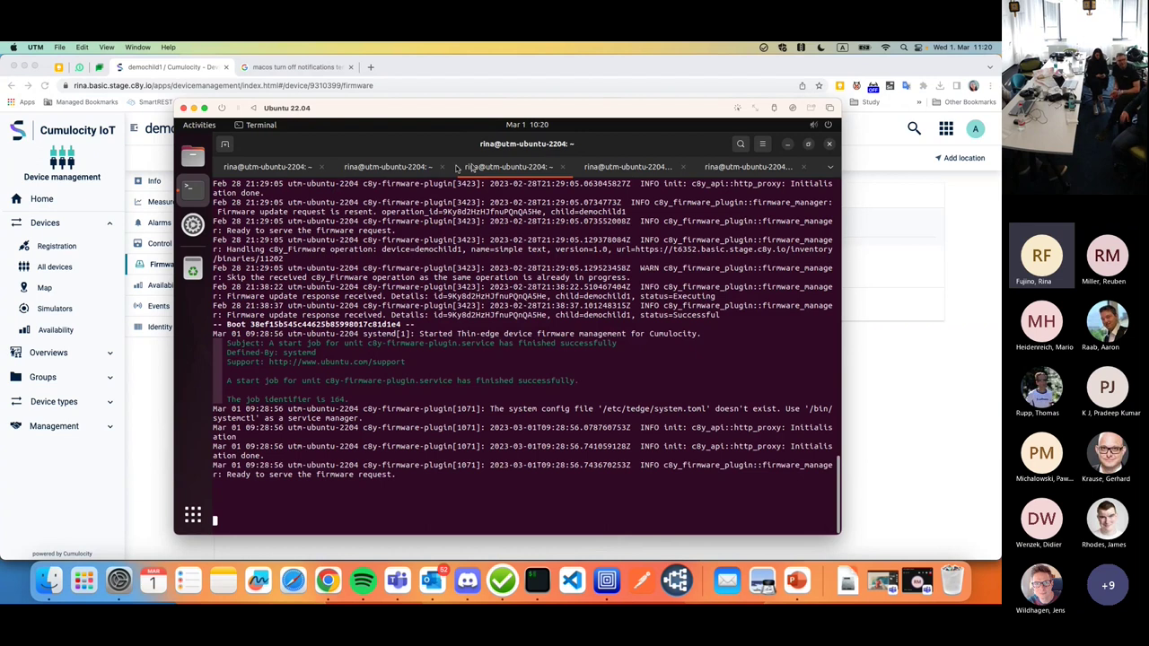
Step: Check the status of c8y-firmware-plugin.service with systemctl, and return to the terminal session showing the plugin's log
left_click(388, 167)
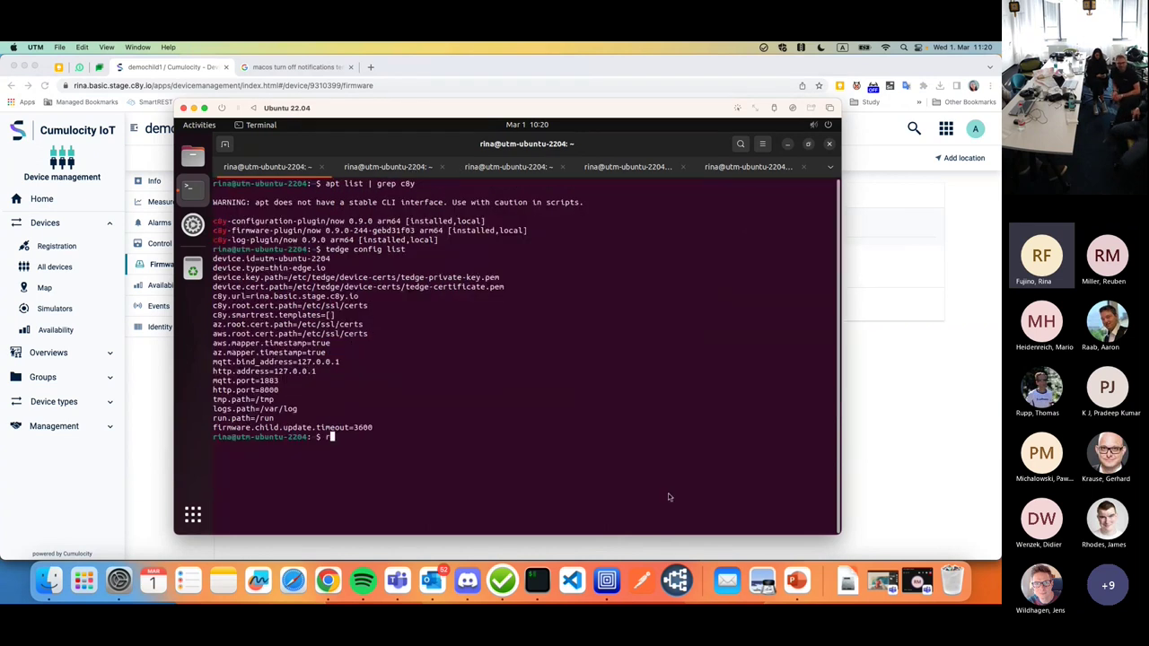
type("sys")
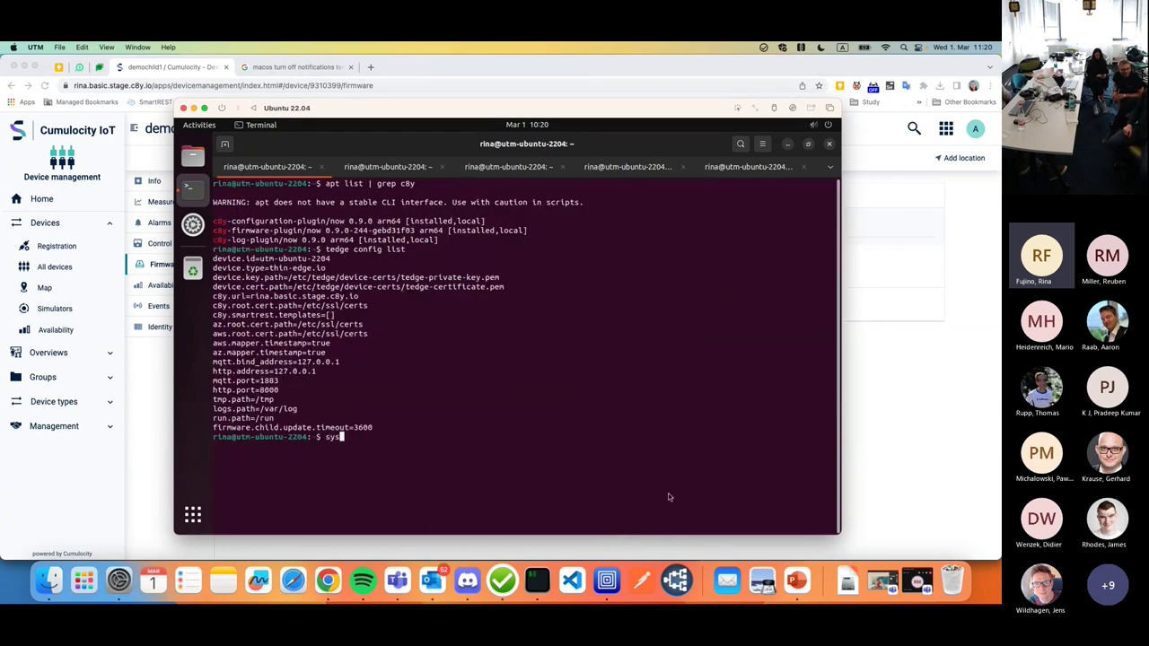
type("temct")
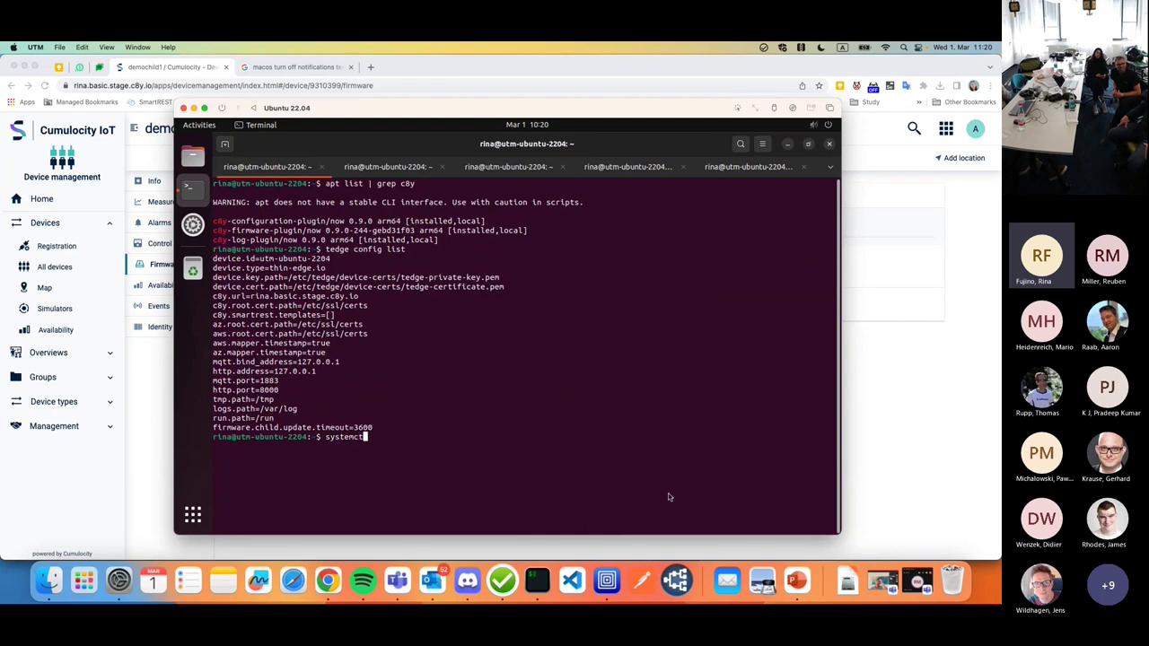
type("l status ")
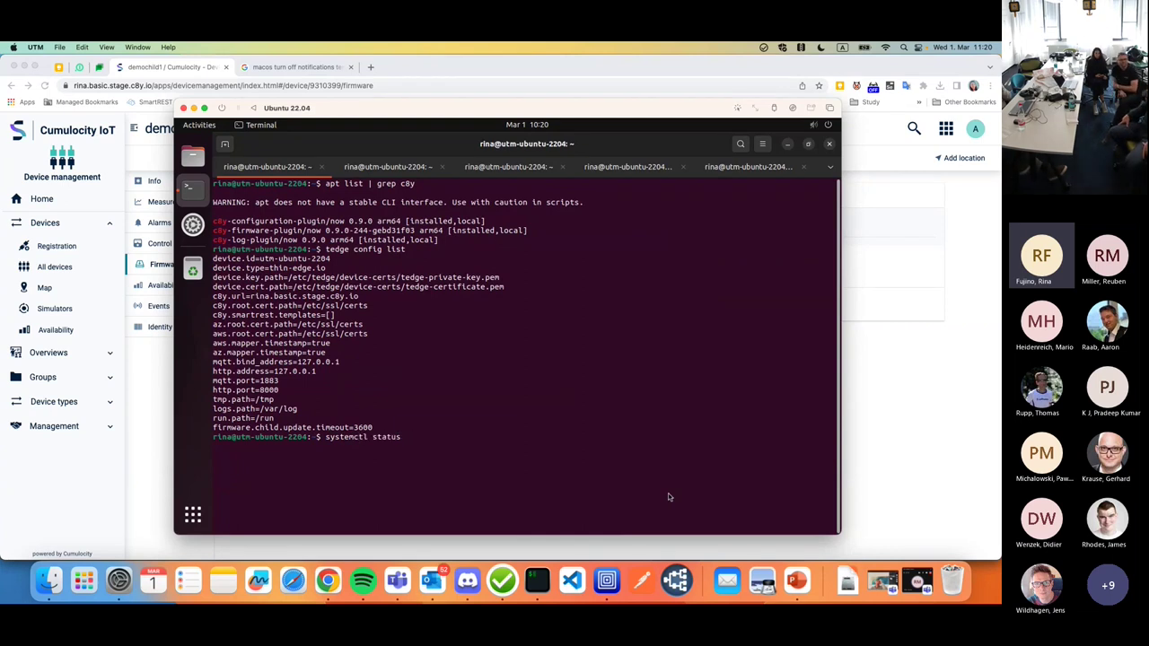
type("c8y-fi")
key("Tab")
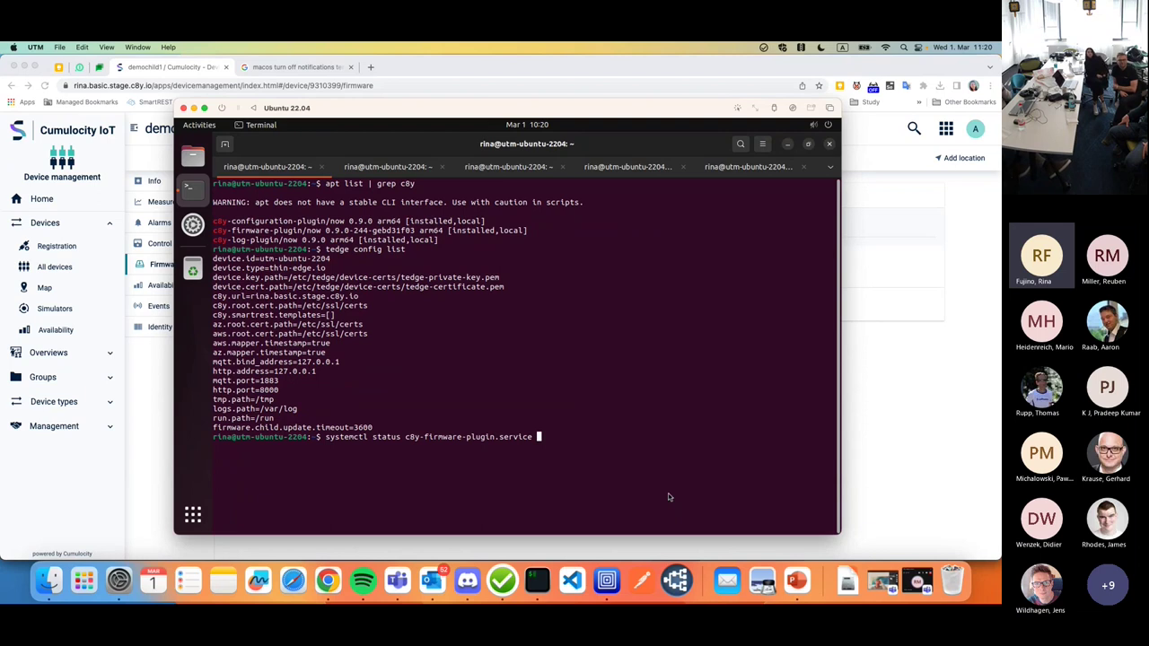
key("Return")
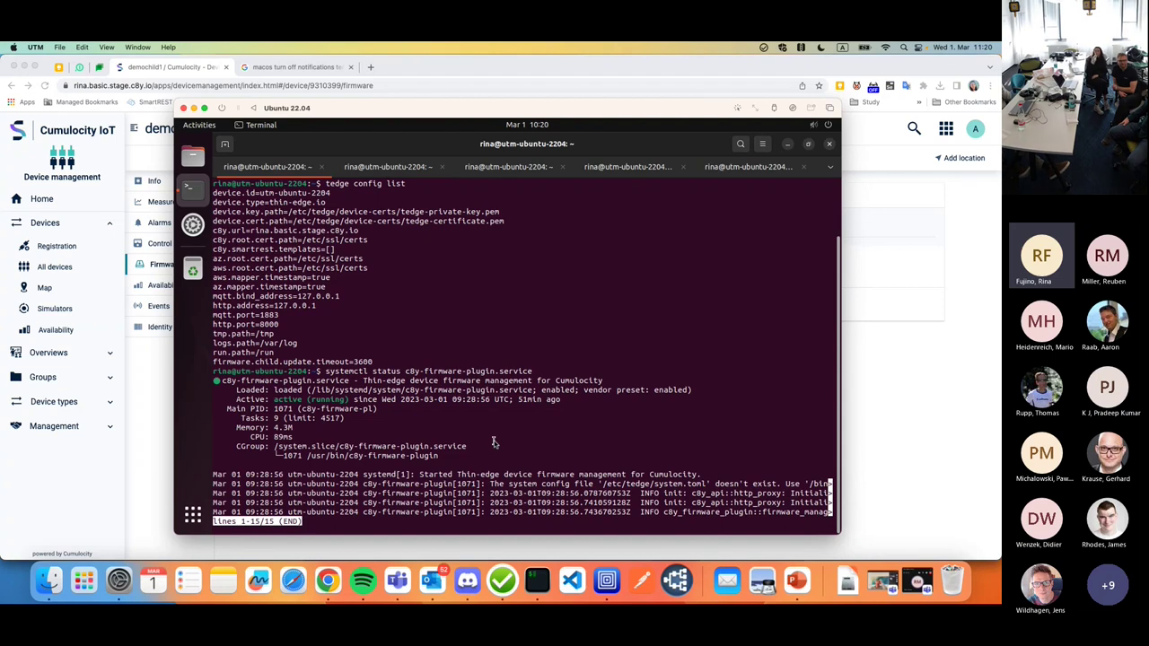
key("ctrl+Page_Down")
key("ctrl+Page_Down")
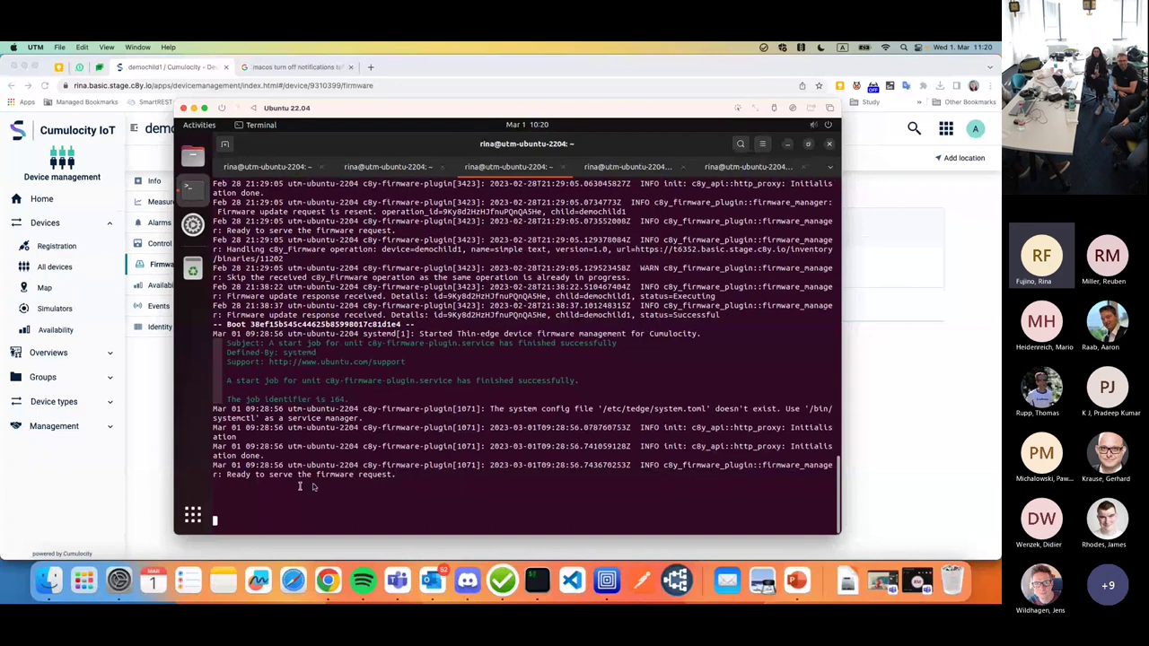
Step: Switch to Cumulocity in Chrome and replace demochild1's firmware with version 2.0 of "simple text"
left_click(166, 306)
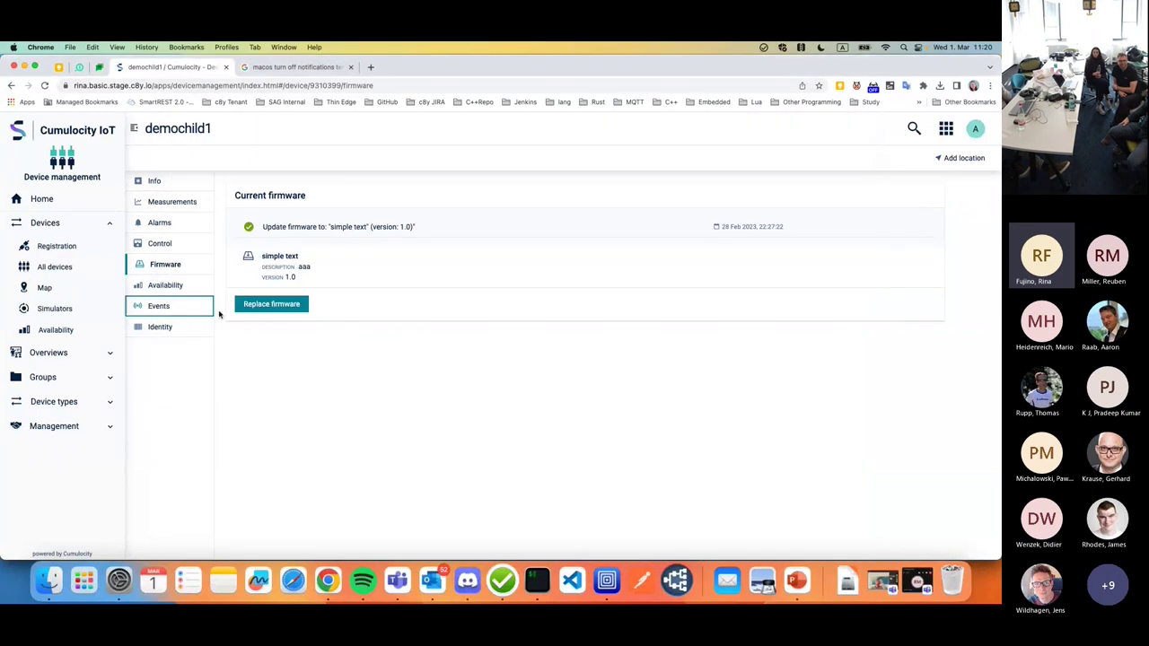
left_click(272, 306)
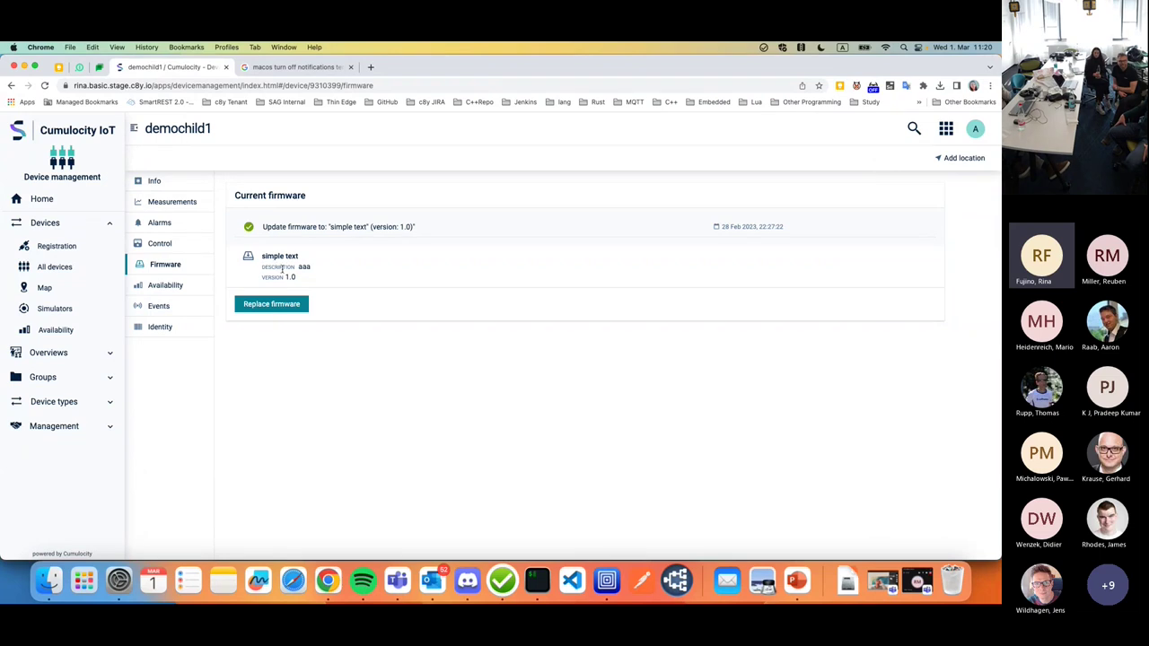
left_click_drag(297, 278, 254, 239)
left_click(385, 371)
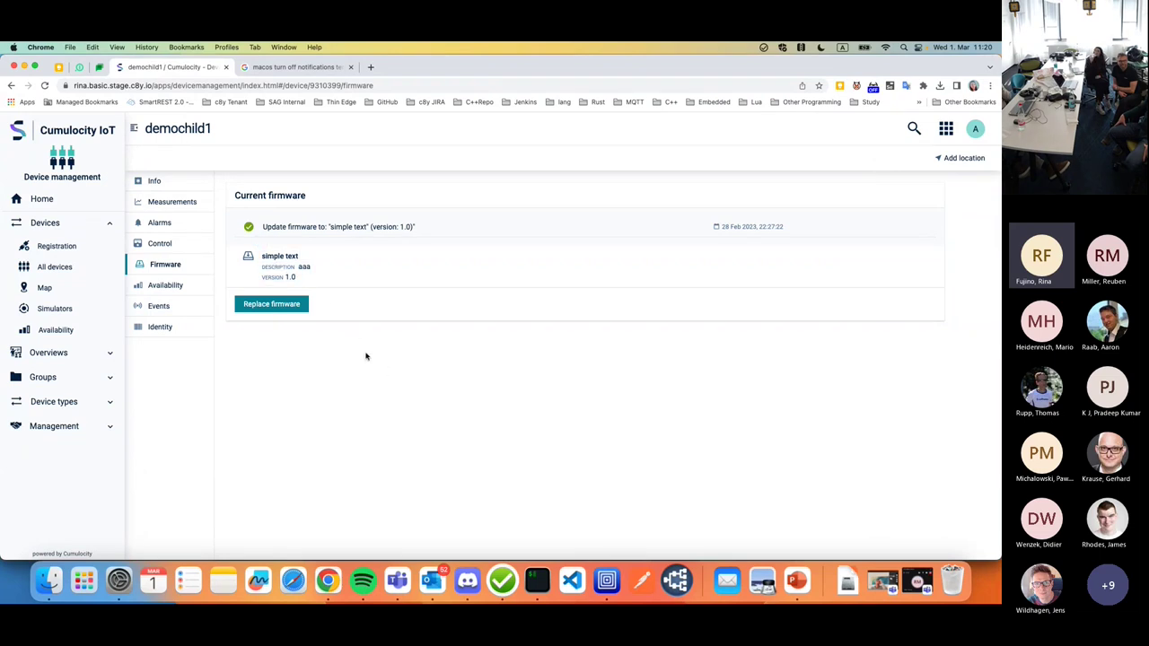
left_click(292, 307)
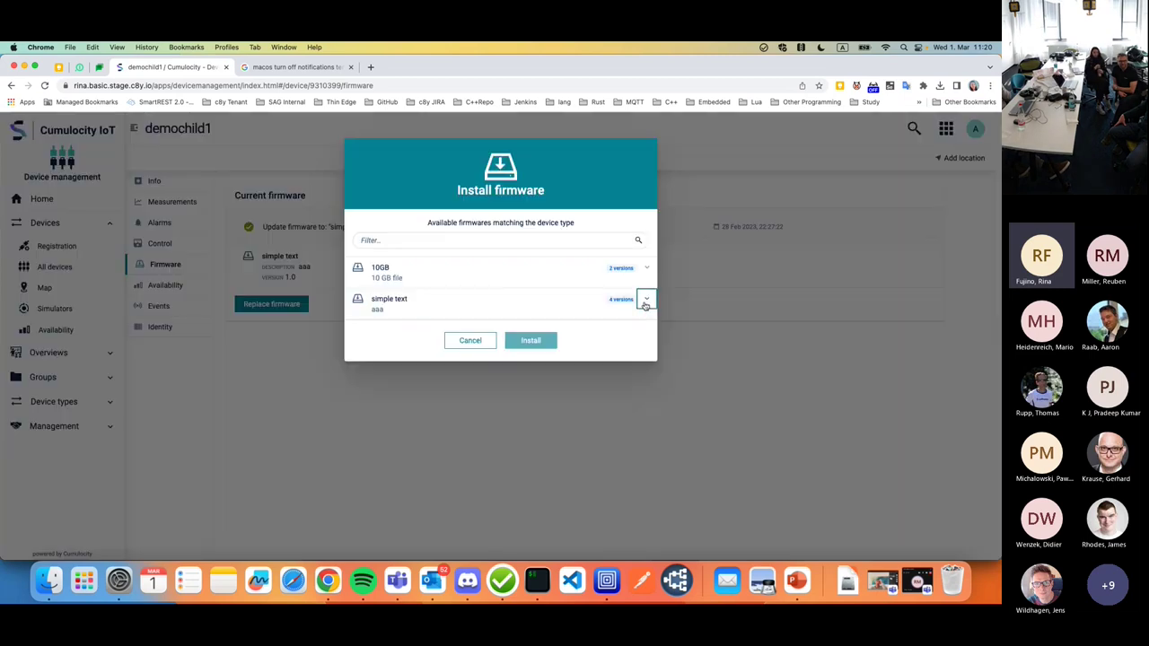
left_click(646, 303)
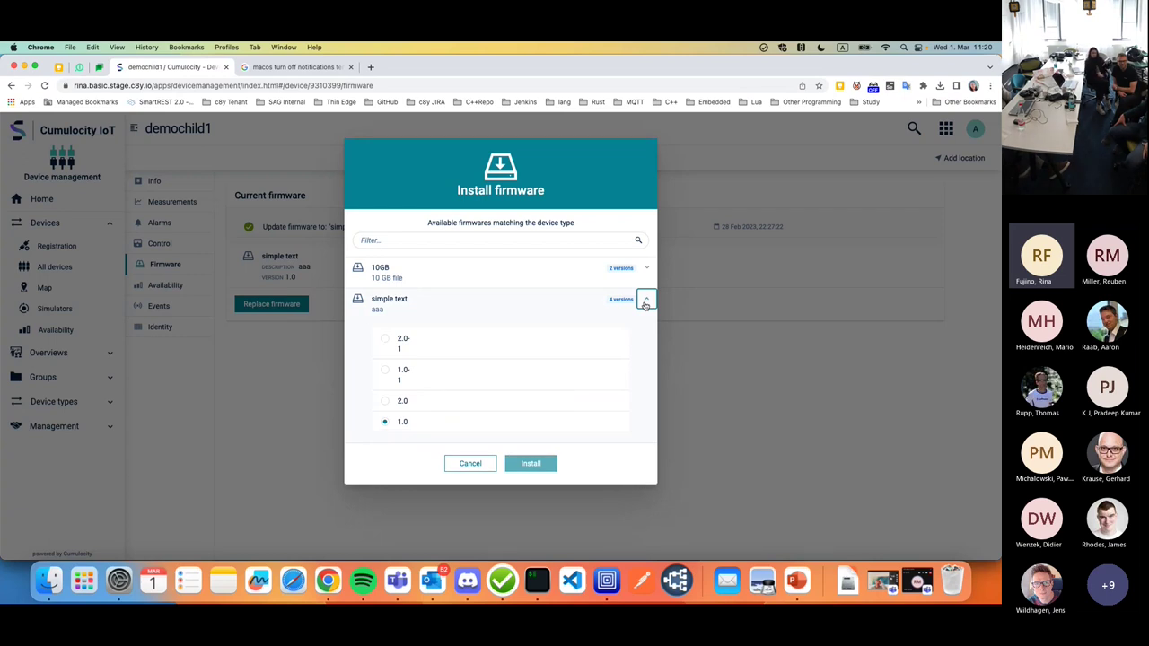
left_click(386, 402)
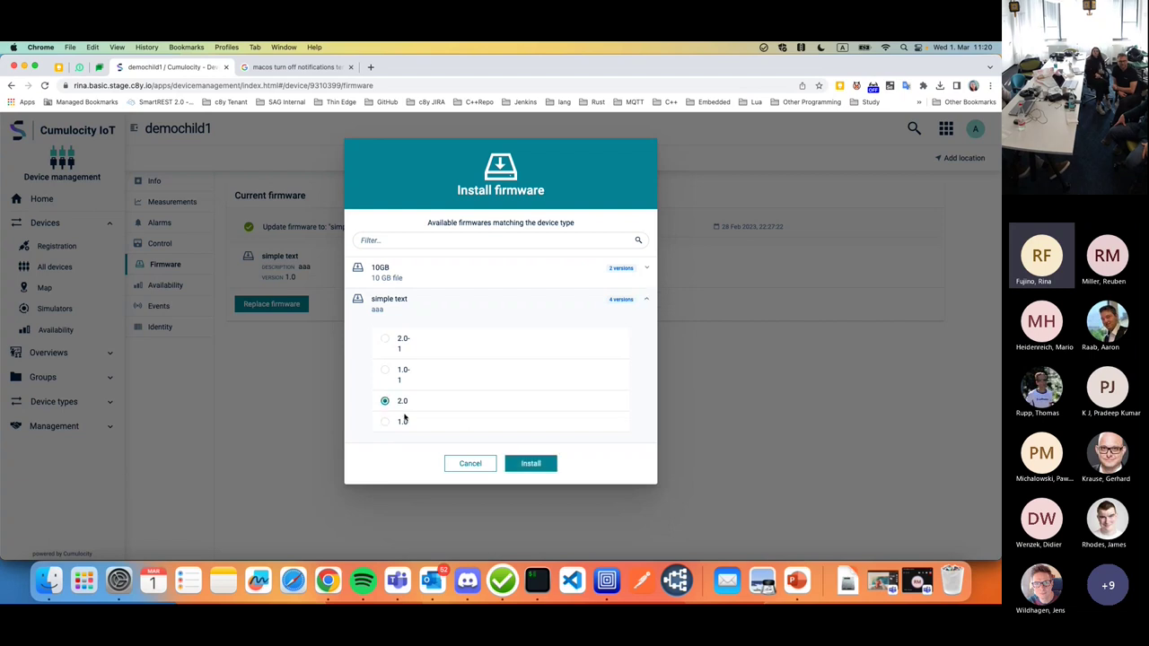
left_click(542, 465)
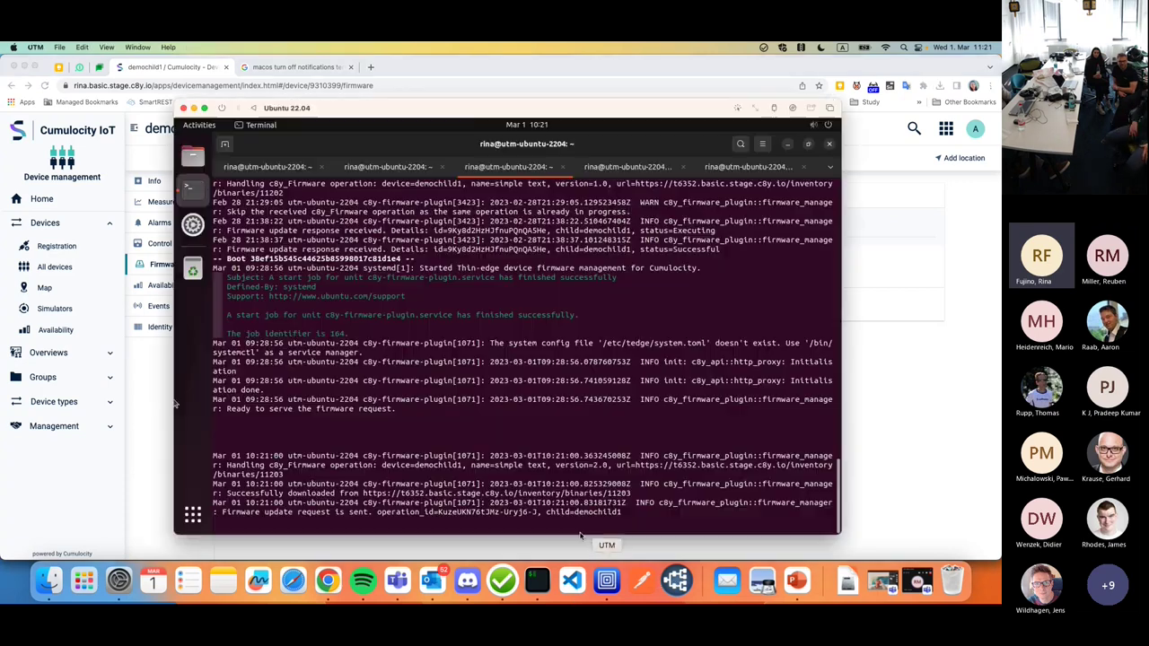
Step: Switch to the Ubuntu VM in UTM and bring up the terminal session listing the MQTT messages
left_click(607, 581)
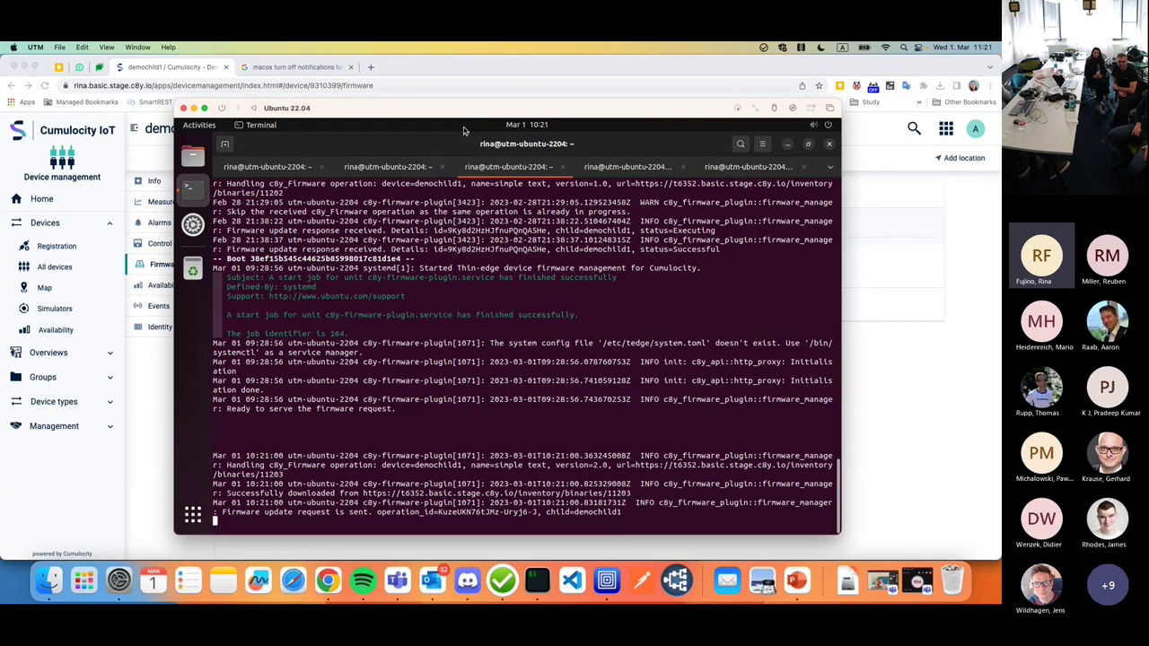
left_click_drag(451, 120, 419, 101)
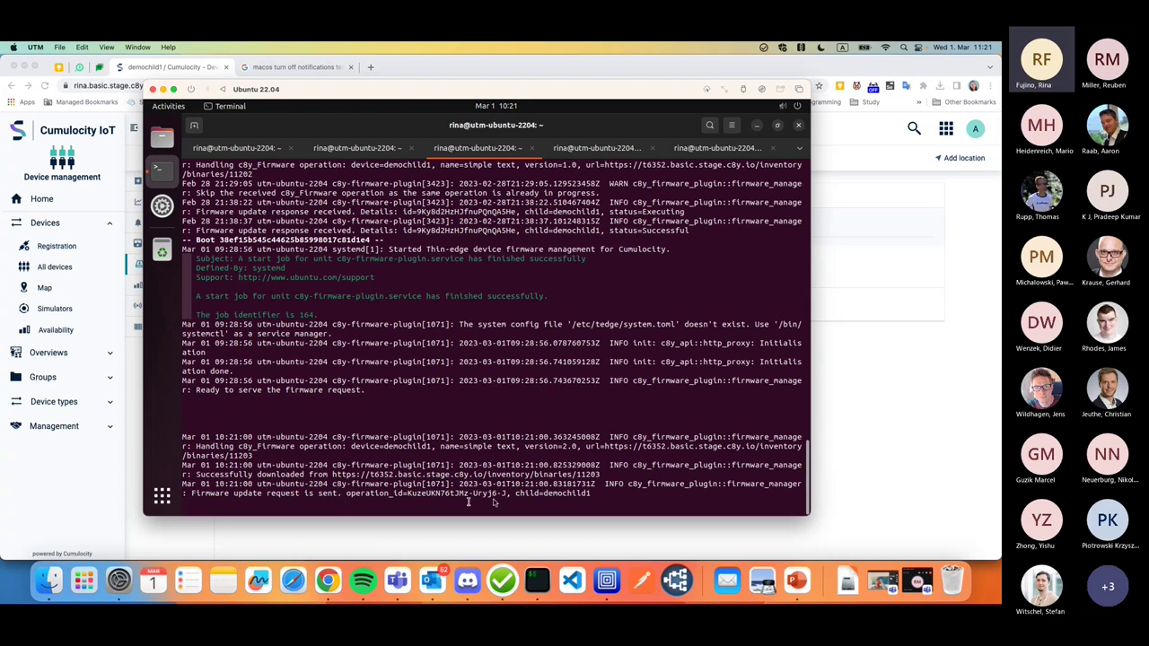
left_click(342, 148)
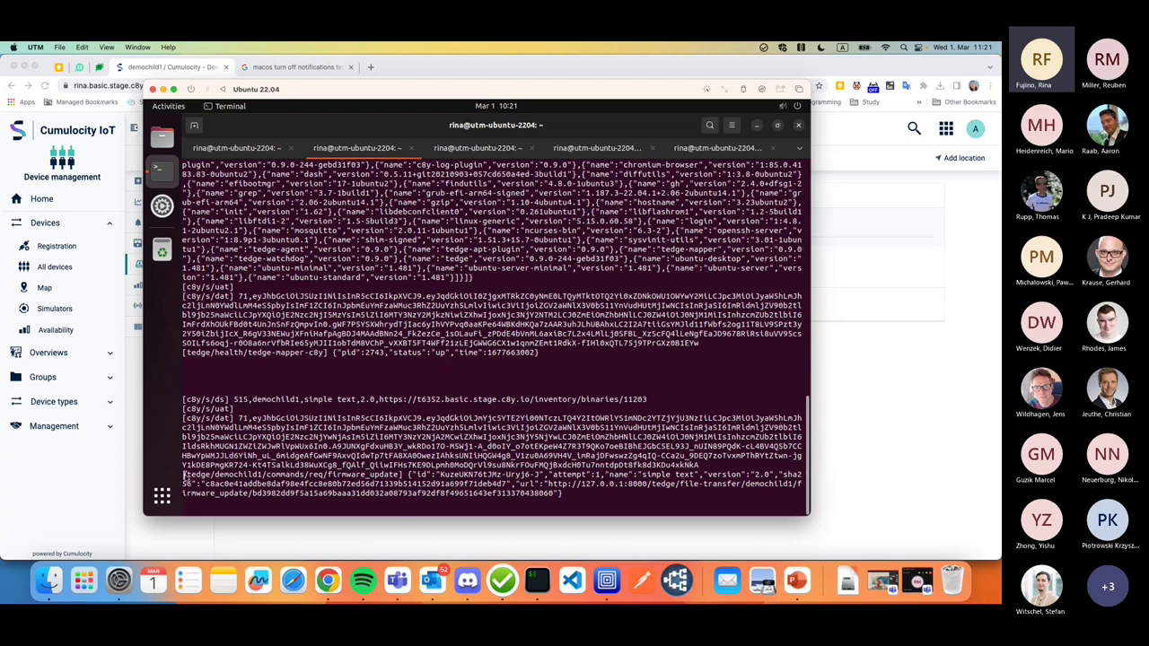
Step: Examine the topic, id, attempt, name, version, sha256 and url of demochild1's firmware_update request
left_click_drag(185, 476, 400, 475)
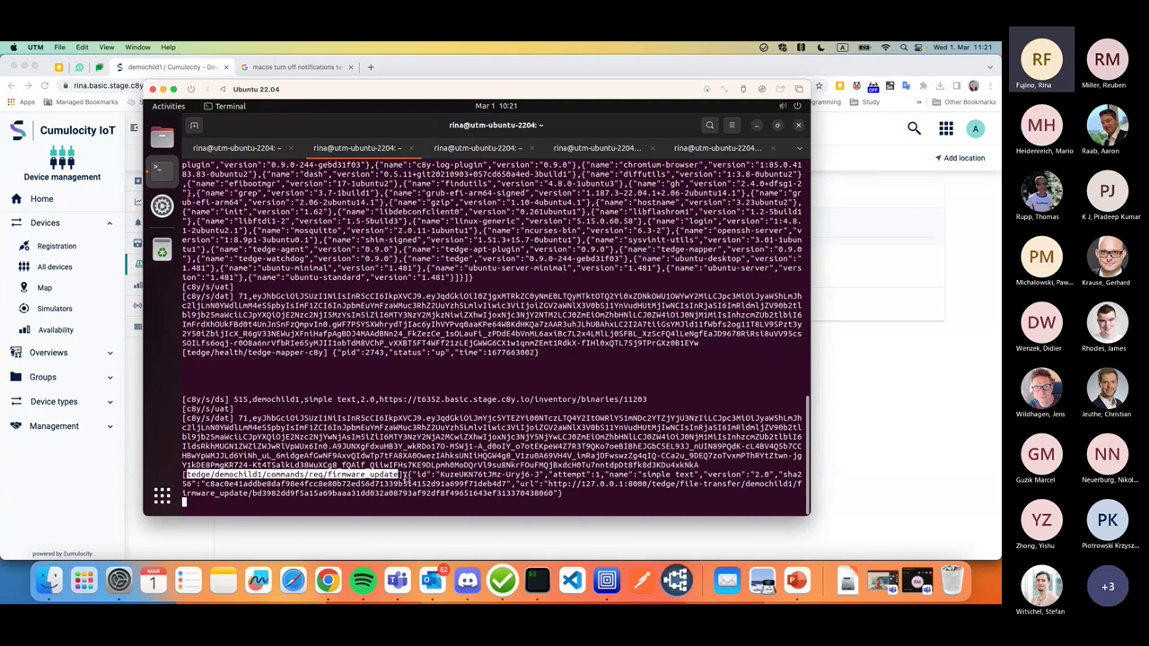
left_click_drag(406, 479, 542, 478)
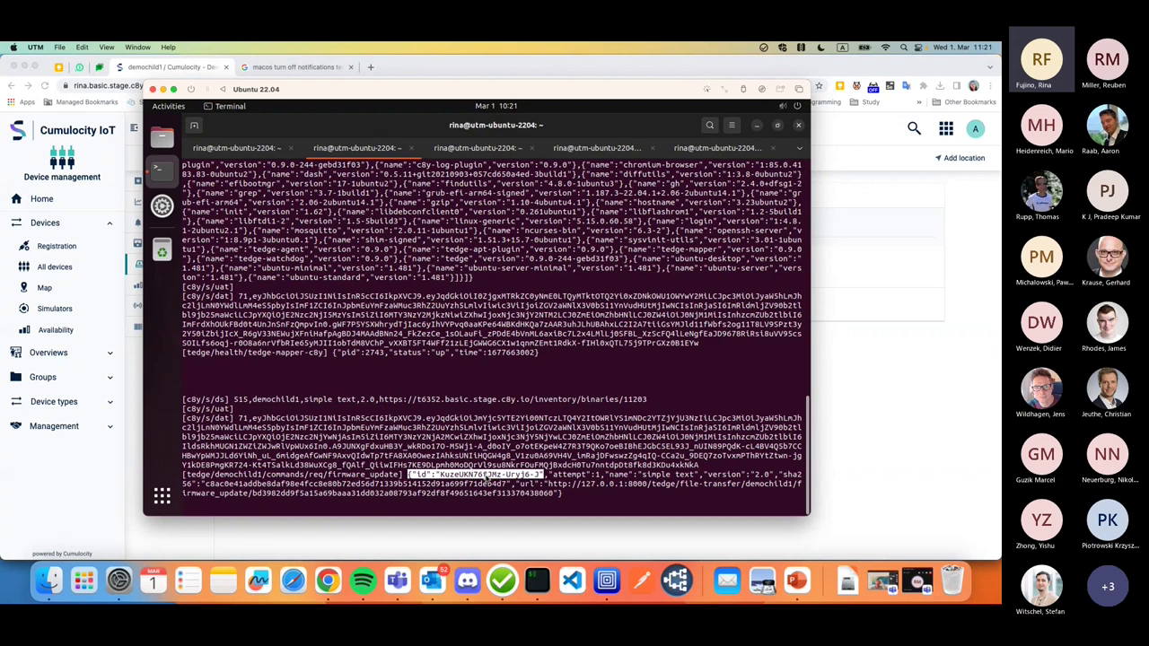
left_click(555, 485)
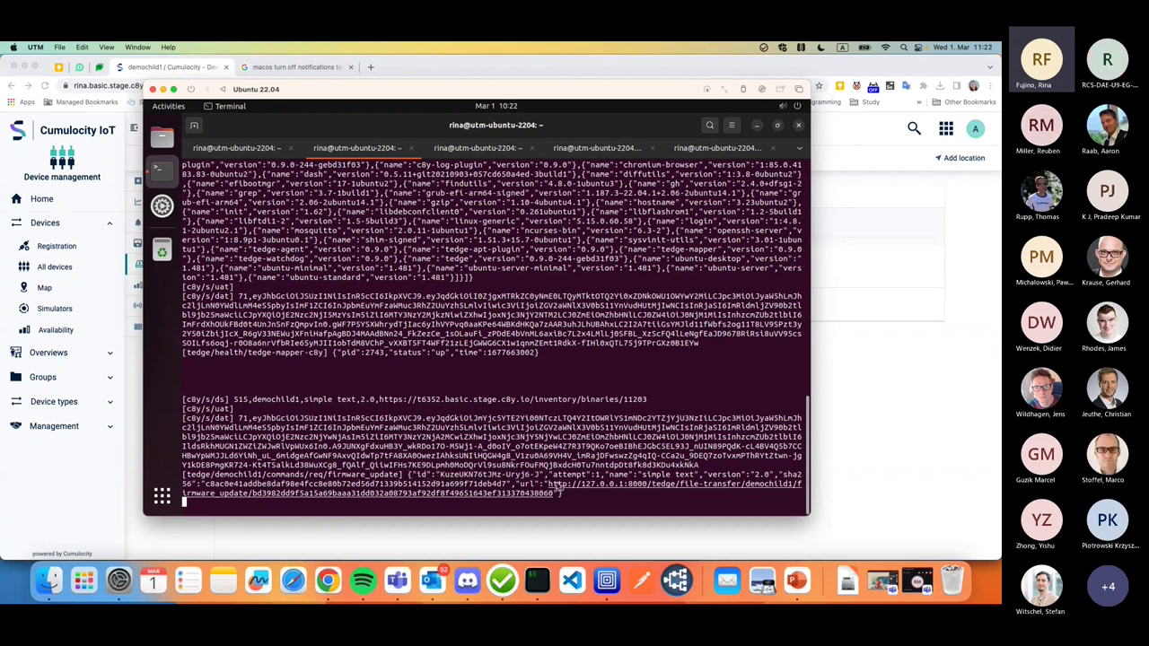
left_click_drag(548, 474, 597, 477)
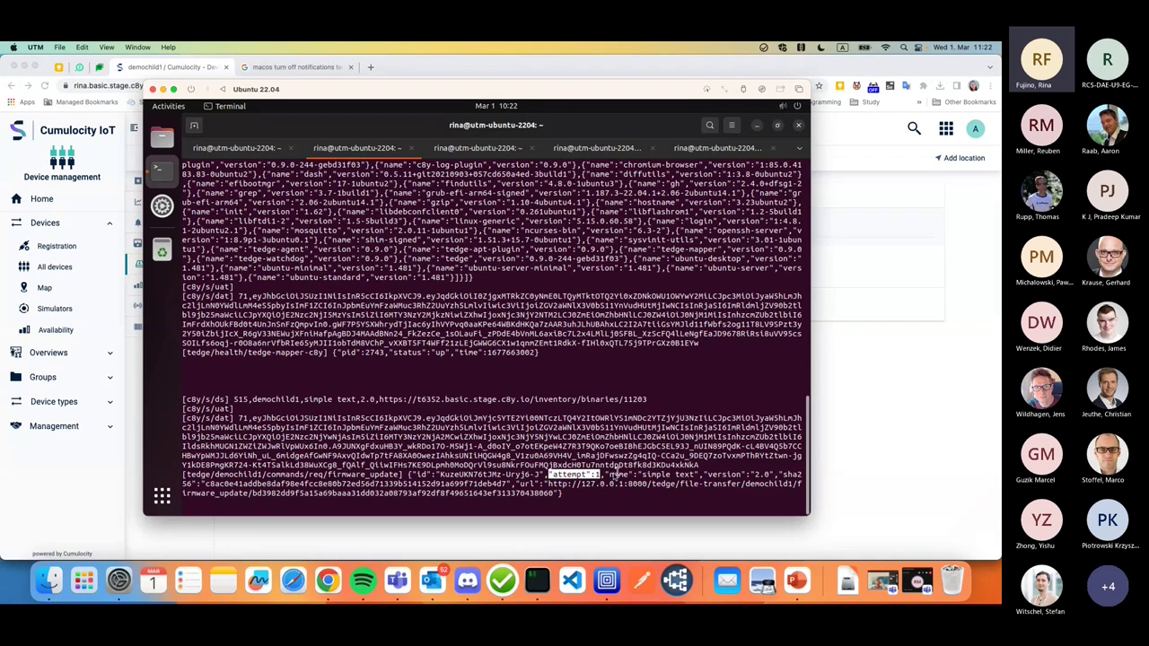
left_click_drag(603, 474, 513, 485)
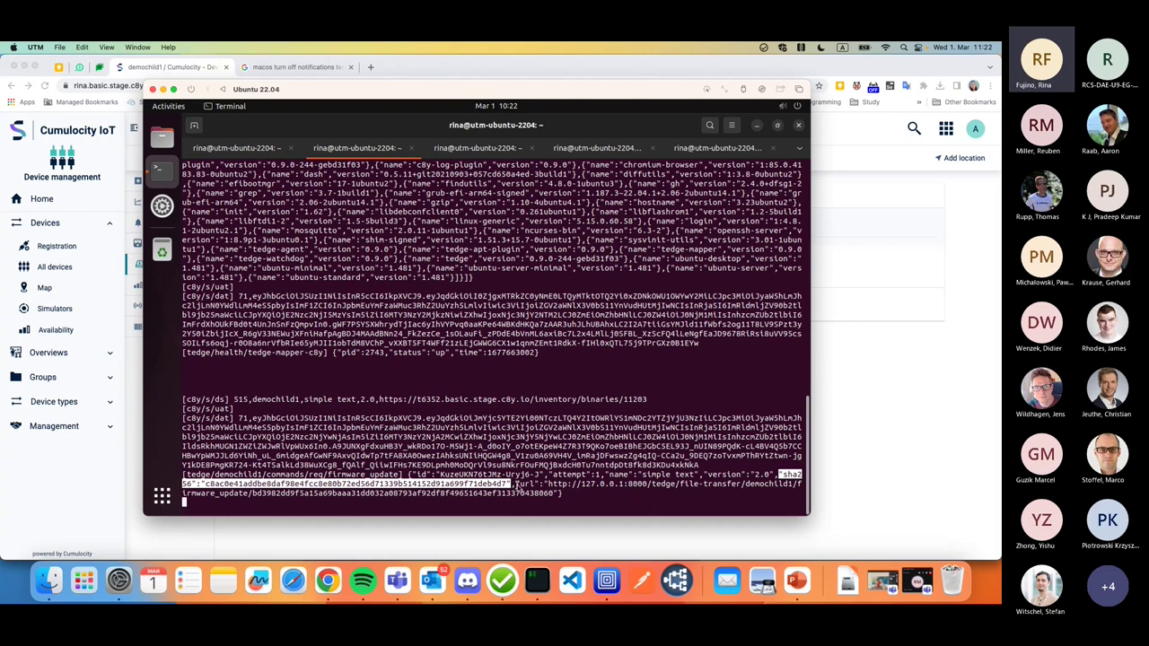
left_click_drag(516, 486, 568, 500)
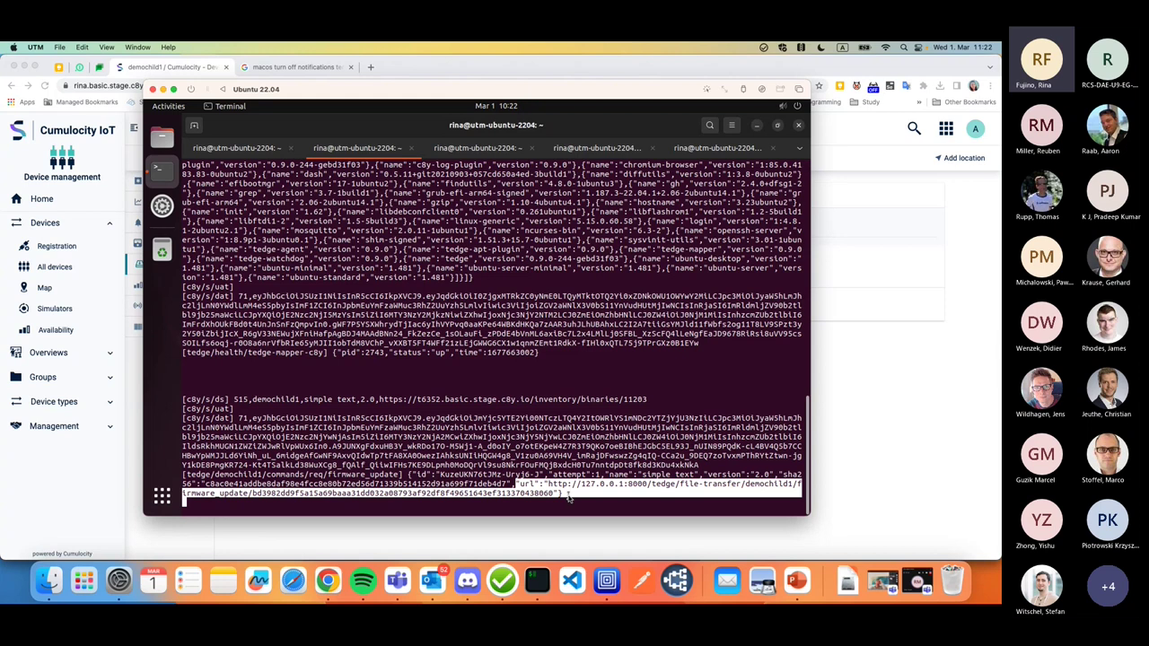
left_click(570, 499)
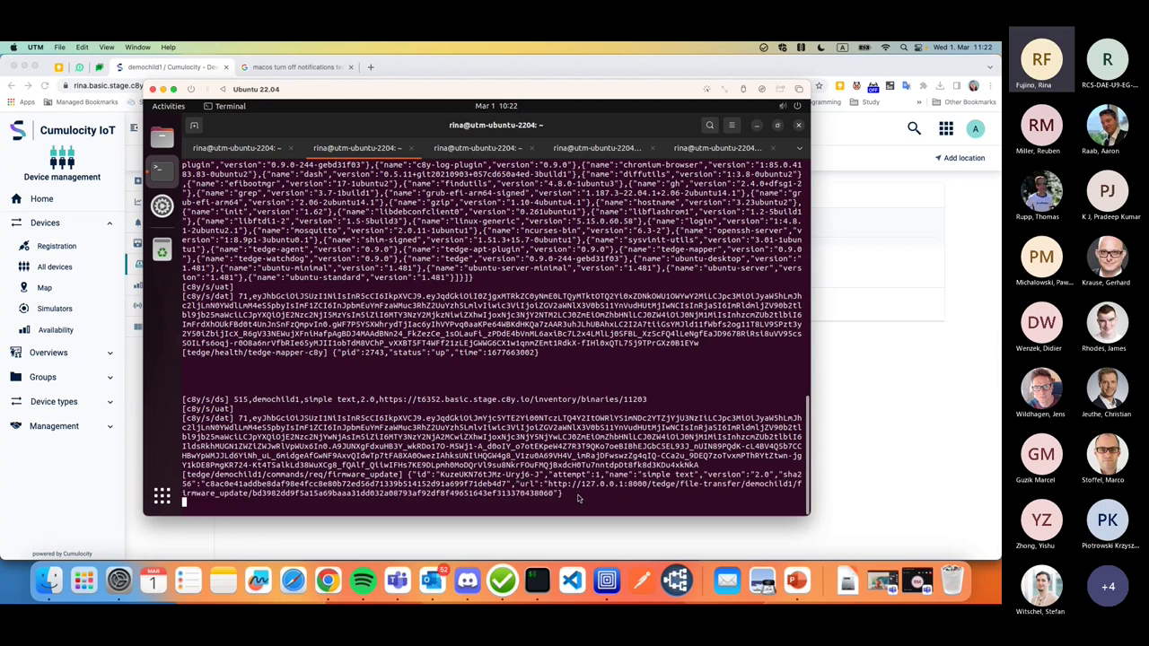
key("Return")
key("Return")
key("Return")
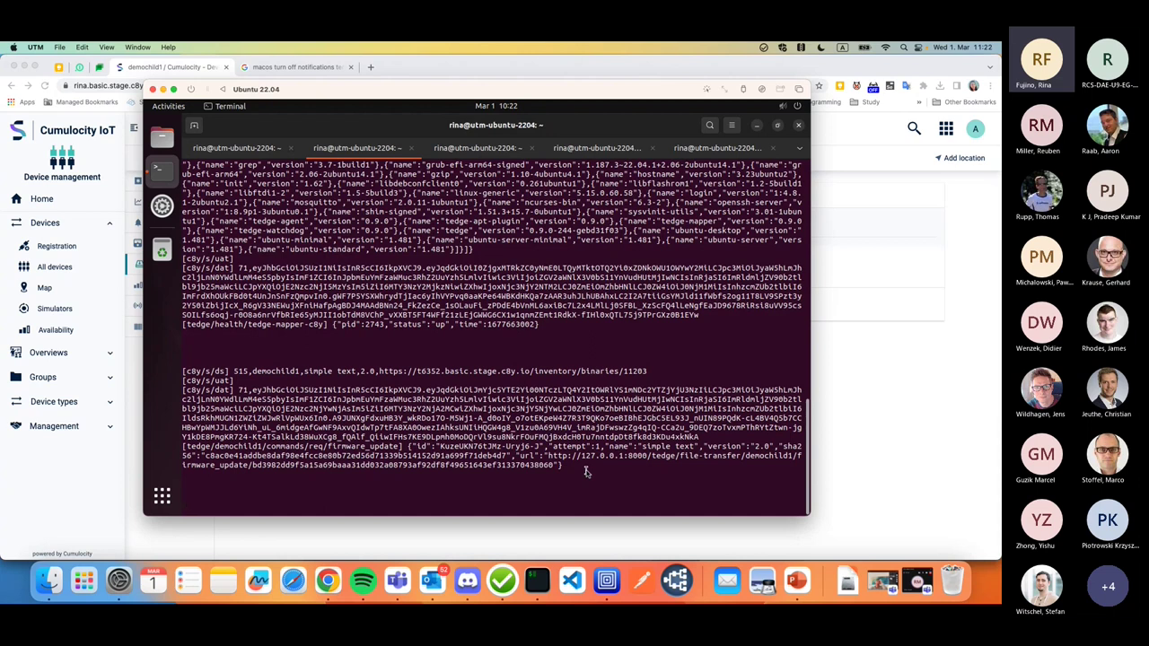
left_click_drag(563, 466, 408, 446)
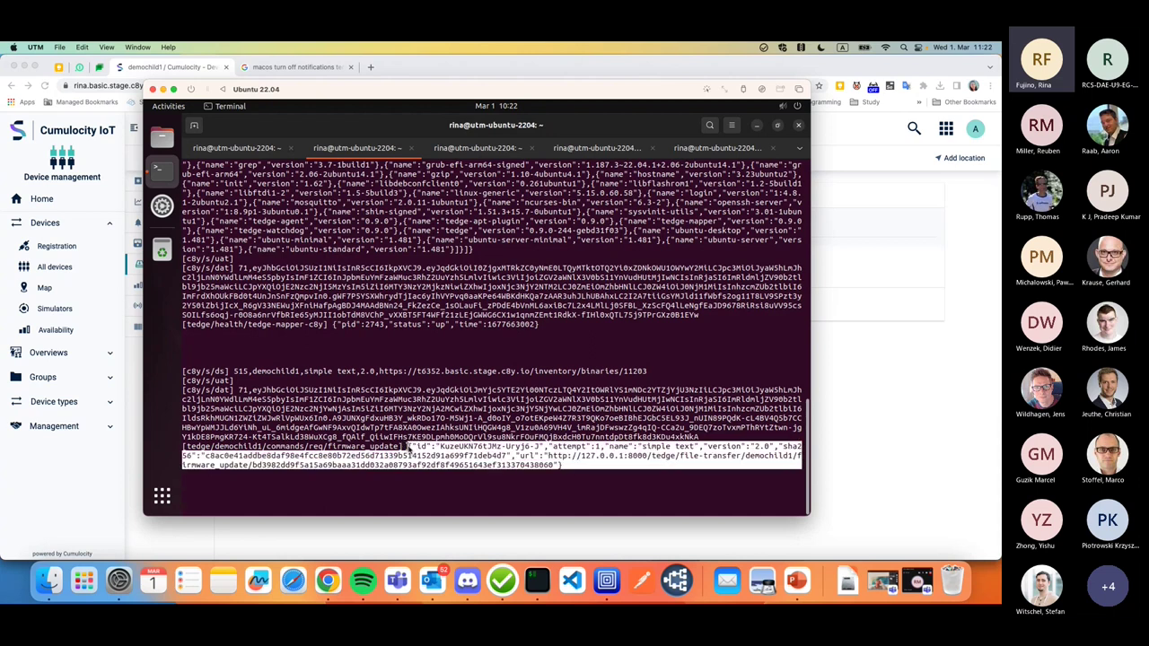
right_click(434, 341)
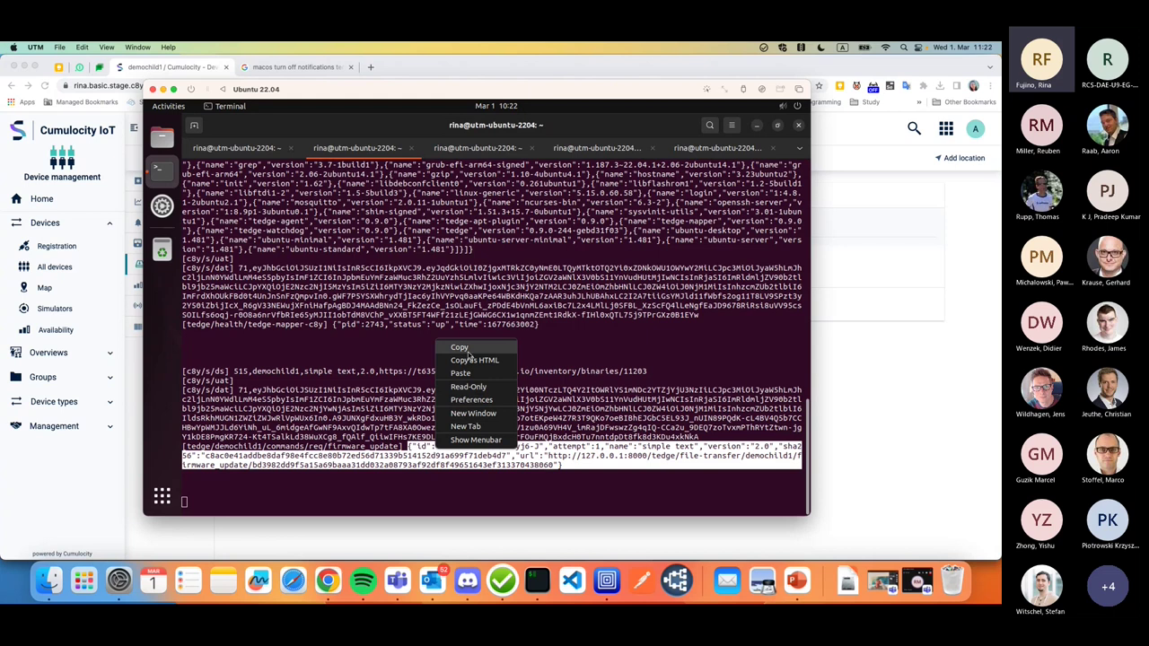
left_click(598, 514)
left_click(539, 462)
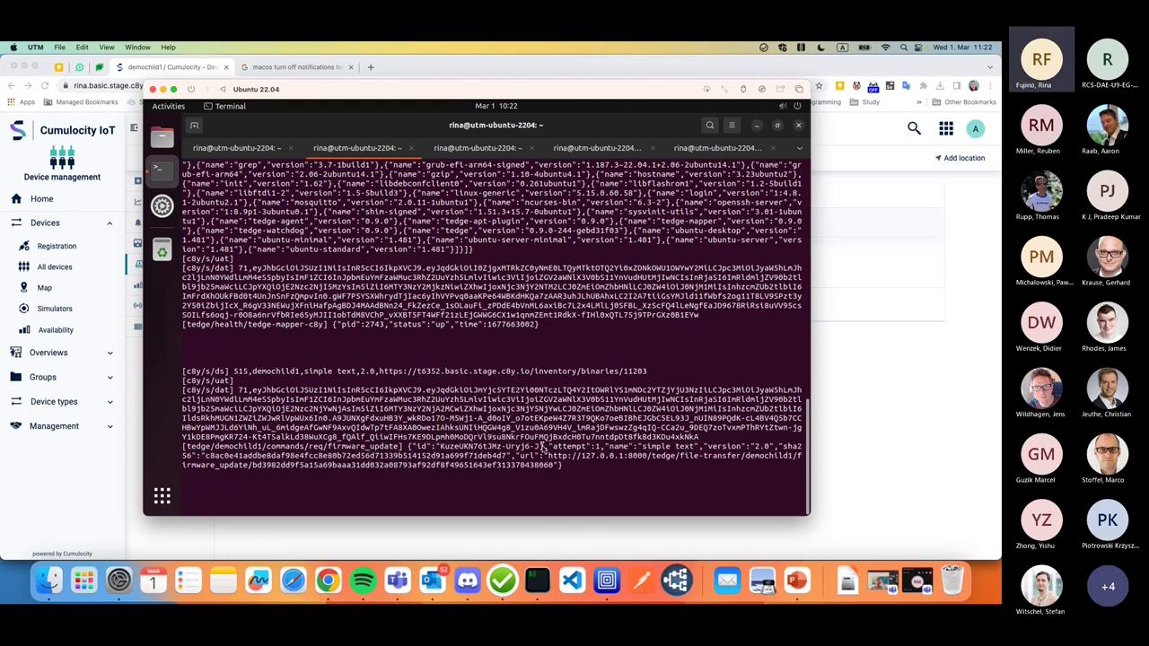
left_click_drag(542, 447, 455, 446)
left_click(649, 487)
Step: Copy the quoted file-transfer URL from demochild1's firmware_update request
double_click(556, 465)
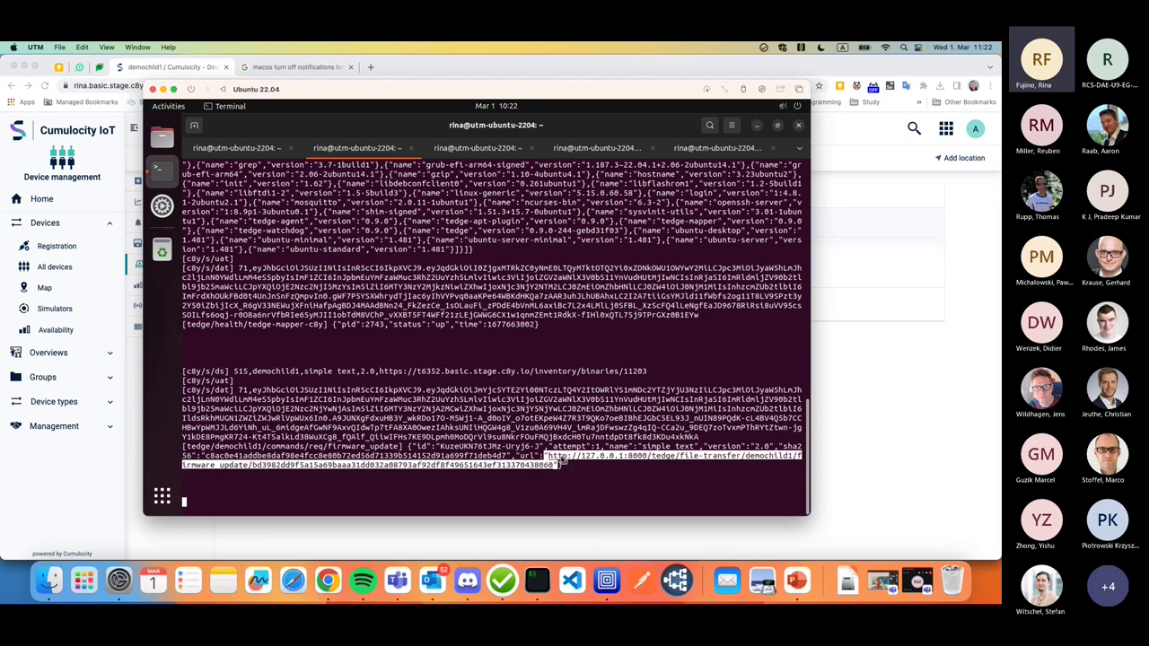
right_click(558, 461)
left_click(588, 359)
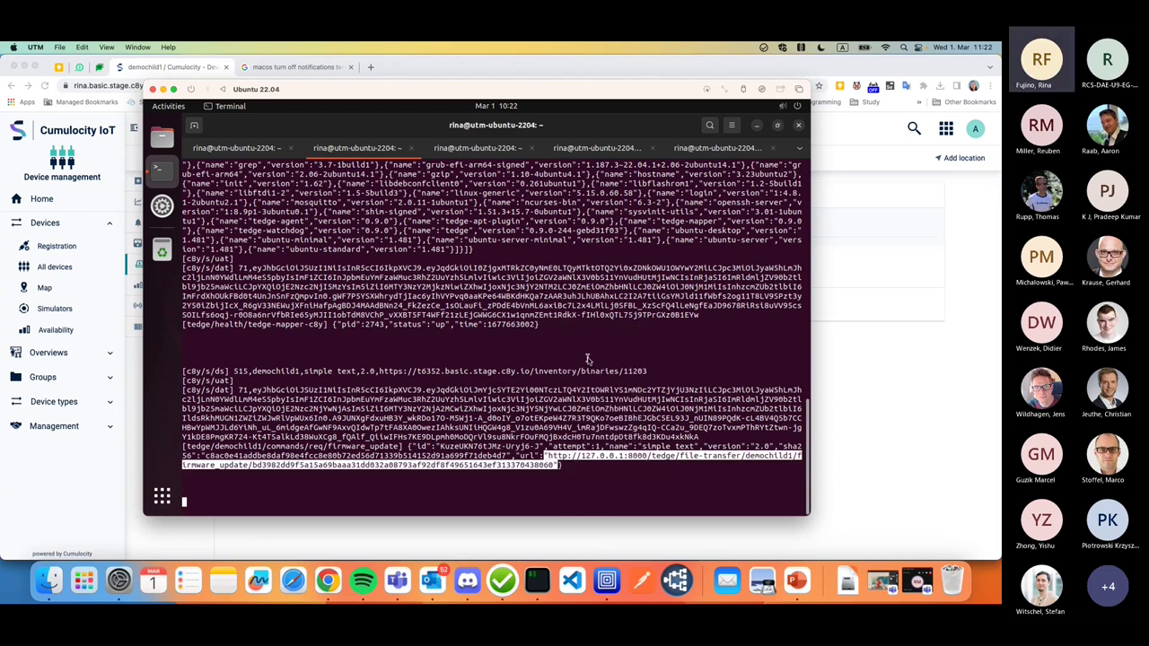
Step: Request the copied file-transfer URL with curl -X GET in the /var/tedge terminal session and examine the returned firmware content
key("alt+5")
type("v")
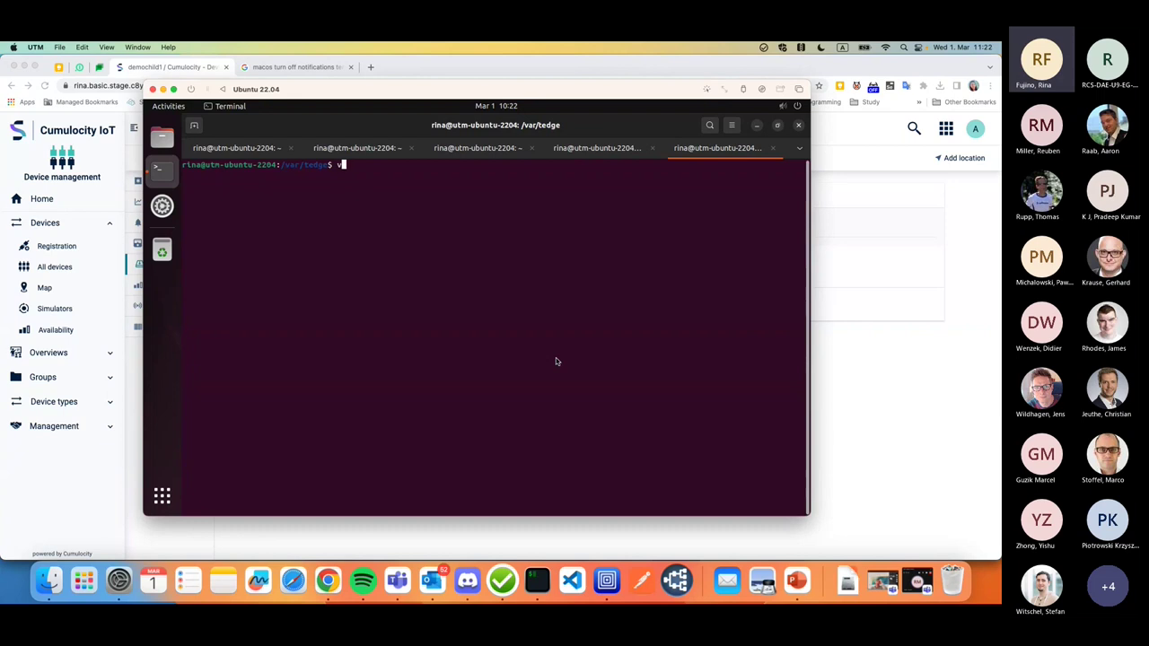
key("BackSpace")
type("curl -X GET")
right_click(505, 185)
left_click(546, 222)
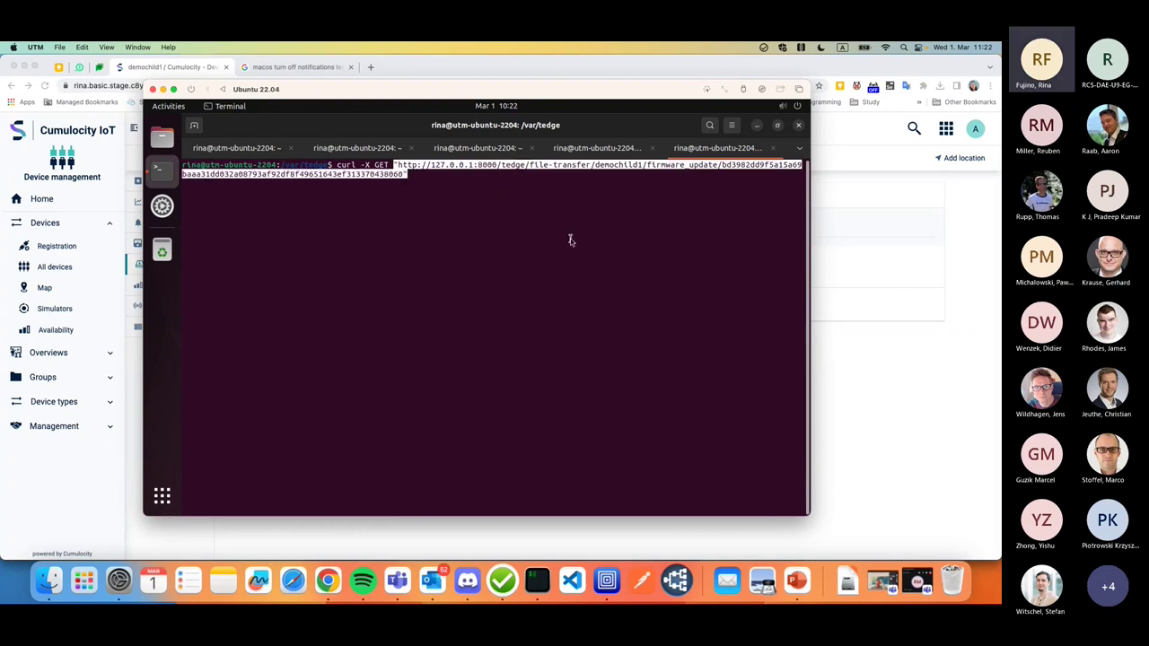
key("Return")
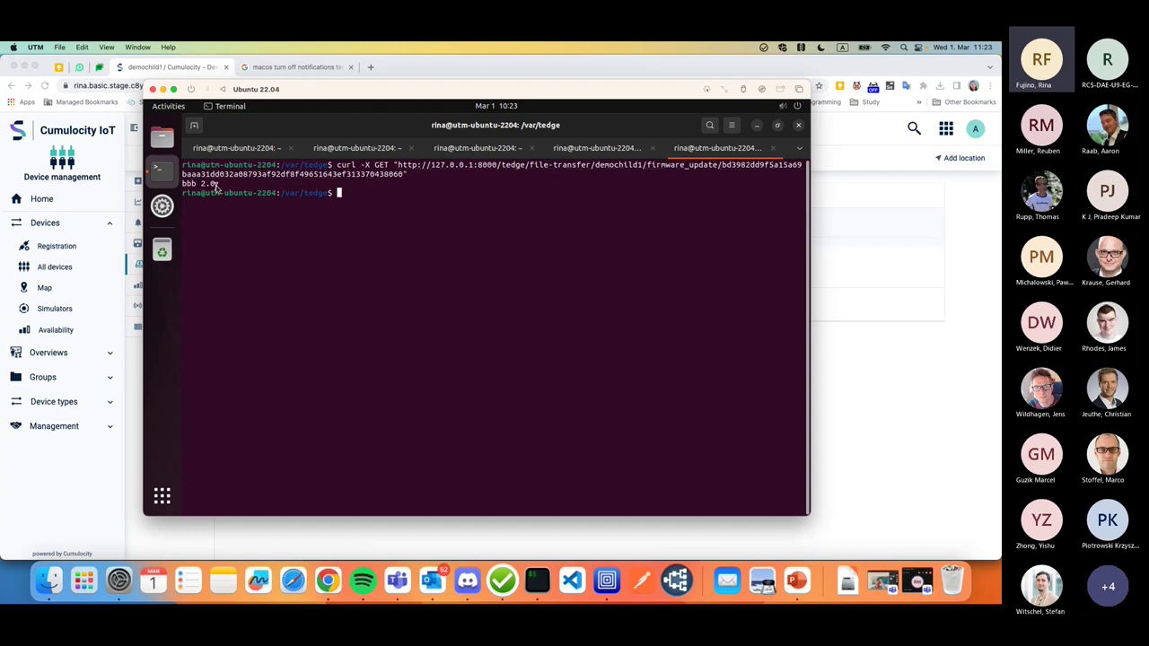
left_click_drag(216, 186, 182, 185)
left_click(417, 185)
Step: Begin a sudo tedge mqtt pub command addressed to the topic tedge/demochild1/commands/res/firmware_update in the /var/tedge terminal session
type("sudo")
type("tedge mqtt s")
type("ub tedge/")
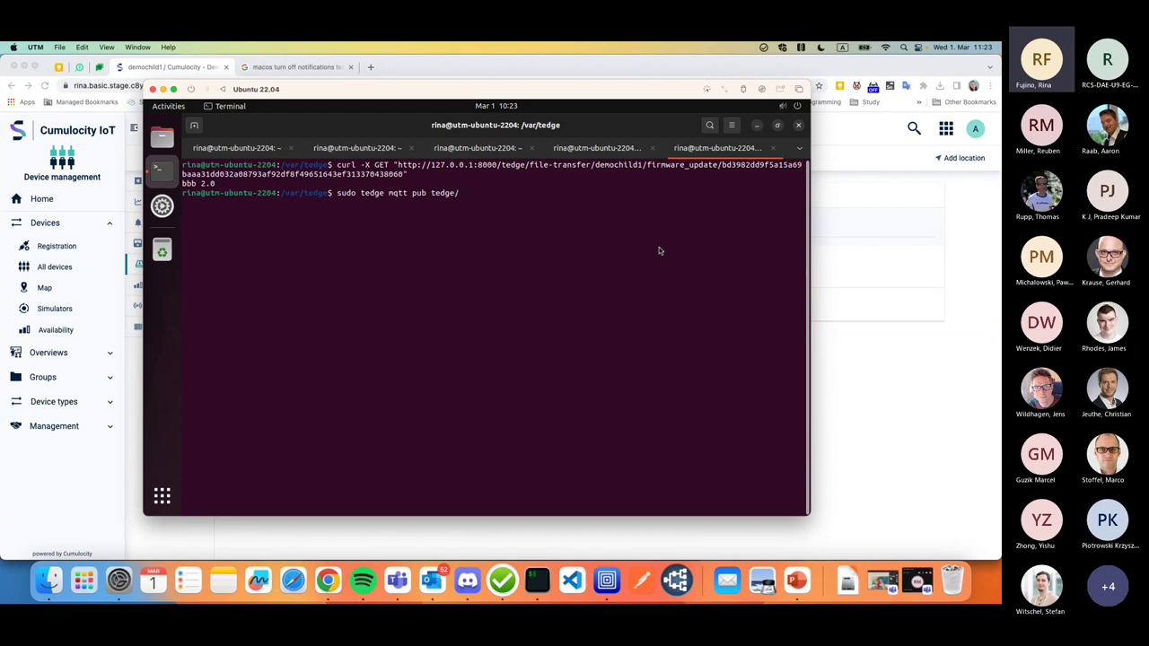
type("demochild1/")
left_click(575, 150)
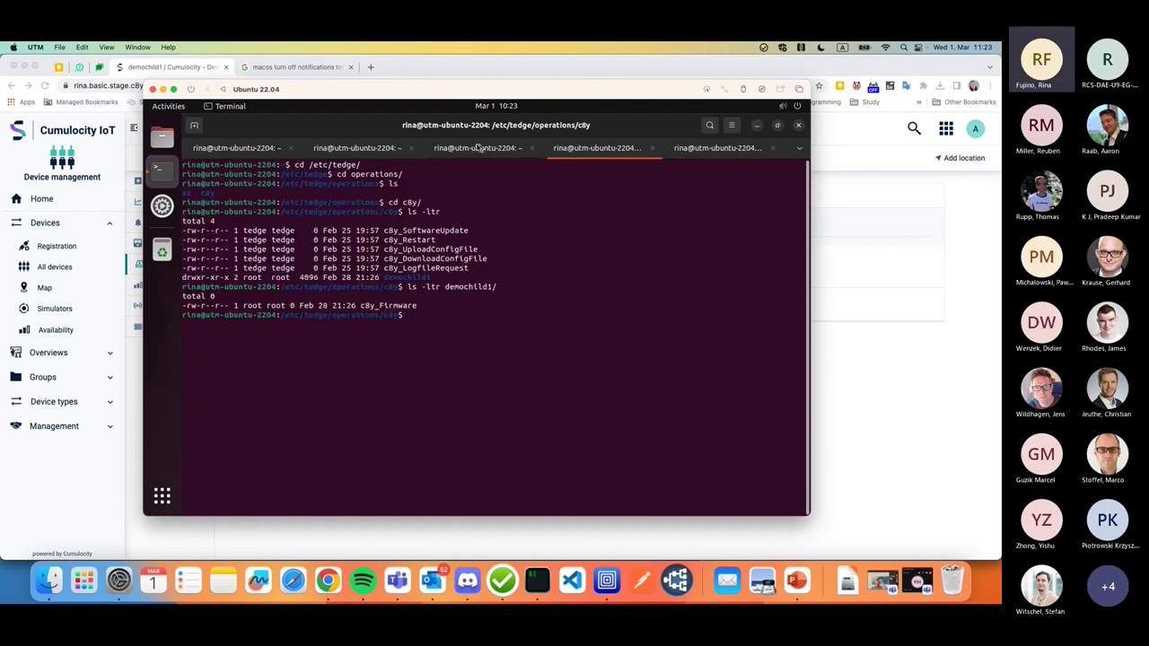
left_click(478, 148)
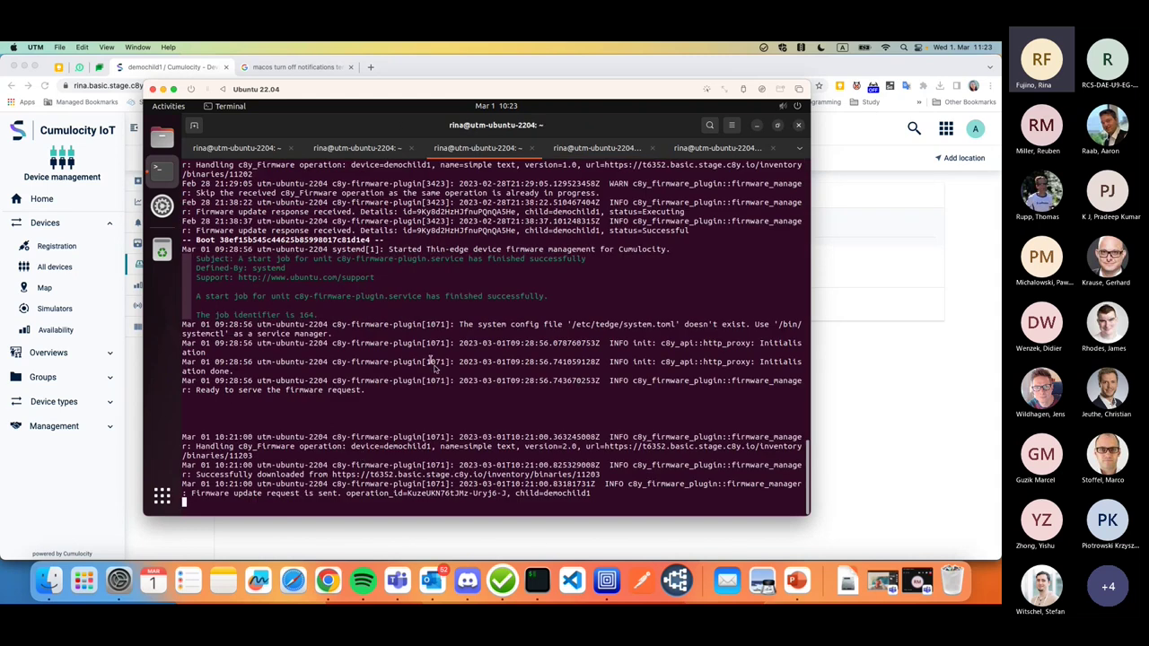
left_click(345, 151)
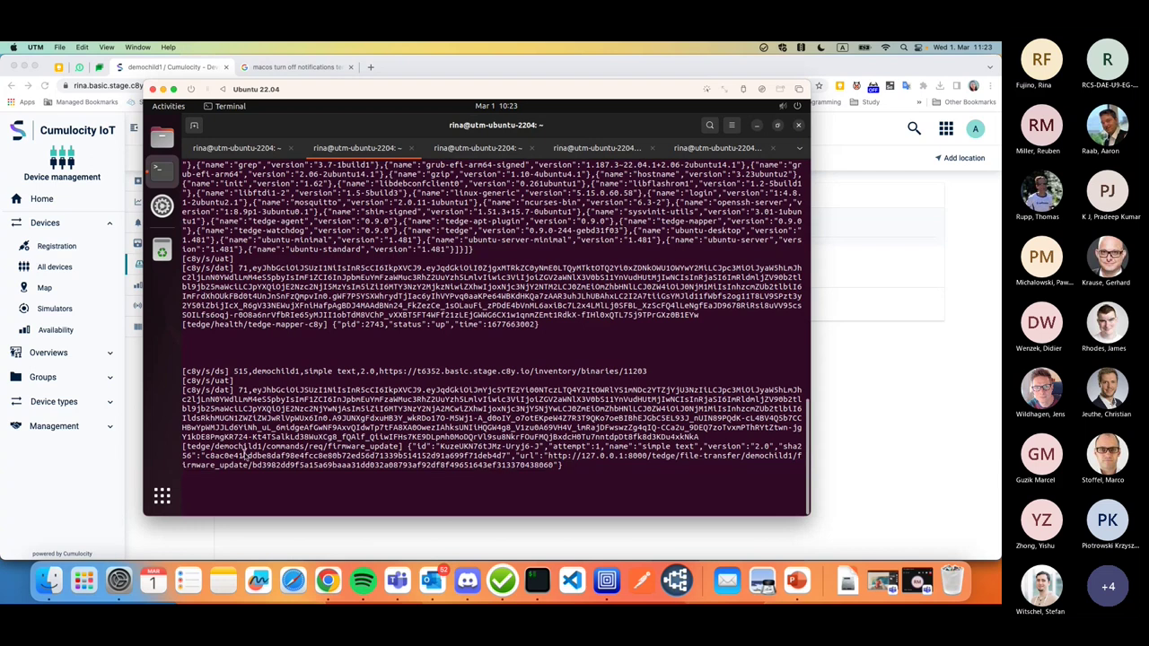
left_click(716, 148)
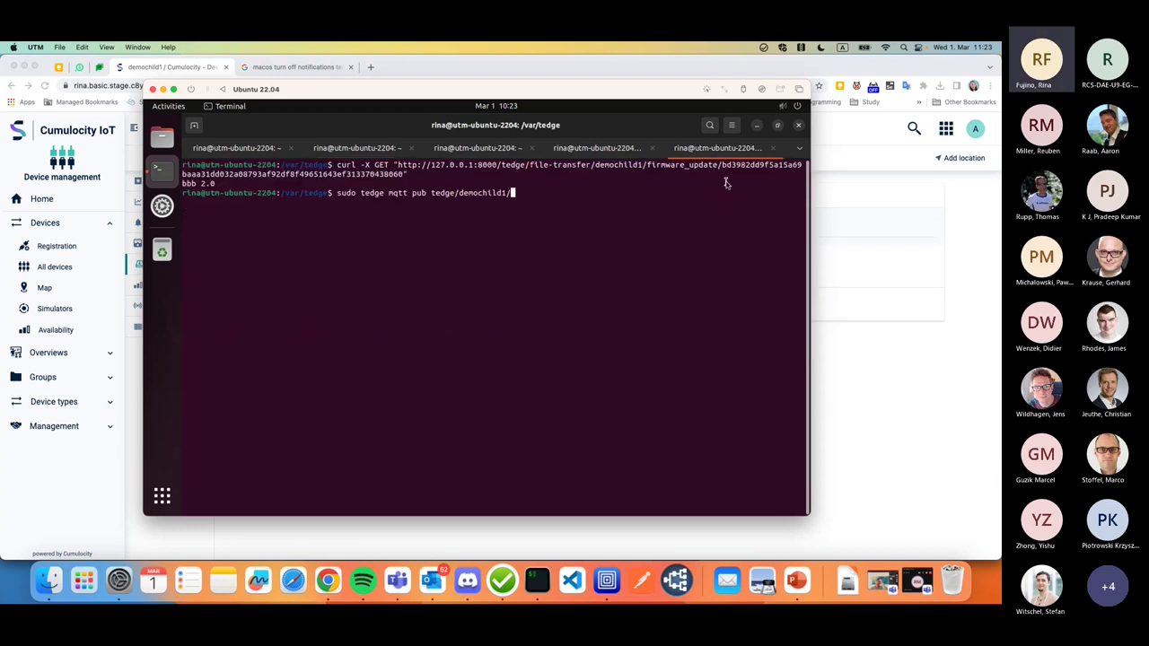
type("commands/res/firmware_updat")
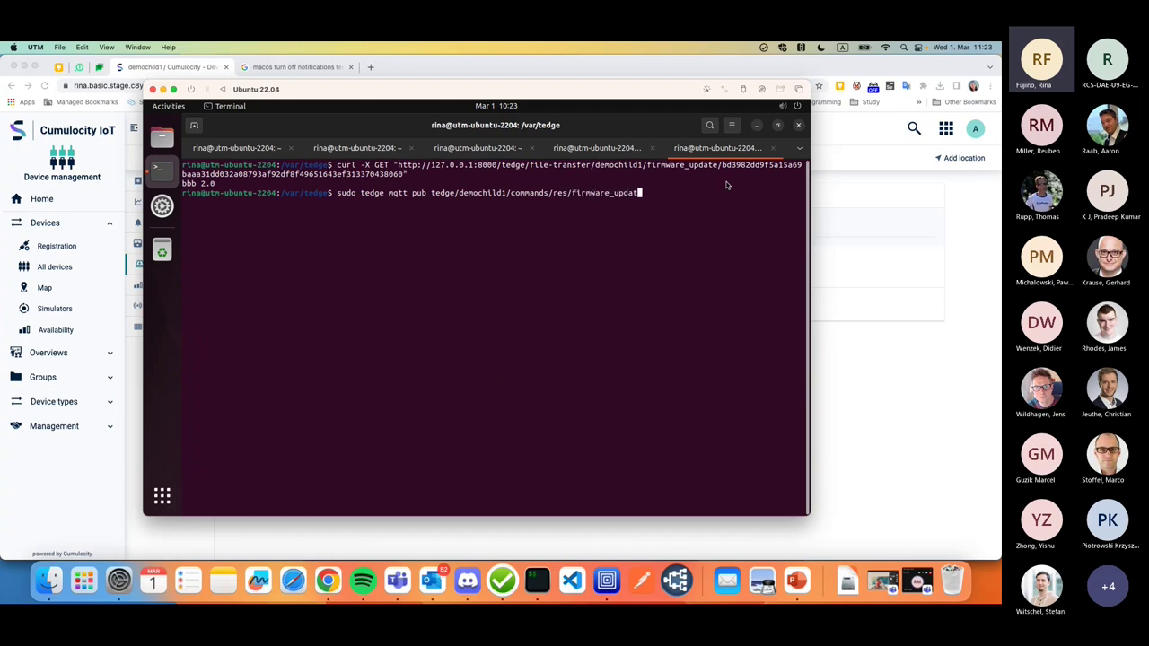
type("e '")
Step: Start the command's single-quoted JSON payload with an "id" key and an empty quoted value
type("'")
type("{")
type("\"id")
type("\"")
type(":")
type("\"\"")
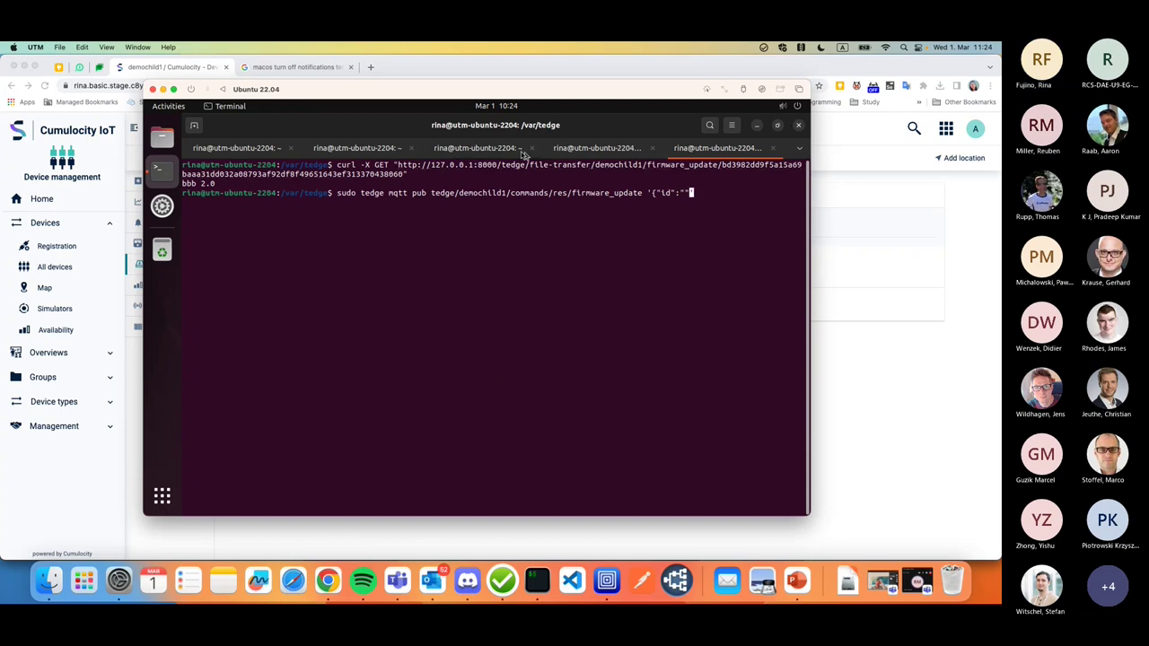
Step: Copy the id of demochild1's firmware_update request from the MQTT message listing and return to the unfinished publish command
left_click(478, 147)
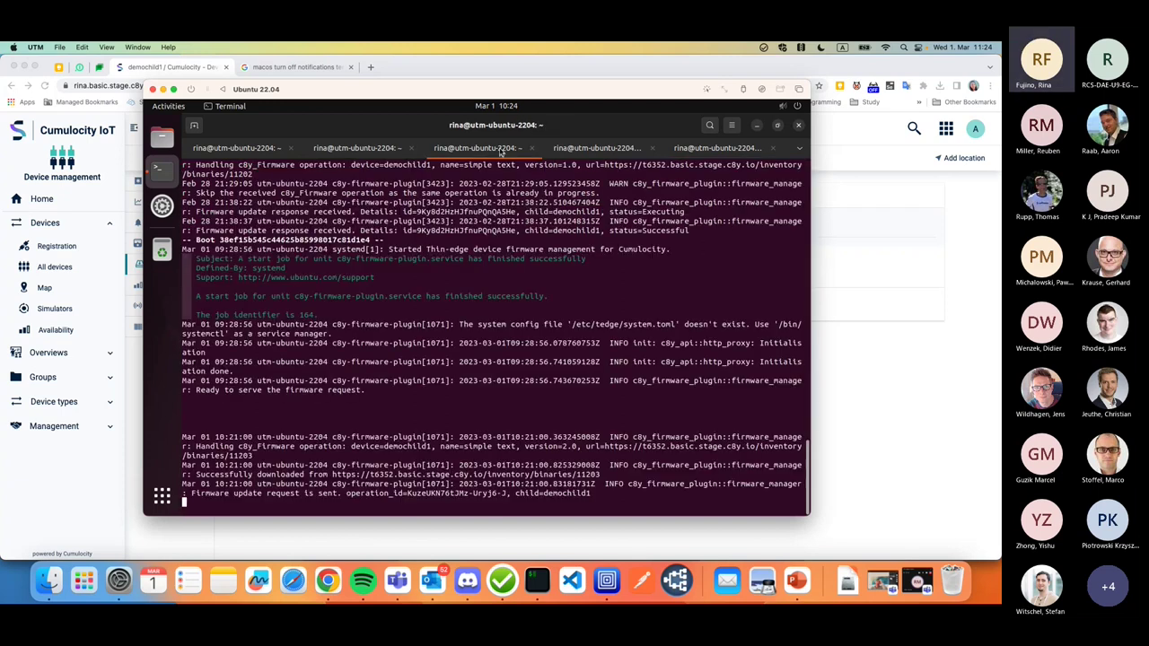
left_click(395, 151)
left_click_drag(440, 446, 542, 448)
right_click(542, 446)
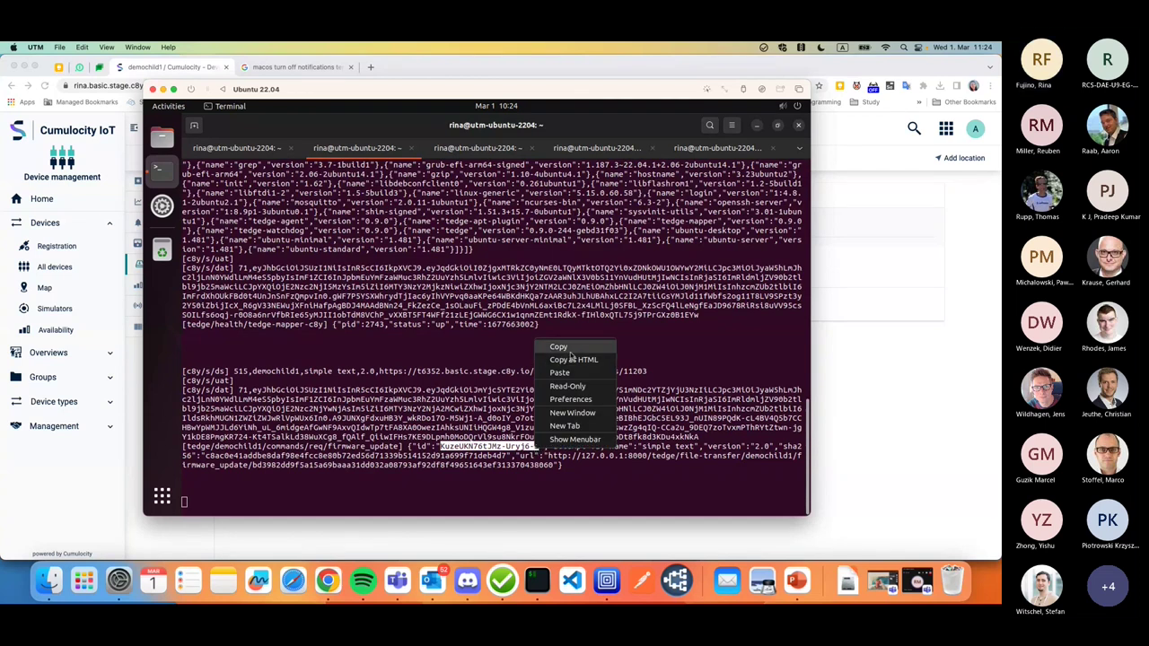
left_click(566, 352)
left_click(700, 148)
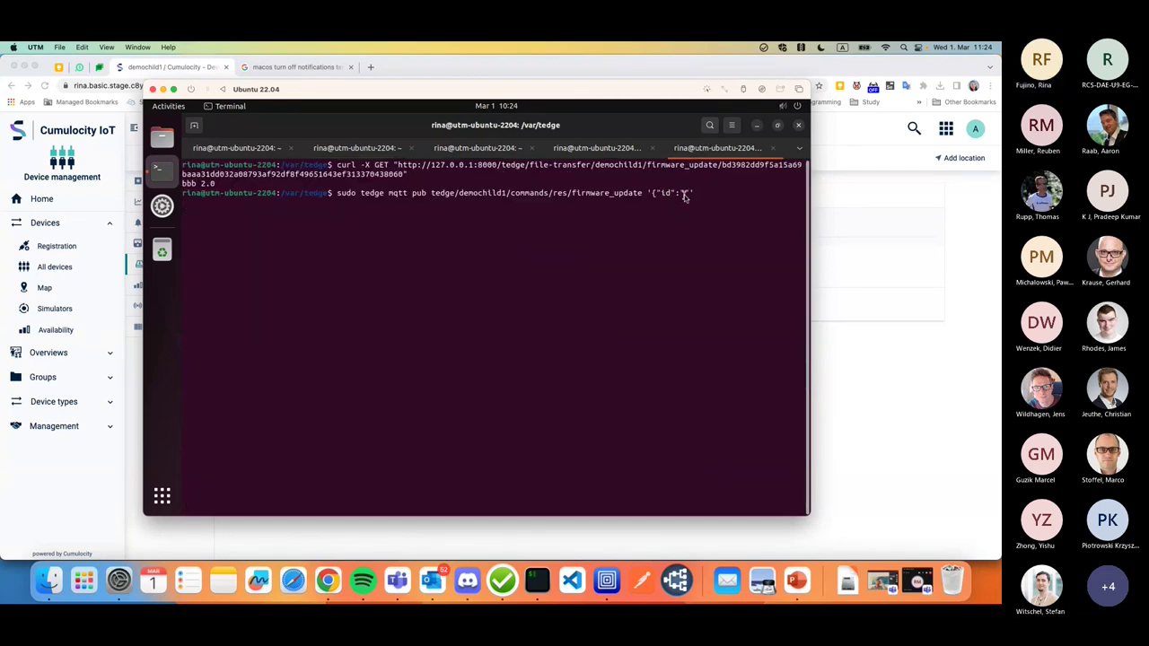
Step: Close the payload's single quote and insert the copied request id as the value of the "id" key
type("'")
key("Left")
key("Left")
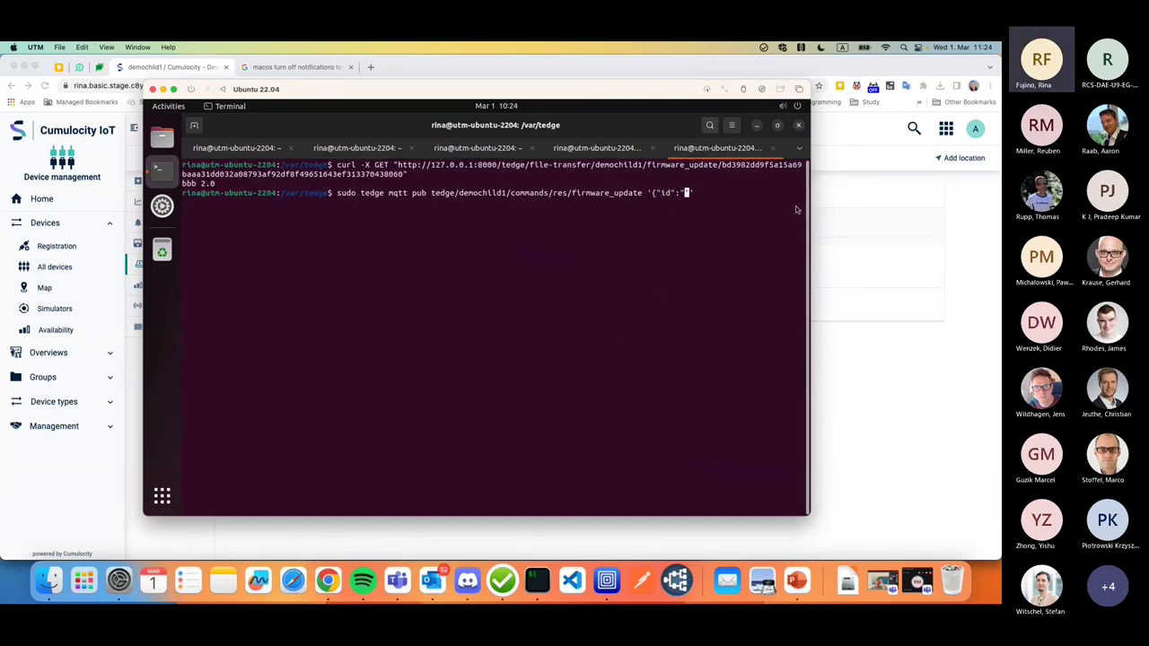
right_click(692, 215)
left_click(729, 231)
key("Right")
Step: Complete the response payload with the status "successful" and its closing brace, and submit the publish command
type(",\"status\"")
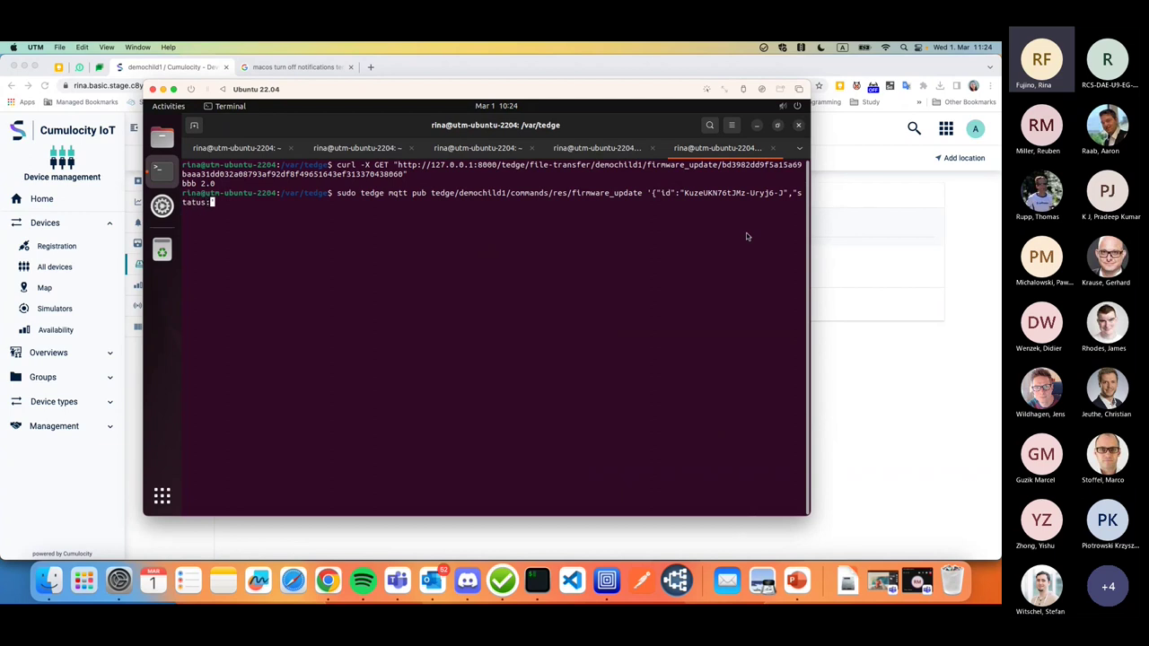
type(":\"successful\"}")
key("BackSpace")
key("Return")
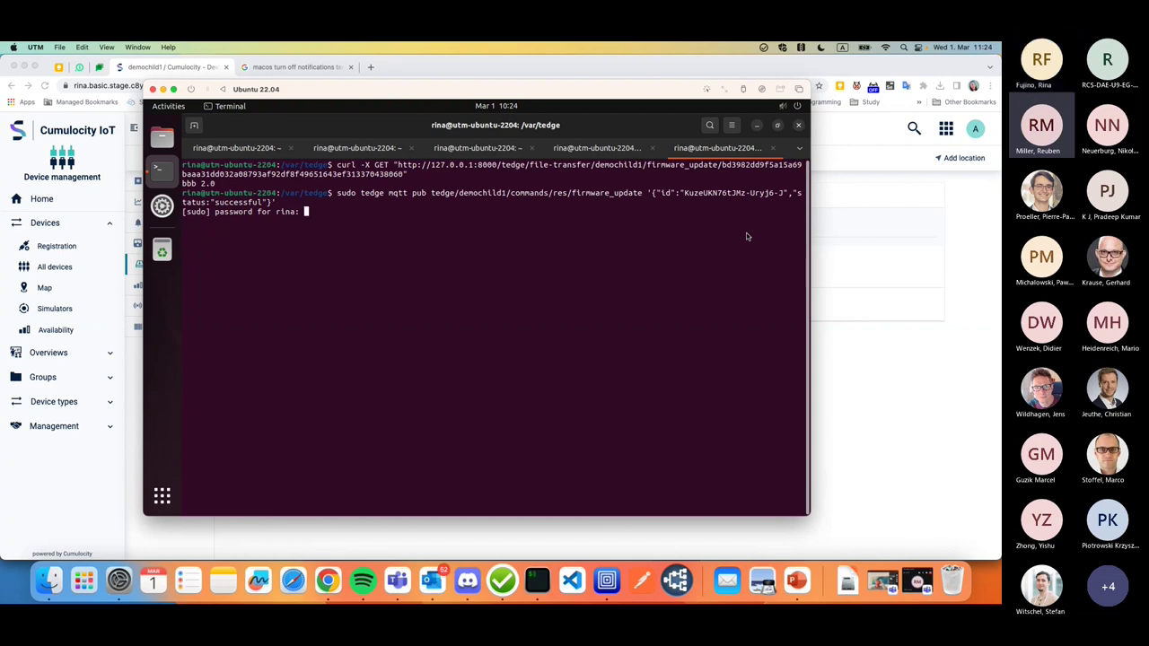
Step: Try to authenticate the publish command with the sudo account password, and cancel the password prompt
key("Return")
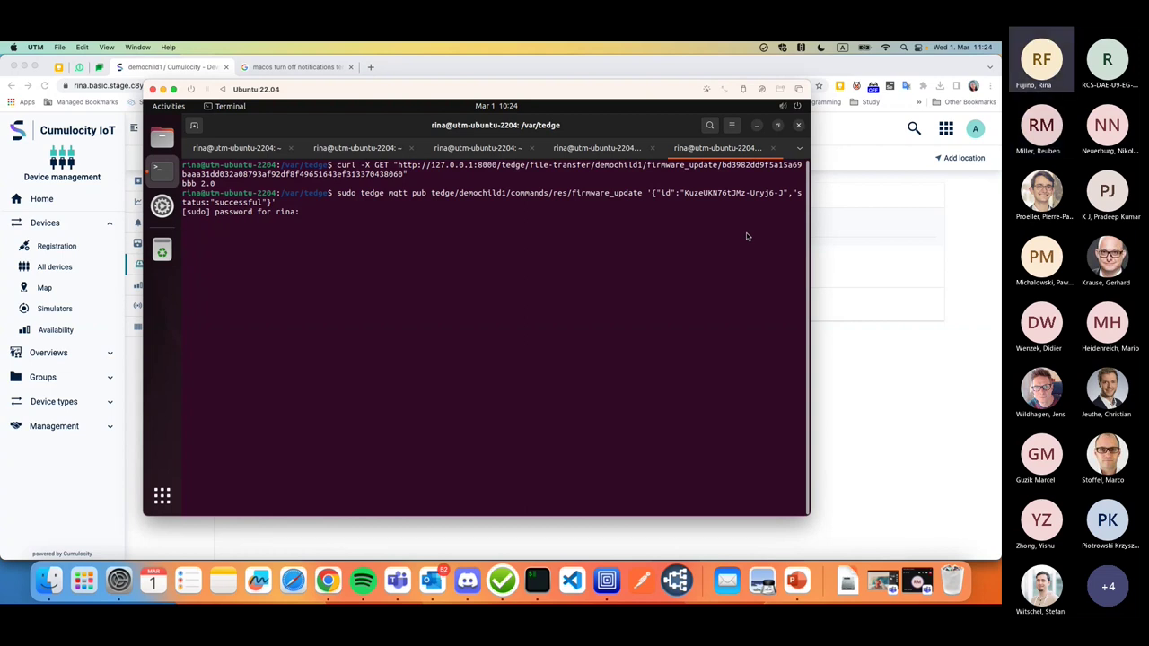
key("super+v")
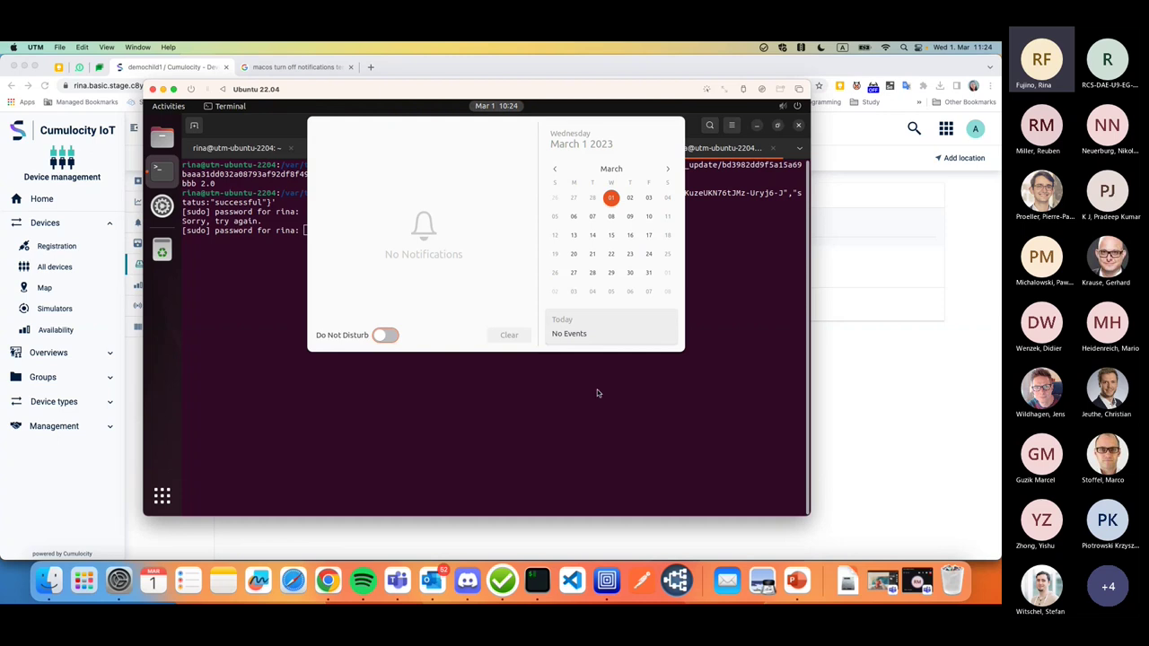
left_click(592, 401)
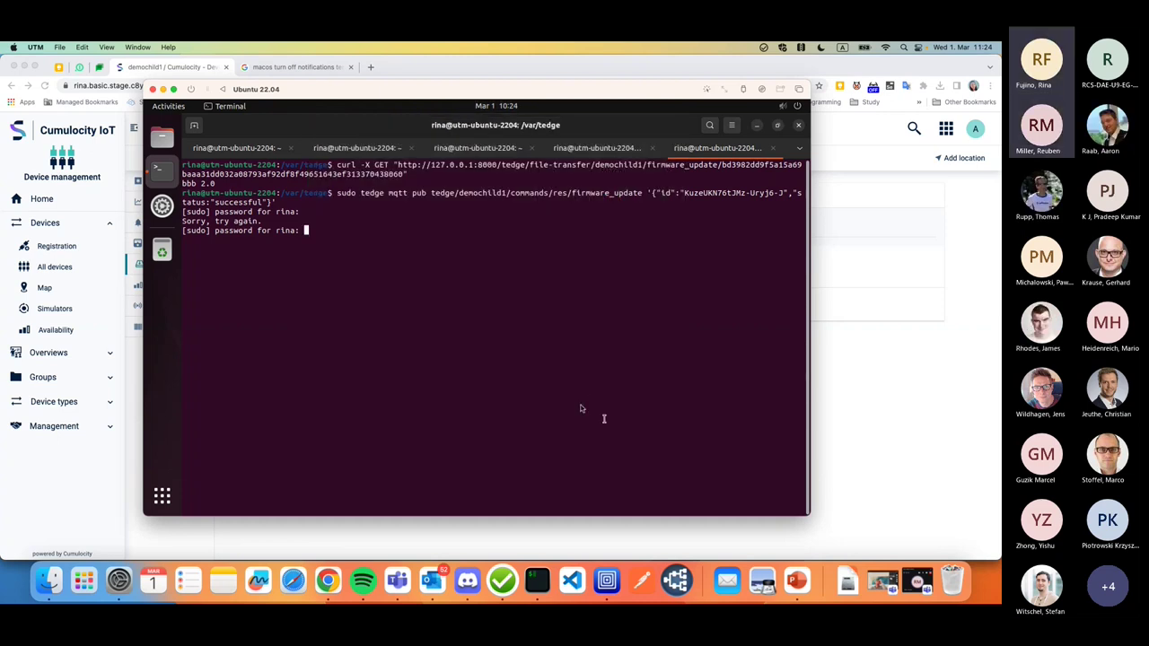
key("ctrl+c")
Step: Recall the publish command, add the missing closing quote after the status key, and run it with the sudo account password
key("Up")
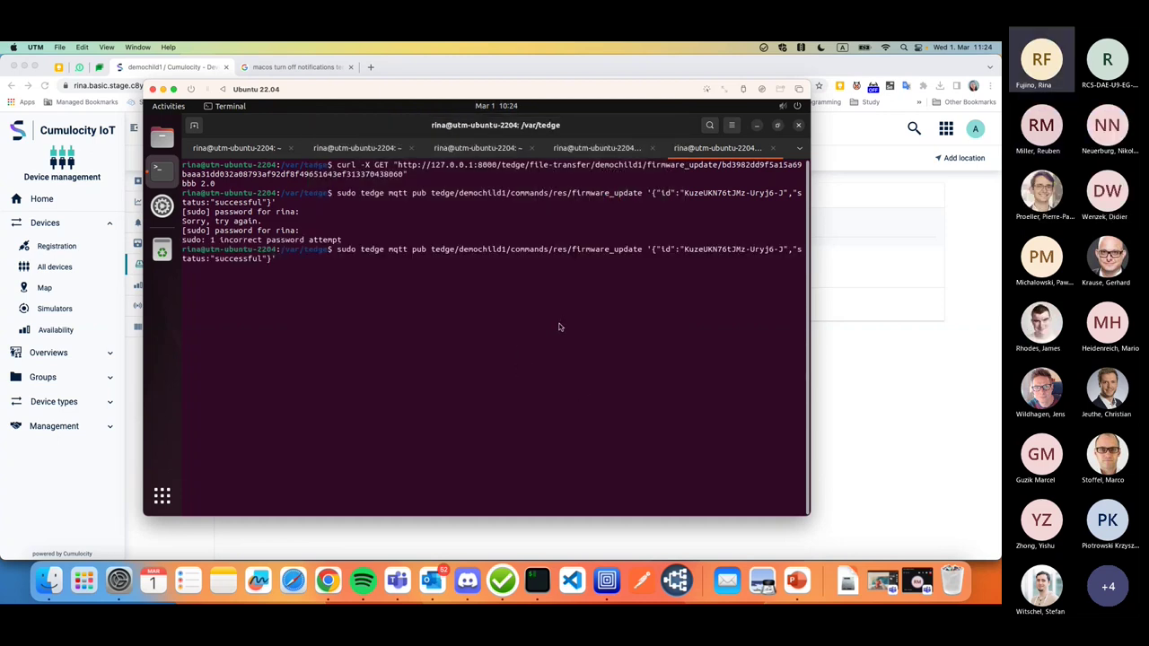
key("Left")
key("Left")
key("Left")
key("Left")
key("Left")
key("Left")
key("Left")
key("Left")
key("Left")
key("Left")
key("Left")
key("Left")
key("Left")
key("Left")
key("Left")
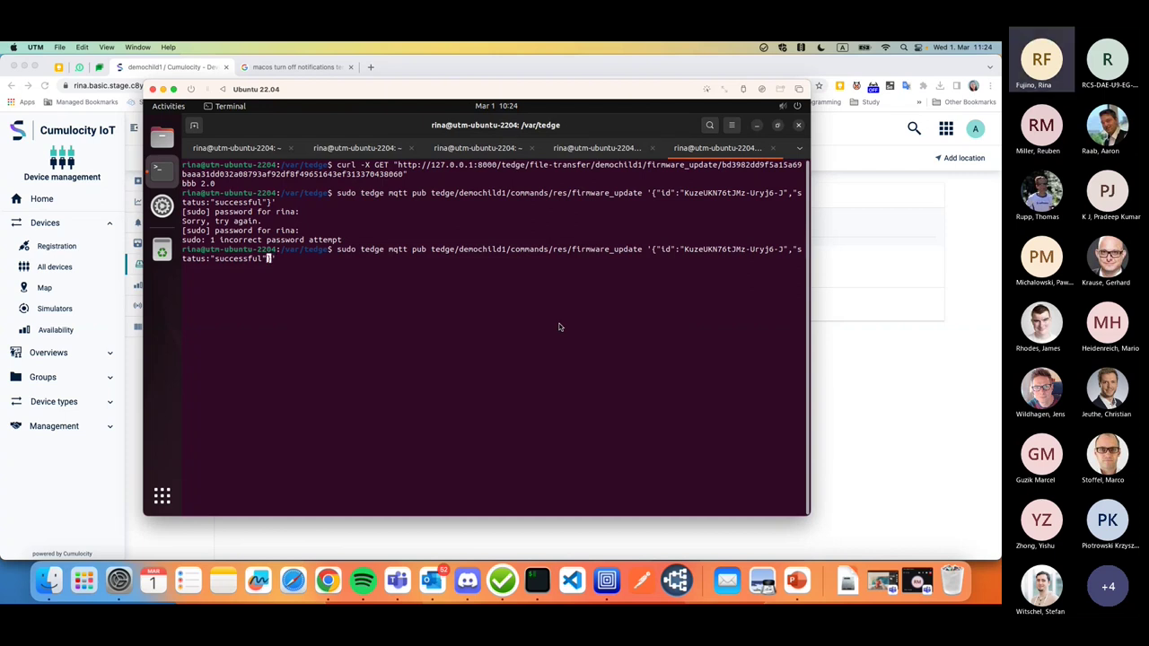
type("\"")
key("Return")
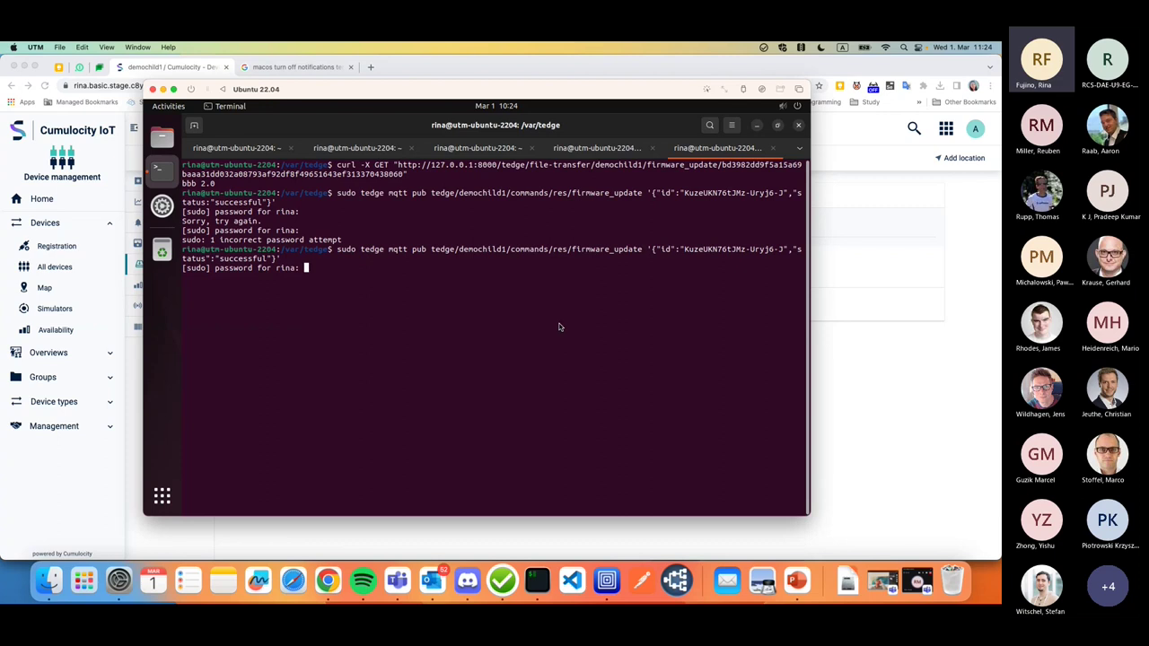
key("Return")
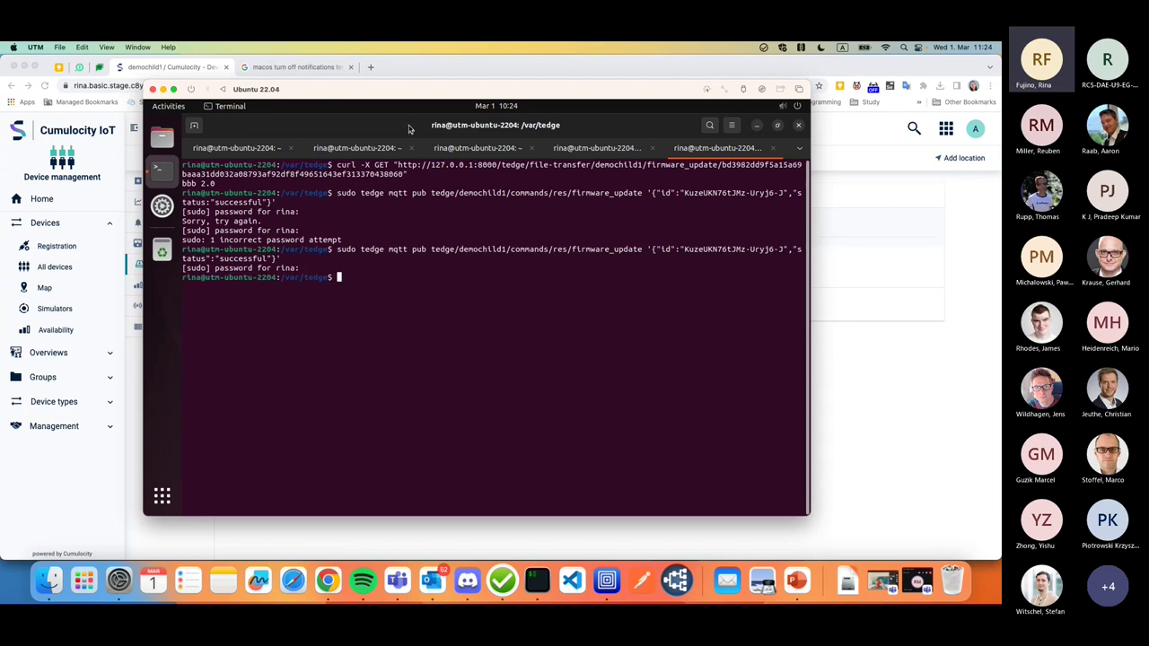
Step: Examine the firmware_update response and the resulting 501, 115 and 503 messages for demochild1 in the MQTT message listing
left_click(386, 148)
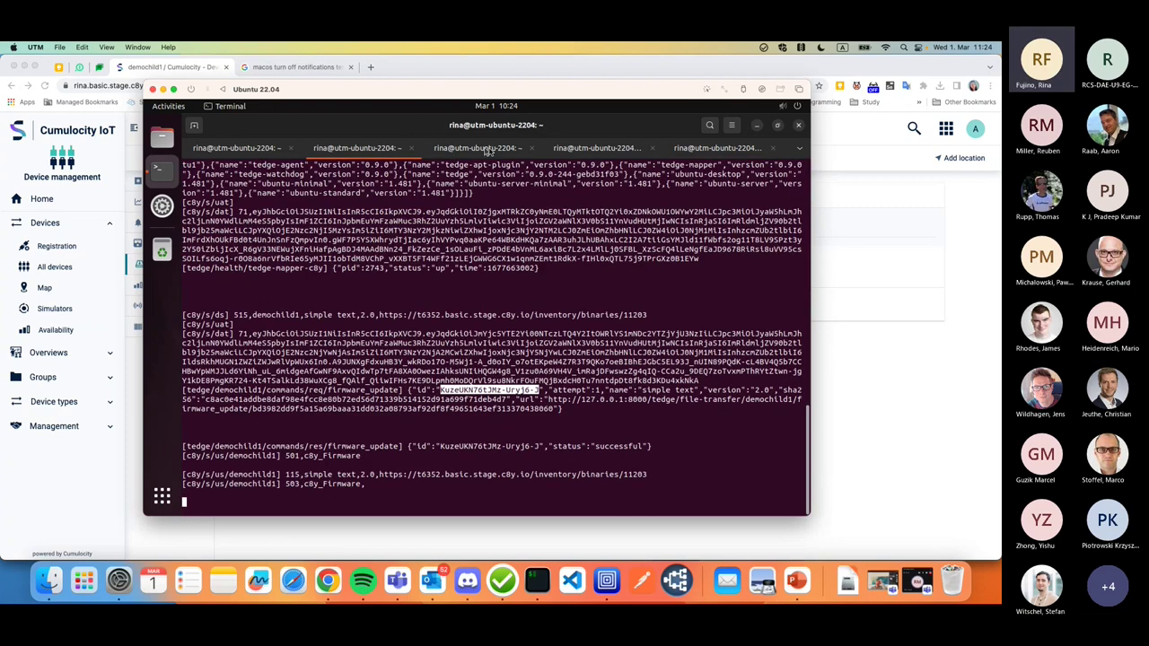
left_click(440, 458)
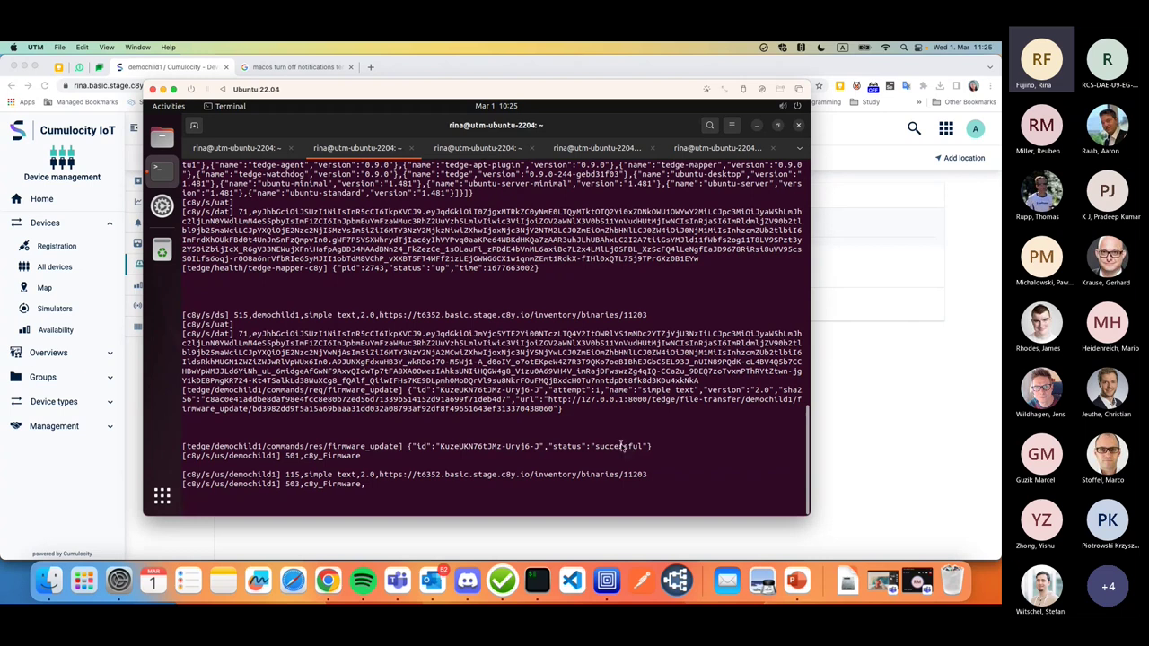
double_click(288, 476)
left_click_drag(366, 476, 648, 476)
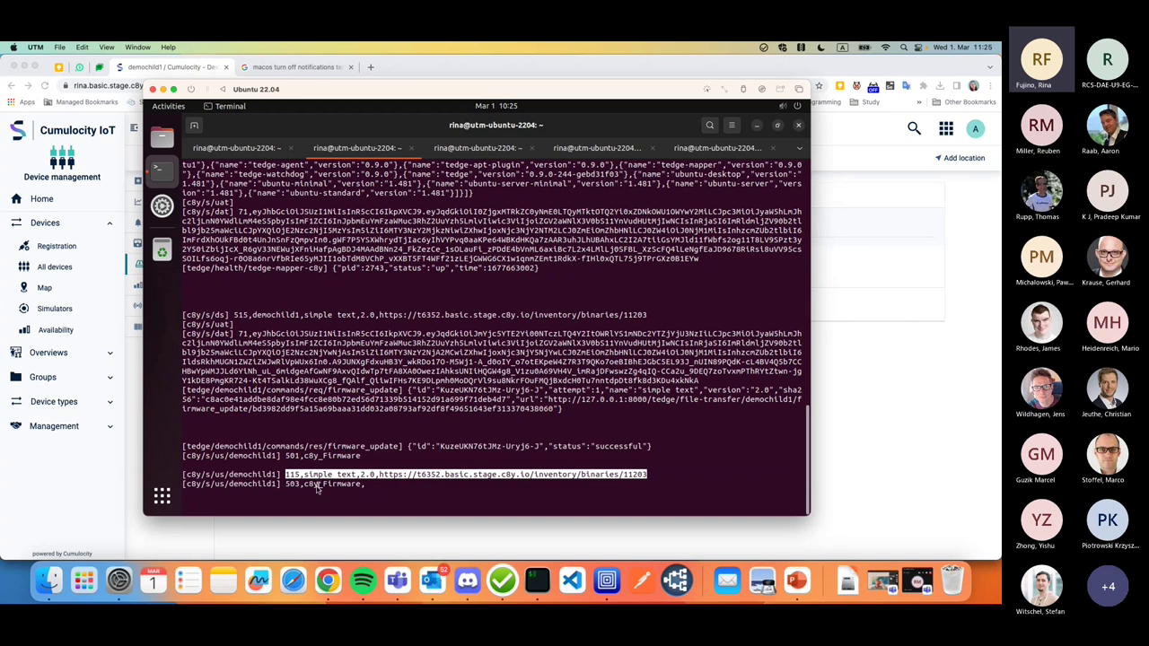
Step: Switch to Cumulocity in Chrome and inspect demochild1's firmware update operation details and its current firmware version
left_click(417, 536)
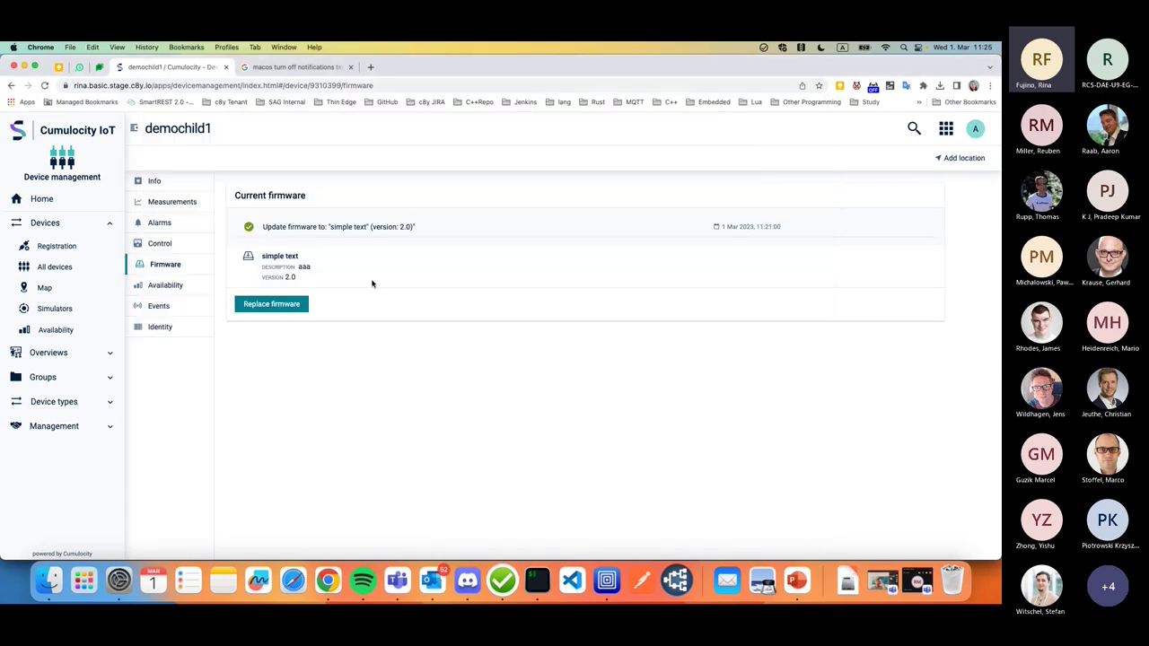
left_click(372, 228)
scroll(543, 303, "down", 3)
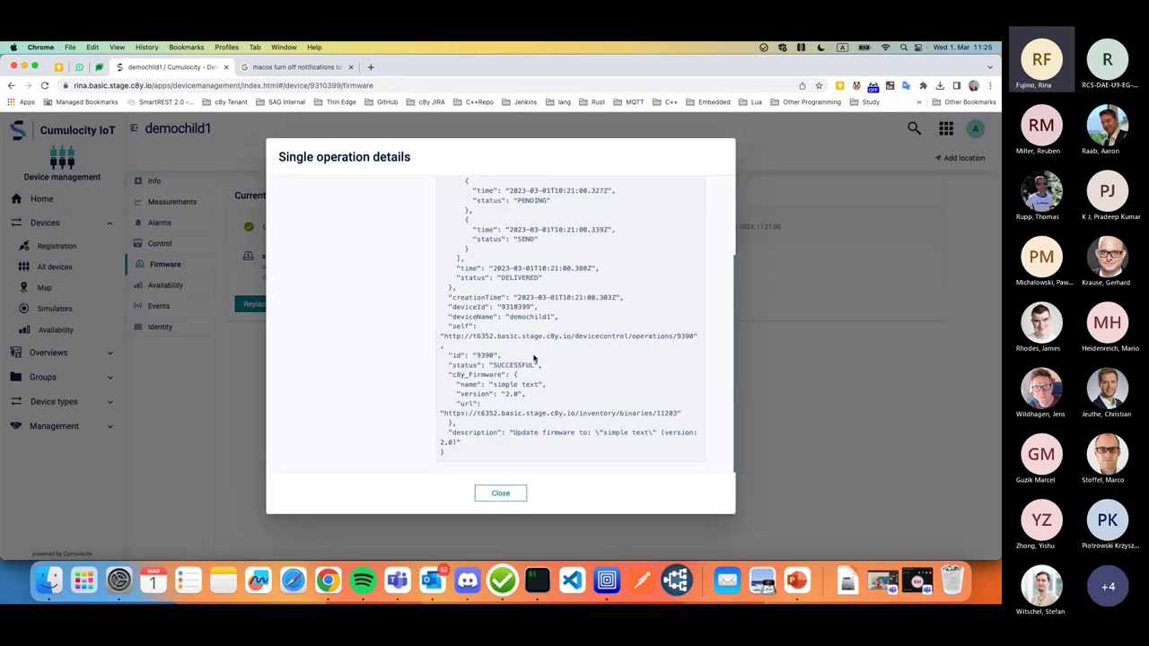
left_click(500, 493)
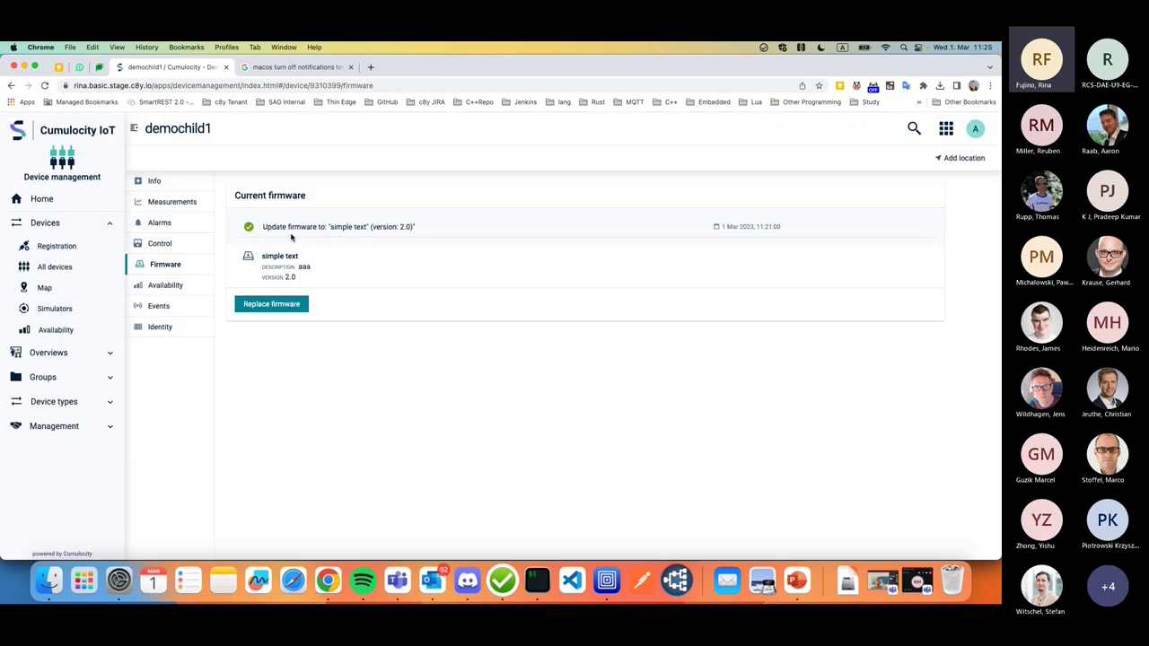
left_click_drag(287, 282, 329, 297)
left_click(386, 314)
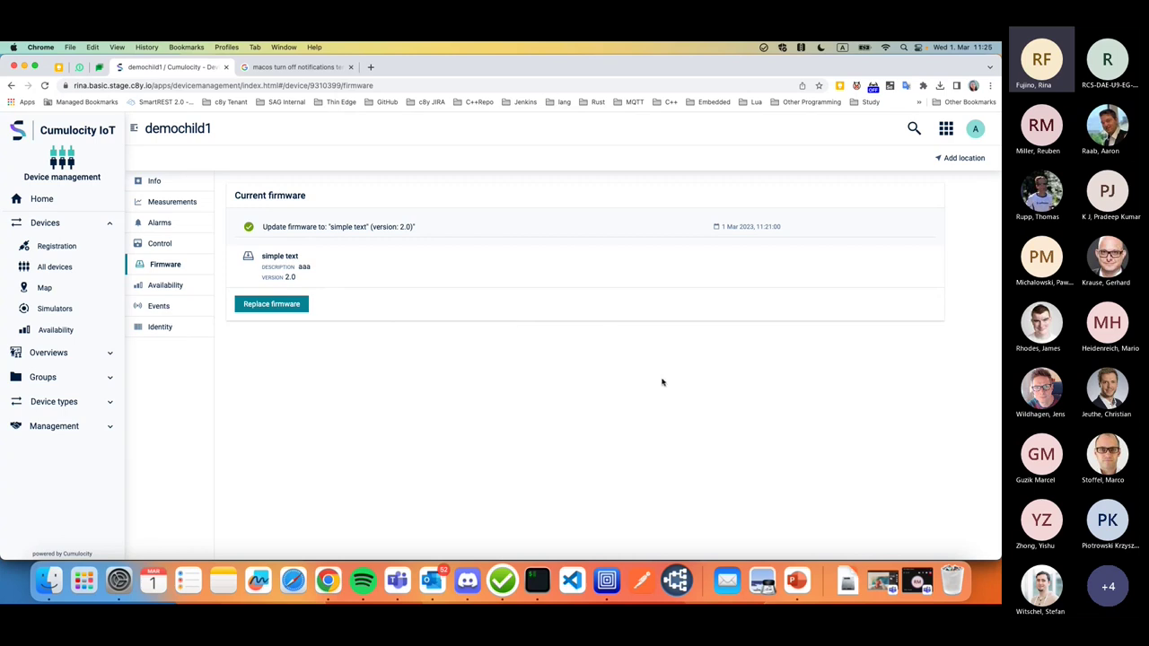
Step: Switch to PowerPoint and play the c8y-firmware-plugin overview slide show from the current firmware flow slide
left_click(797, 581)
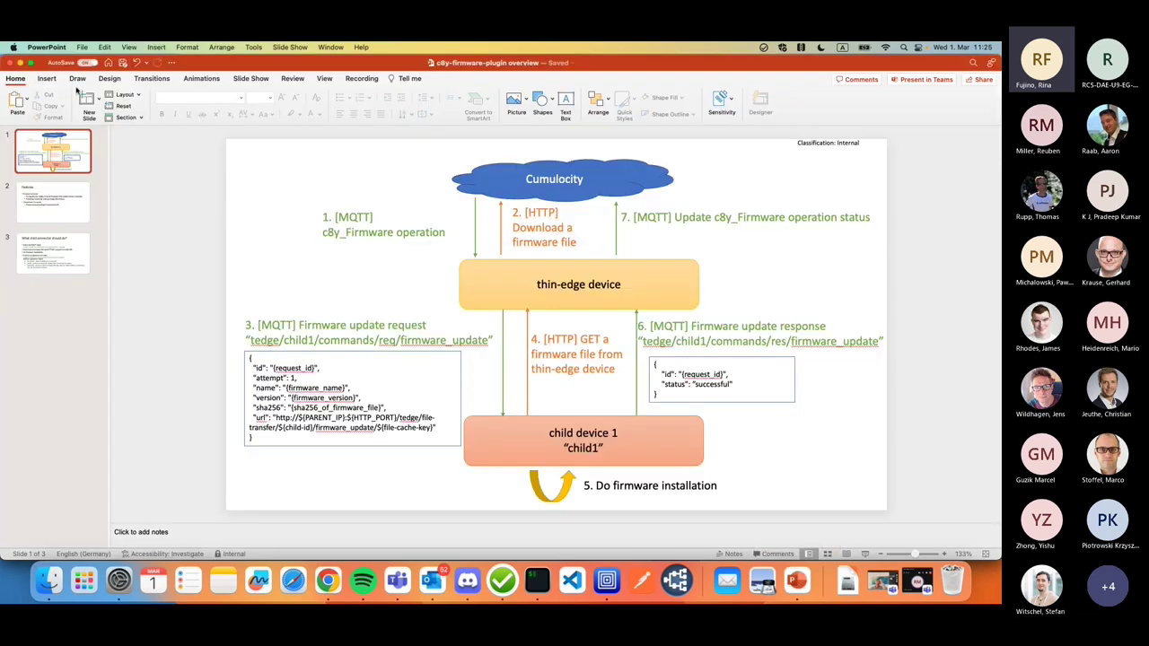
left_click(251, 79)
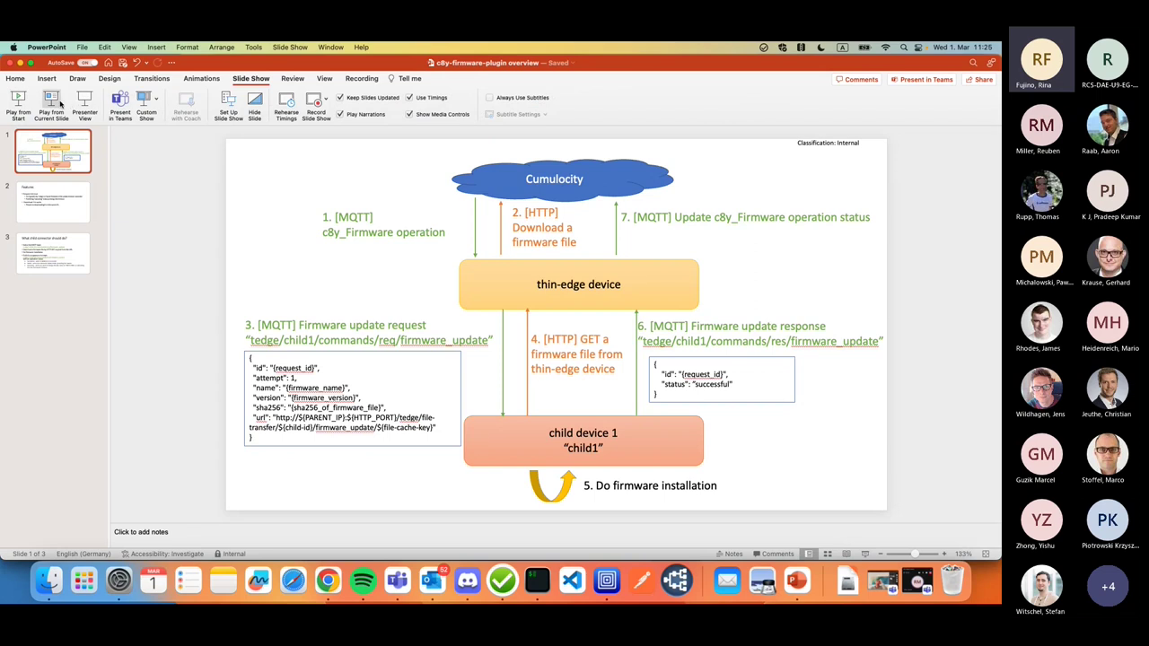
left_click(56, 103)
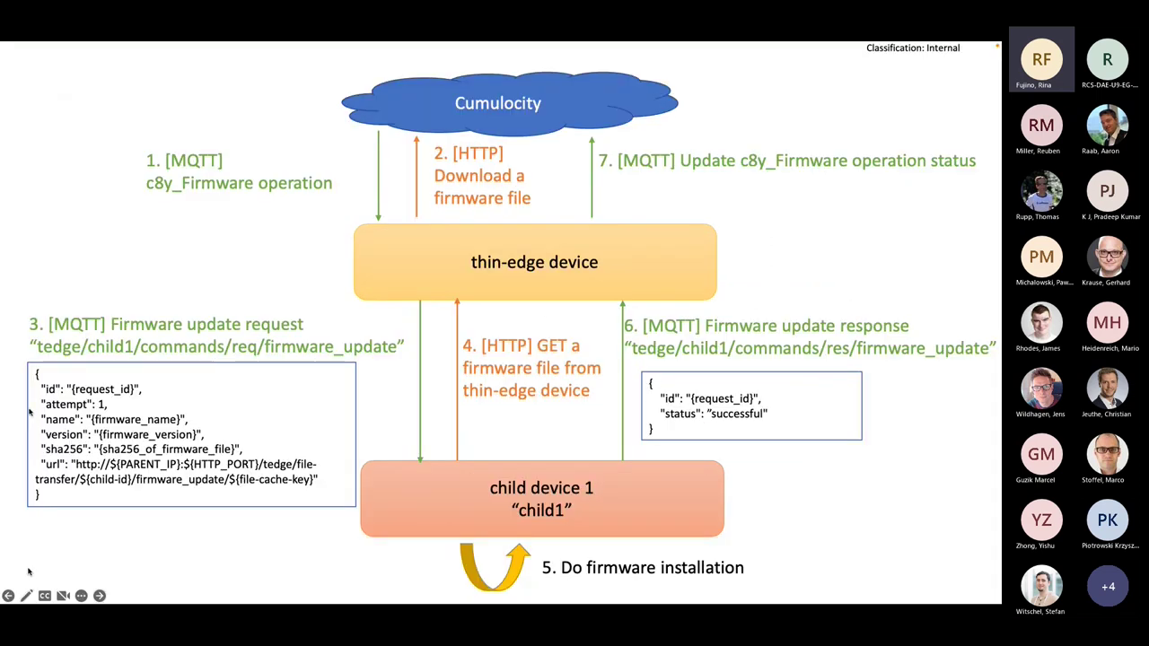
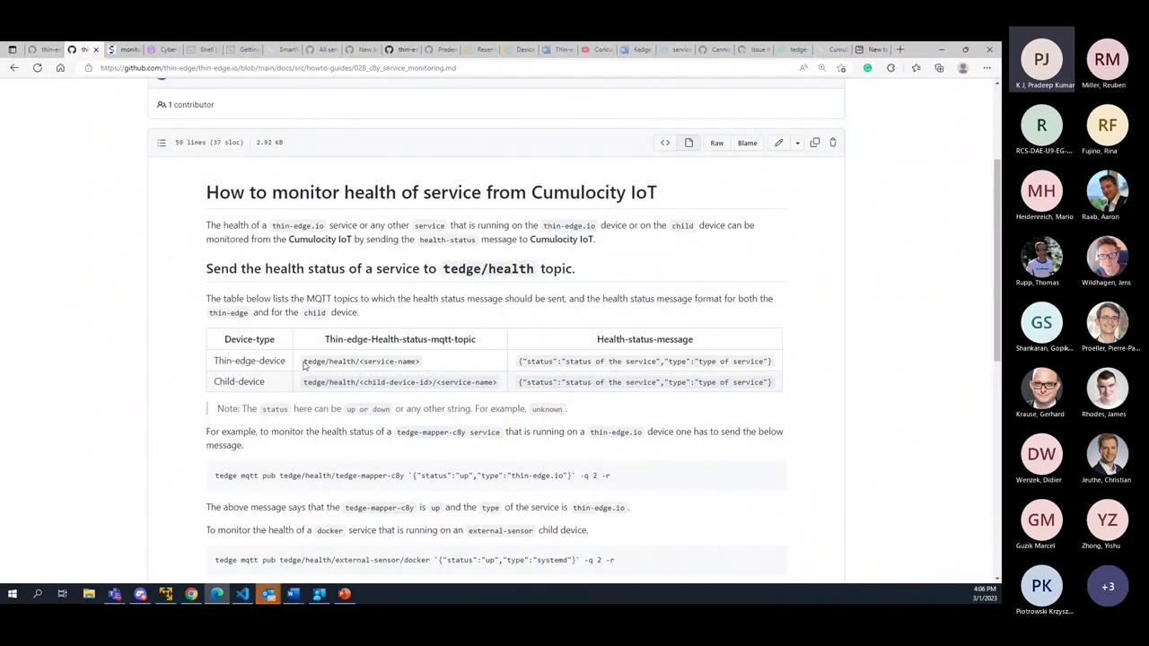
Step: Examine the health-status MQTT topics for thin-edge and child devices in the GitHub service monitoring guide's table
left_click_drag(302, 362, 432, 366)
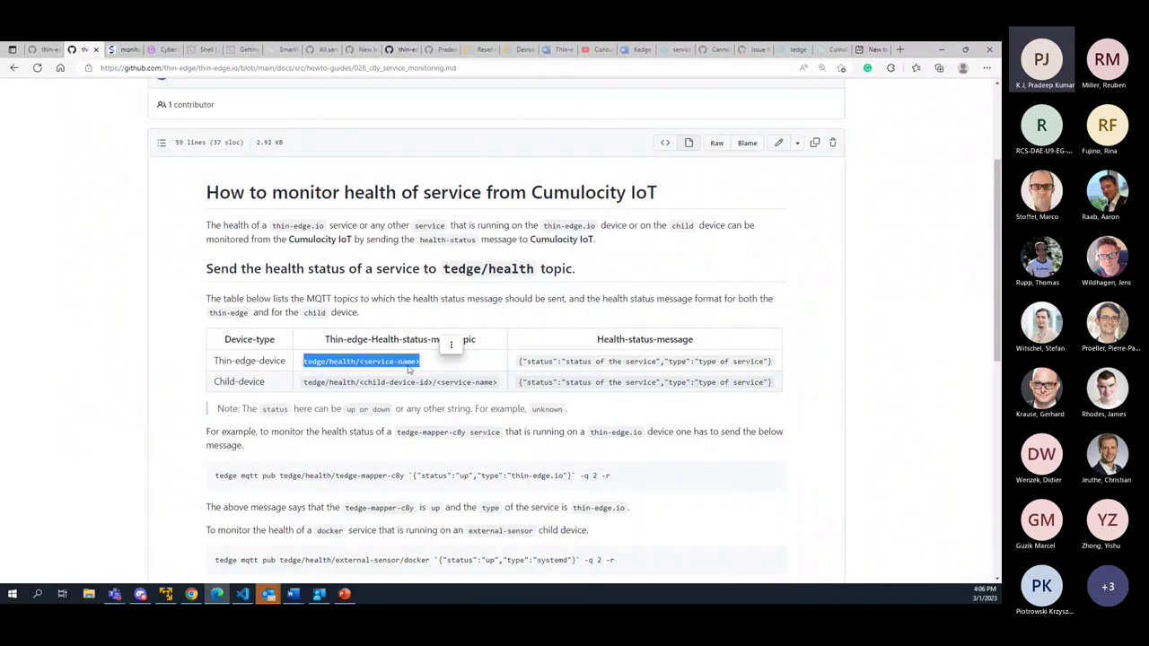
left_click(390, 362)
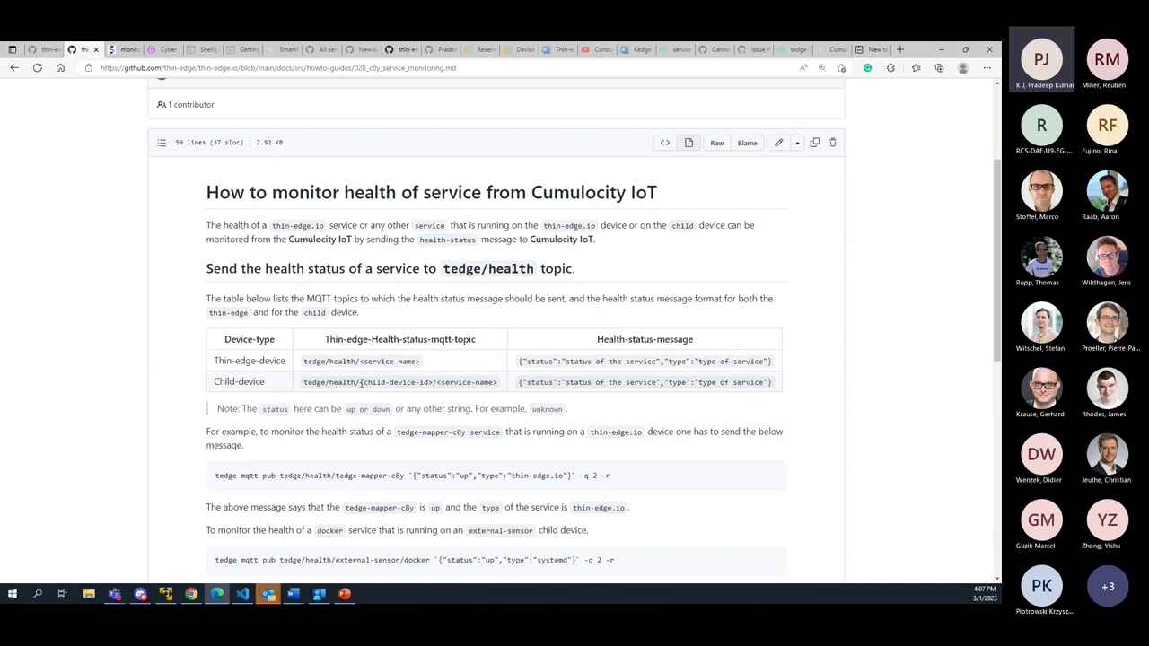
left_click_drag(361, 383, 493, 382)
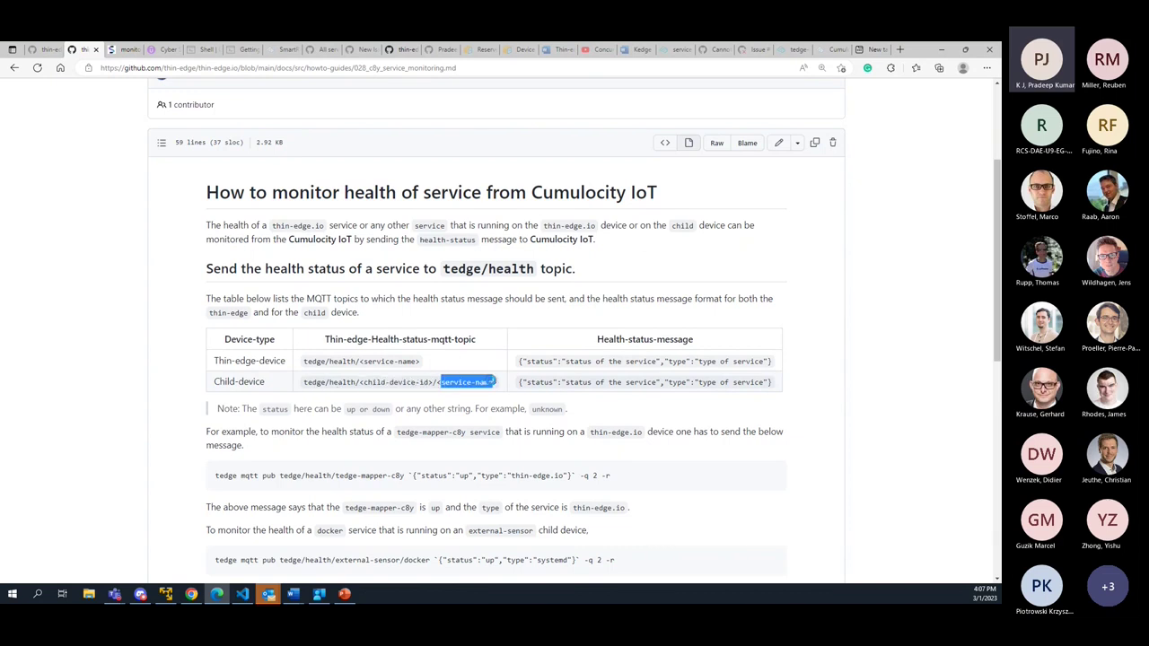
left_click(575, 386)
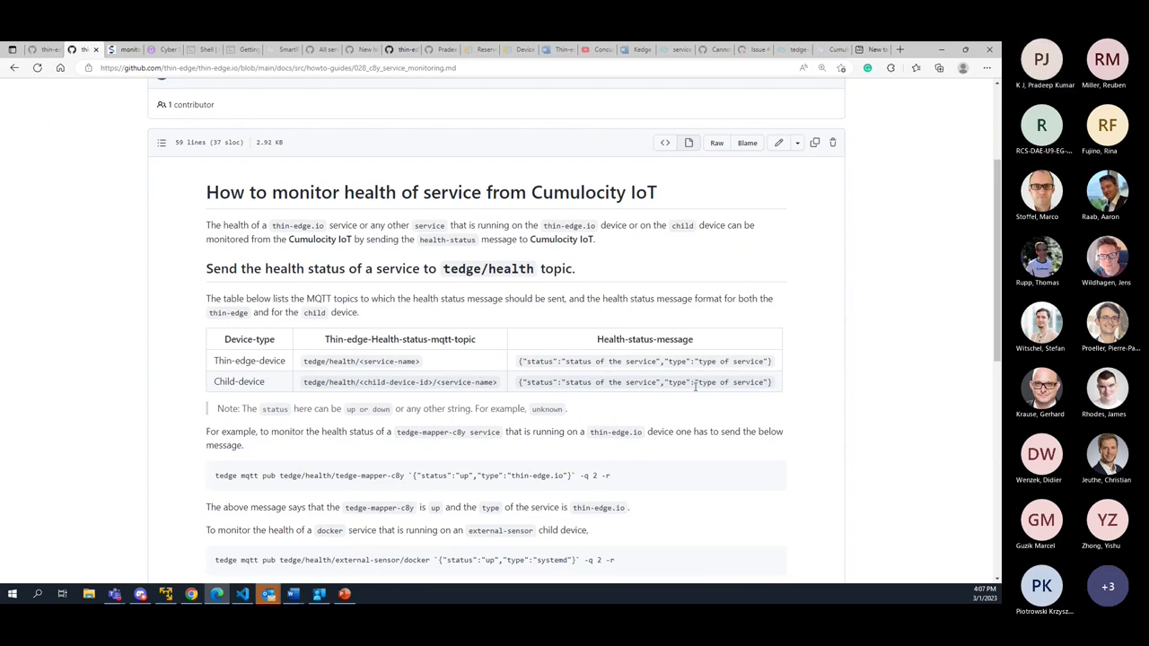
Step: Examine the example command publishing the tedge-mapper-c8y health status, including its service name, thin-edge.io type and -q 2 -r options
scroll(614, 469, "down", 1)
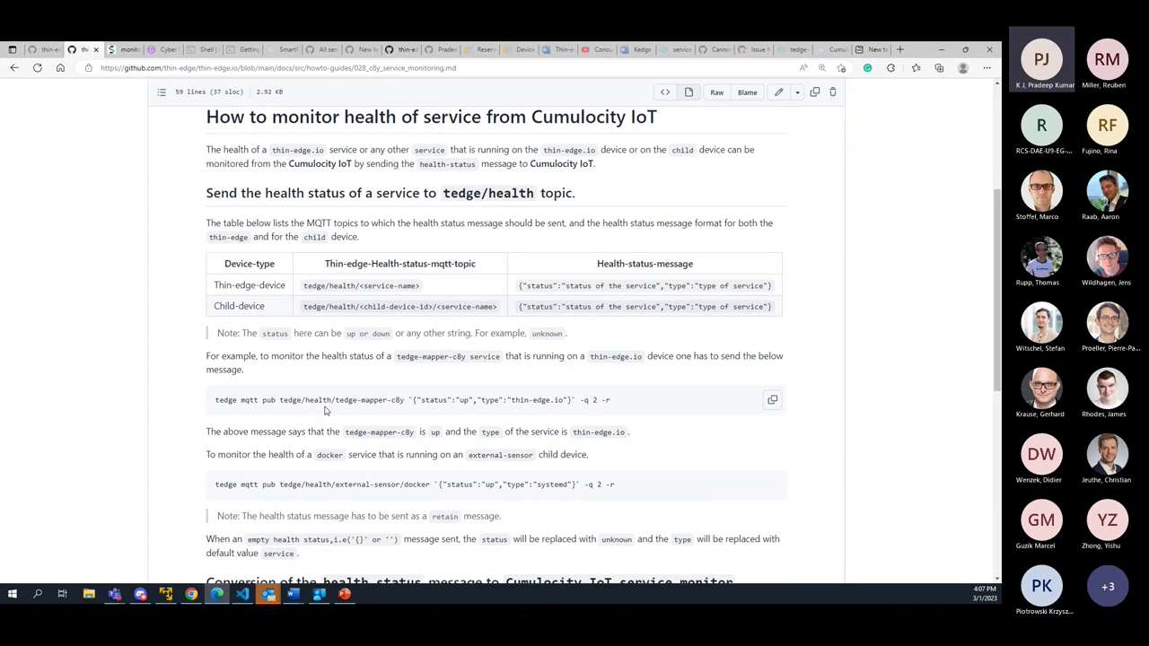
left_click_drag(335, 400, 406, 400)
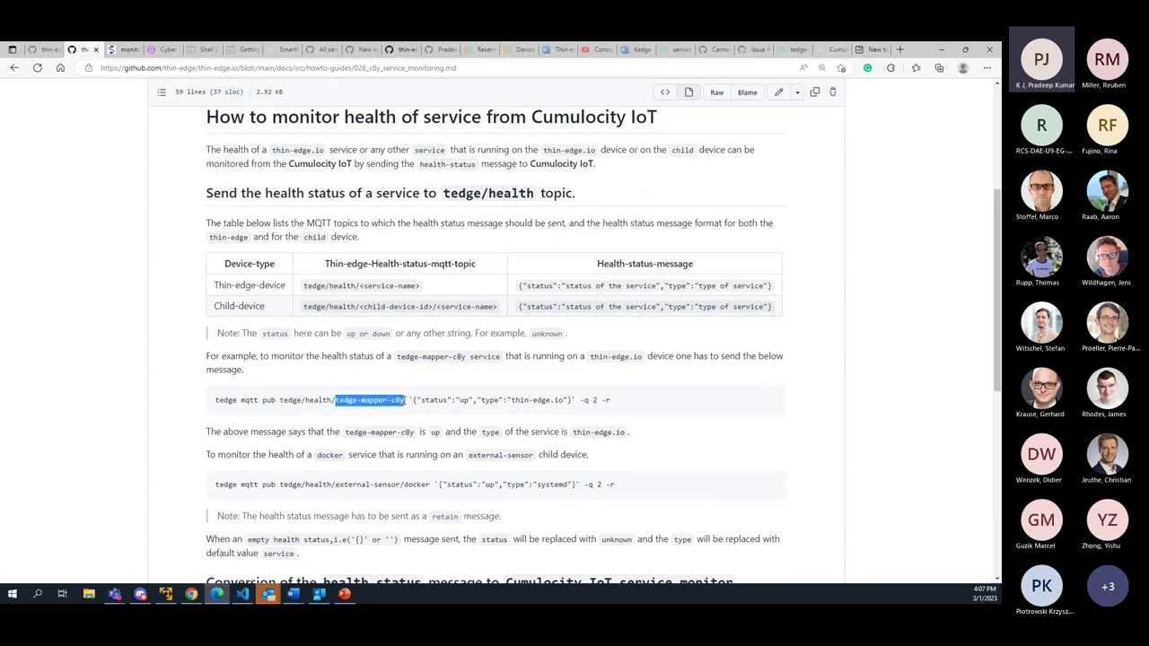
left_click(413, 406)
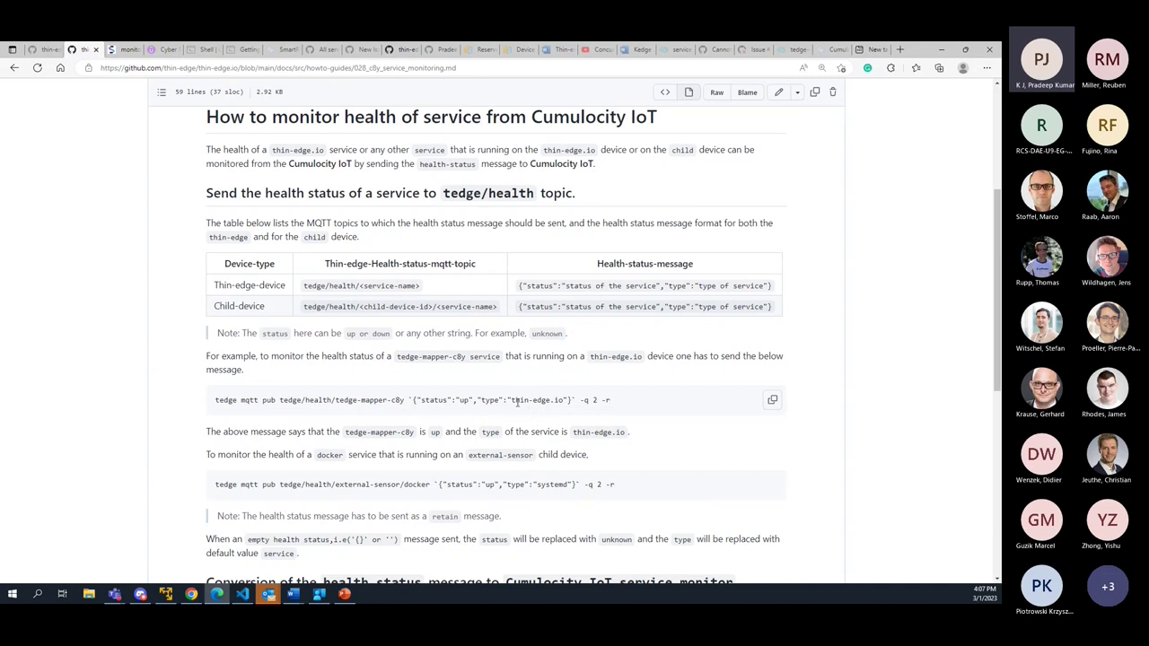
left_click_drag(500, 401, 566, 410)
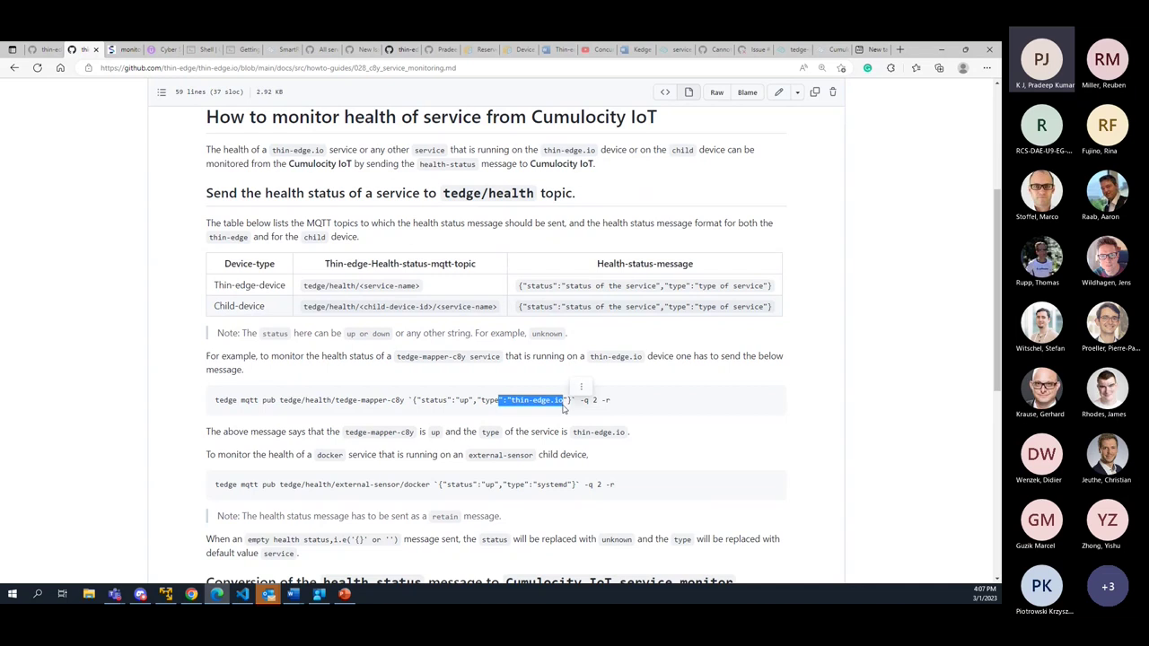
left_click(566, 410)
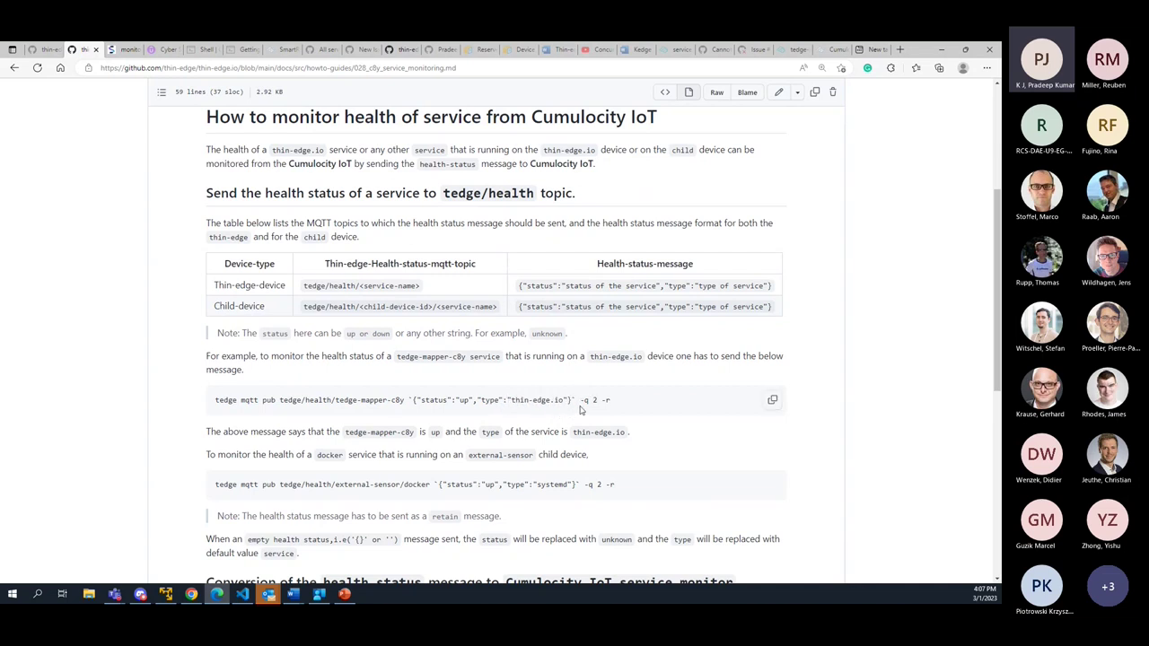
left_click_drag(611, 402, 584, 403)
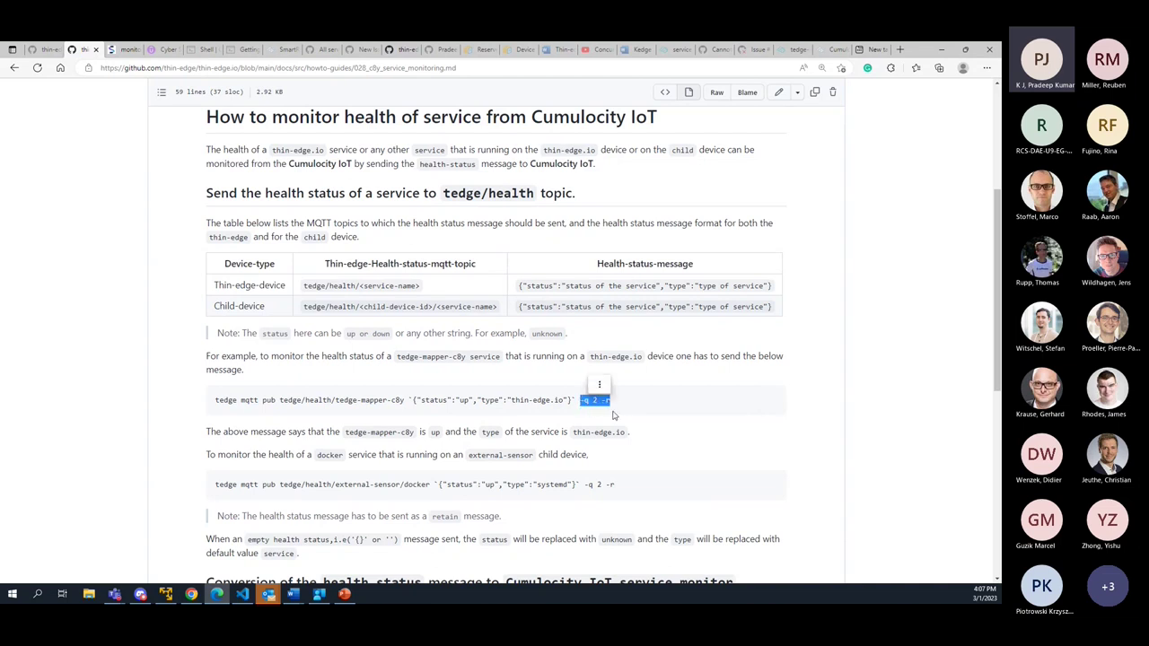
left_click(613, 414)
Step: Examine the example command publishing the docker service's health status for the external-sensor child device
scroll(443, 436, "down", 1)
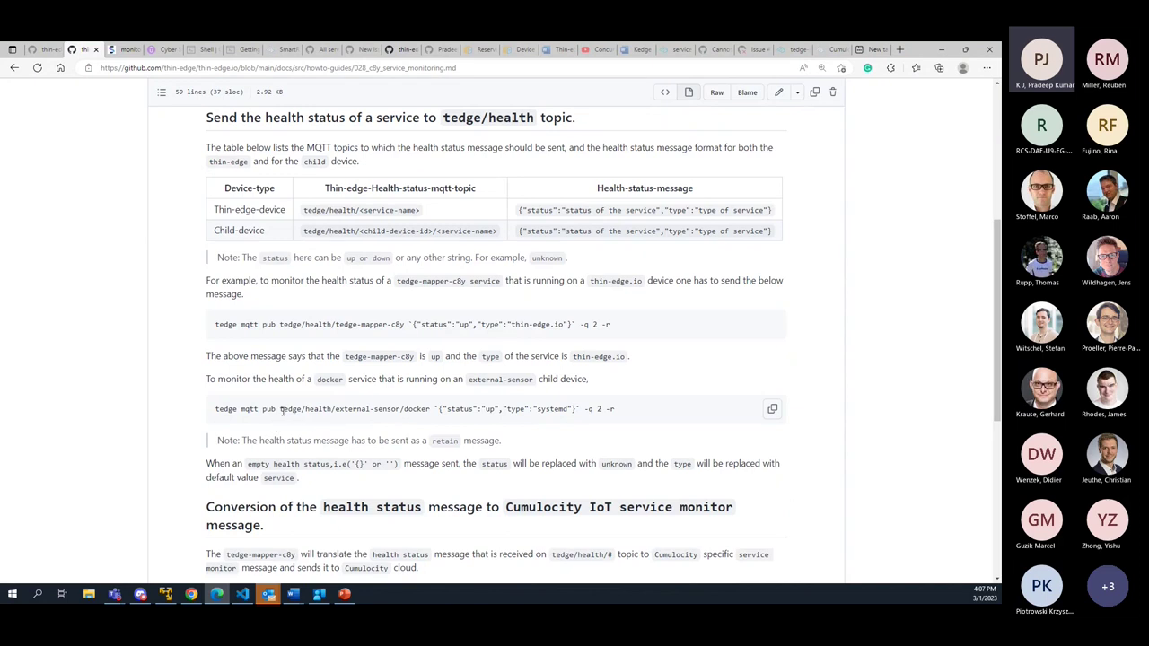
mouse_move(282, 410)
left_mouse_down()
mouse_move(444, 413)
mouse_move(427, 420)
left_mouse_up()
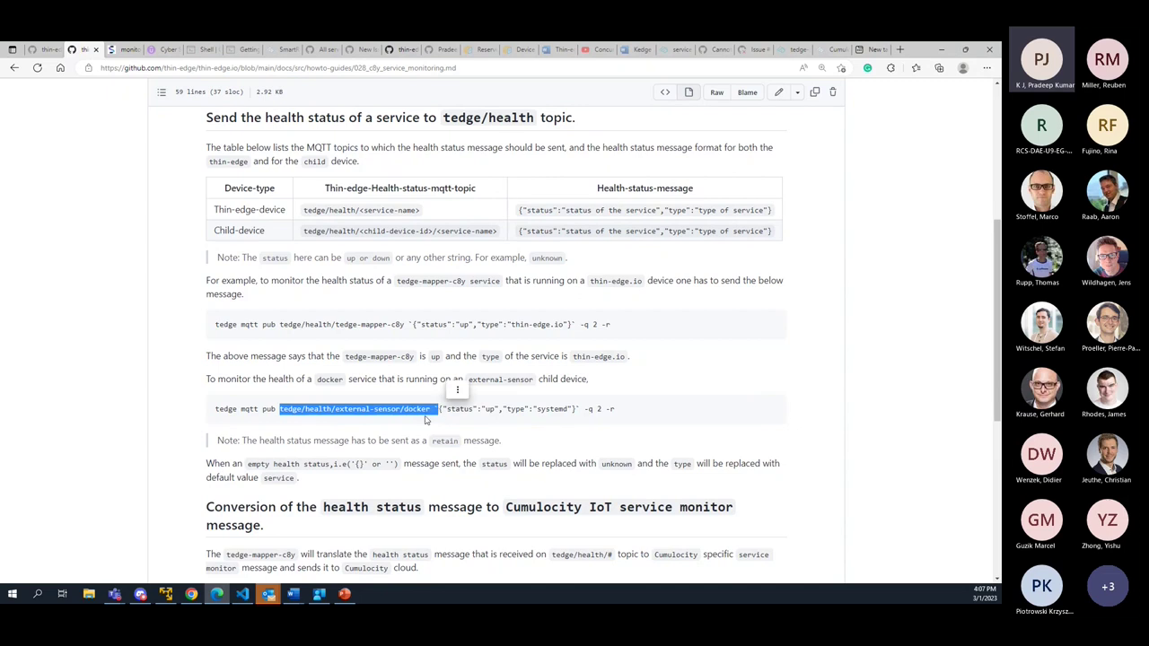
left_click(379, 421)
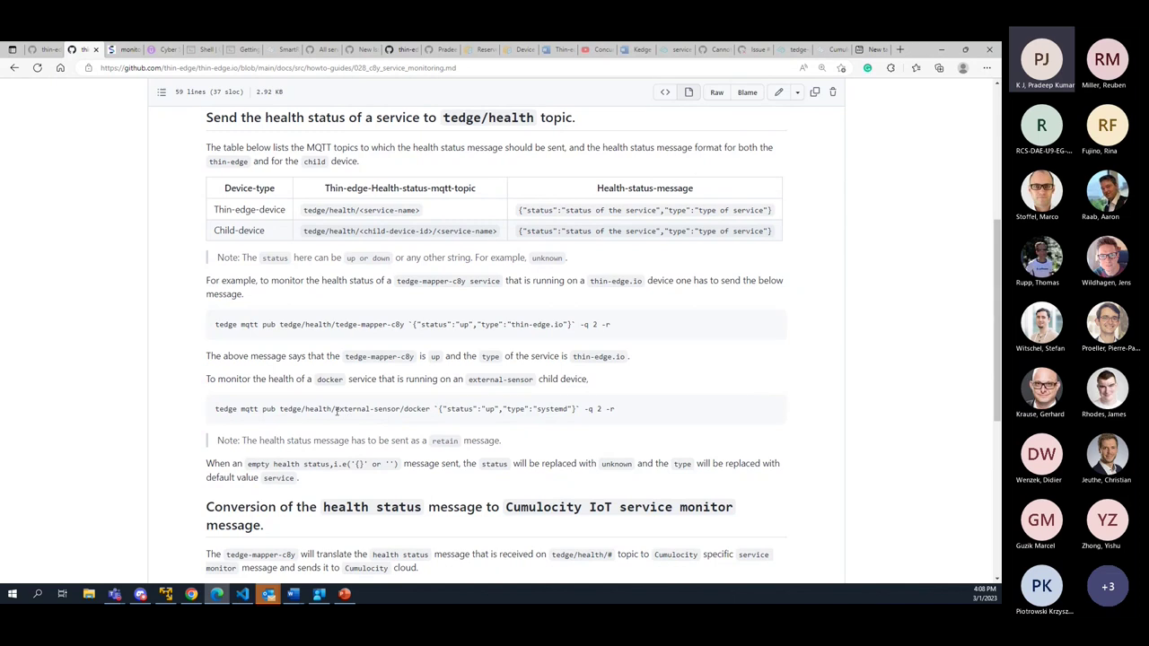
left_click_drag(335, 410, 396, 409)
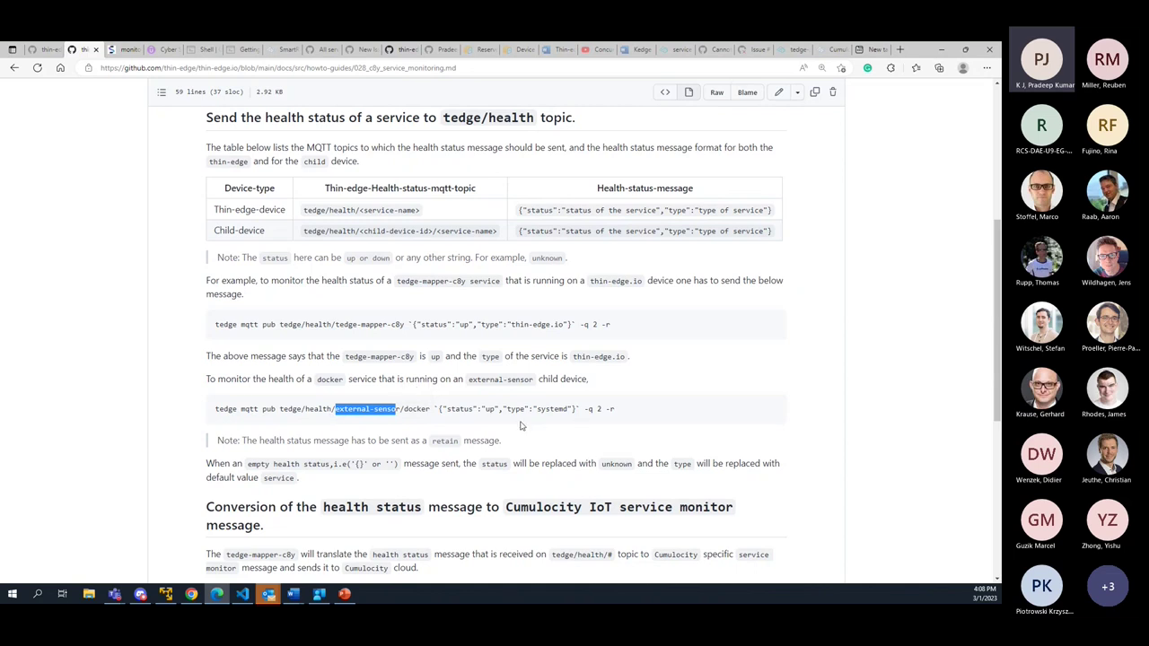
left_click(556, 411)
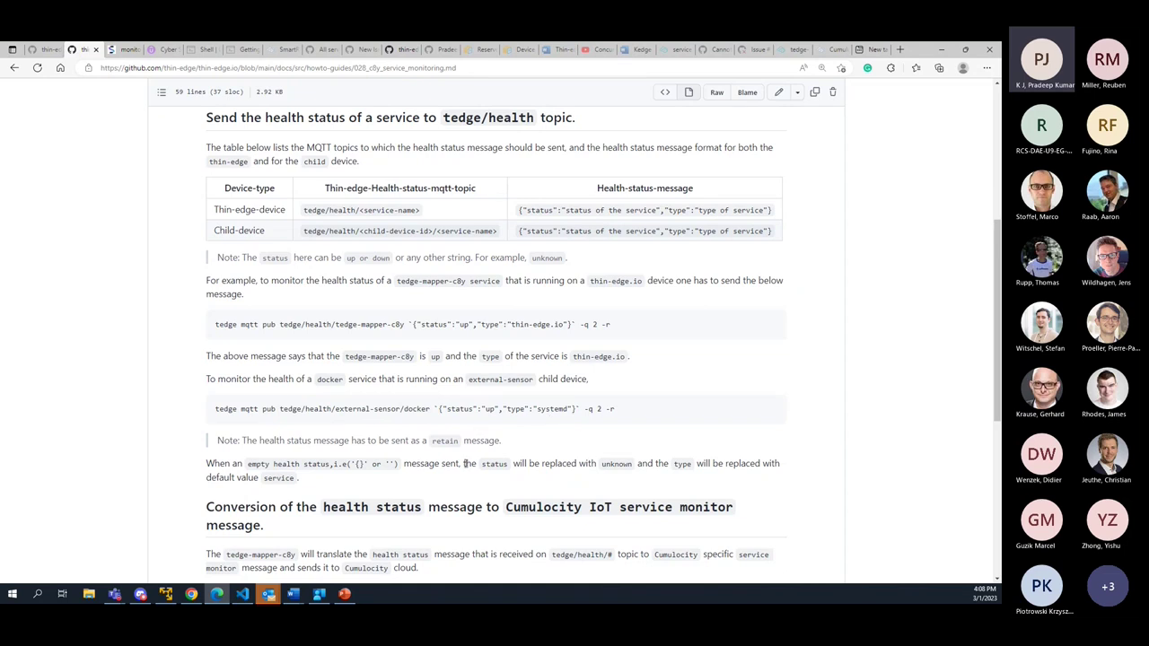
Step: Examine the thin-edge device's Cumulocity topic and SmartREST message in the health status conversion table
scroll(377, 406, "down", 1)
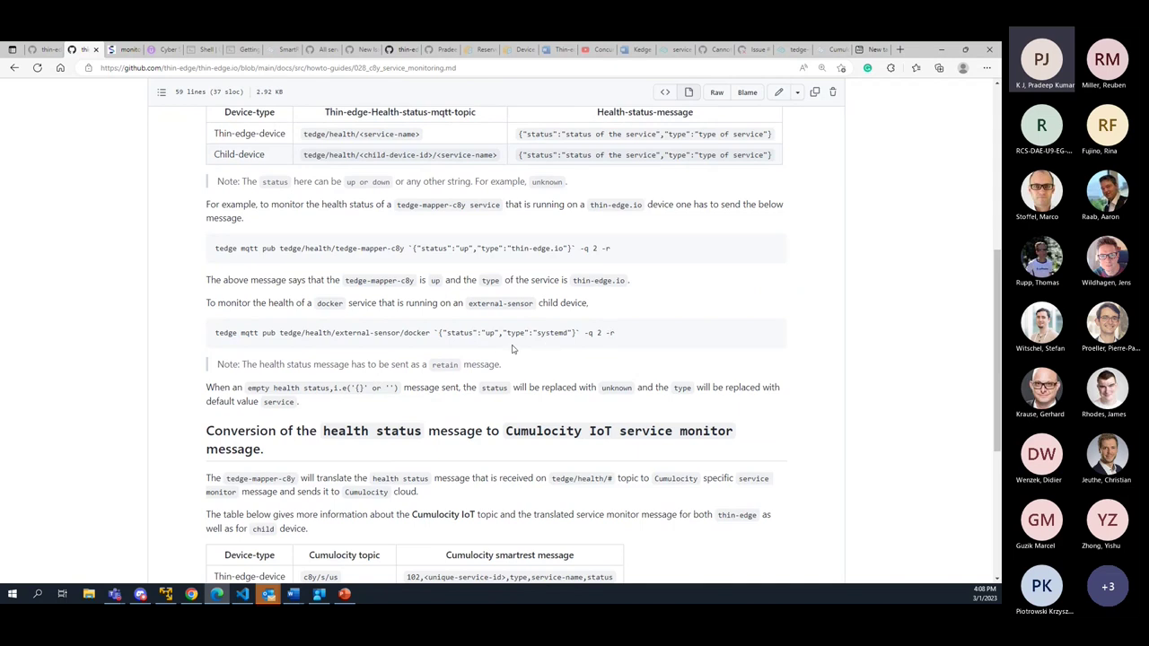
scroll(462, 386, "down", 1)
scroll(485, 388, "down", 1)
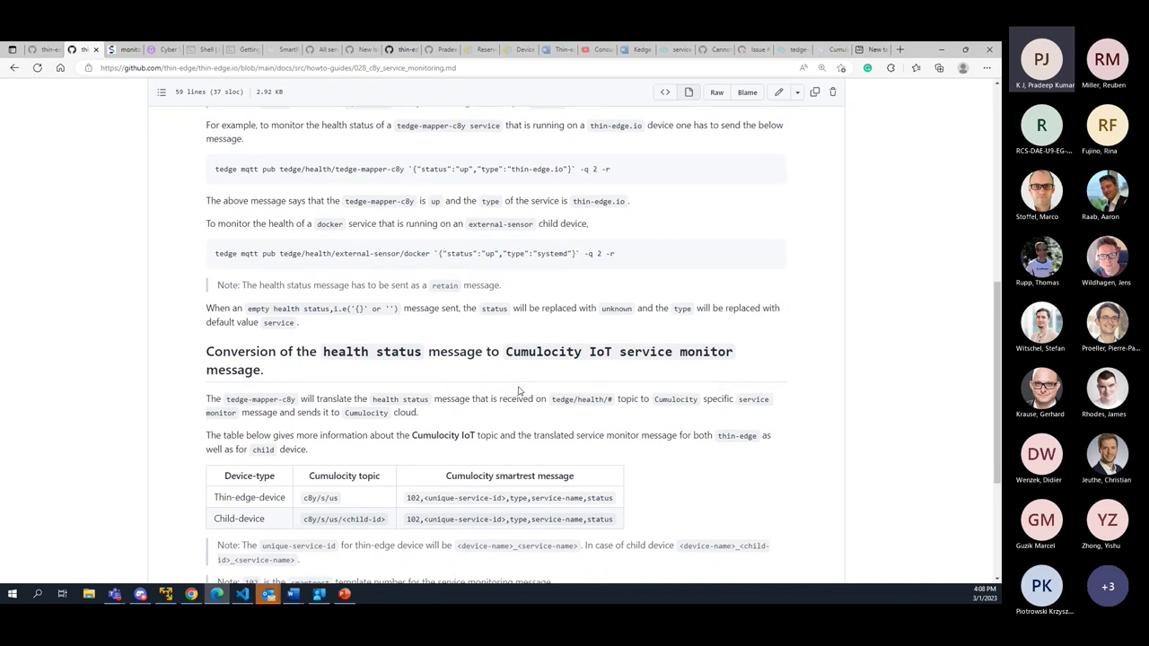
scroll(518, 391, "down", 3)
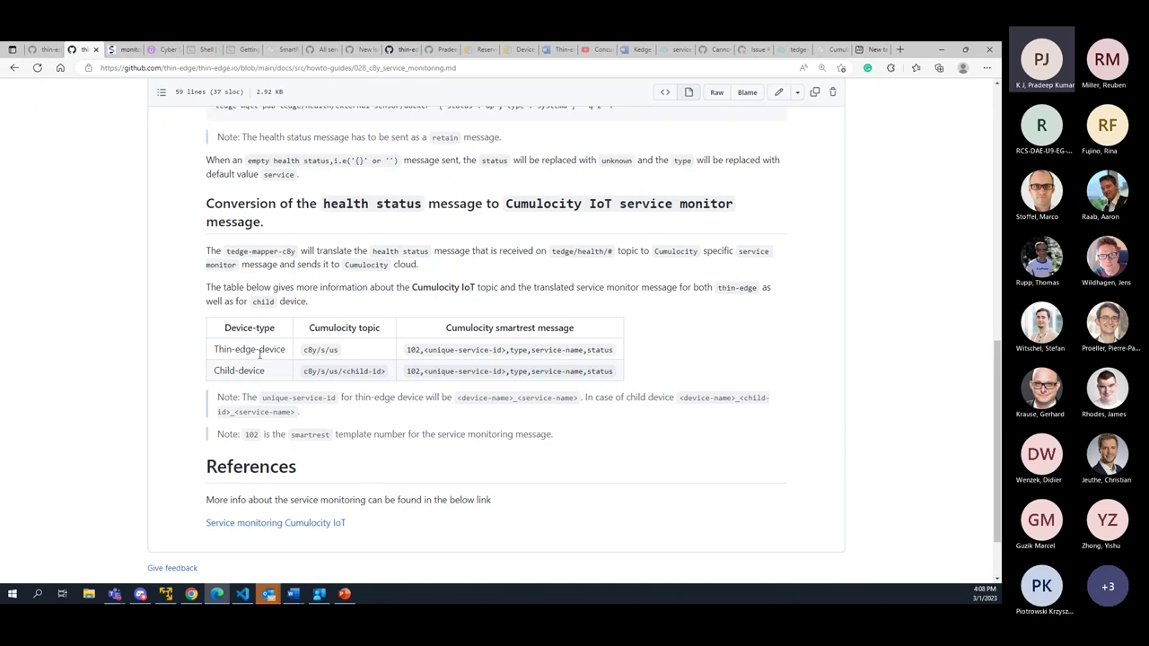
left_click_drag(303, 351, 339, 353)
left_click(352, 357)
left_click_drag(406, 350, 616, 356)
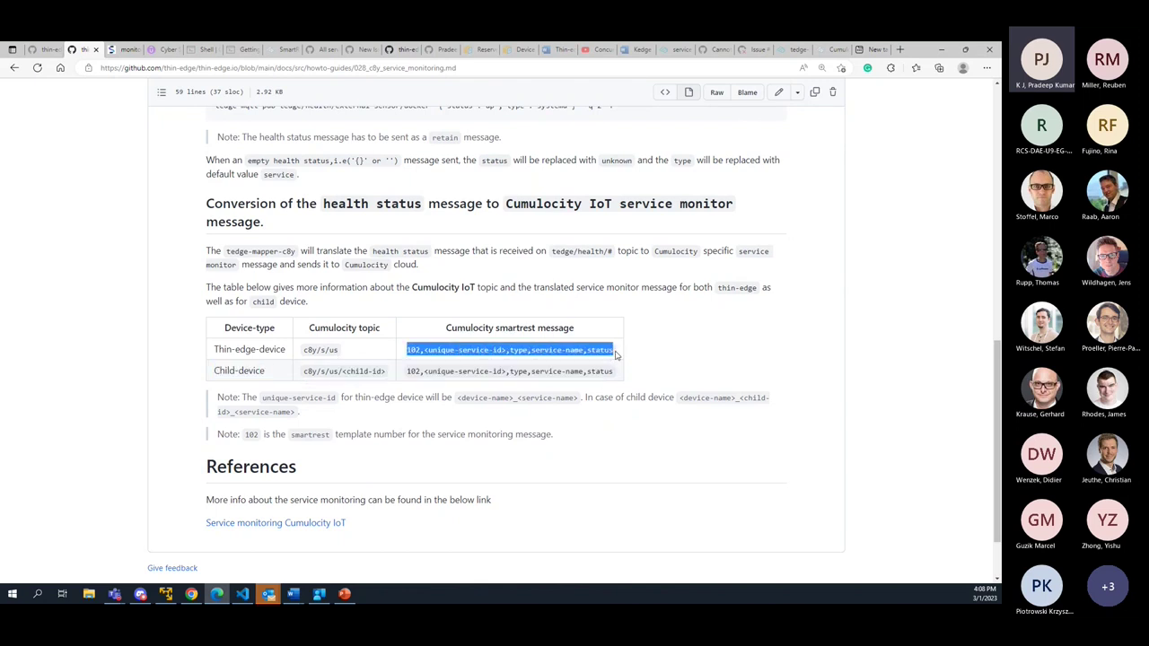
left_click(628, 364)
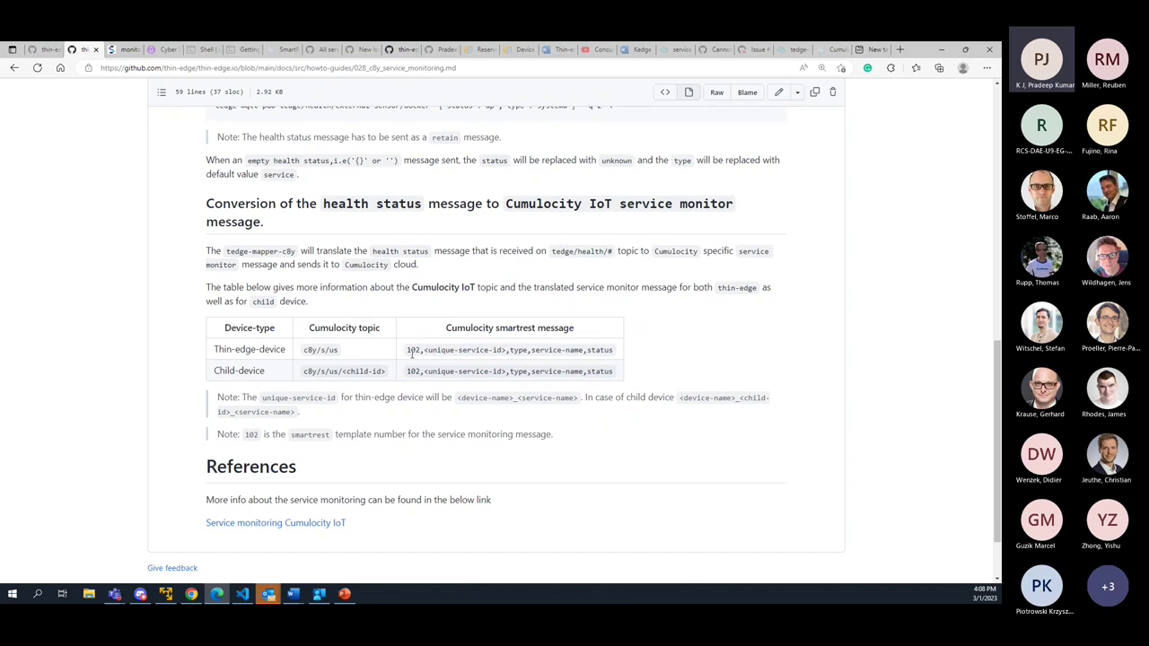
Step: Examine the 102, unique-service-id and type fields of the thin-edge device's SmartREST message
left_click_drag(408, 351, 423, 351)
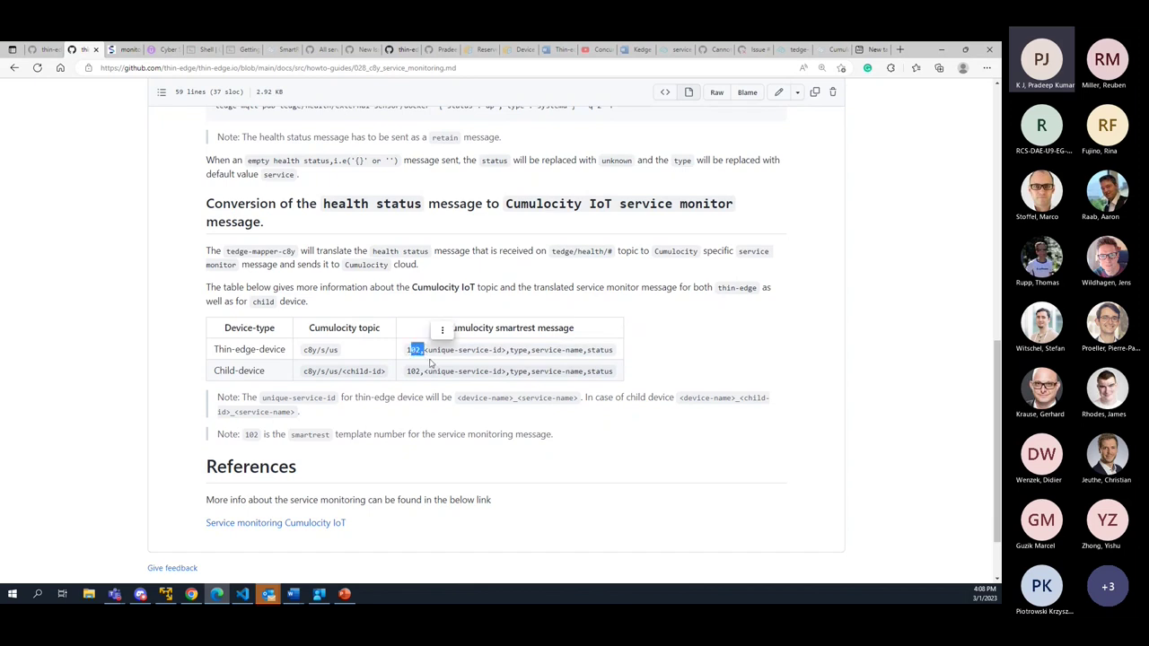
left_click(437, 359)
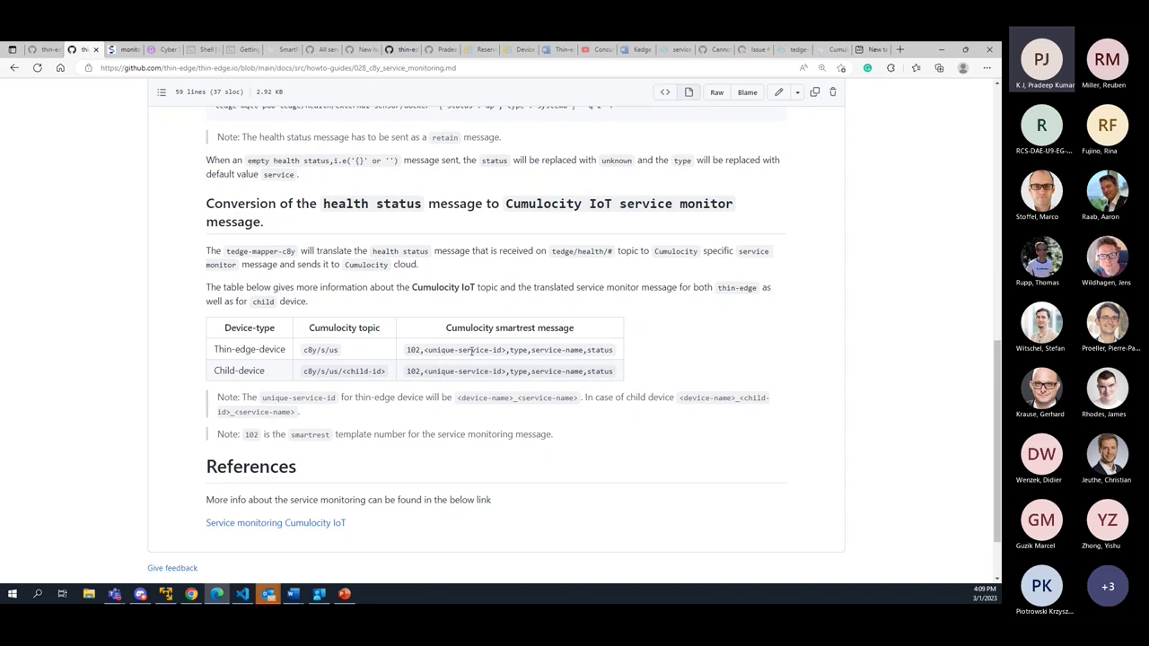
left_click_drag(428, 350, 505, 353)
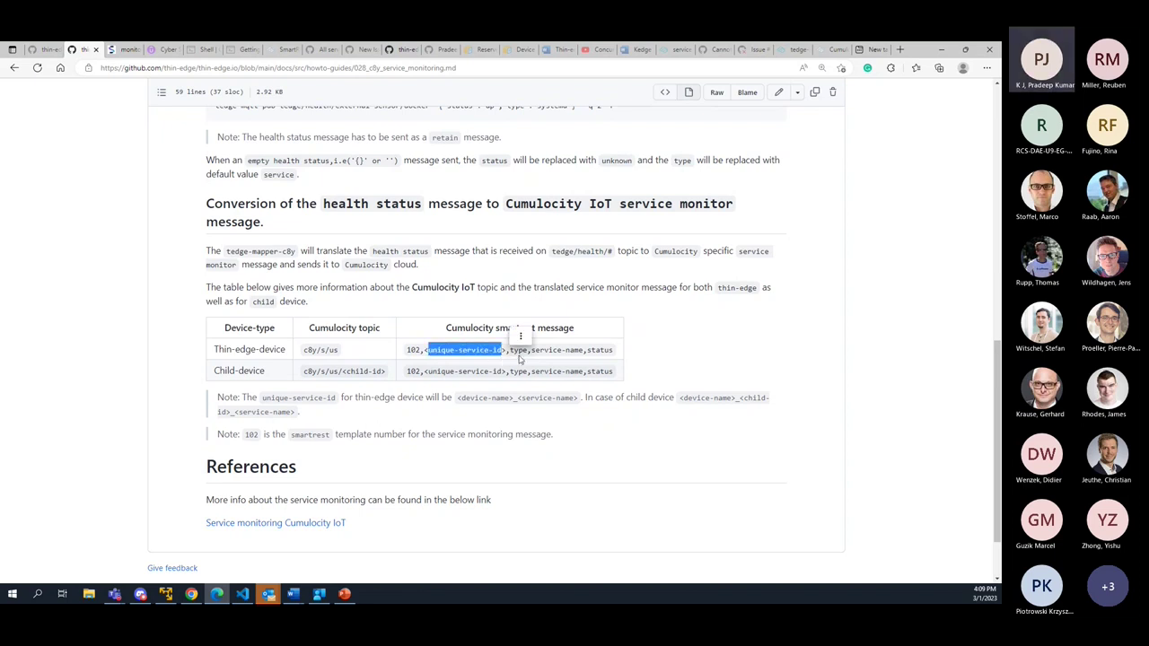
double_click(518, 351)
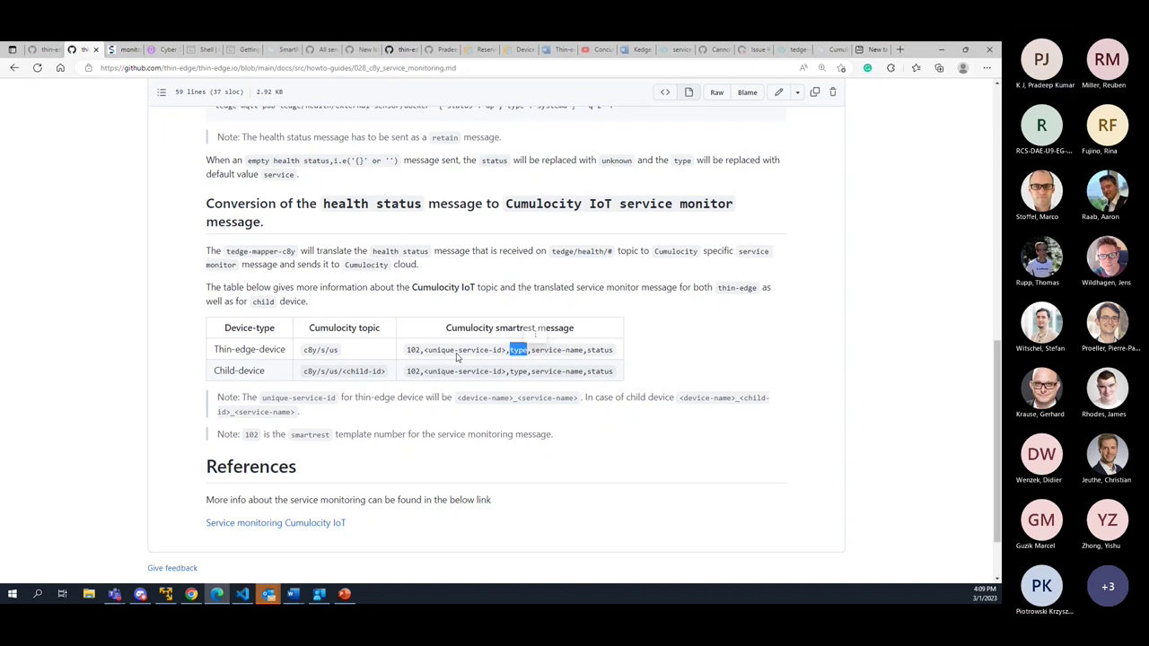
left_click(479, 404)
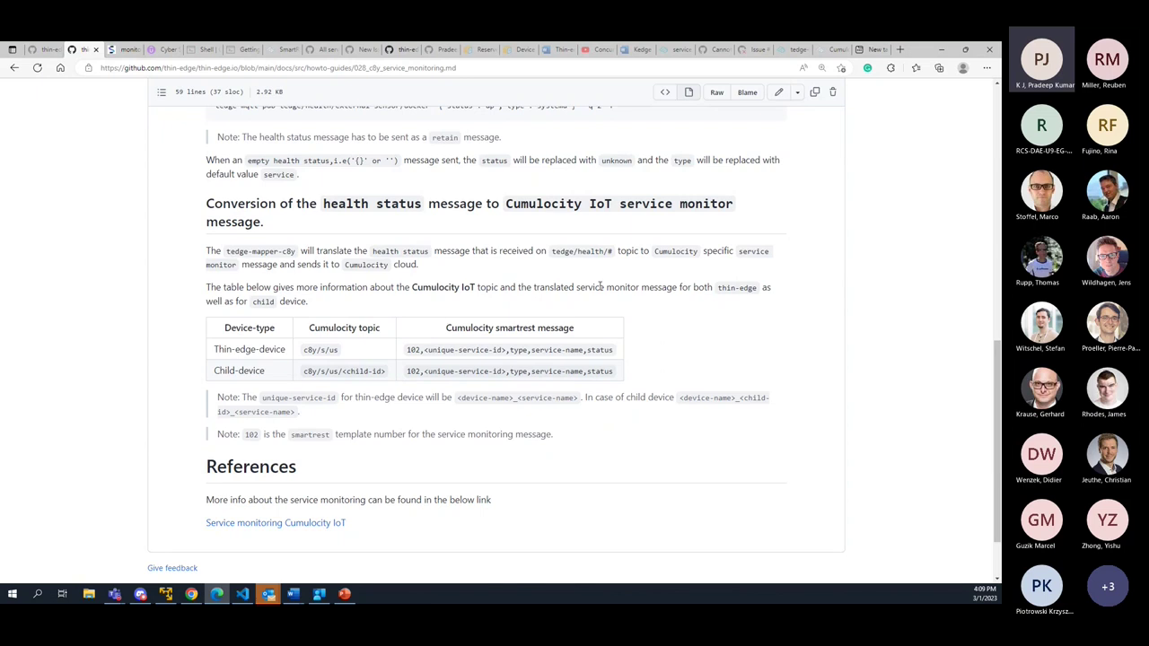
Step: Check the MQTT subscription in Visual Studio Code, and inspect the monitor-demo device's services in Cumulocity in Edge
left_click(244, 596)
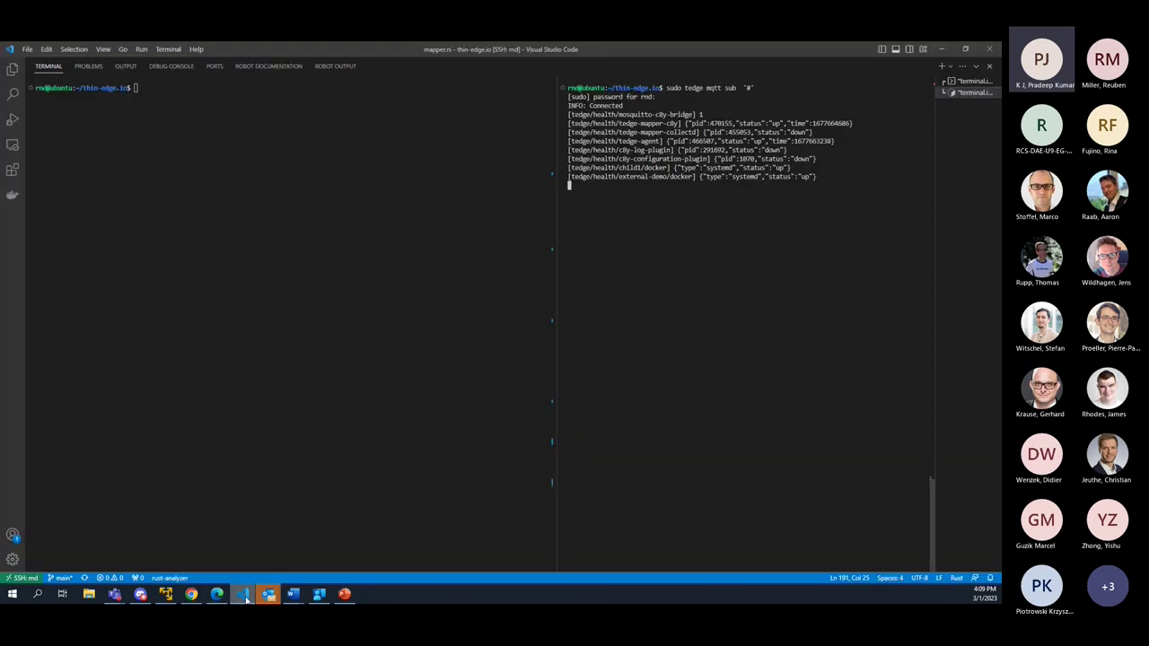
left_click(464, 380)
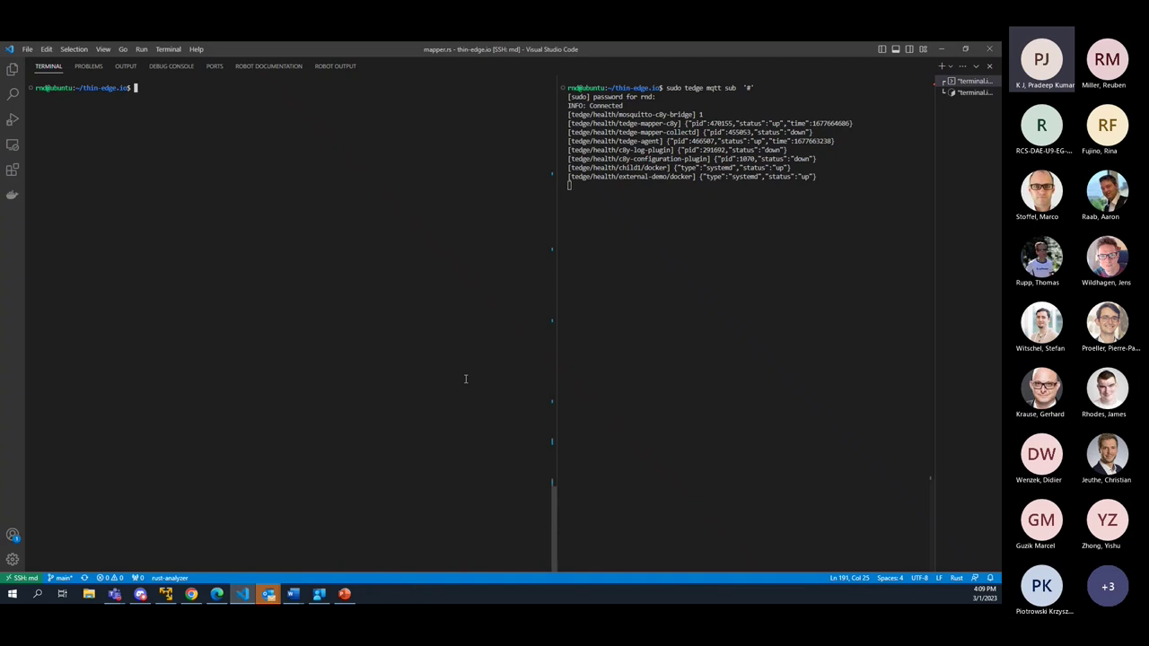
left_click(216, 596)
left_click(128, 50)
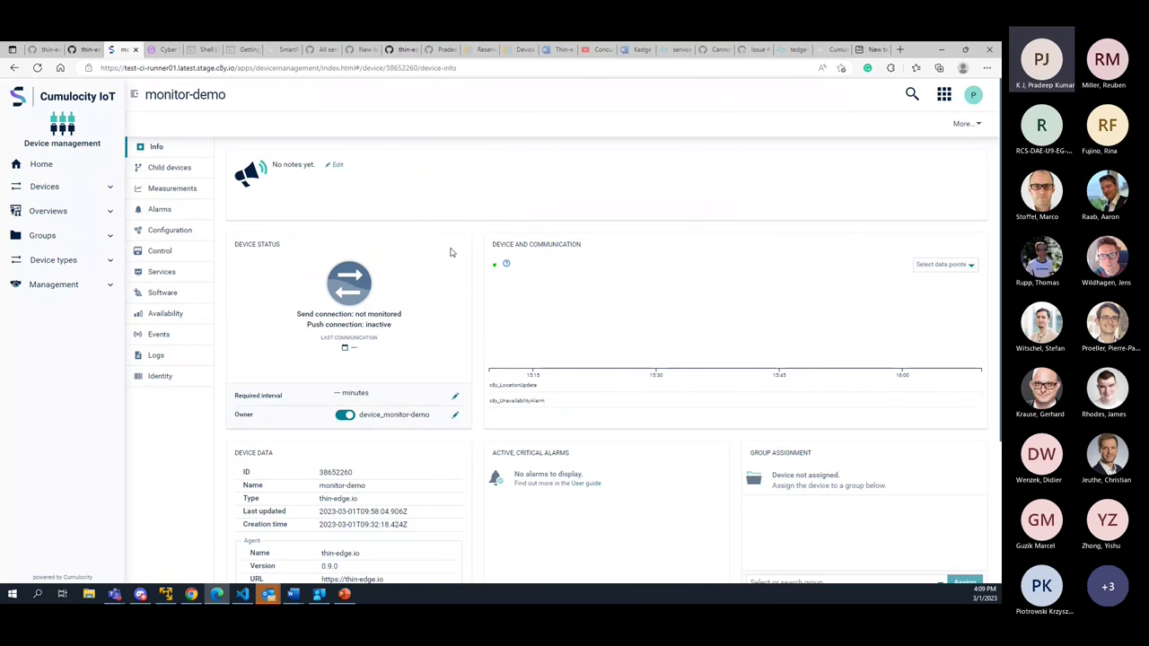
left_click(167, 234)
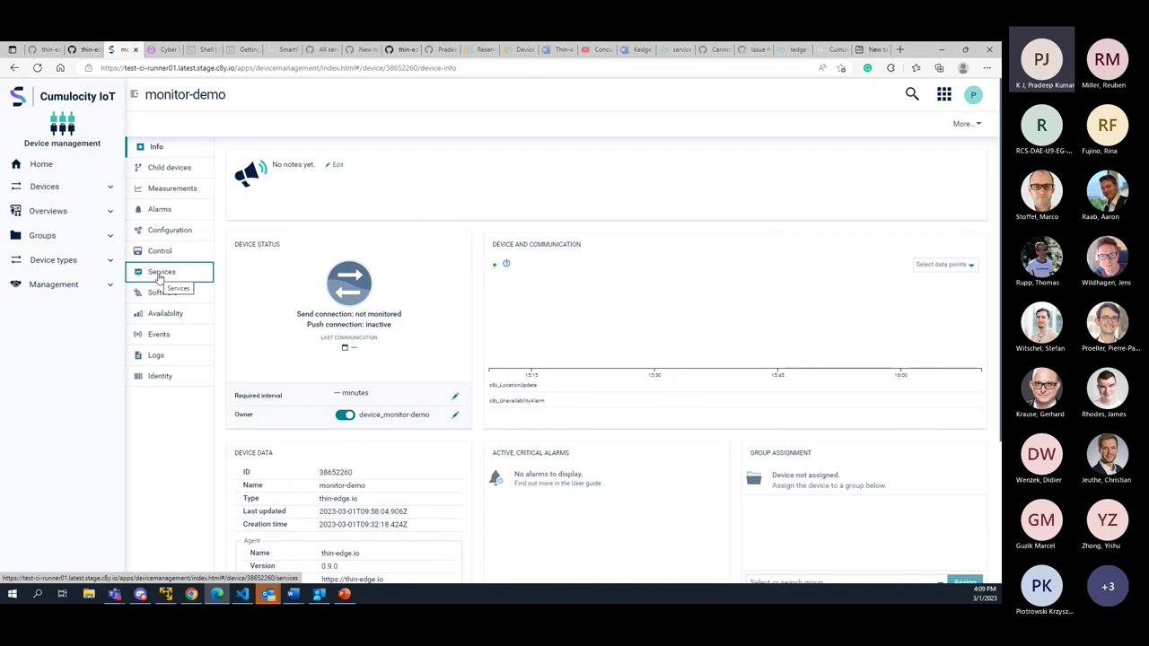
left_click(159, 278)
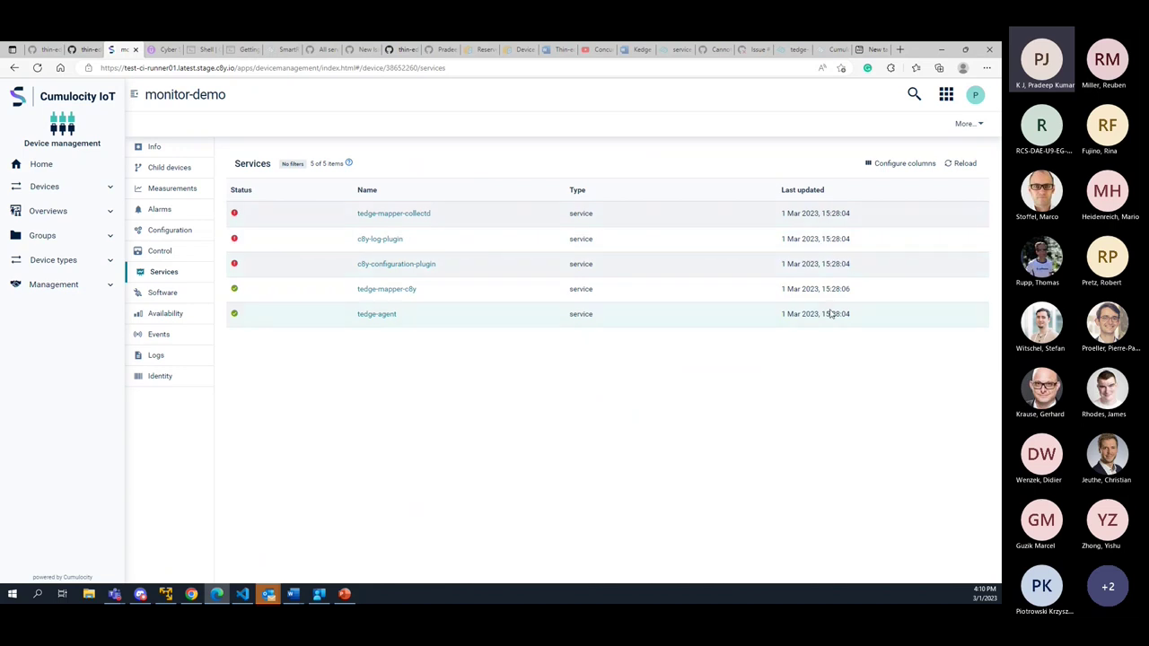
Step: Switch to Visual Studio Code and stop the service with sudo systemctl stop tedge-agent, entering the sudo password
left_click(249, 598)
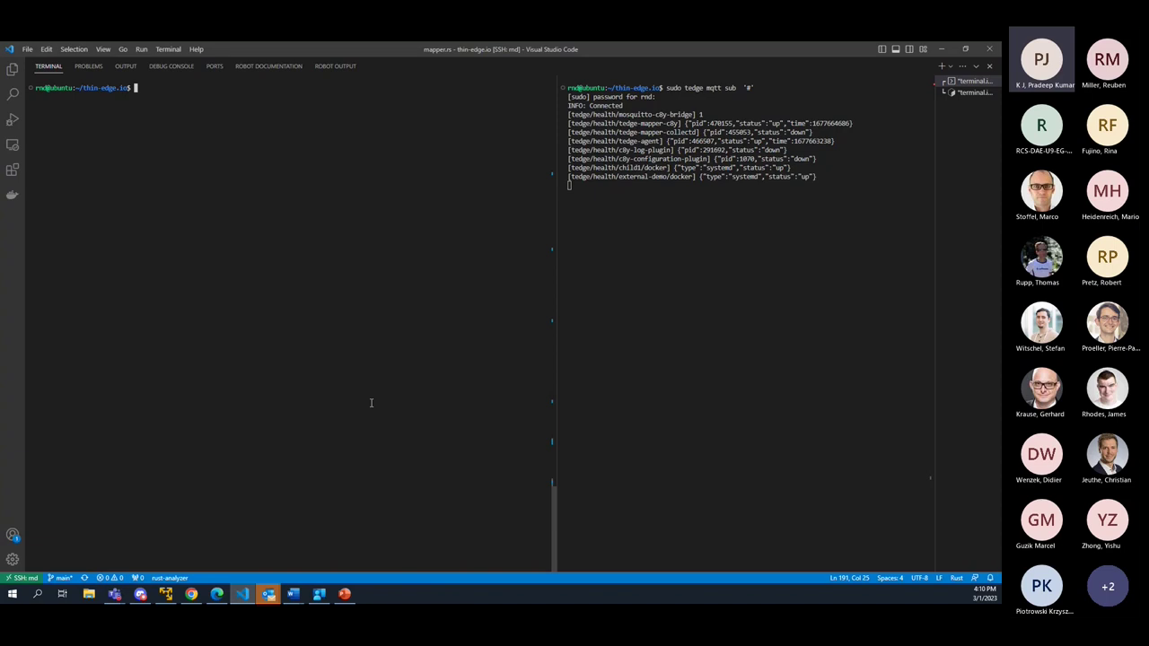
key("ctrl+r")
type("stop")
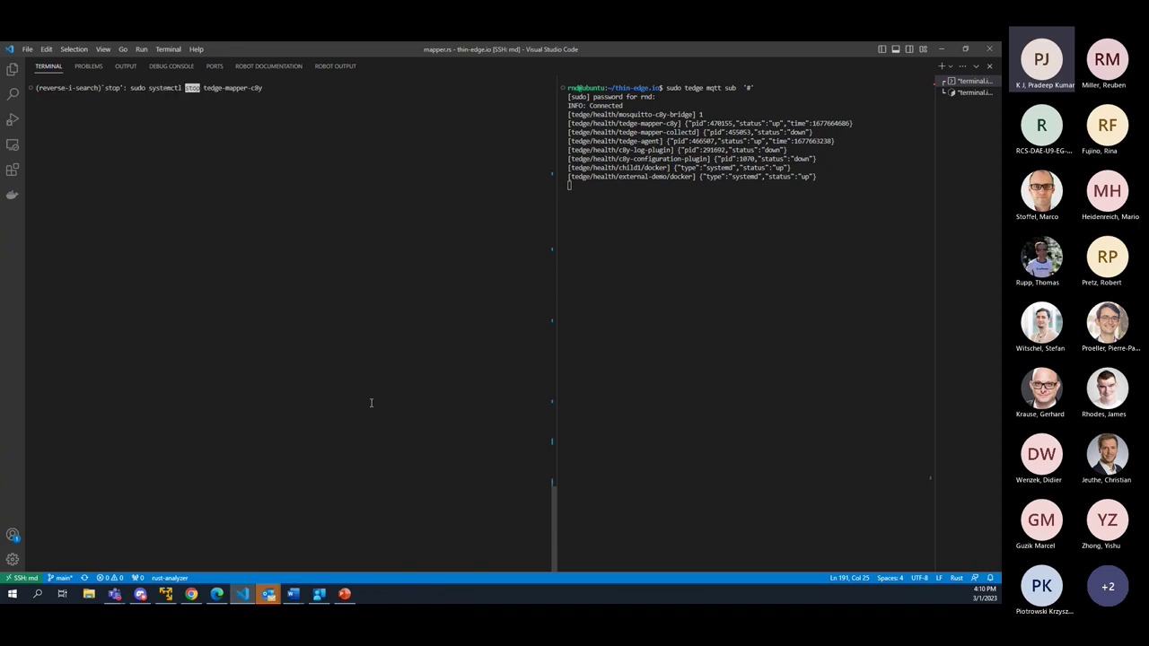
key("ctrl+r")
key("Return")
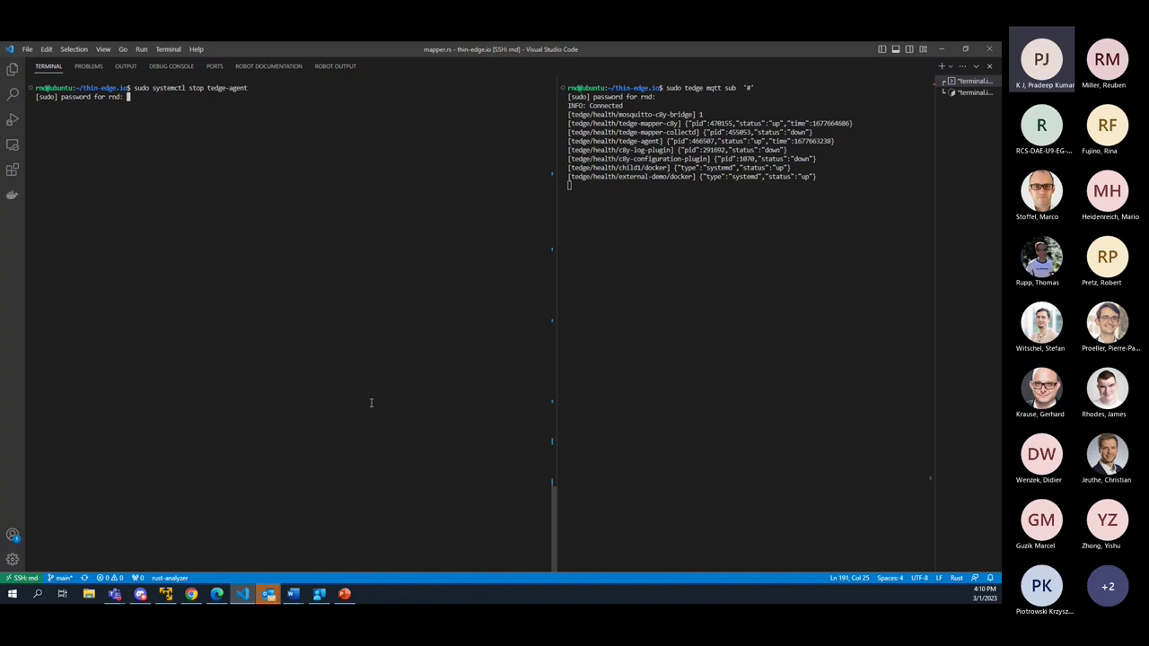
key("Return")
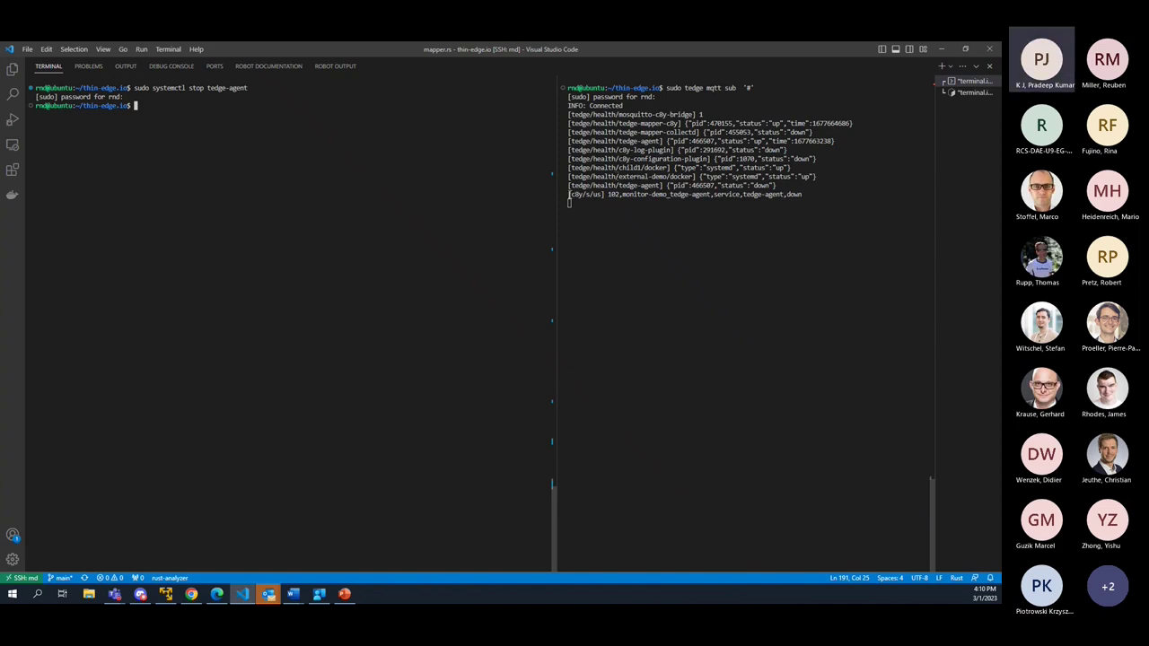
Step: Examine the latest tedge-agent health message and its c8y/s/us translation in the MQTT subscription, and switch back to Cumulocity in Edge
left_click_drag(568, 194, 808, 195)
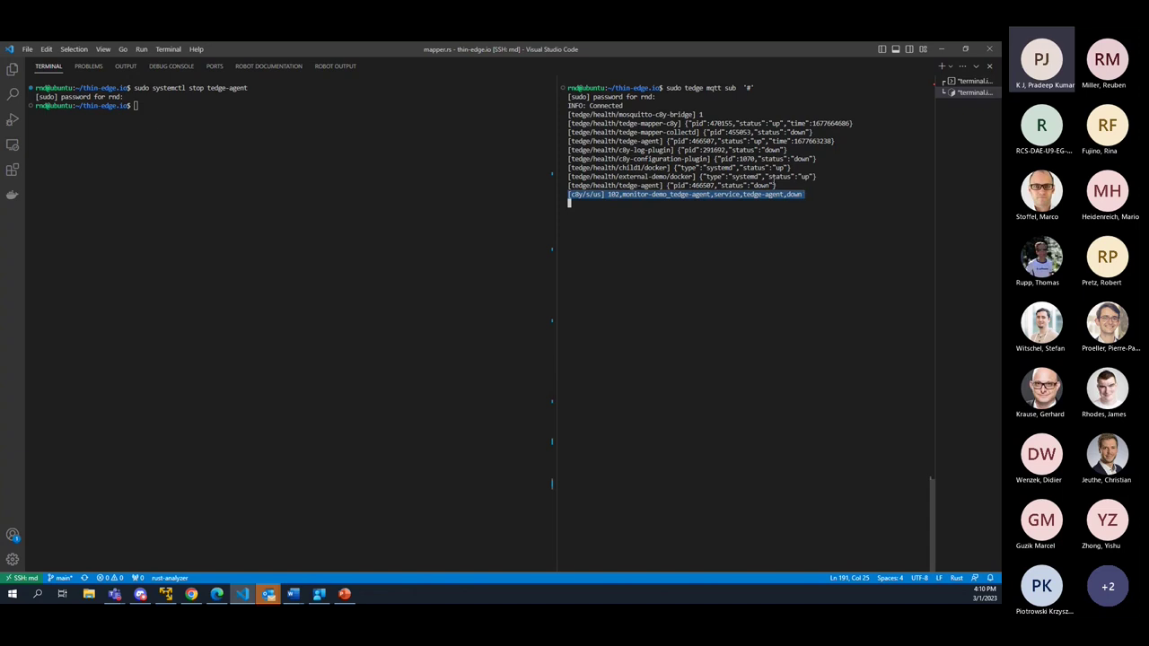
mouse_move(776, 185)
left_mouse_down()
mouse_move(634, 196)
mouse_move(580, 186)
left_mouse_up()
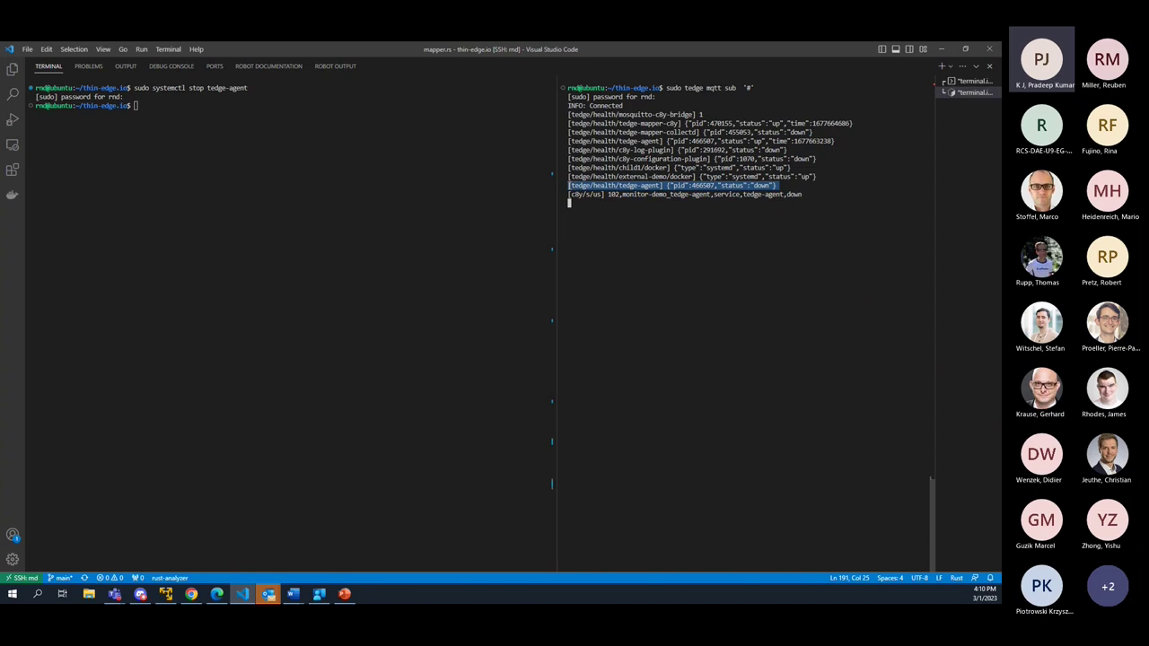
left_click(654, 210)
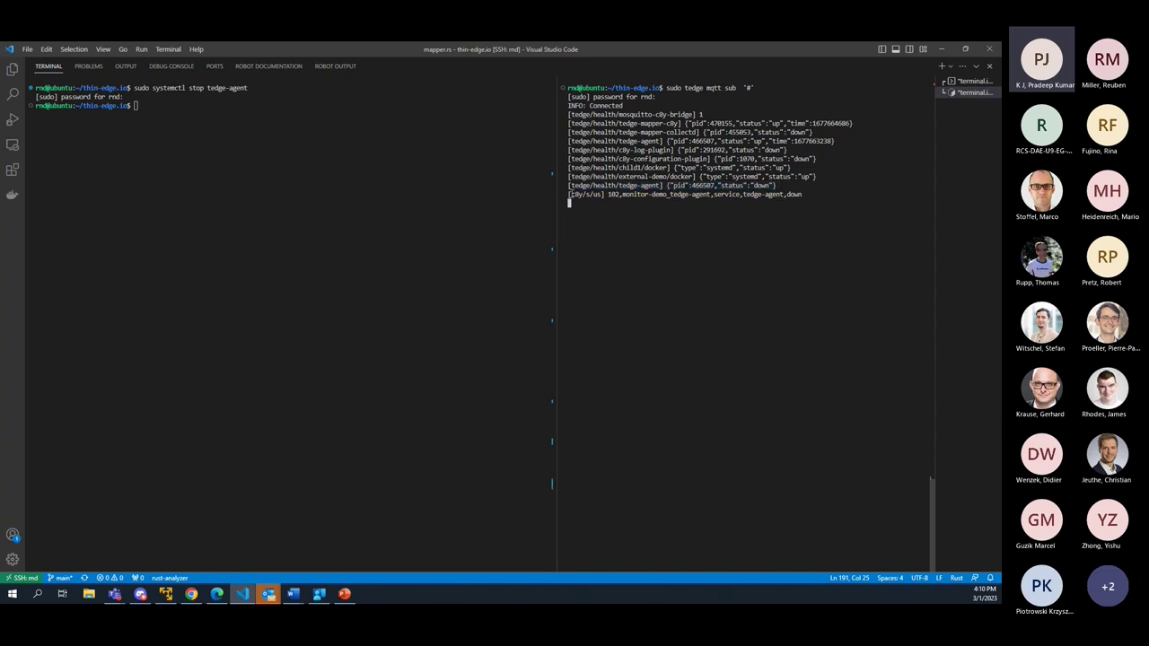
left_click_drag(569, 194, 807, 195)
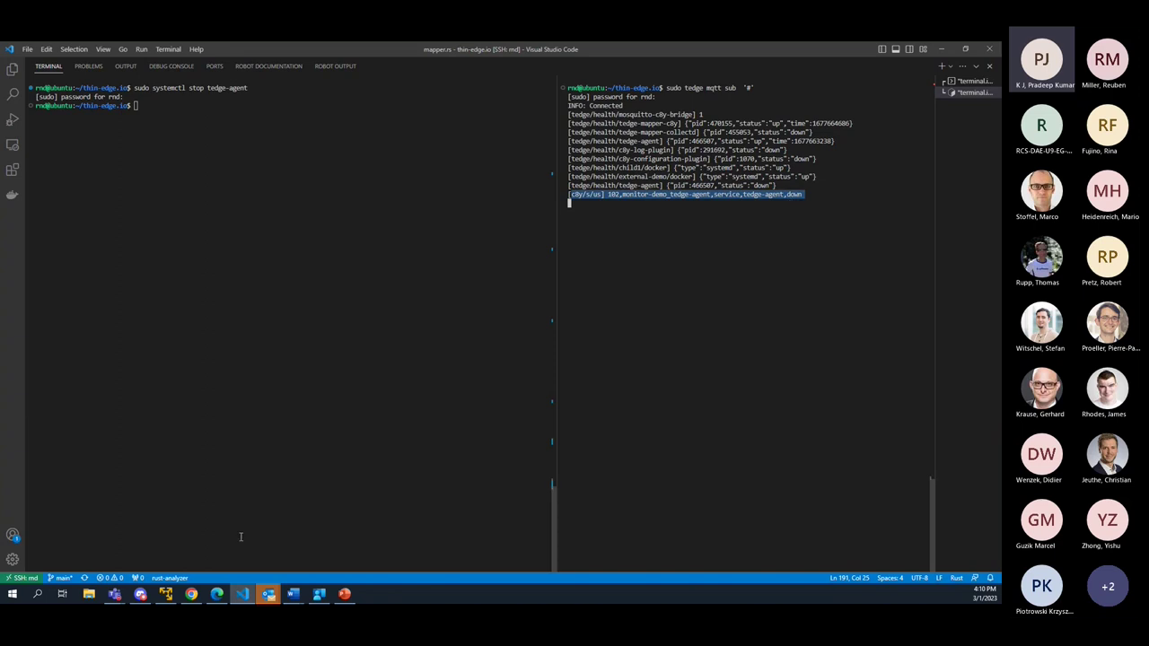
left_click(216, 594)
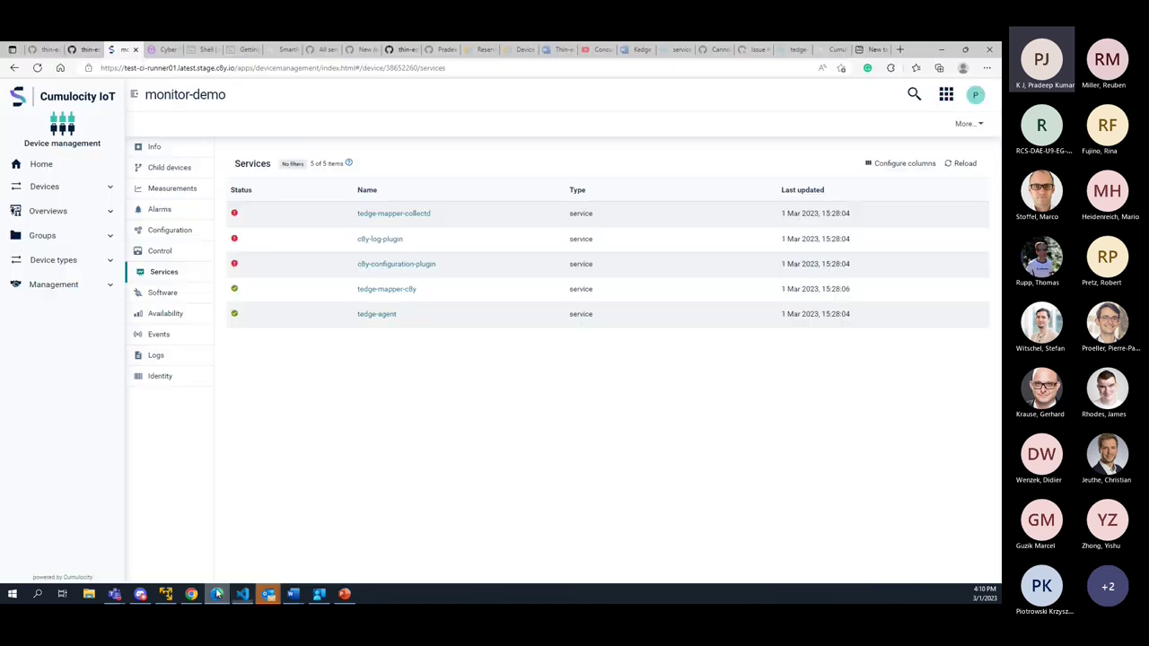
Step: Reload monitor-demo's services list, switch to Visual Studio Code, and start the service with sudo systemctl start tedge-agent
left_click(959, 164)
left_click(242, 593)
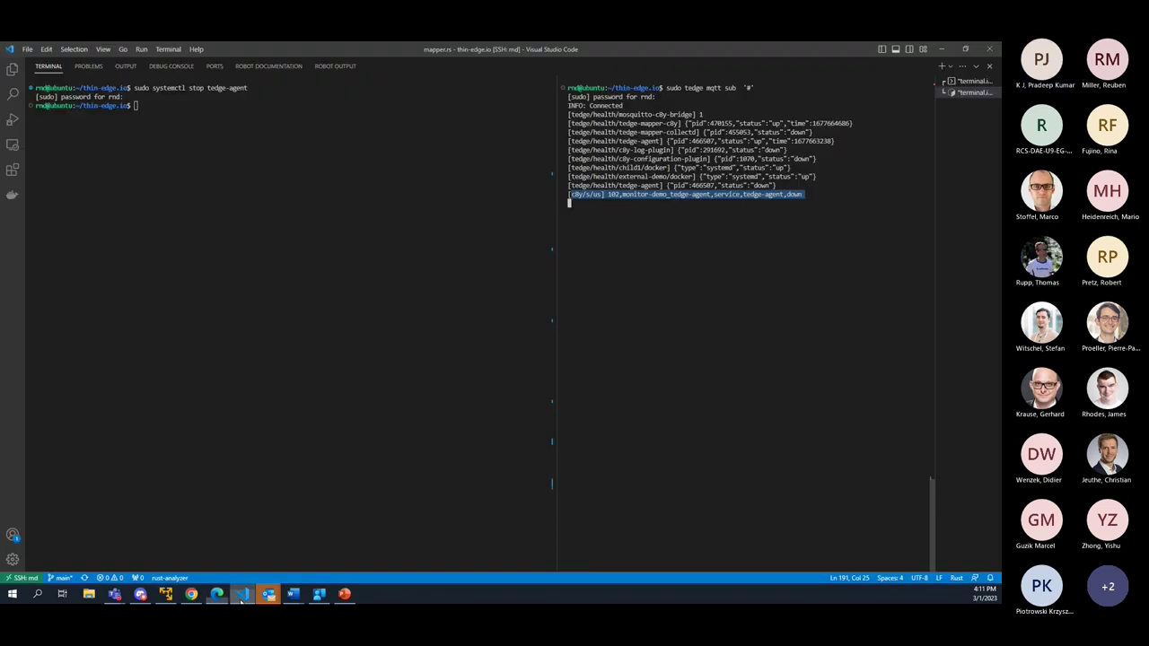
left_click(419, 287)
key("Up")
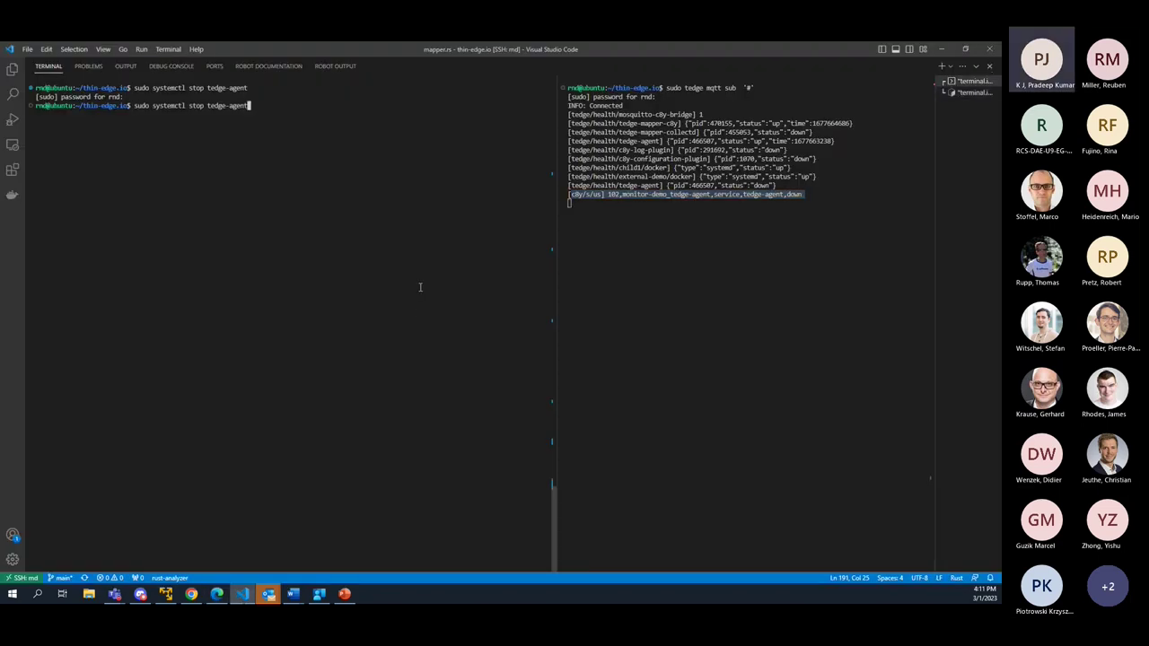
key("BackSpace")
key("BackSpace")
key("BackSpace")
type("art")
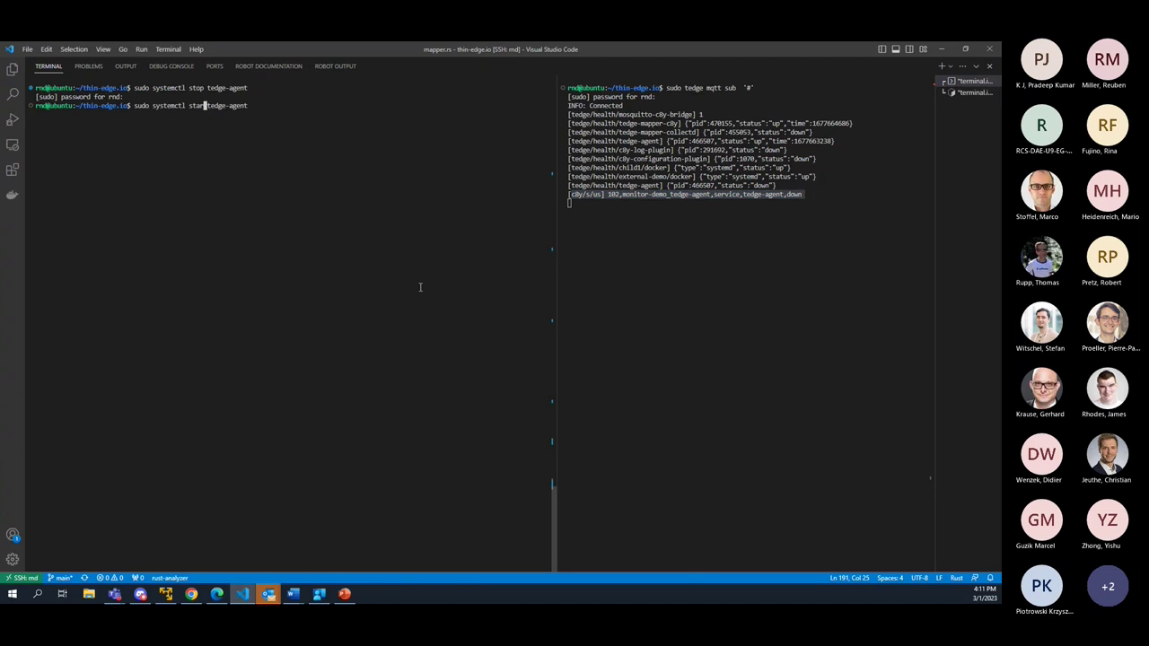
key("Return")
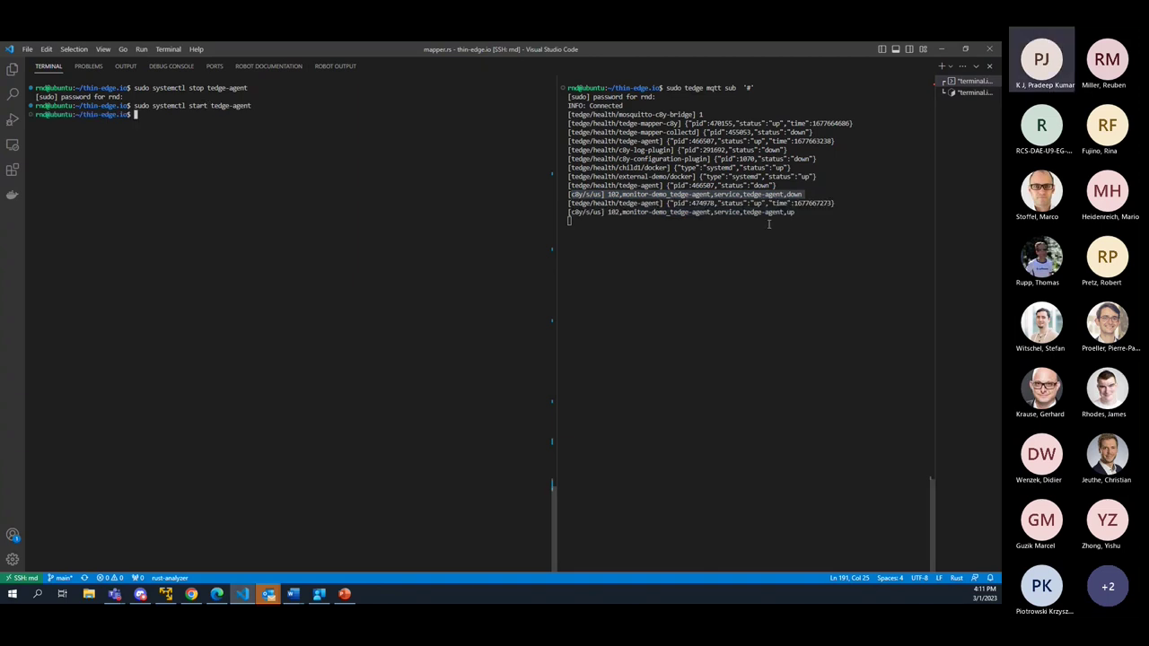
Step: Switch to Cumulocity in Edge and reload the services list to check the tedge-agent status
left_click(216, 594)
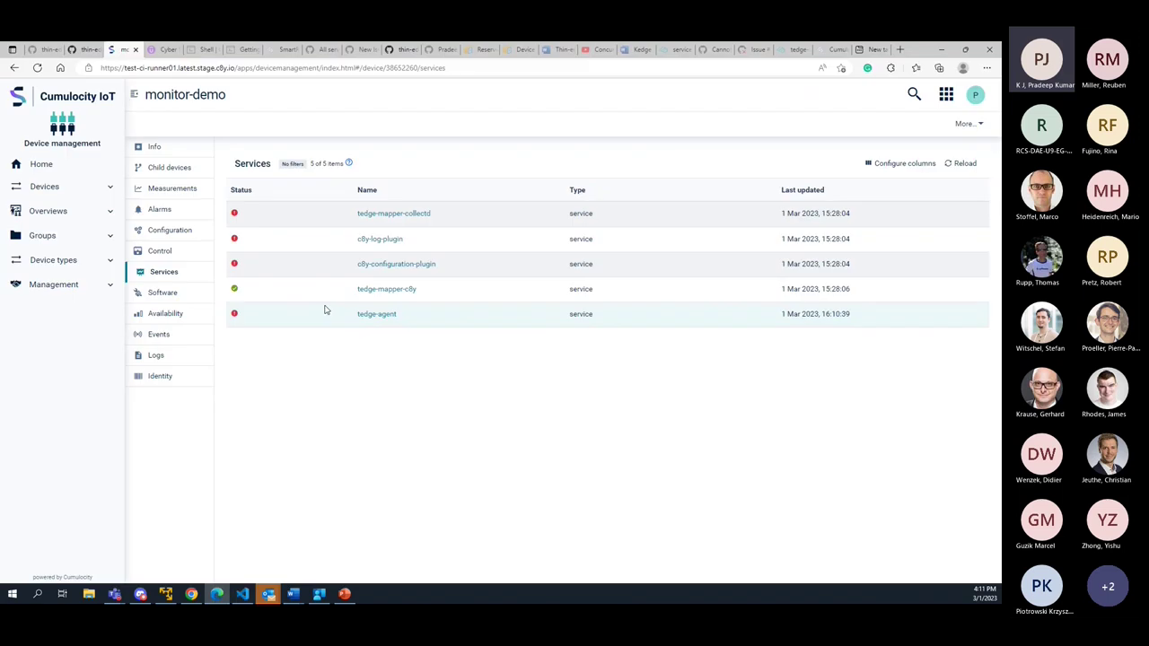
left_click(944, 163)
Step: Switch to Visual Studio Code and recall the publish command for tedge/health/external-demo/docker, placing the cursor after docker in the topic
left_click(243, 595)
key("Up")
key("Up")
key("Up")
key("Up")
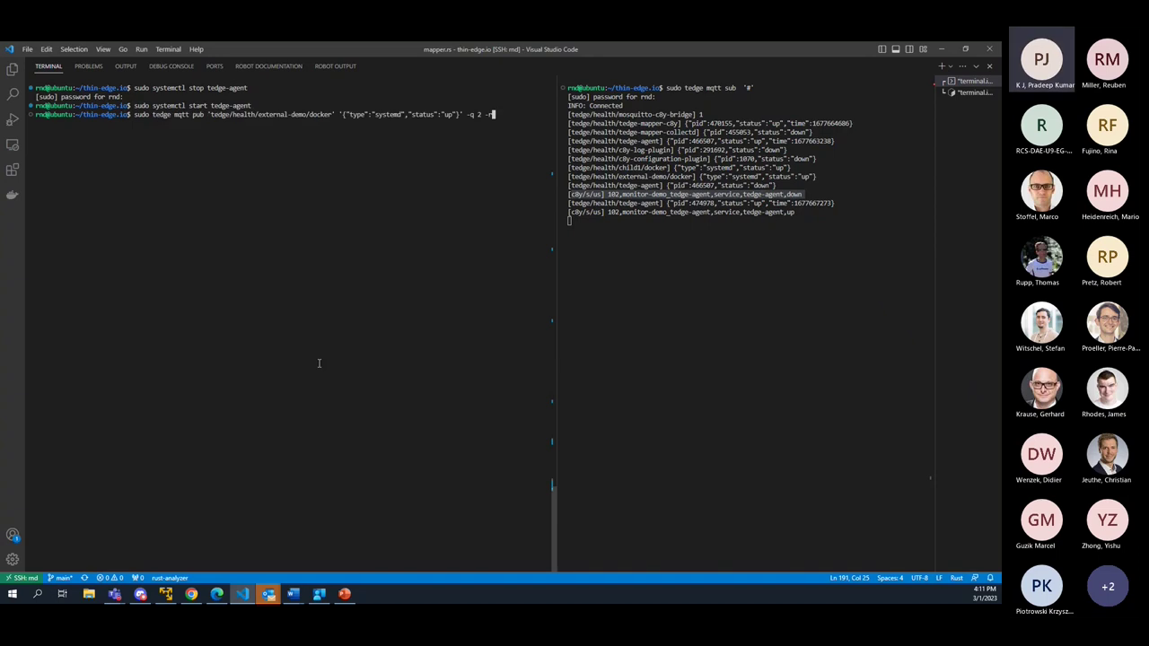
key("Left")
key("Left")
key("Left")
key("Left")
key("Left")
key("Left")
key("Left")
key("Left")
key("Left")
key("Left")
key("Left")
key("Left")
key("Left")
key("Left")
key("Left")
key("Left")
key("Left")
key("Left")
key("Left")
key("Left")
Step: Switch to Cumulocity in Edge and view the services of monitor-demo's child device external-demo
left_click(217, 595)
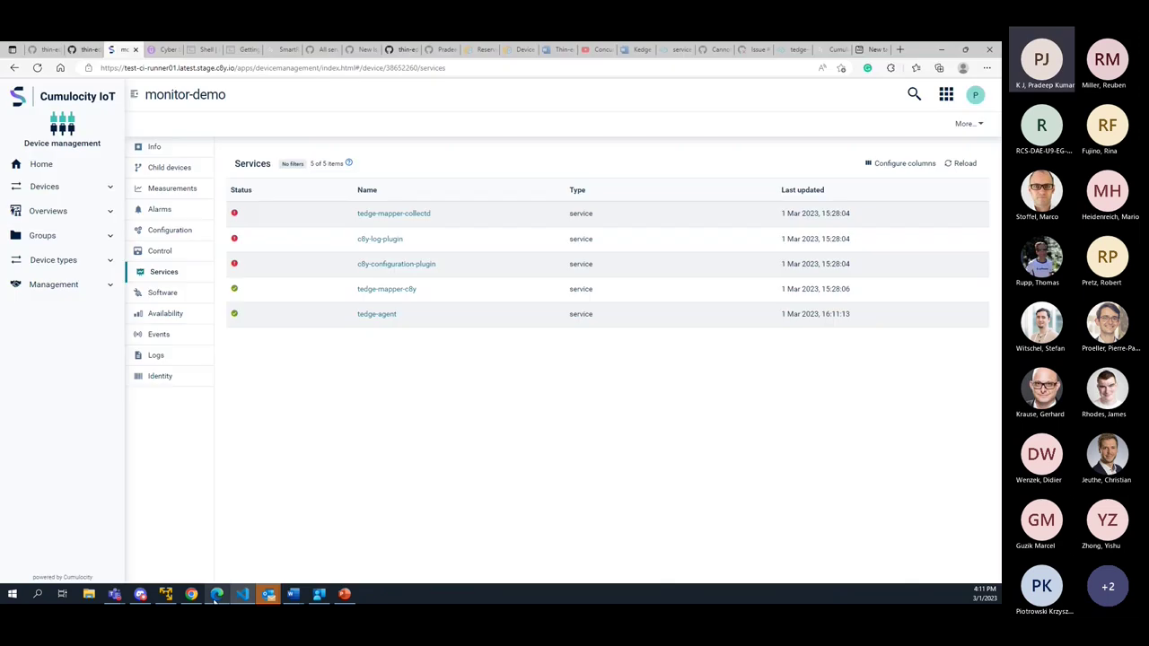
left_click(180, 172)
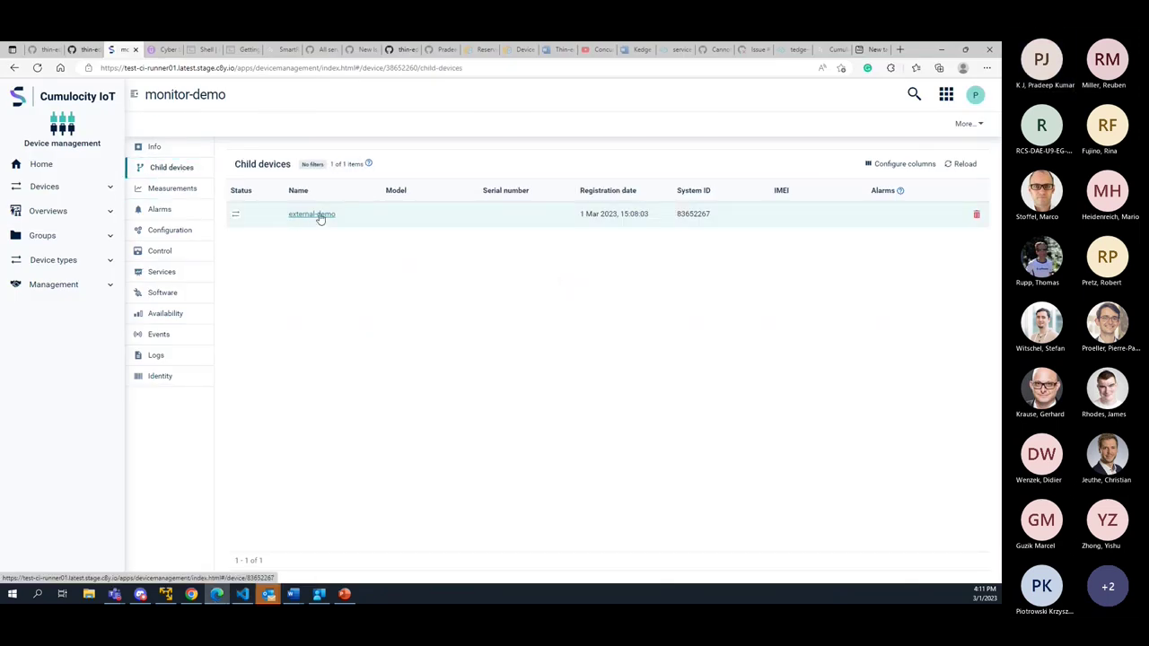
left_click(318, 217)
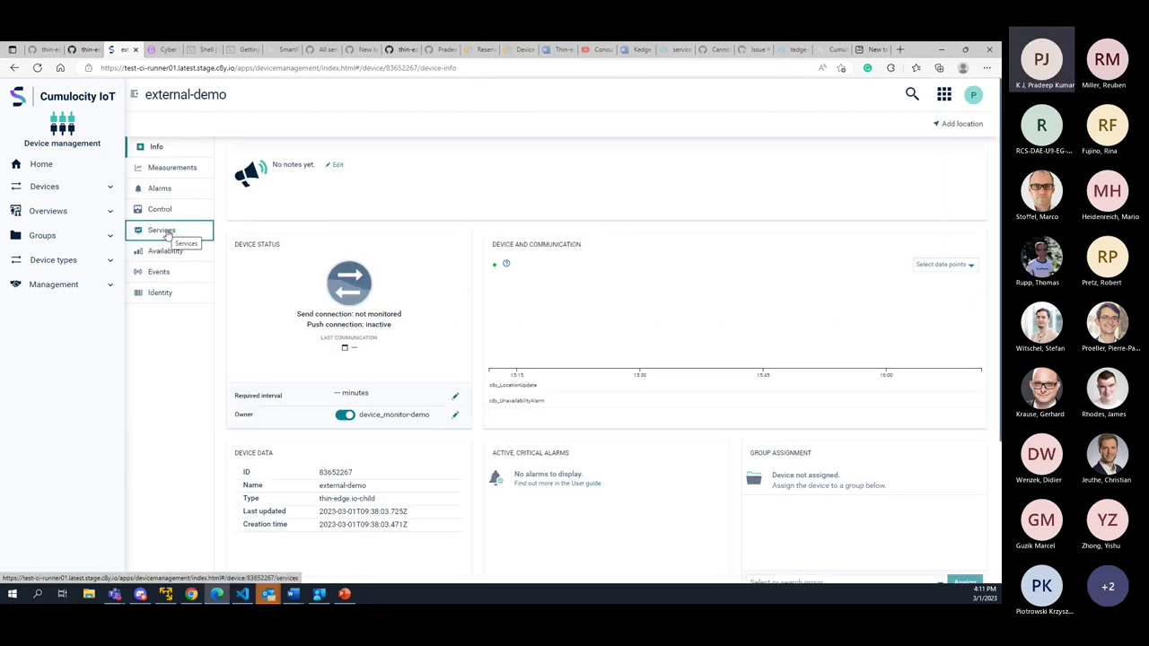
left_click(167, 233)
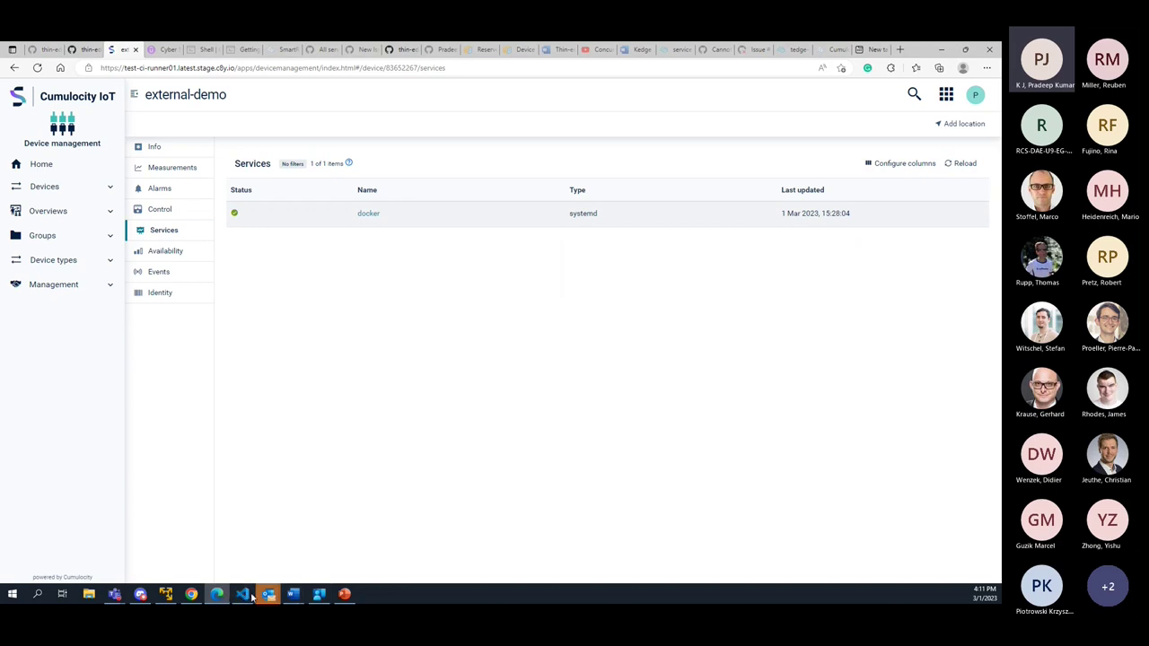
Step: In Visual Studio Code, change the topic's service to systemd and publish {"type":"systemd","status":"up"} to tedge/health/external-demo/systemd with -q 2 -r
mouse_move(245, 603)
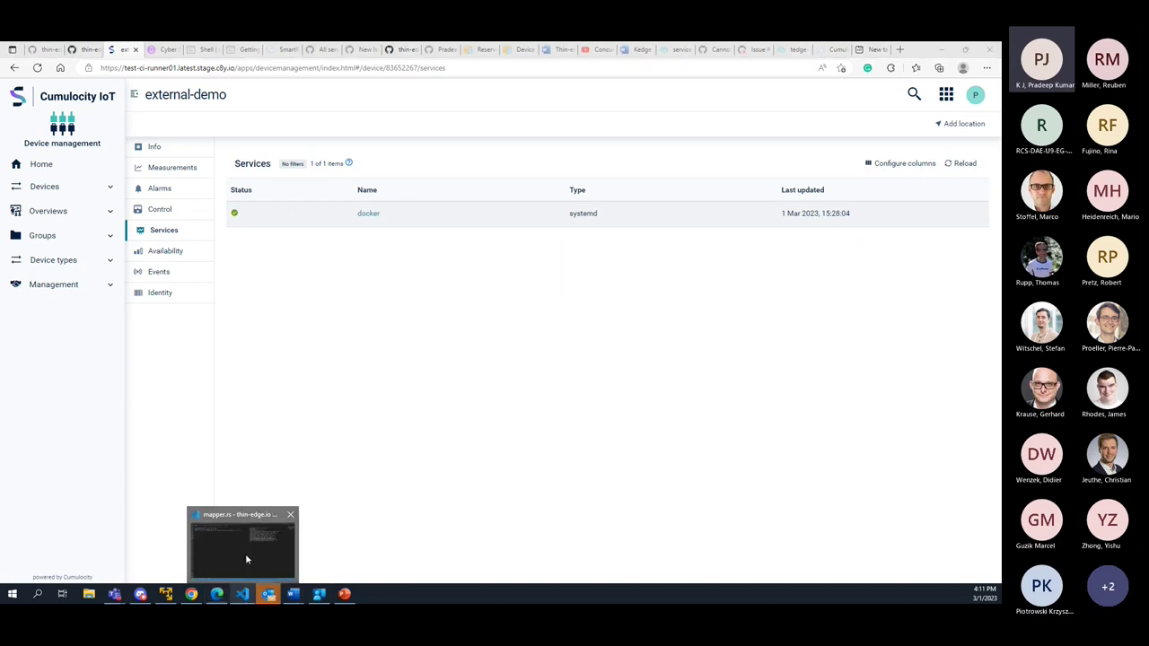
left_click(245, 553)
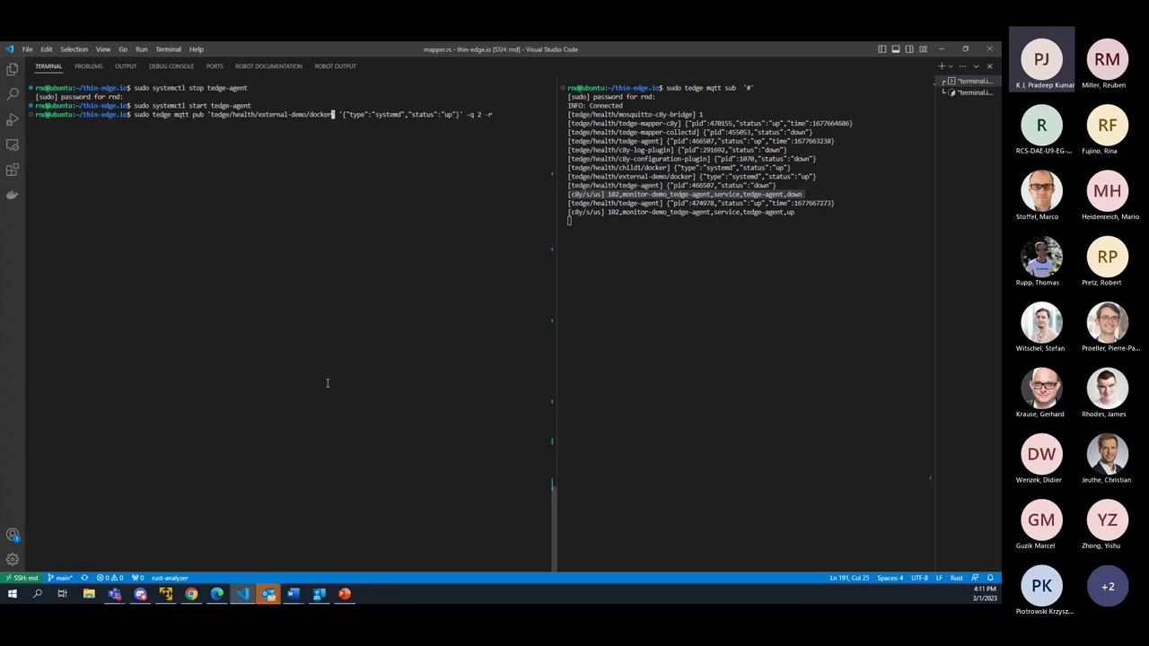
key("BackSpace")
key("BackSpace")
key("BackSpace")
key("BackSpace")
key("BackSpace")
key("BackSpace")
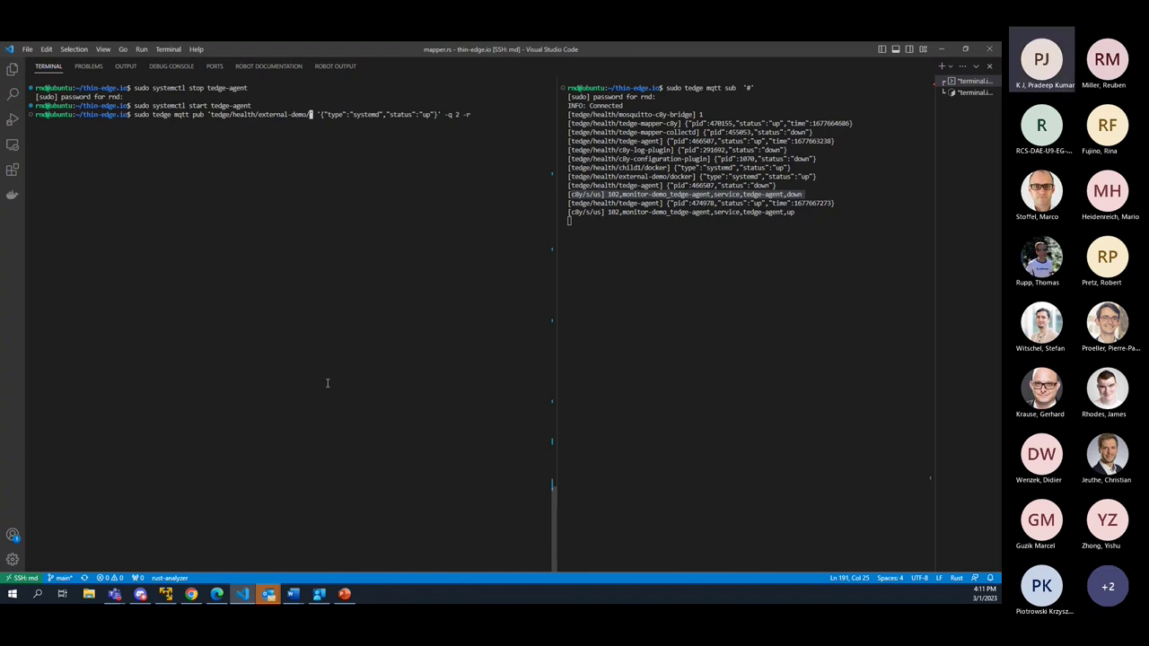
type("systemd")
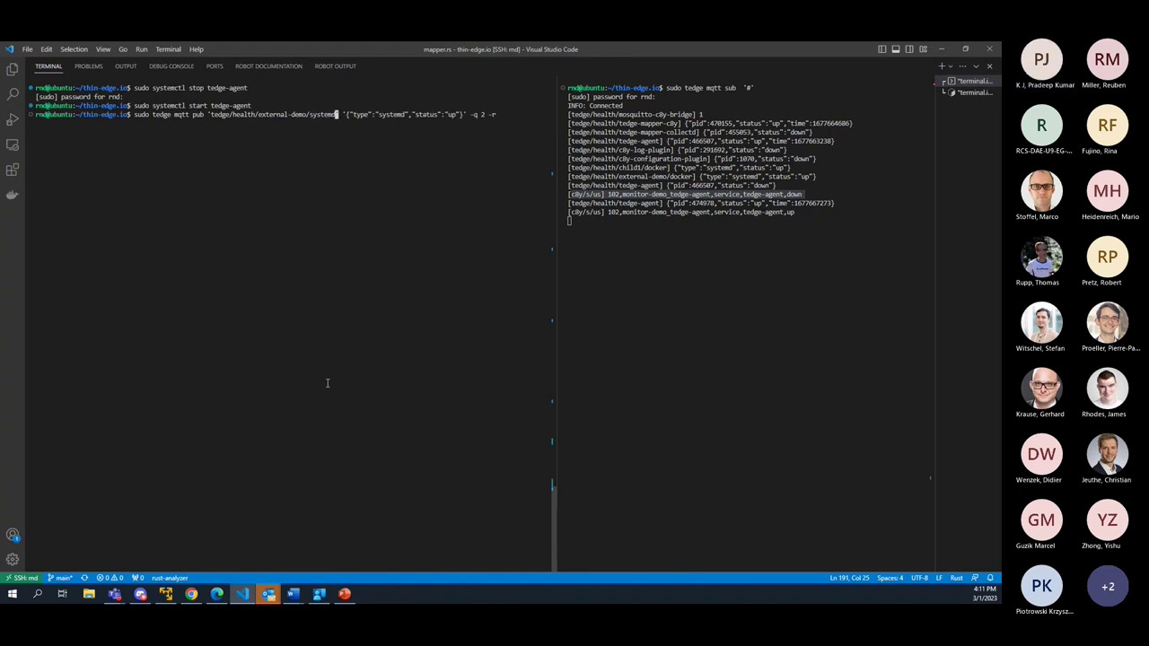
key("Return")
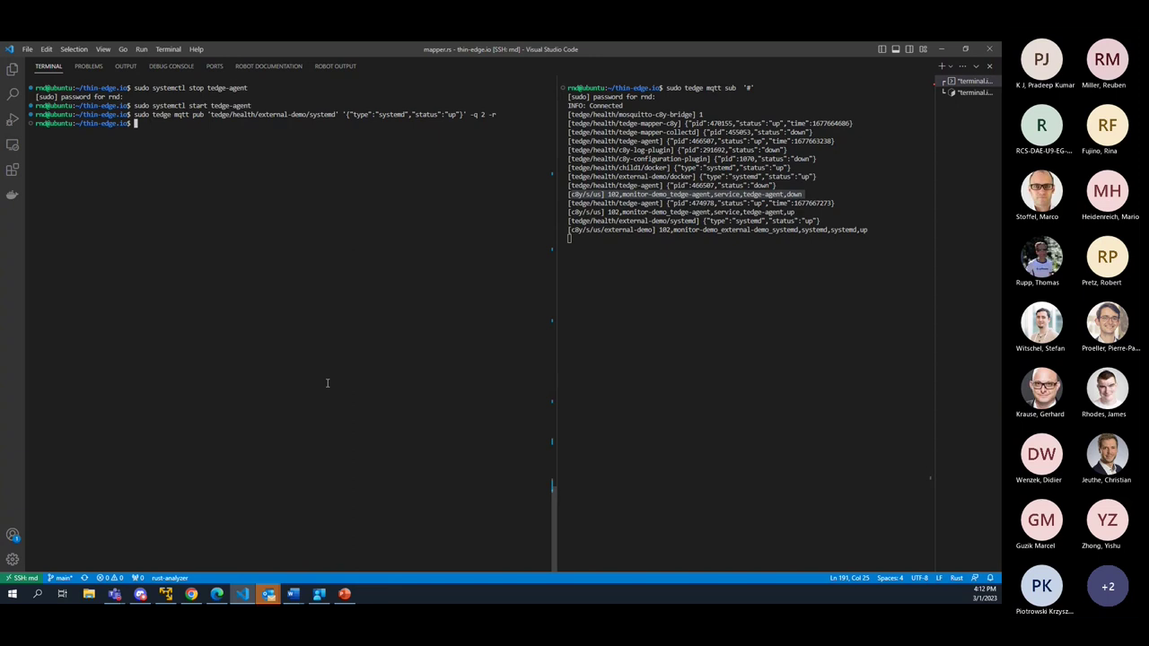
Step: Switch to Edge, reload external-demo's services list, and return to monitor-demo's child devices
left_click(217, 595)
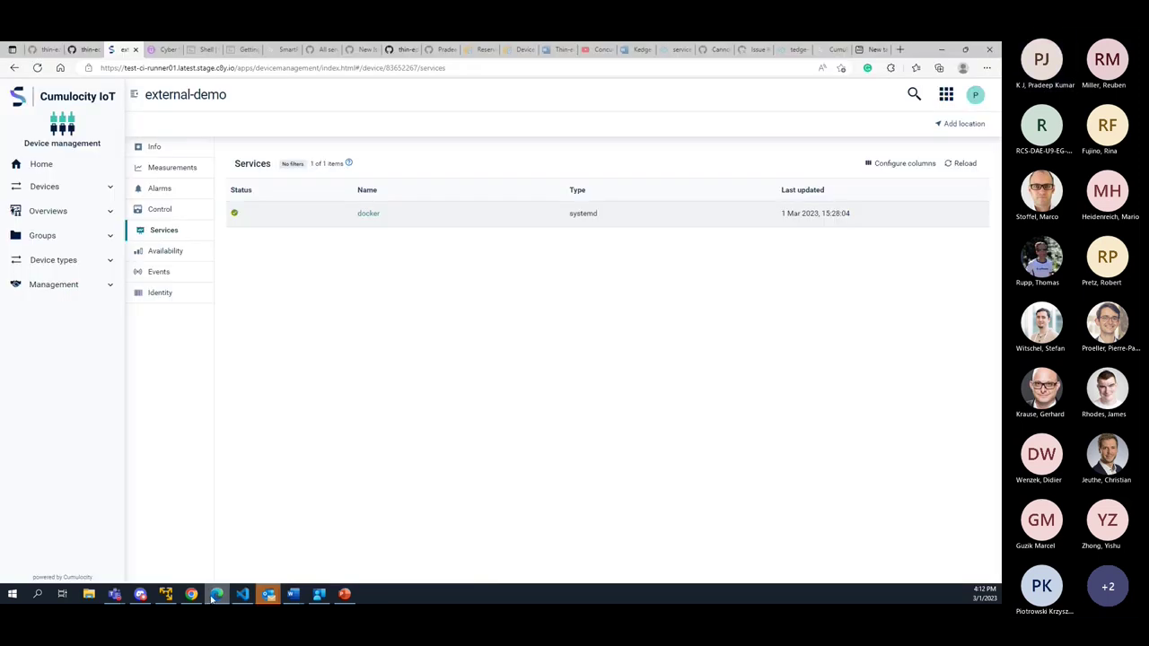
left_click(959, 164)
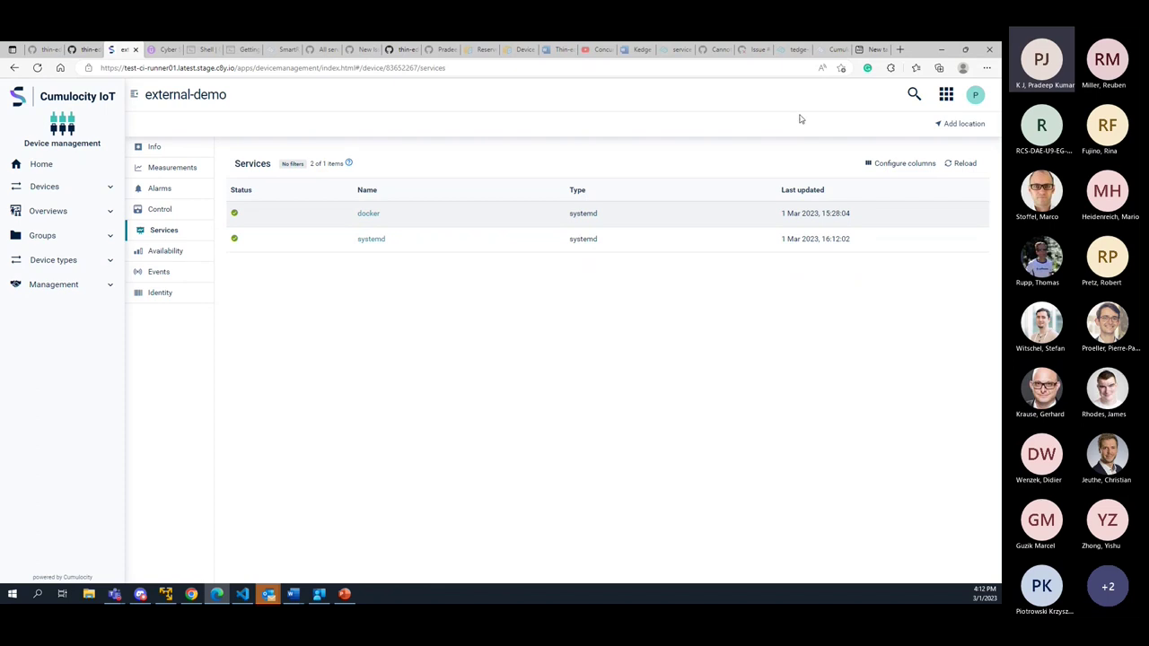
left_click(14, 69)
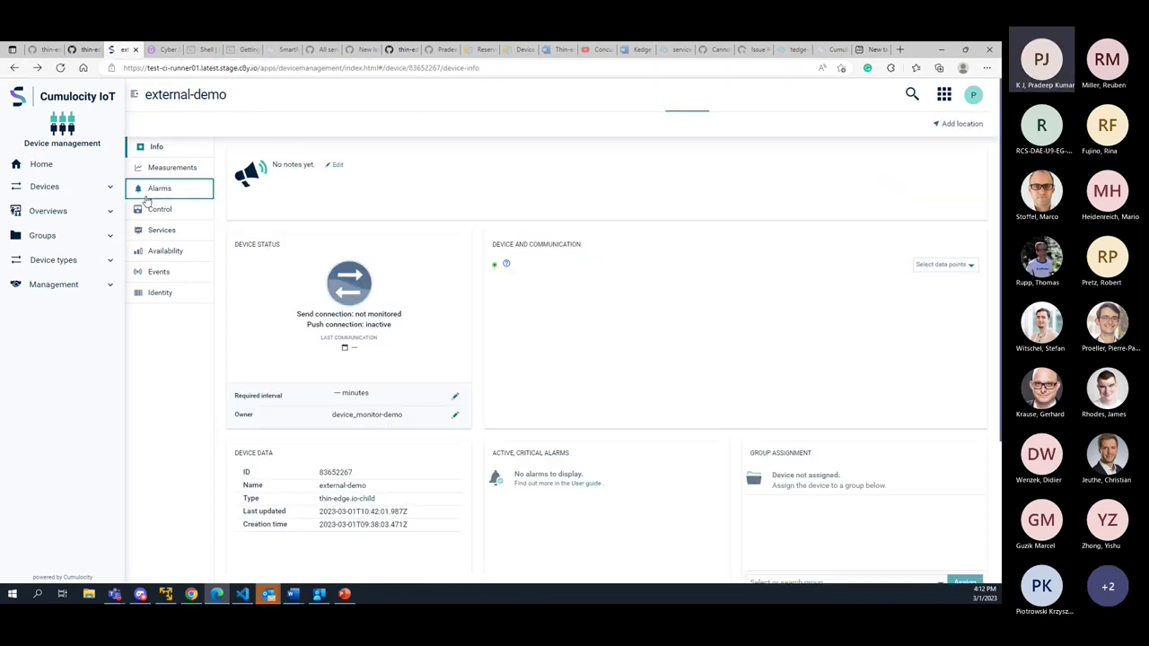
left_click(14, 69)
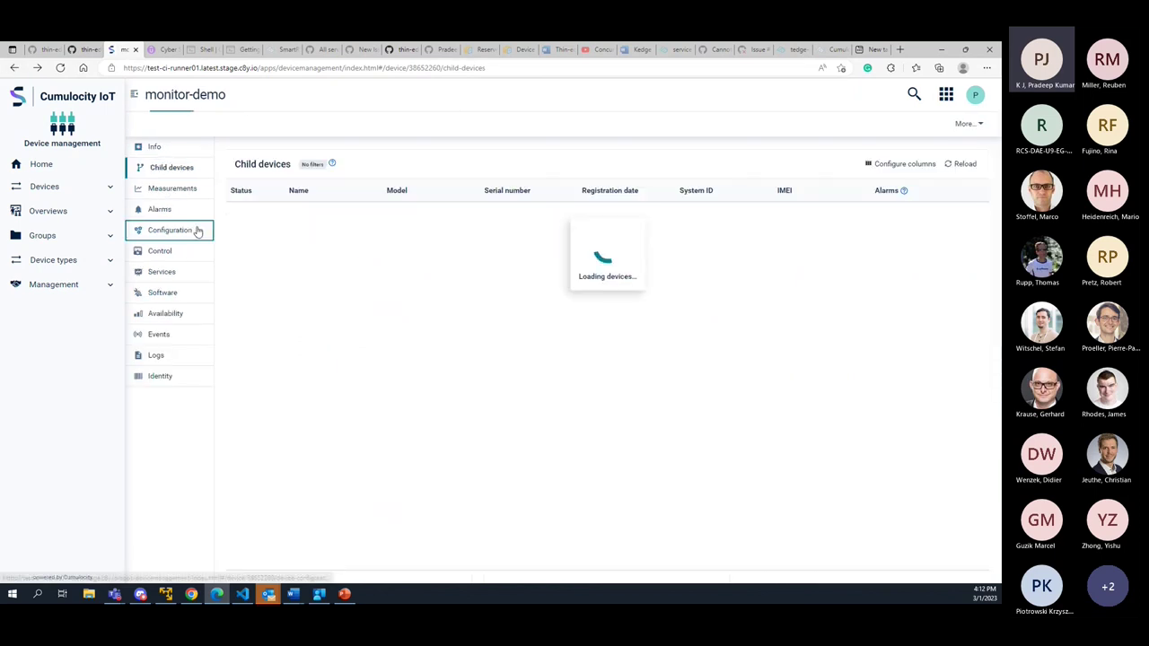
Step: In Visual Studio Code, rerun the publish command with topic tedge/health/external-demo1/systemd, keeping the payload {"type":"systemd","status":"up"} and options -q 2 -r
left_click(243, 594)
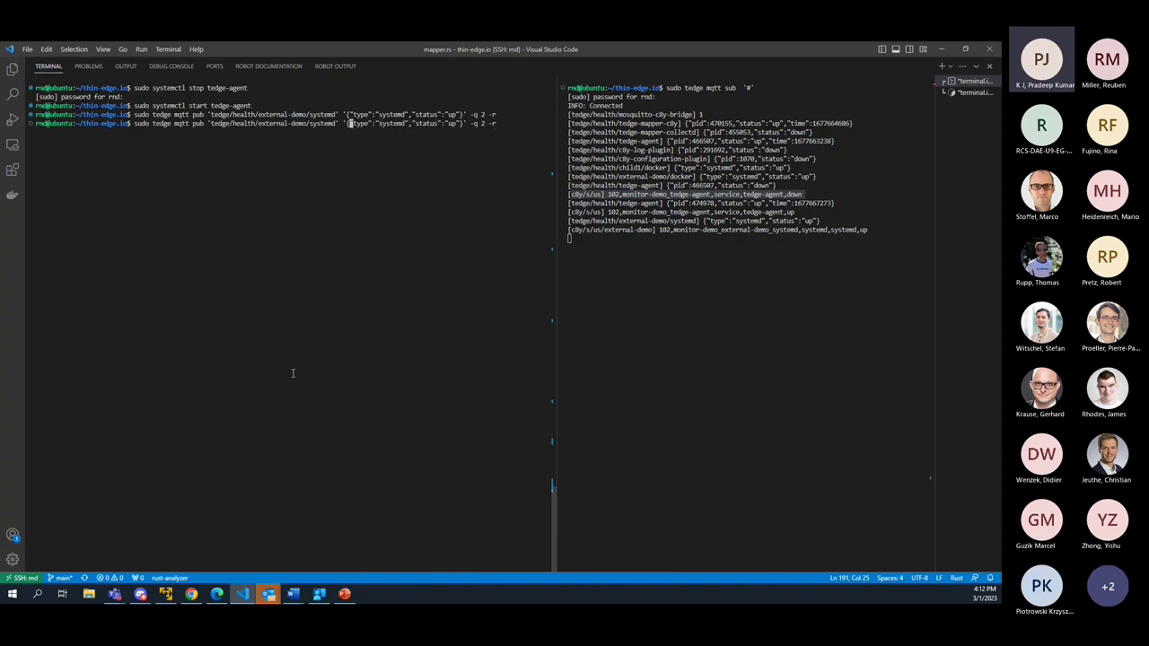
key("ctrl+Left")
type("c")
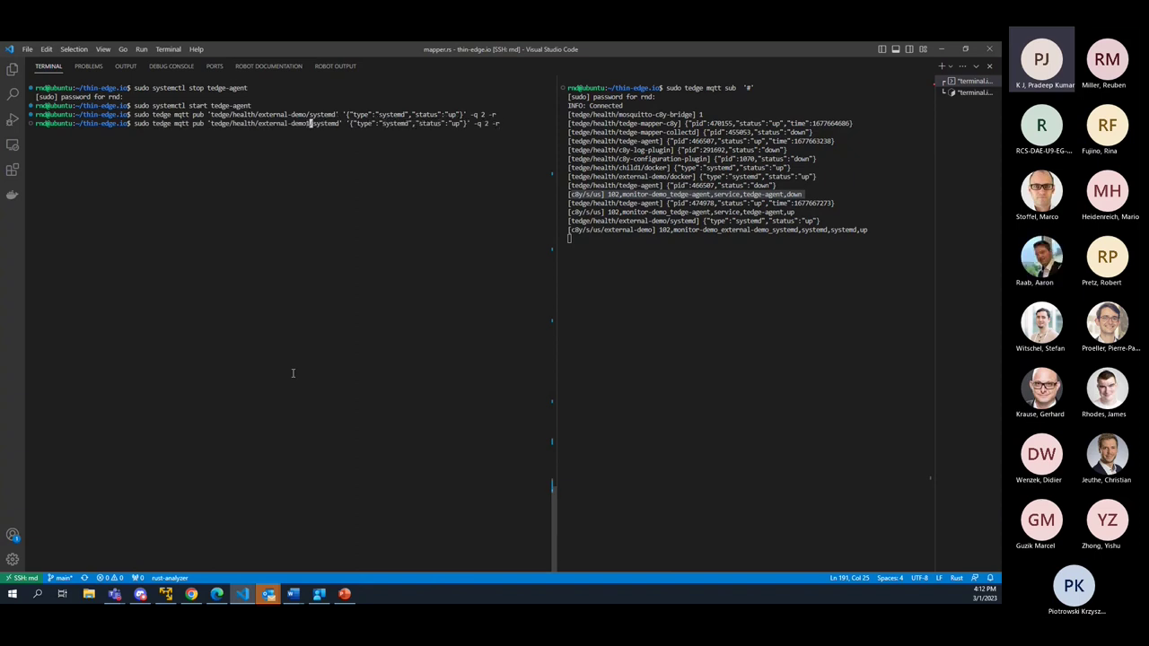
key("Return")
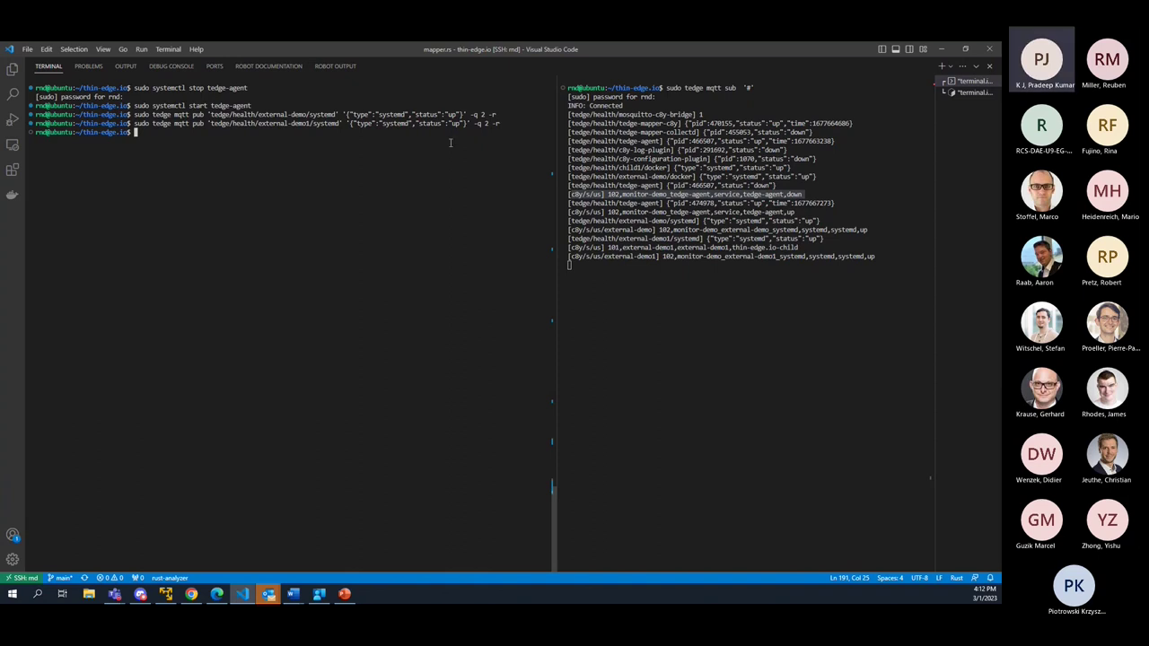
Step: Examine the 101 child-device message and the 102 service message for external-demo1 in the MQTT subscription
left_click_drag(568, 247, 798, 249)
left_click(780, 261)
left_click_drag(643, 257, 877, 258)
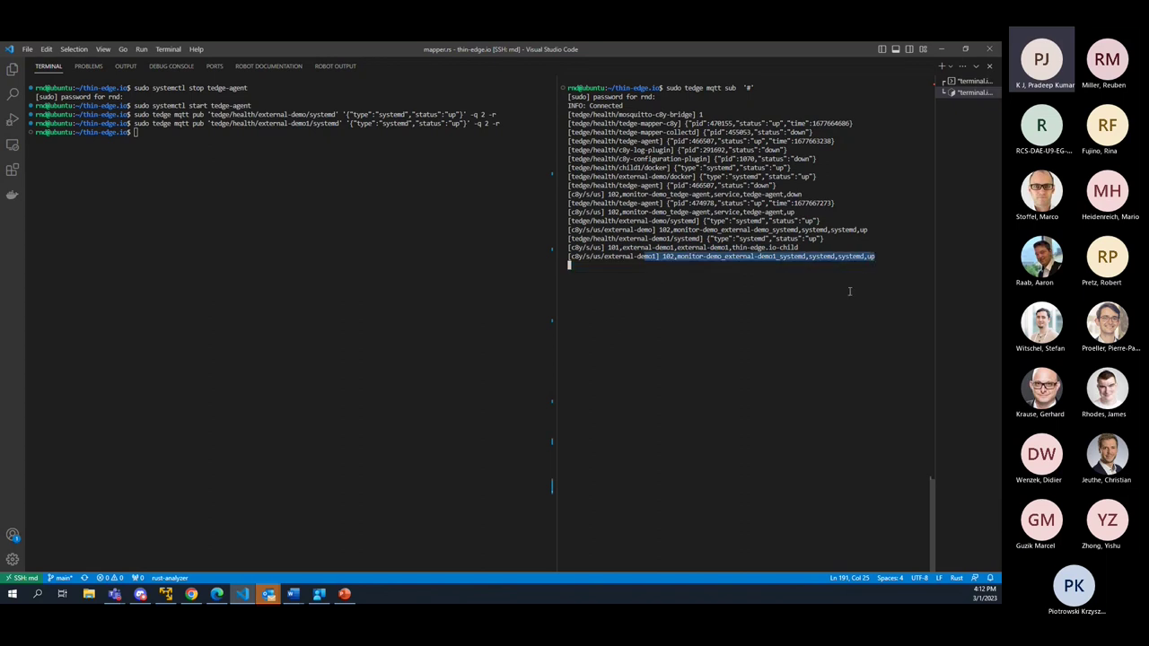
Step: Switch to Cumulocity in Edge, reload monitor-demo's child devices, and view the services of external-demo1
key("alt+Tab")
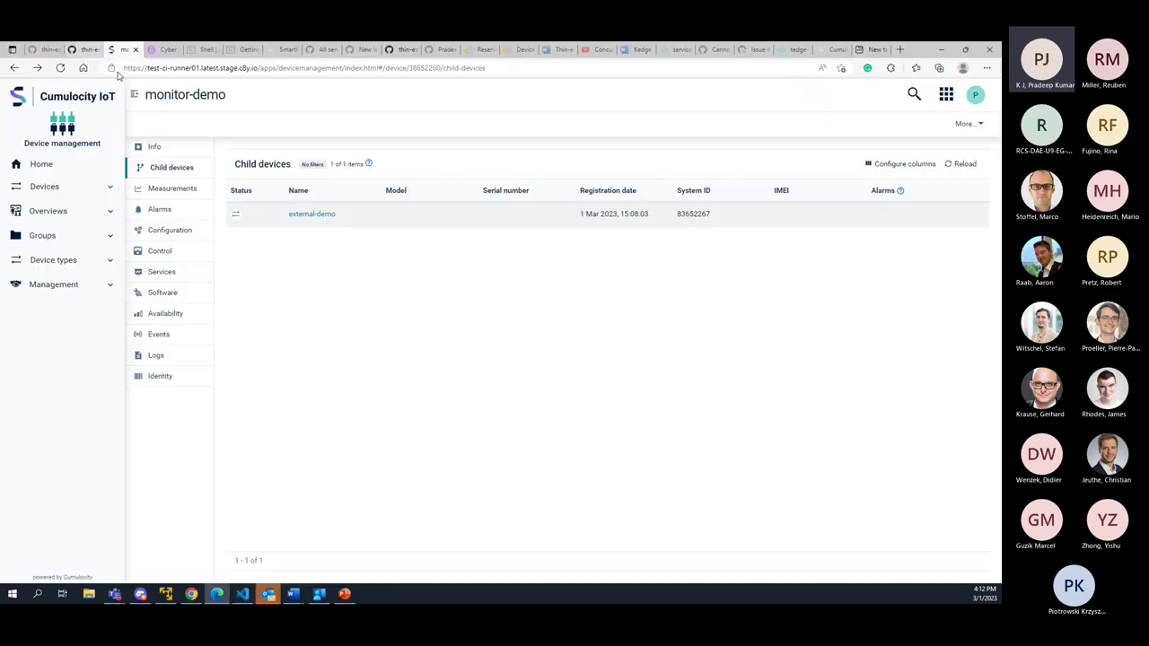
left_click(169, 168)
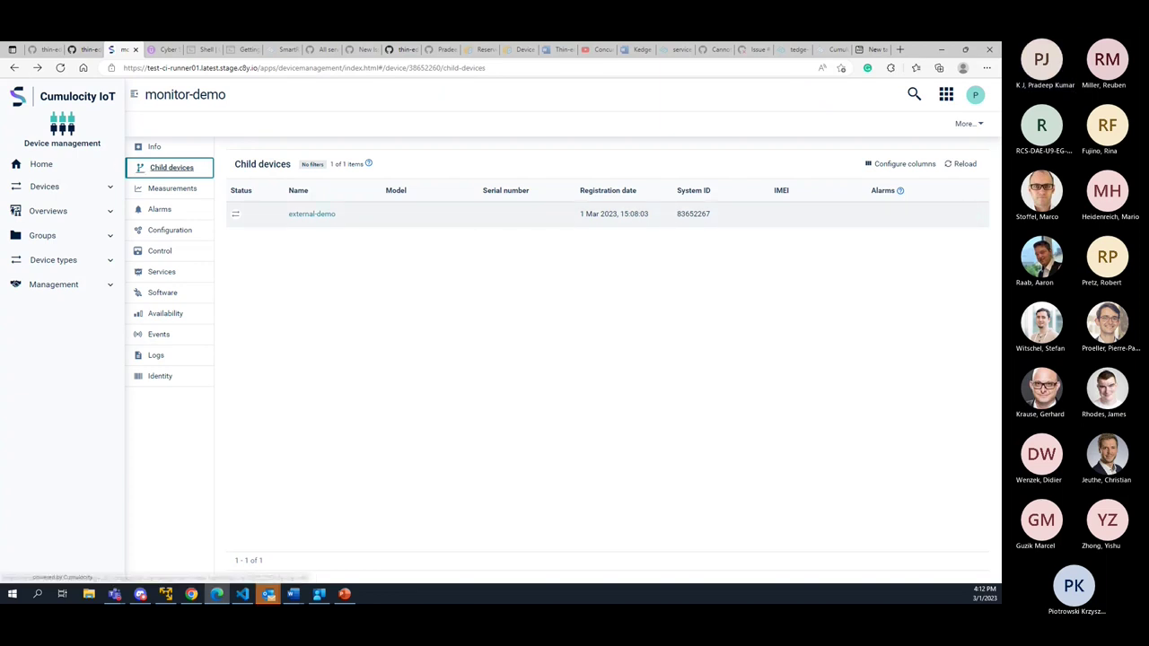
left_click(954, 164)
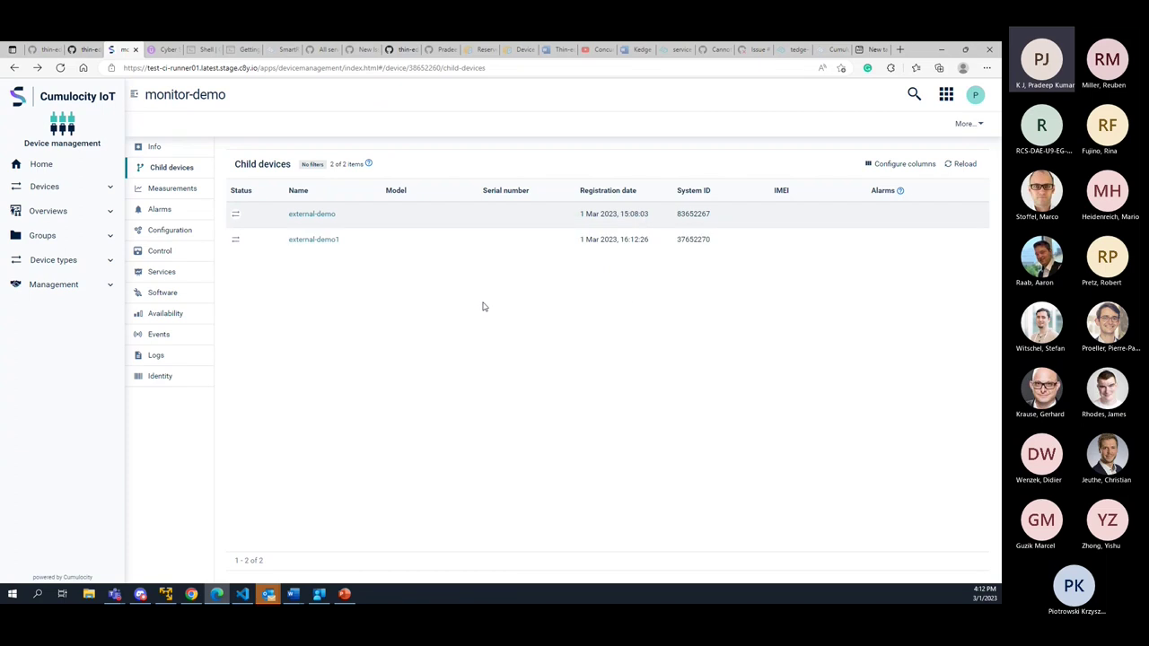
left_click(323, 240)
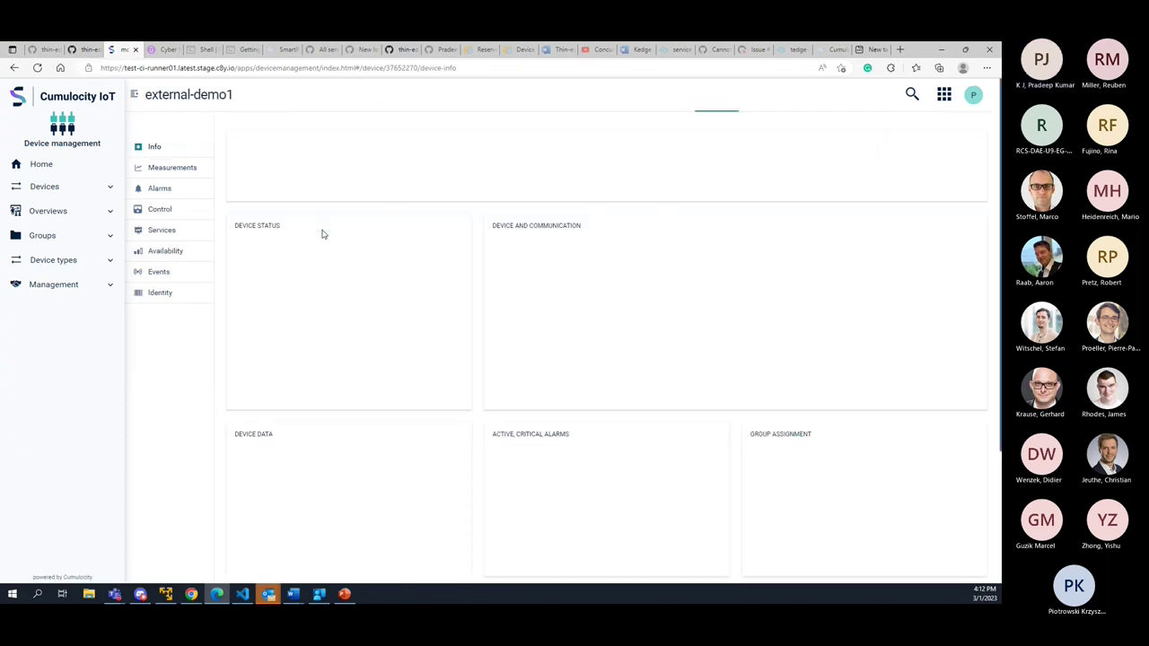
left_click(169, 234)
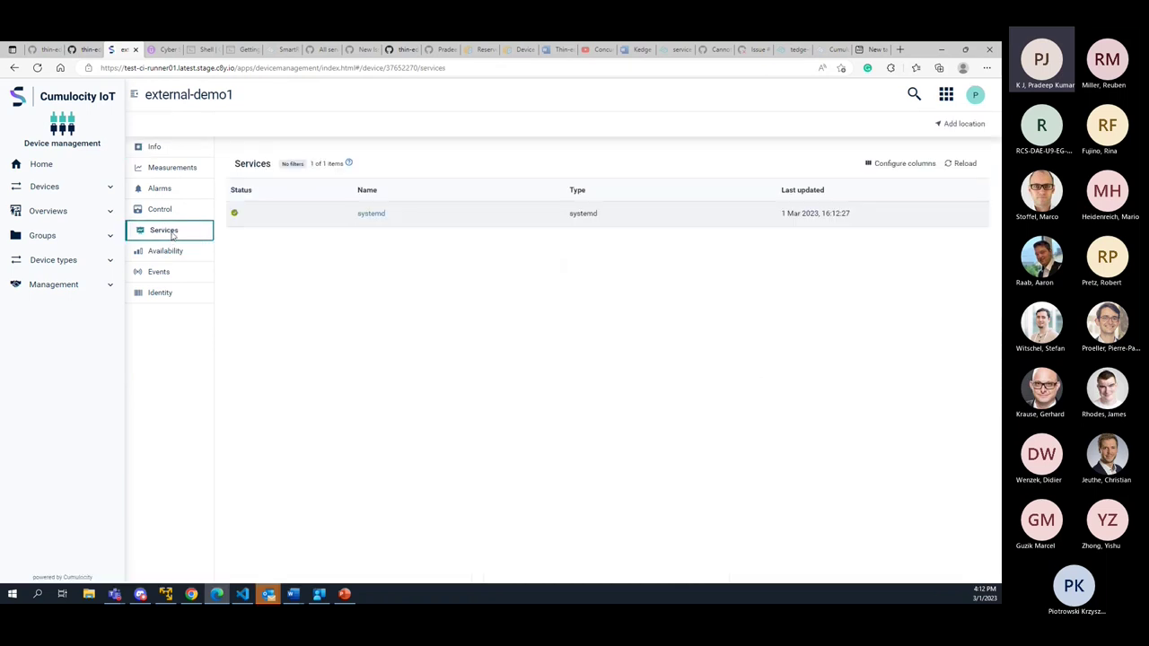
Step: Inspect the measurements page of external-demo1's systemd service and its parent services list
left_click(373, 217)
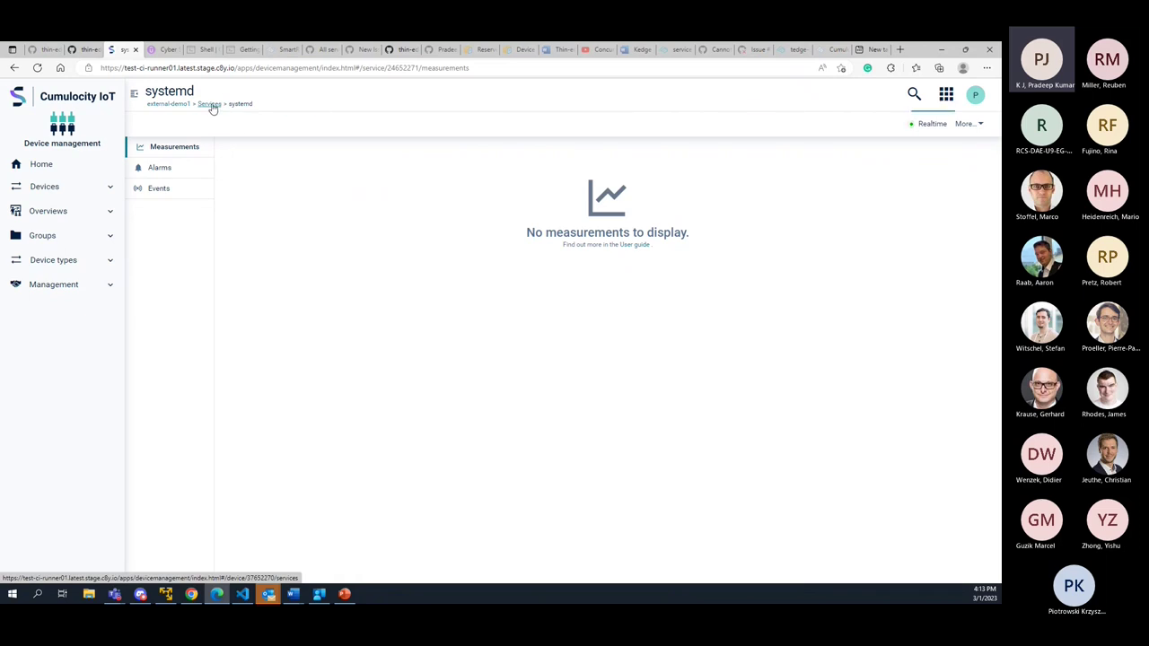
left_click(212, 107)
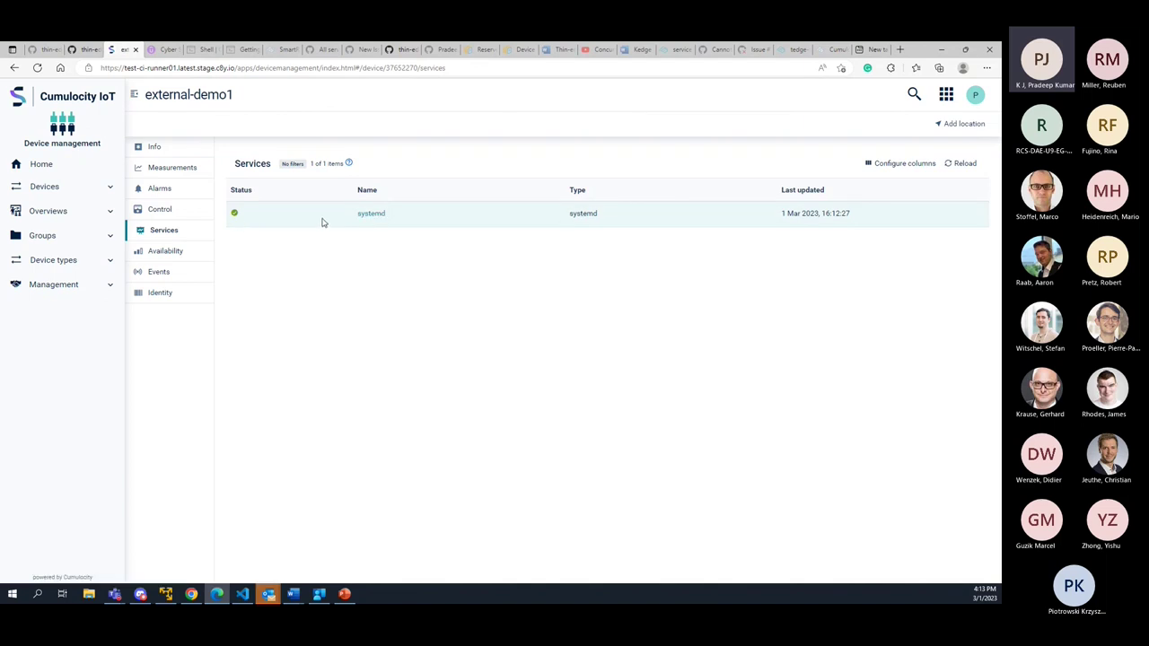
left_click(16, 69)
Step: Find the monitor-demo device through the asset search and view its services list
left_click(912, 94)
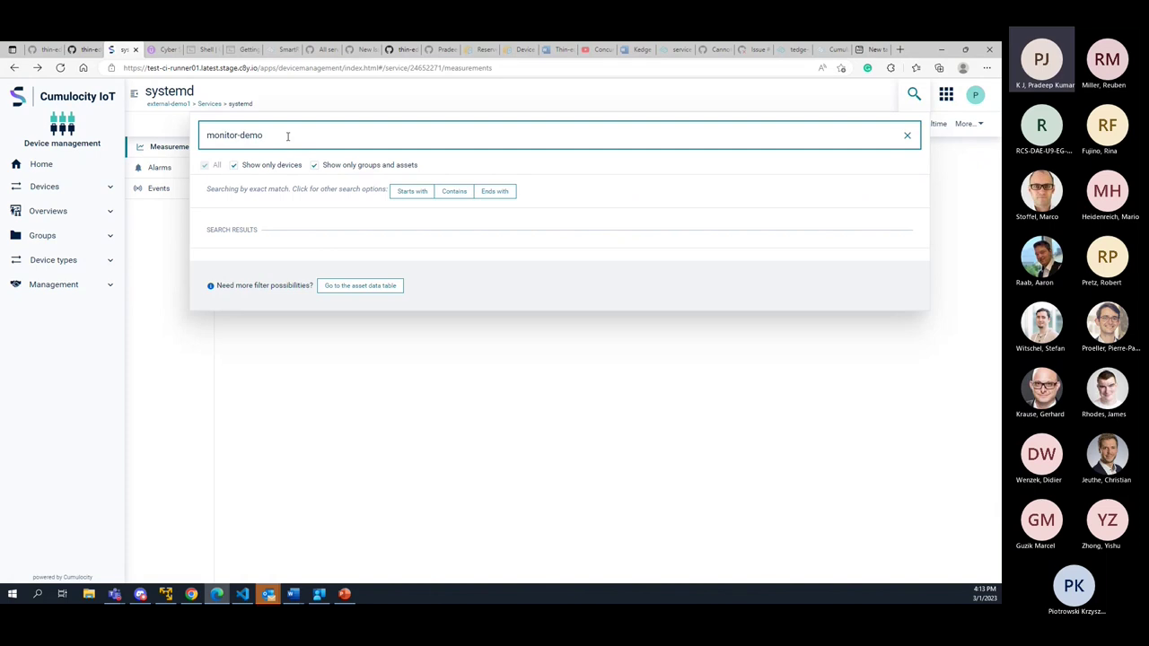
left_click(906, 135)
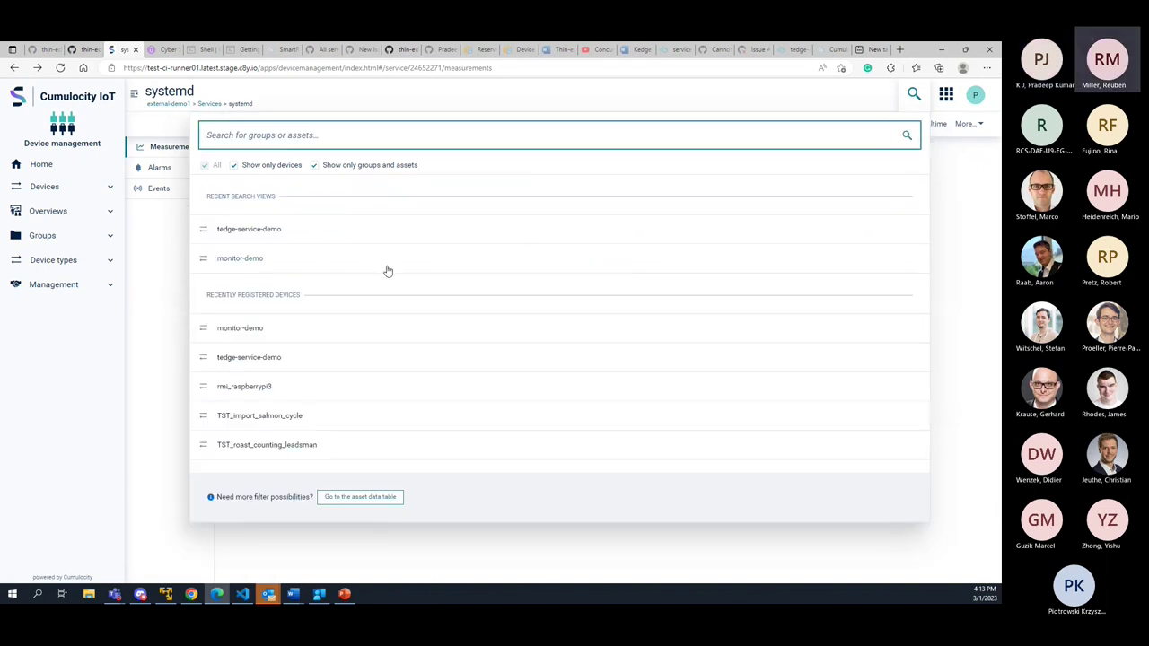
key("Escape")
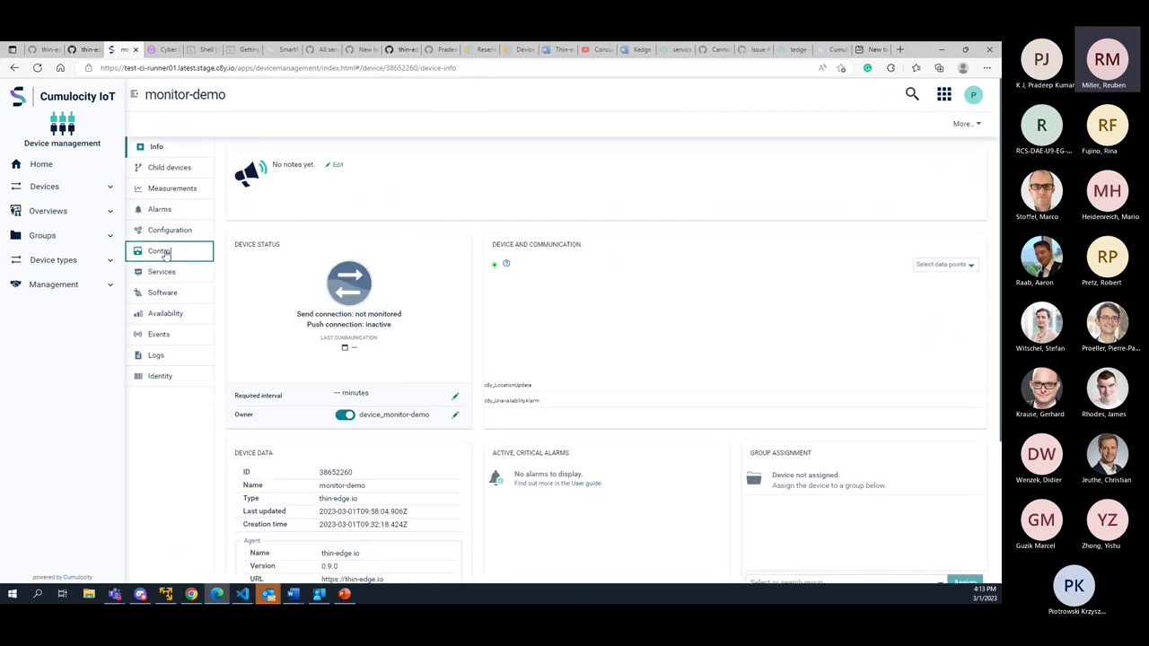
left_click(174, 274)
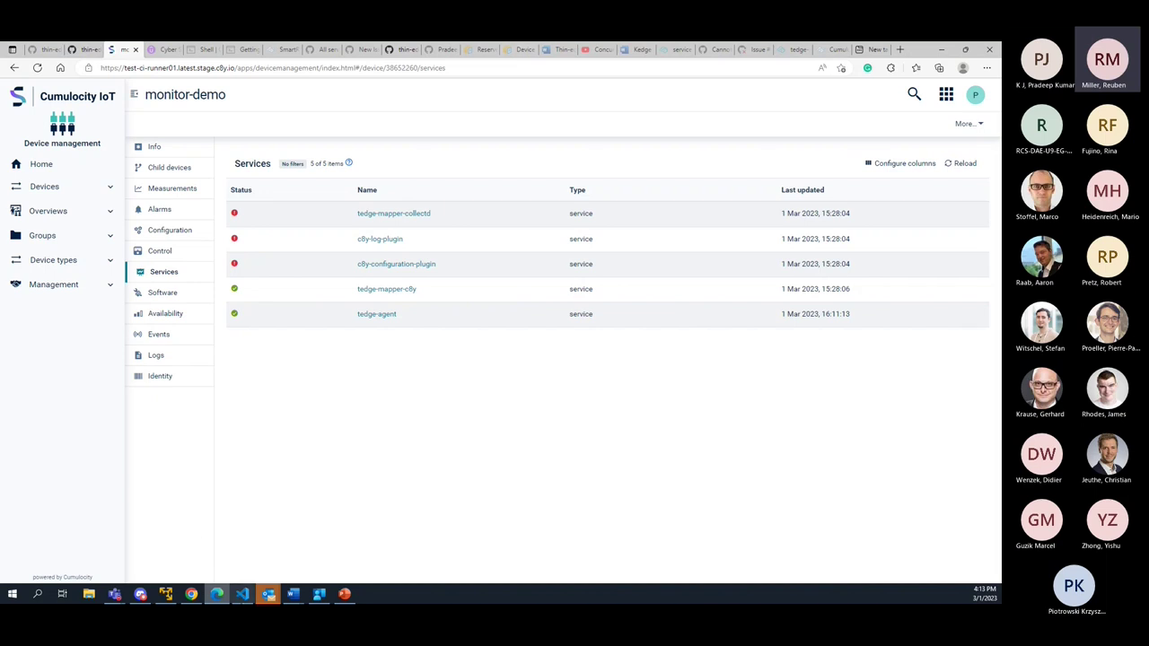
mouse_move(244, 597)
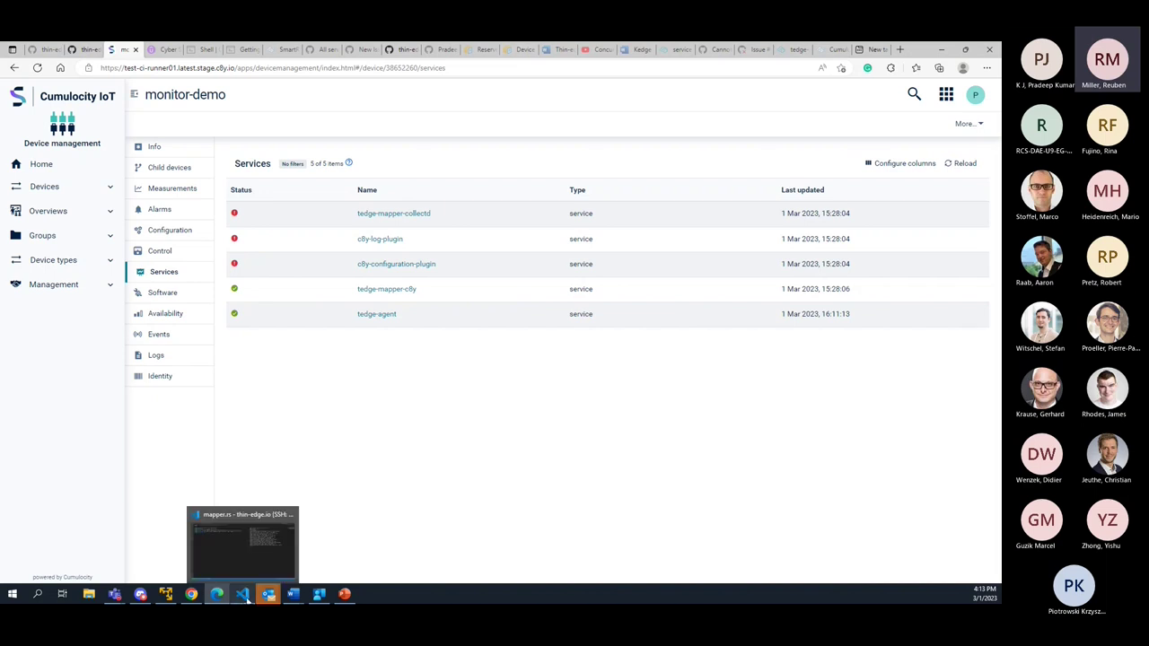
Step: View the services of external-demo1 by way of monitor-demo's child devices list
left_click(184, 231)
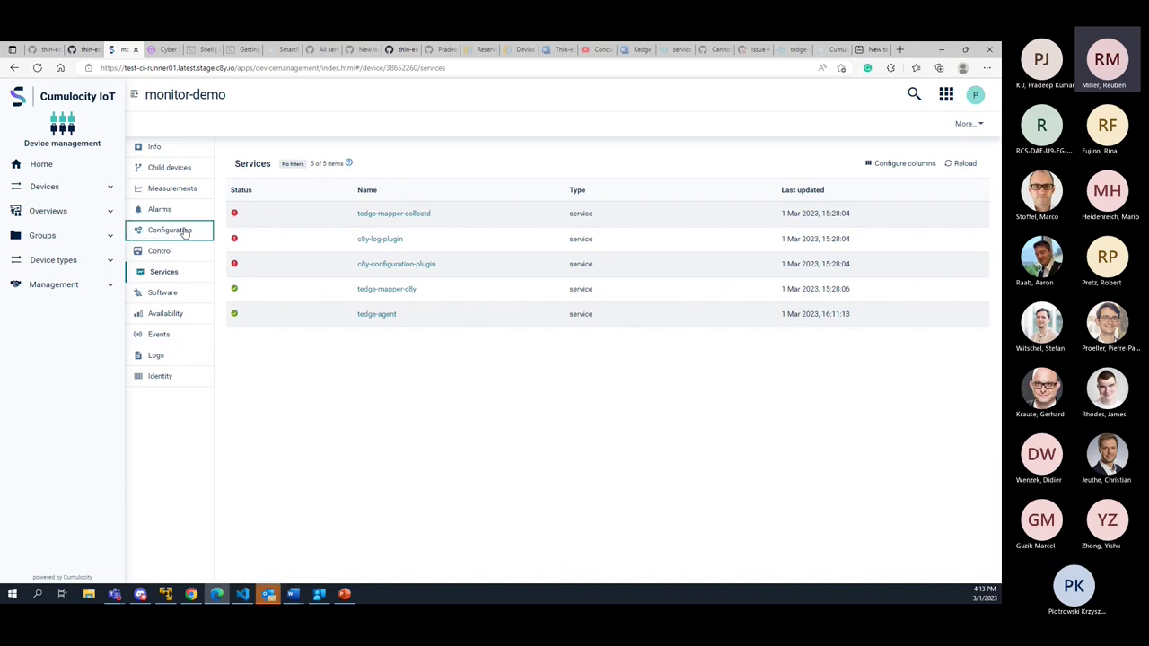
left_click(187, 176)
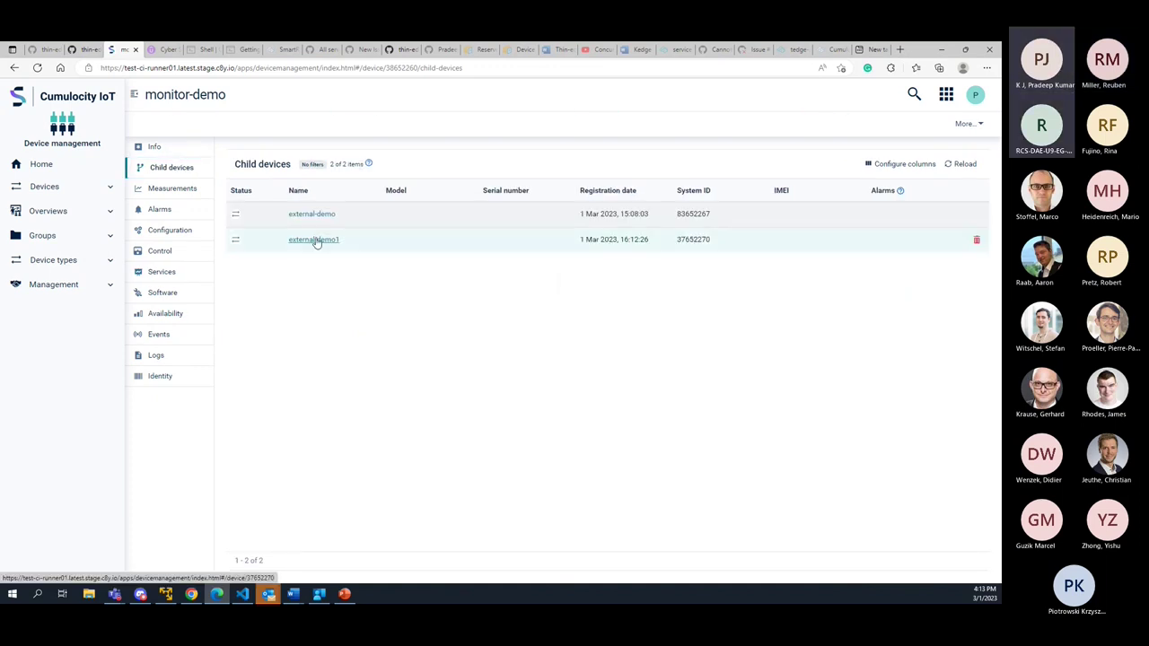
left_click(316, 240)
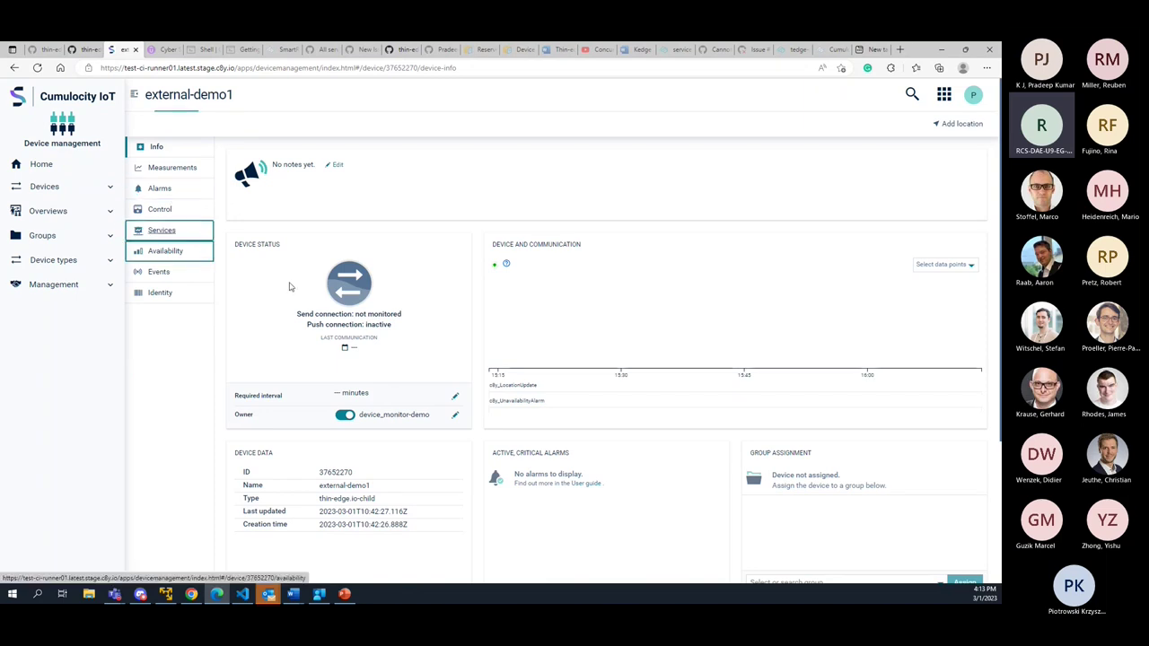
left_click(162, 230)
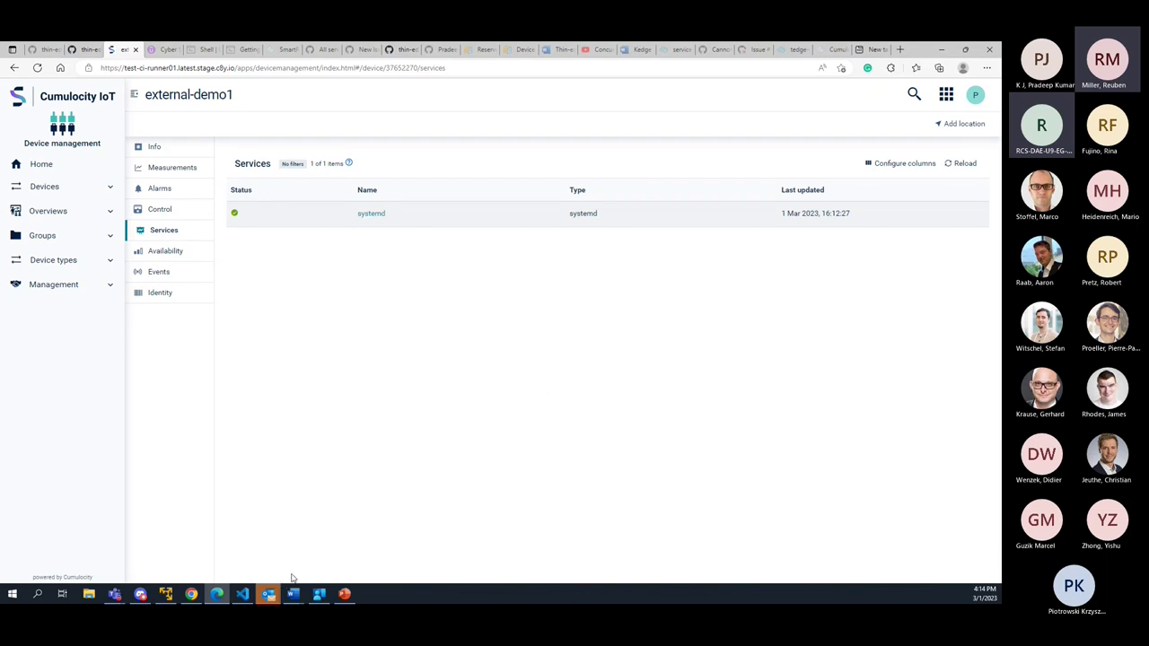
Step: Switch to the VS Code terminal and publish '{"type":"systemd","status":"unknown"}' to tedge/health/external-demo1/systemd with sudo tedge mqtt pub, using -q 2 -r
left_click(242, 595)
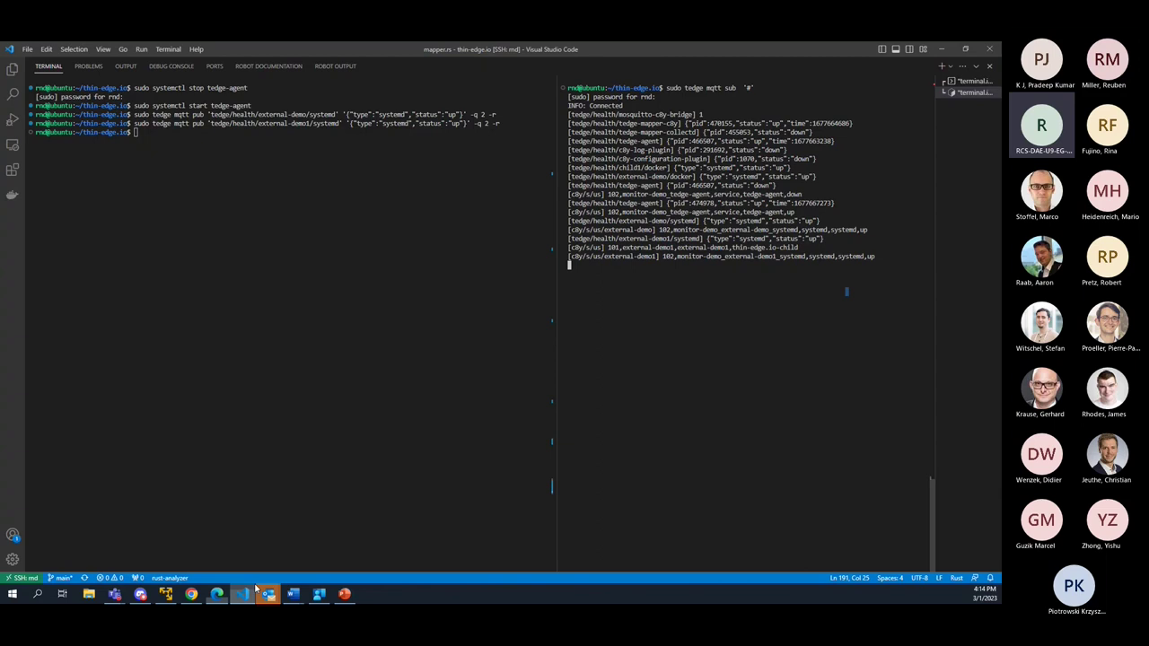
key("Up")
key("Left")
key("Left")
key("Left")
key("Left")
key("Left")
key("Left")
key("Left")
key("Left")
key("Left")
key("Left")
key("Left")
key("BackSpace")
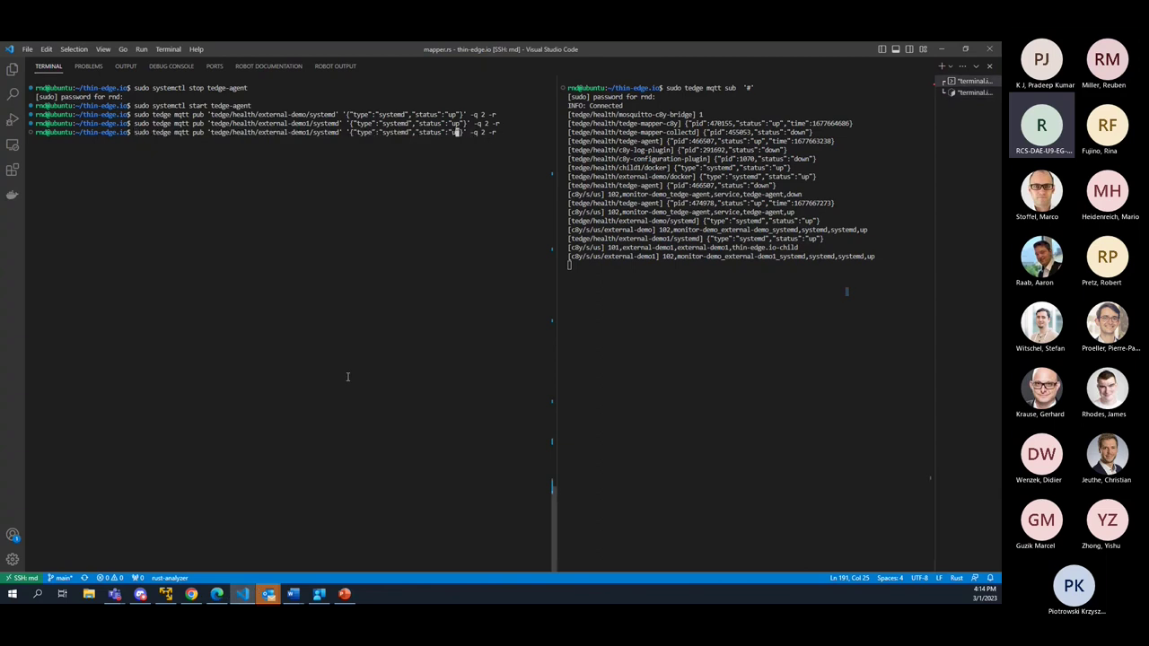
key("BackSpace")
type("d")
type("unknown")
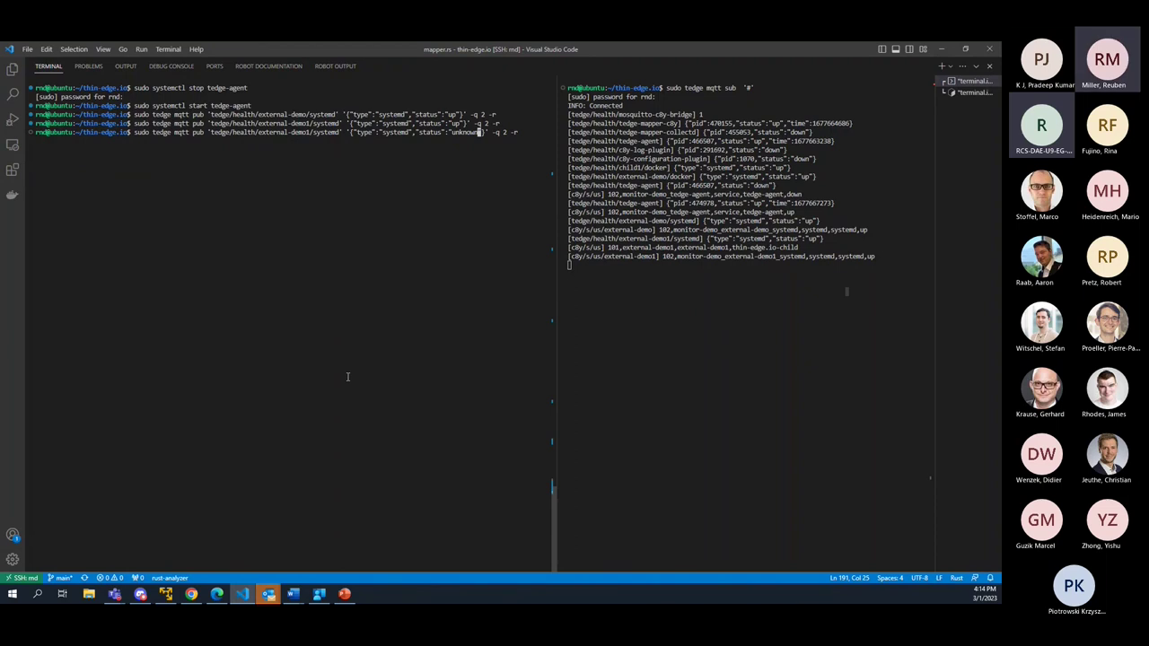
key("Return")
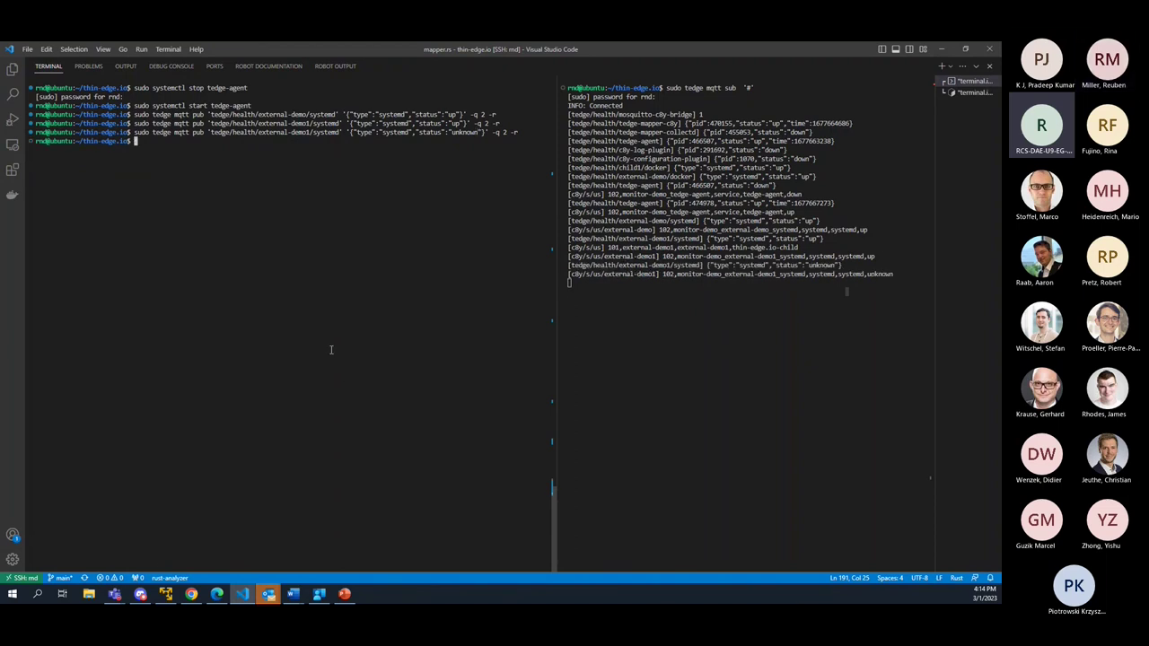
Step: Switch to Cumulocity in Edge, reload external-demo1's services list, and check the status of its systemd service
left_click(217, 594)
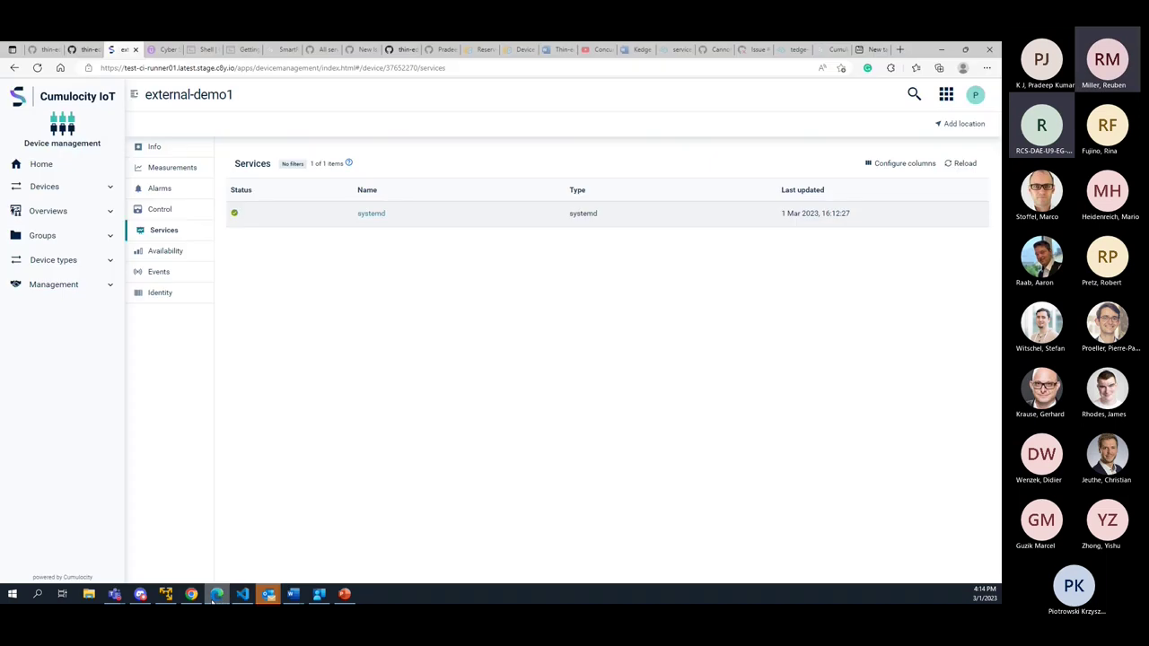
left_click(944, 166)
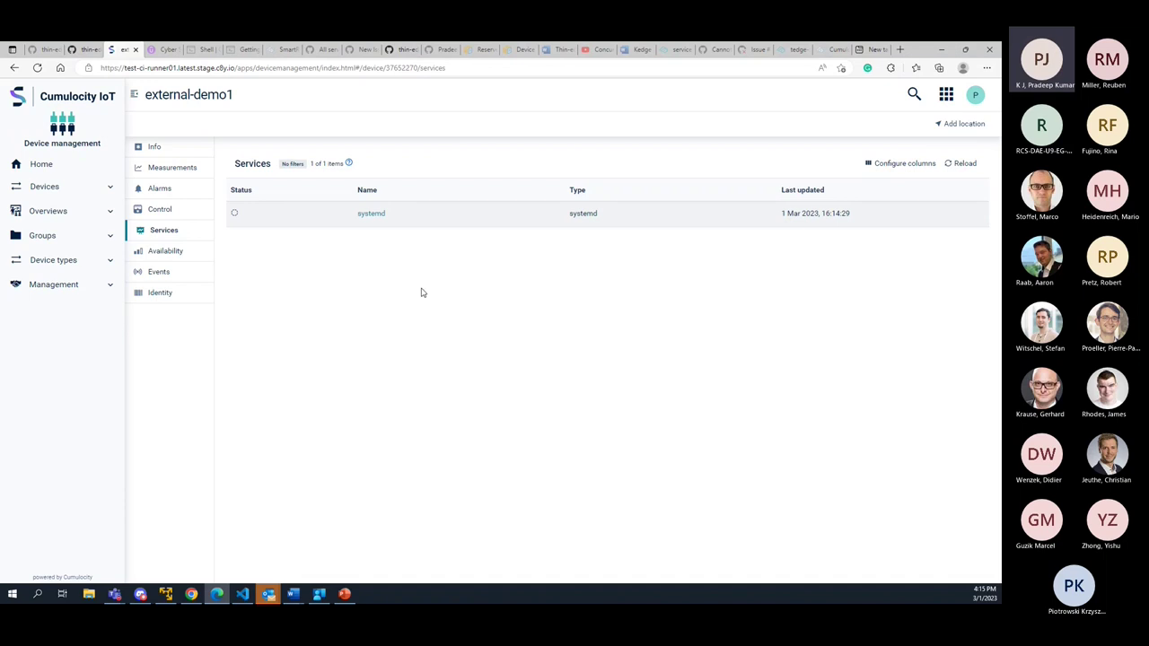
mouse_move(235, 218)
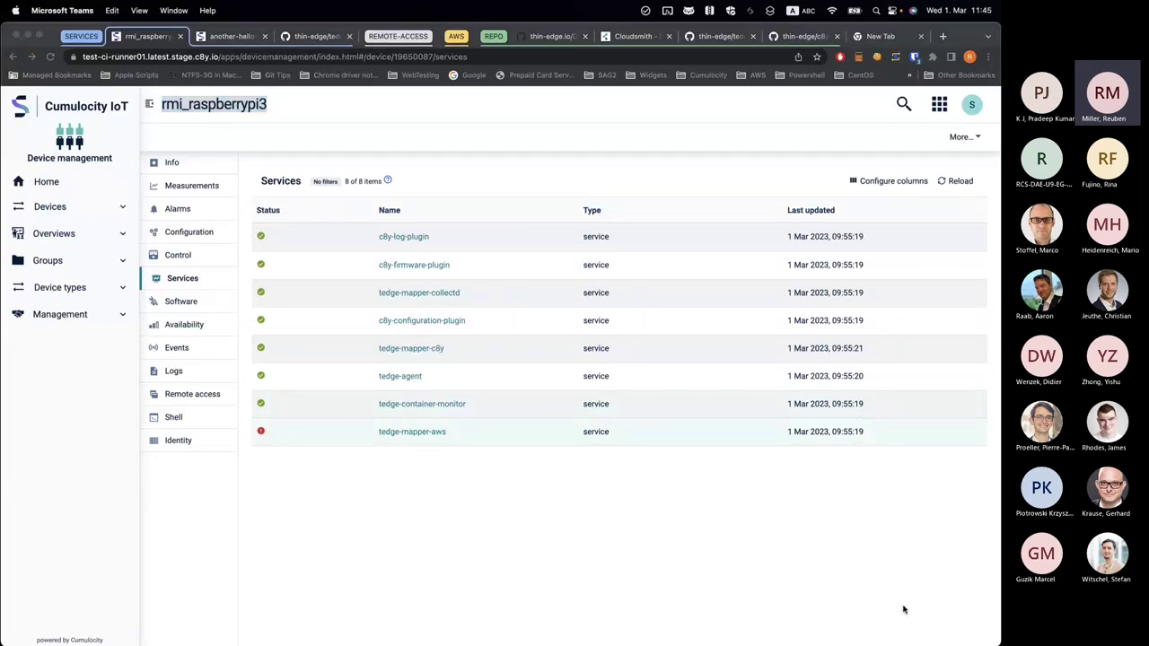
Step: Examine the services list of rmi_raspberrypi3, including the service types and the tedge-container-monitor entry
left_click(600, 559)
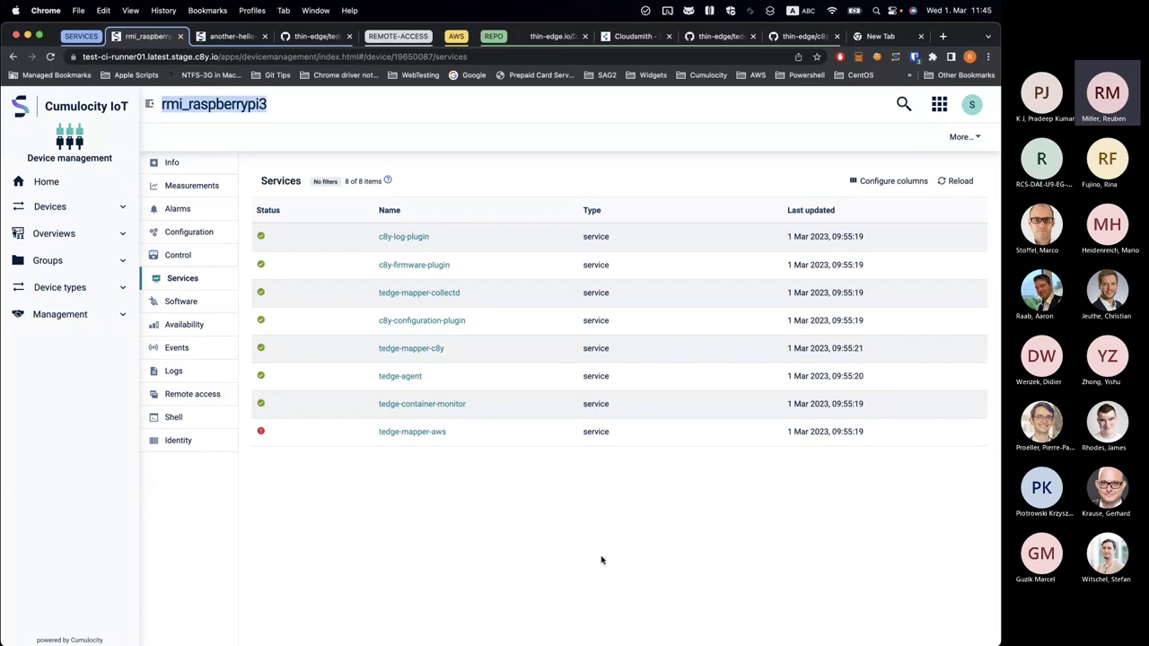
left_click(272, 114)
double_click(225, 104)
left_click(130, 109)
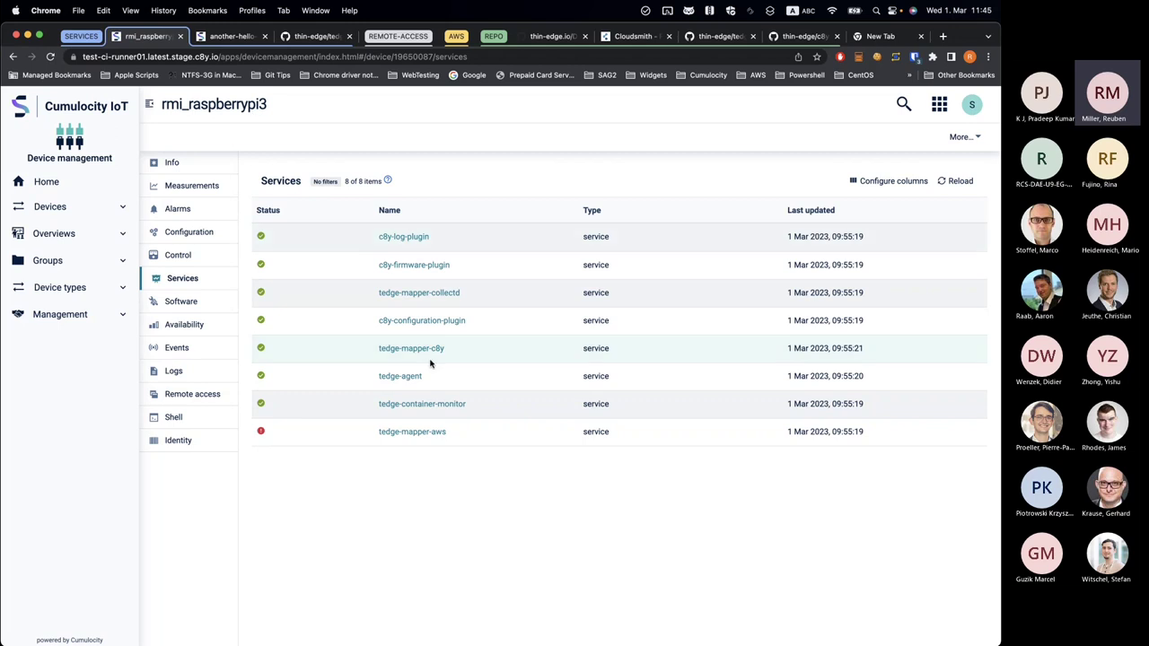
left_click_drag(587, 233, 611, 339)
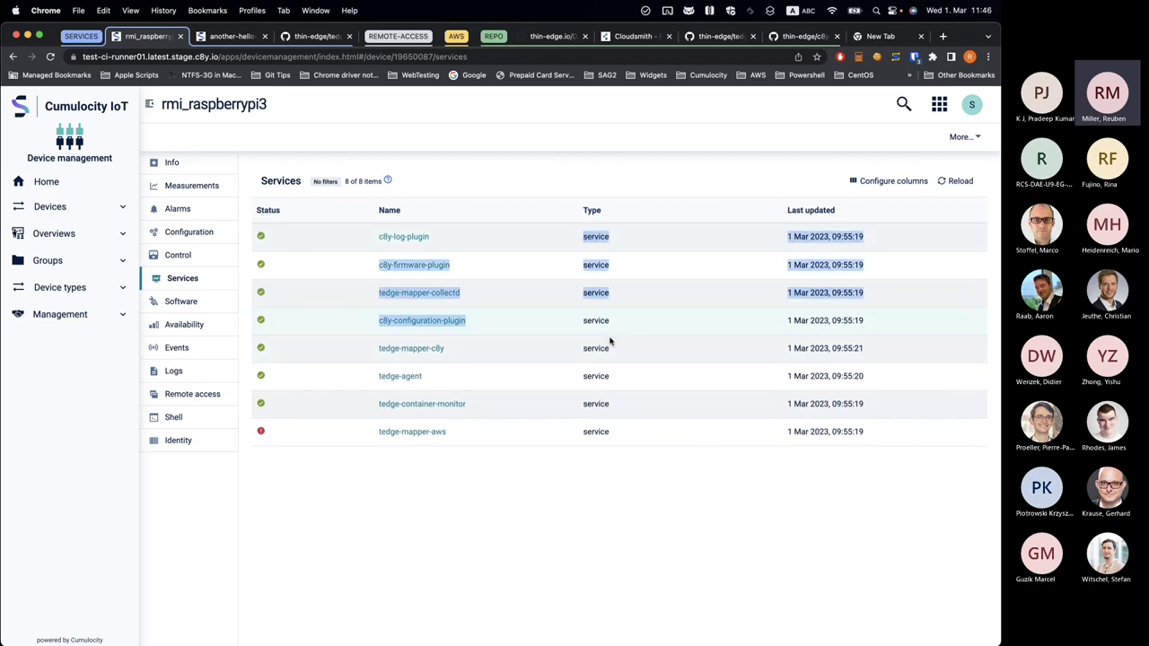
left_click(608, 275)
double_click(588, 236)
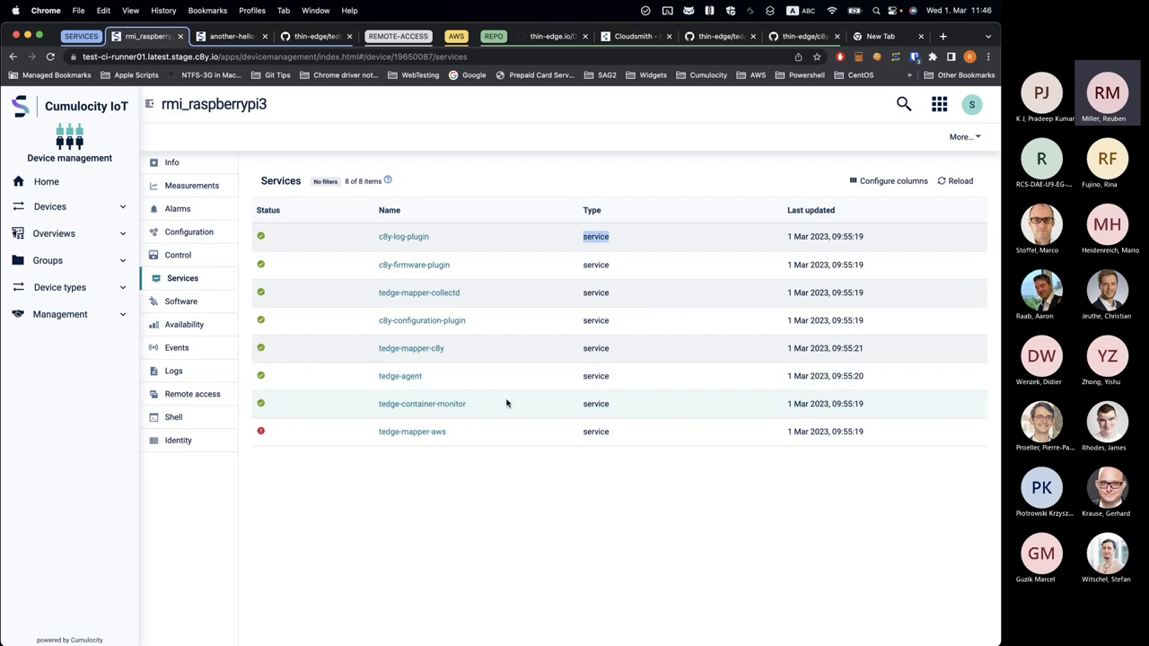
left_click_drag(472, 403, 390, 406)
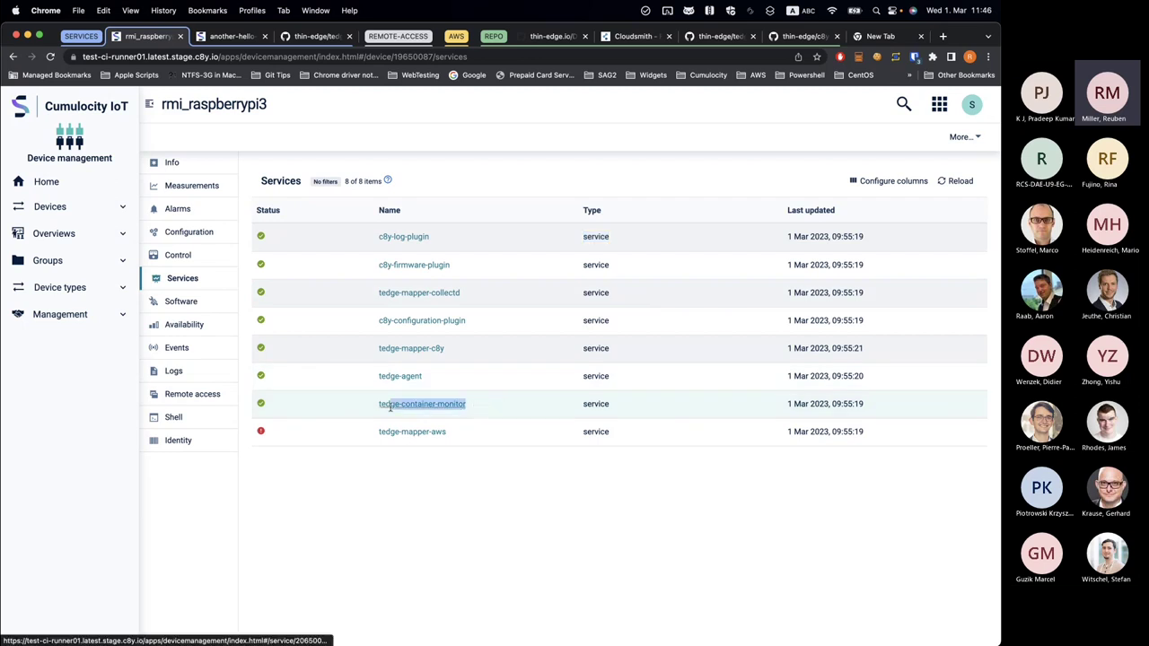
left_click(405, 501)
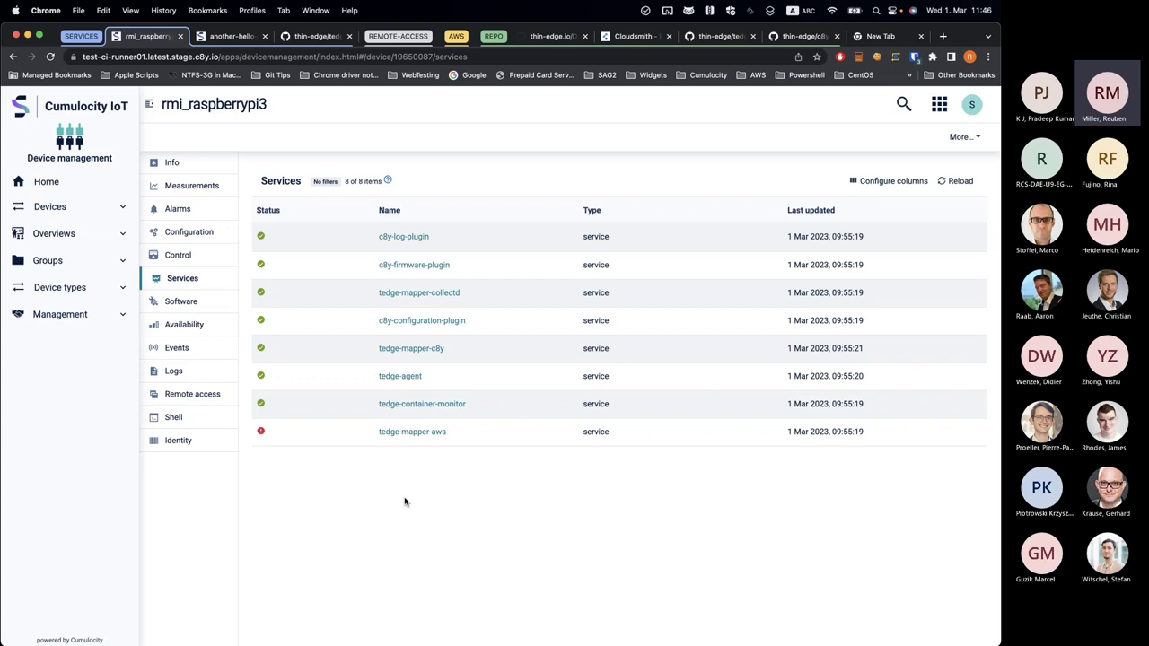
Step: Start a software installation for rmi_raspberrypi3 and filter the available packages by the container-group software type
left_click(182, 301)
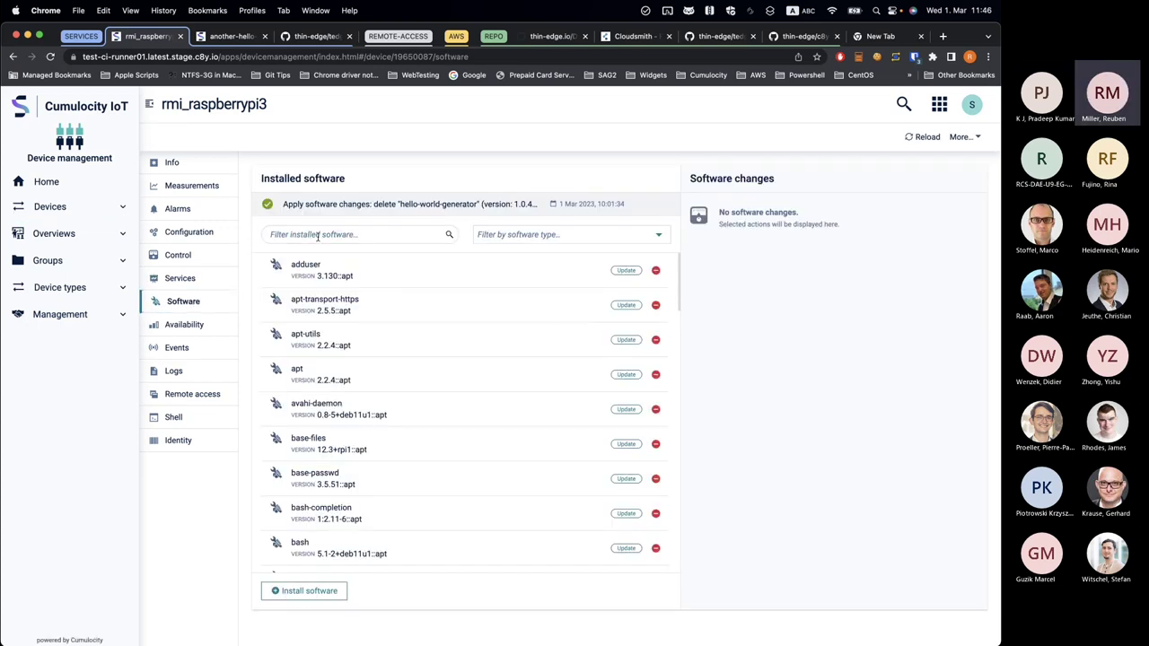
left_click(318, 236)
left_click(303, 591)
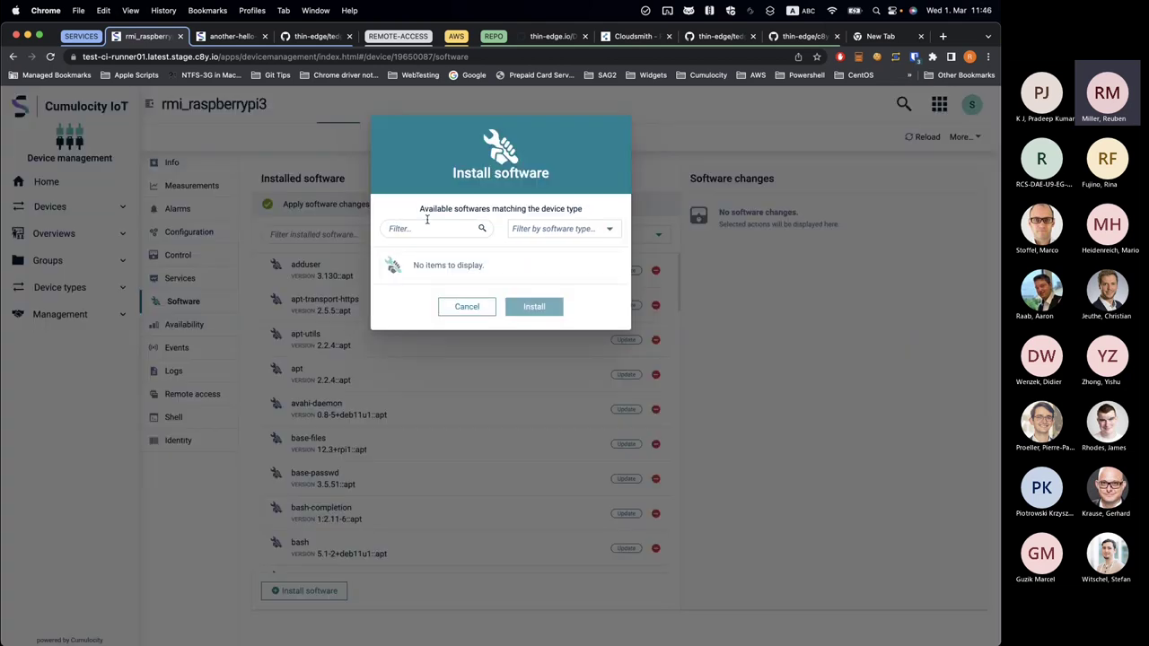
left_click(436, 229)
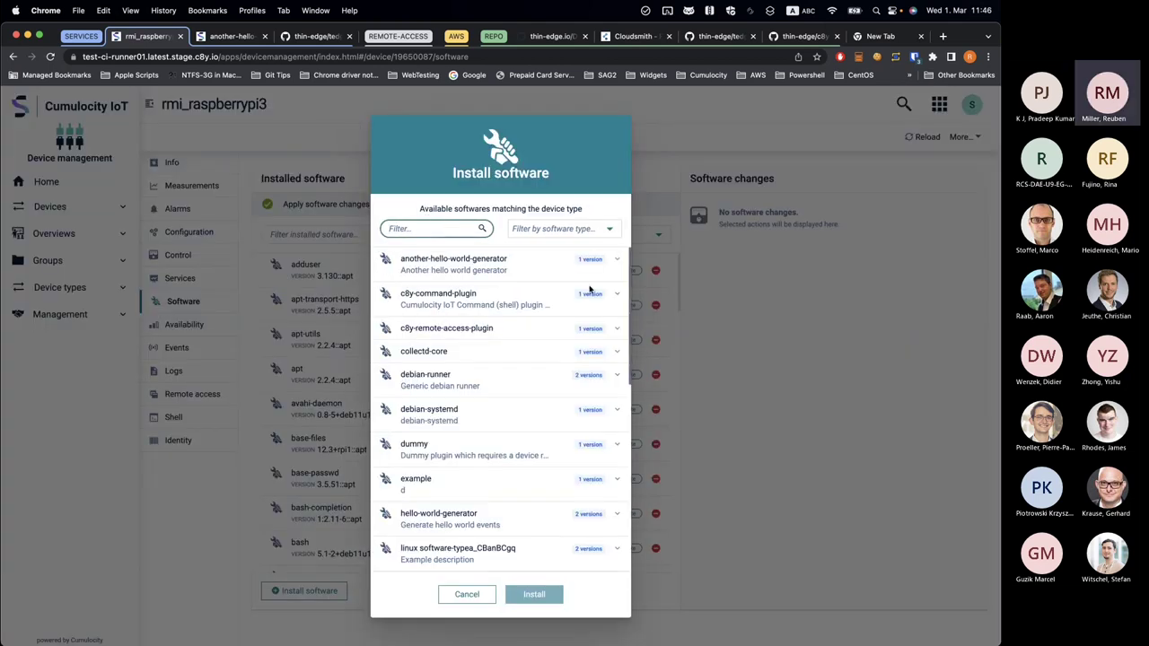
left_click(575, 229)
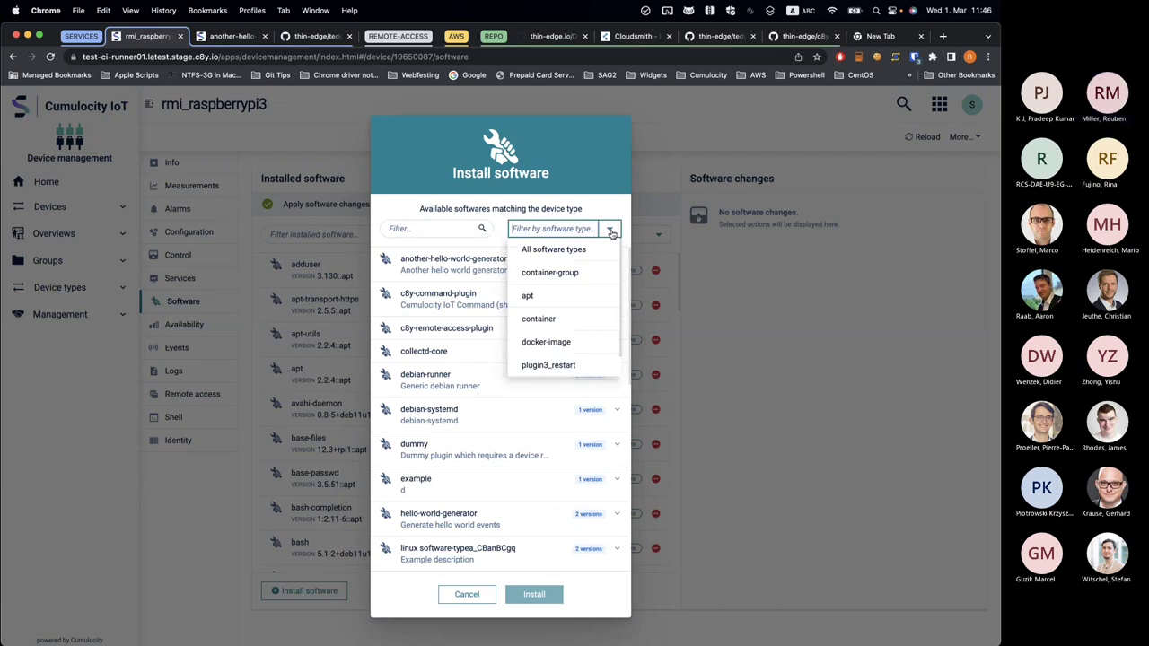
left_click(578, 275)
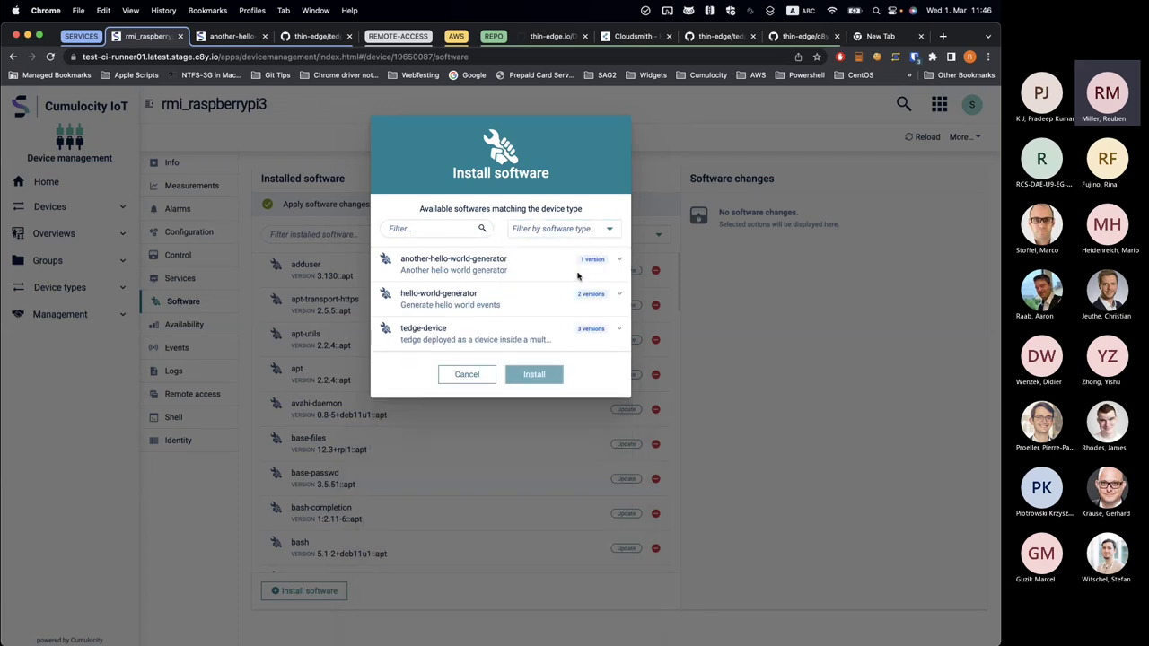
Step: Choose hello-world-generator version 1.0.4::container-group for installation and apply the software changes to the device
left_click(619, 294)
left_click(416, 338)
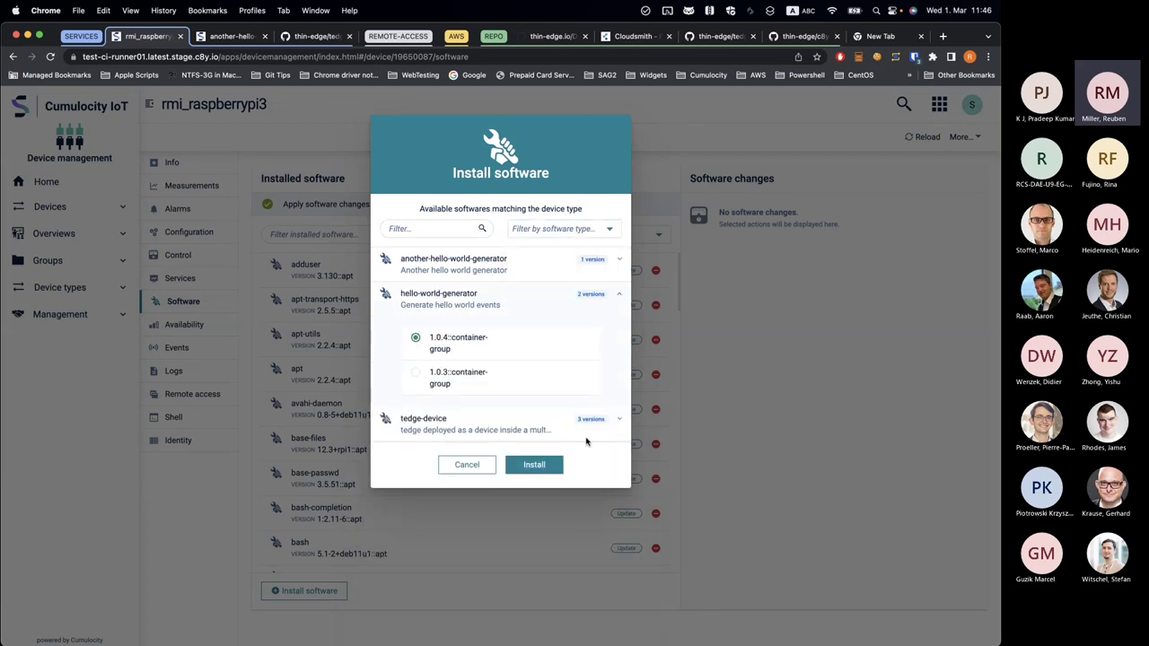
left_click(535, 465)
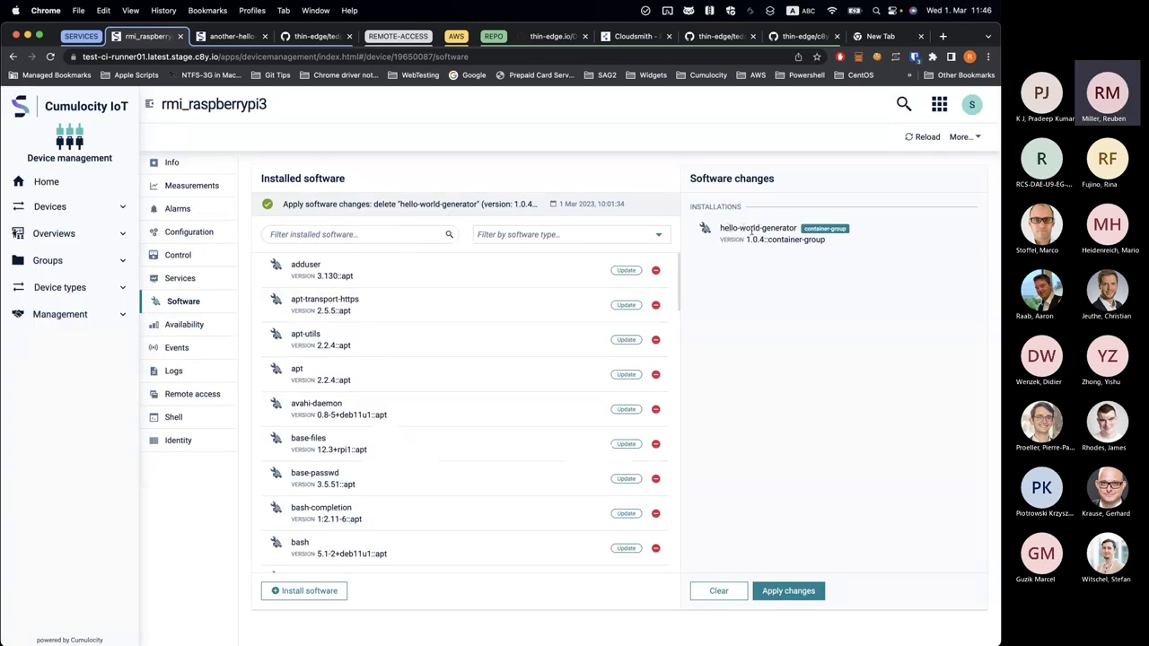
left_click(785, 590)
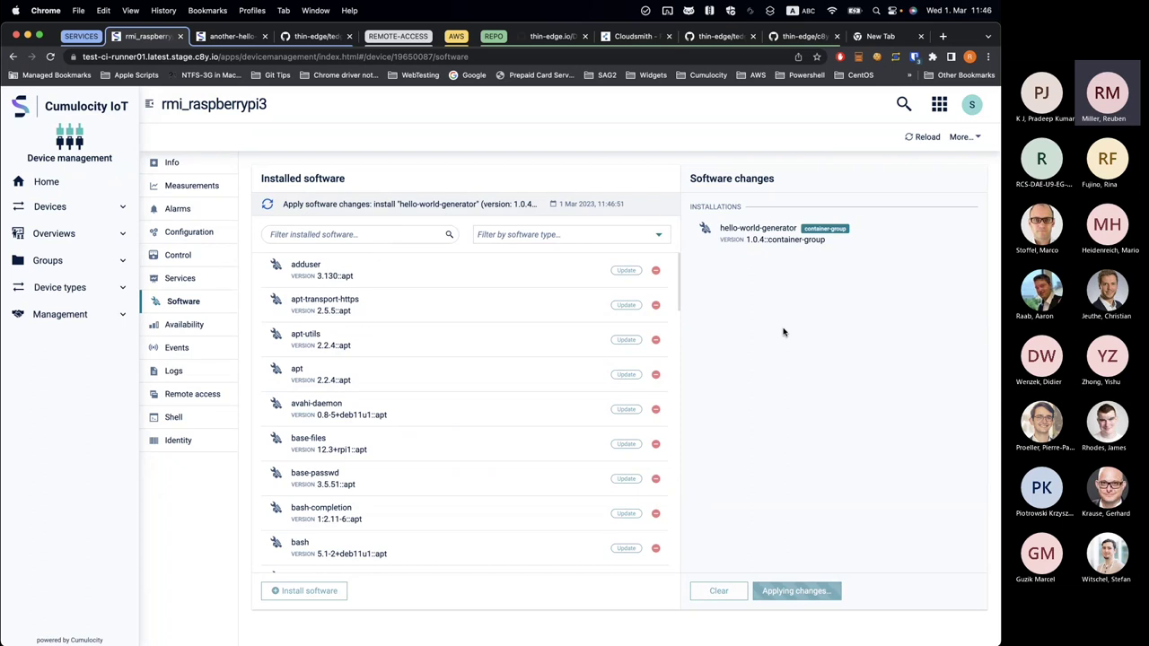
Step: Check rmi_raspberrypi3's events and examine the name, type and status of the hello-world-generator entry in its services list
left_click(184, 349)
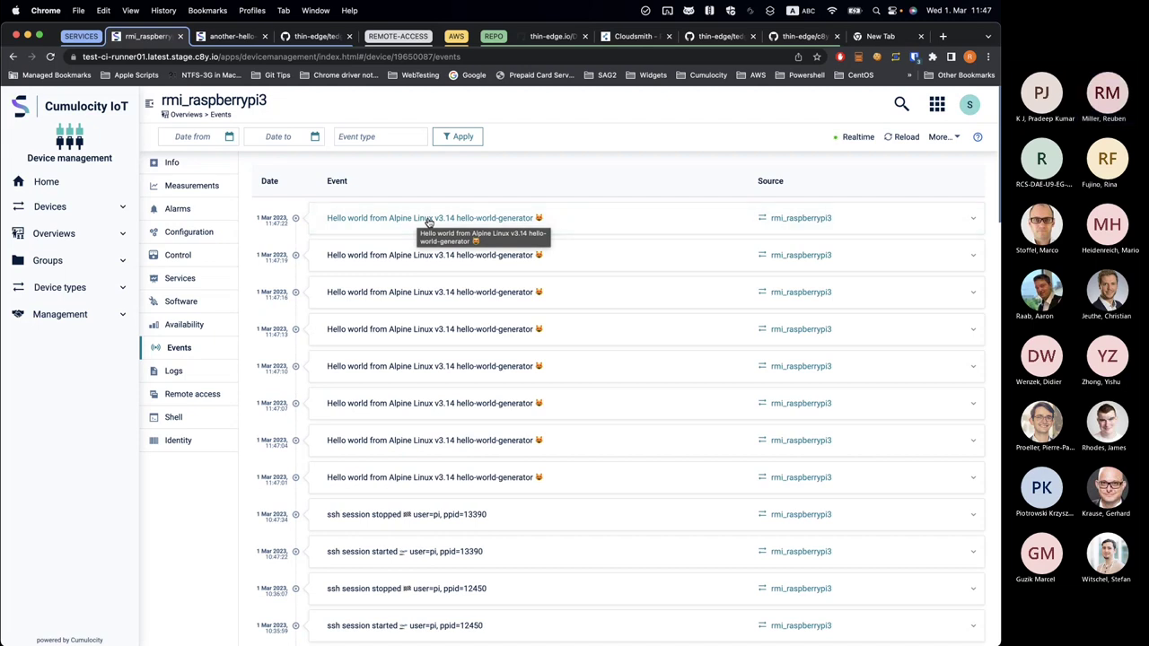
left_click(193, 284)
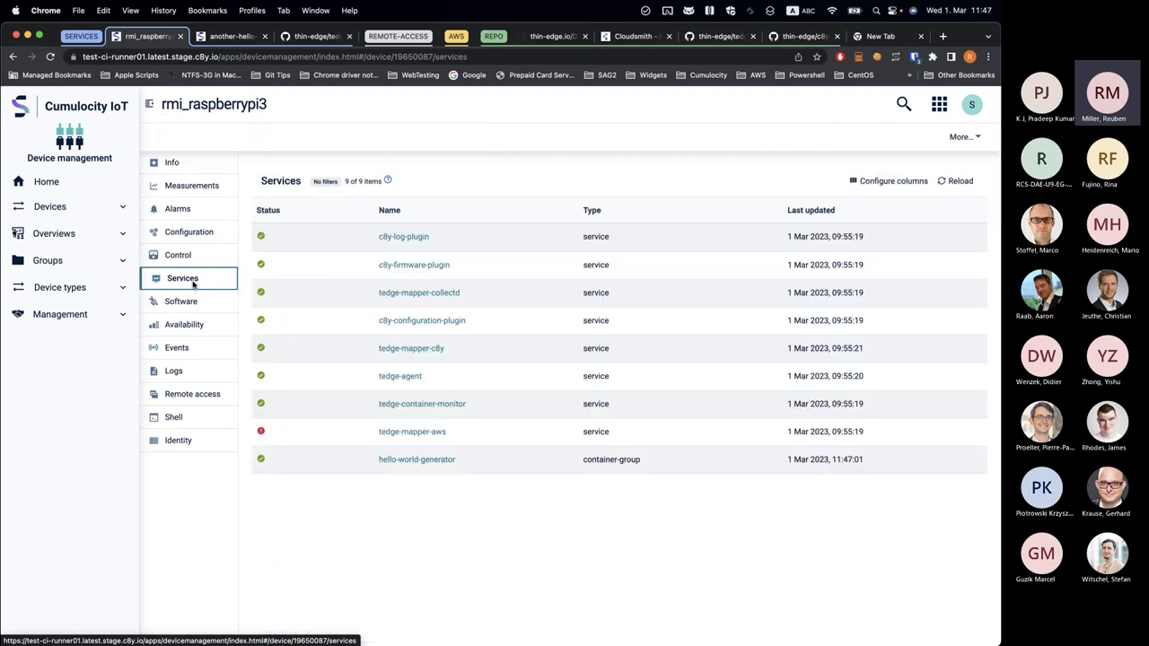
left_click_drag(640, 465, 584, 461)
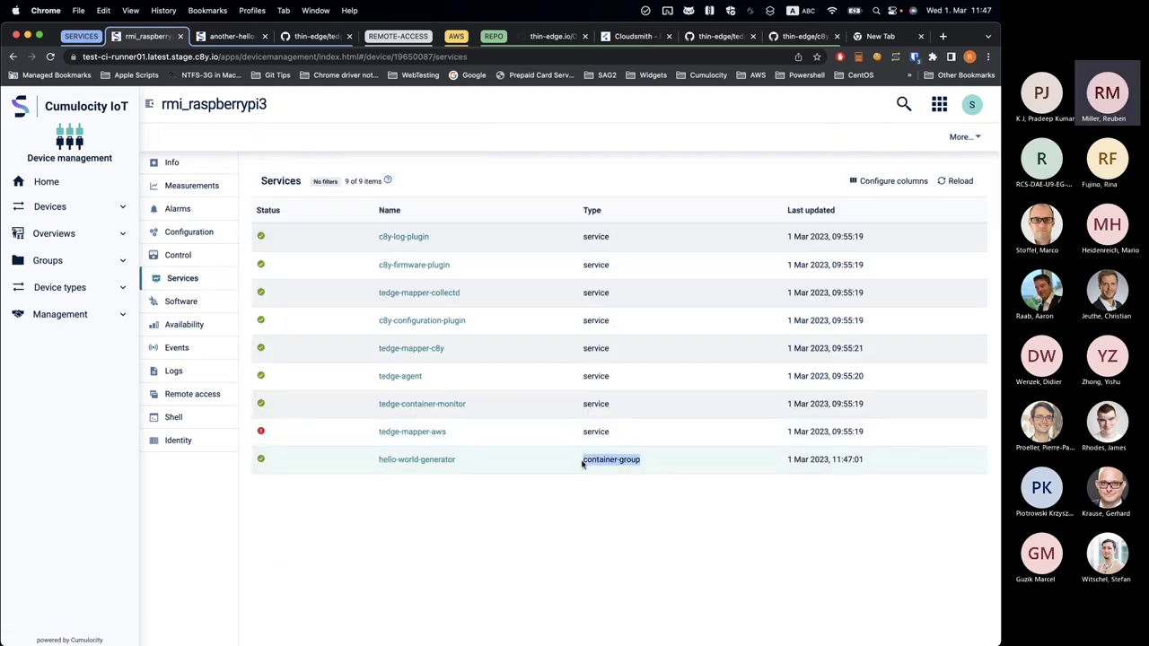
left_click(512, 500)
left_click_drag(468, 460, 380, 463)
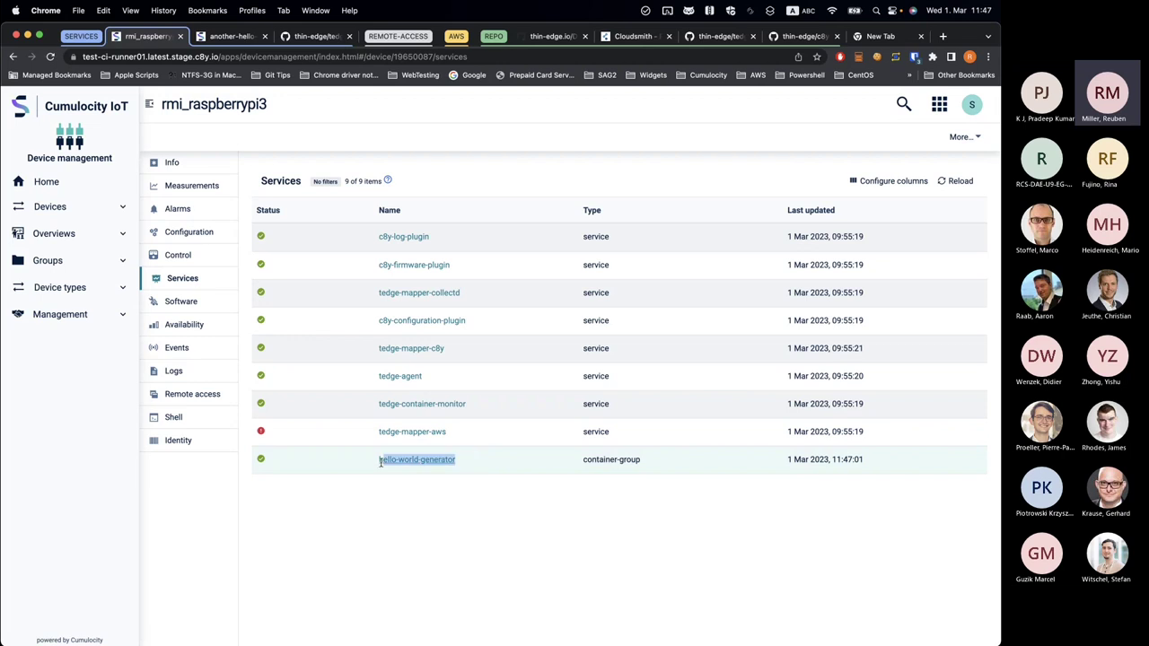
left_click(472, 536)
left_click_drag(458, 460, 359, 463)
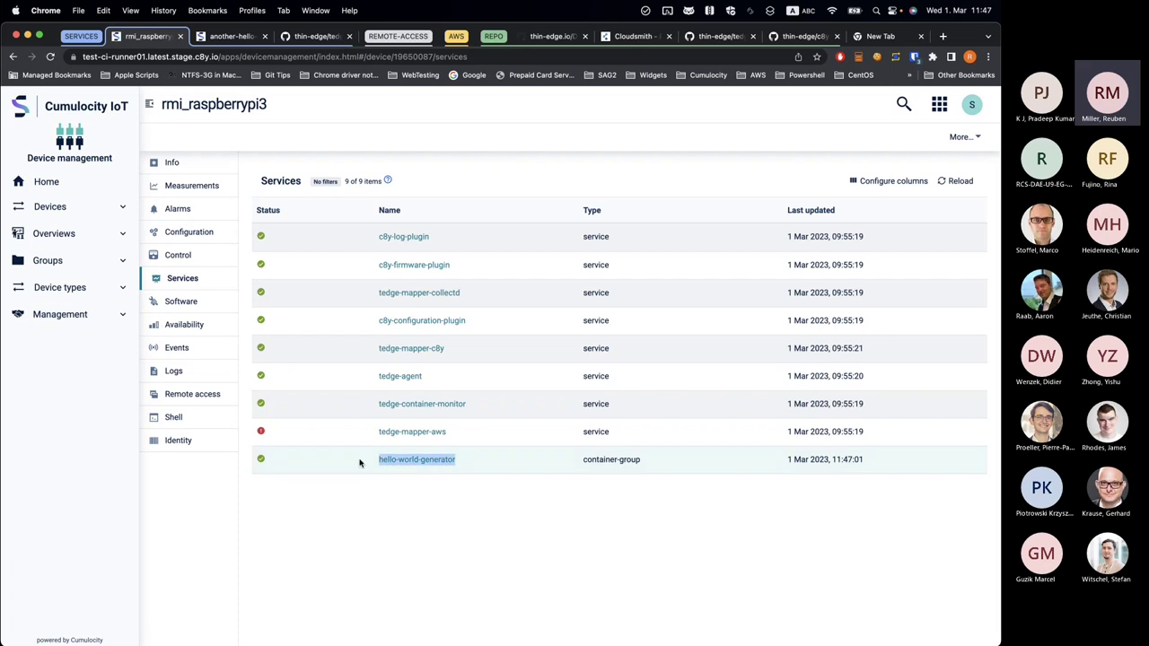
left_click(372, 494)
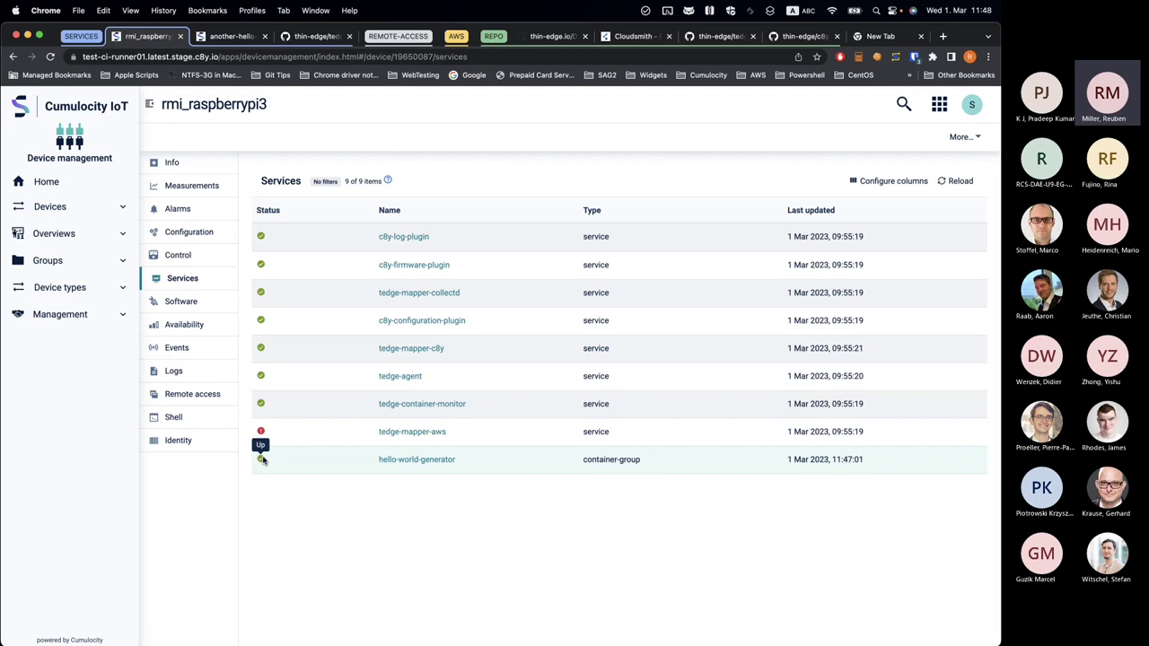
Step: Install another-hello-world-generator version 1.0.0::container-group on rmi_raspberrypi3 and apply the software changes
left_click(198, 302)
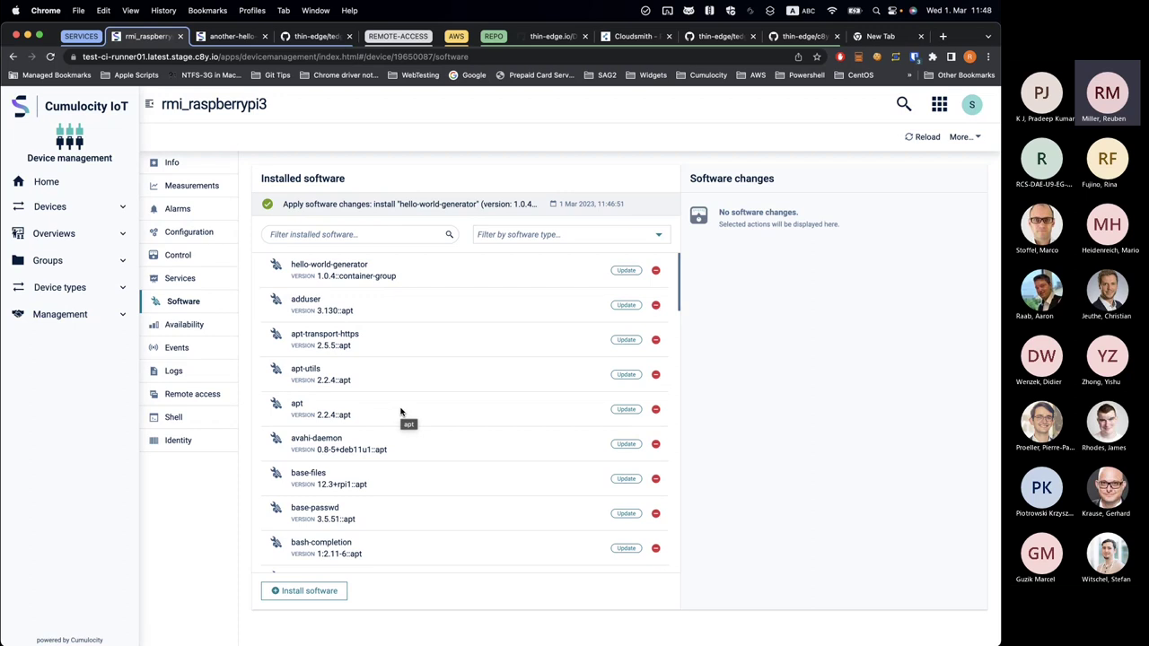
left_click(305, 591)
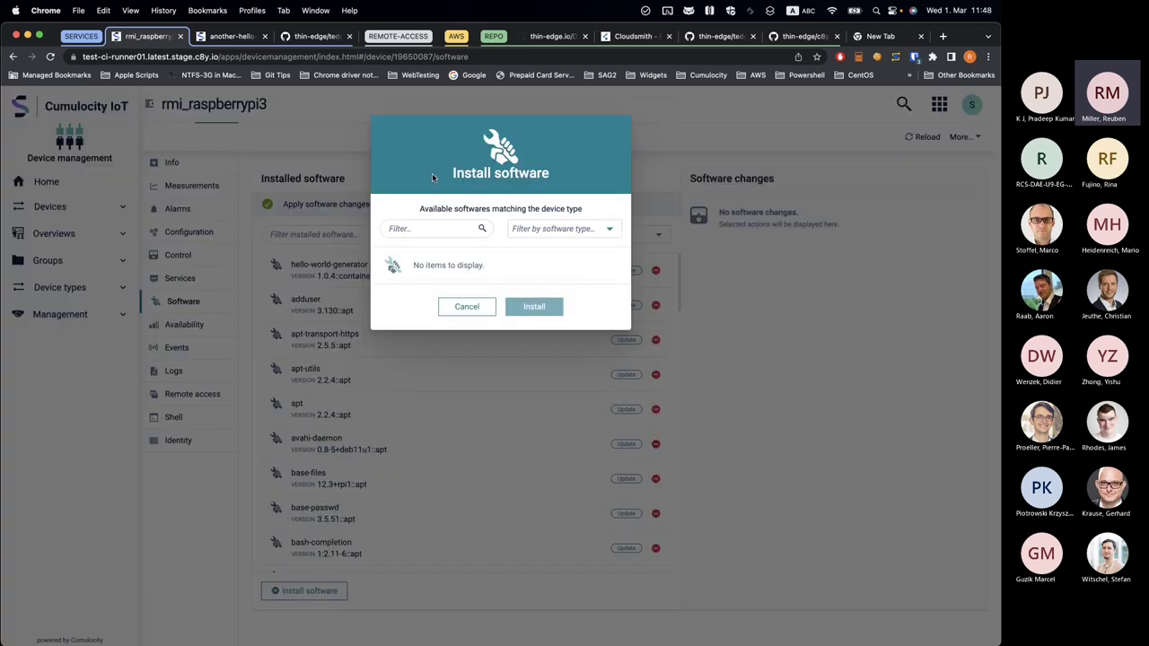
left_click(616, 259)
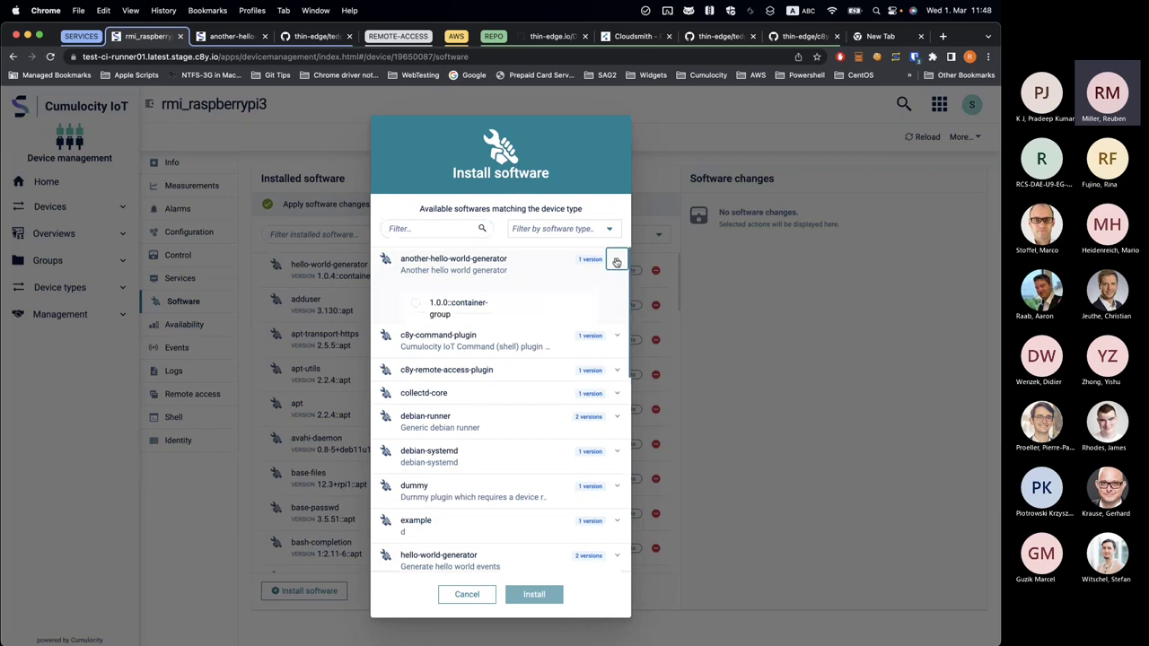
left_click(420, 304)
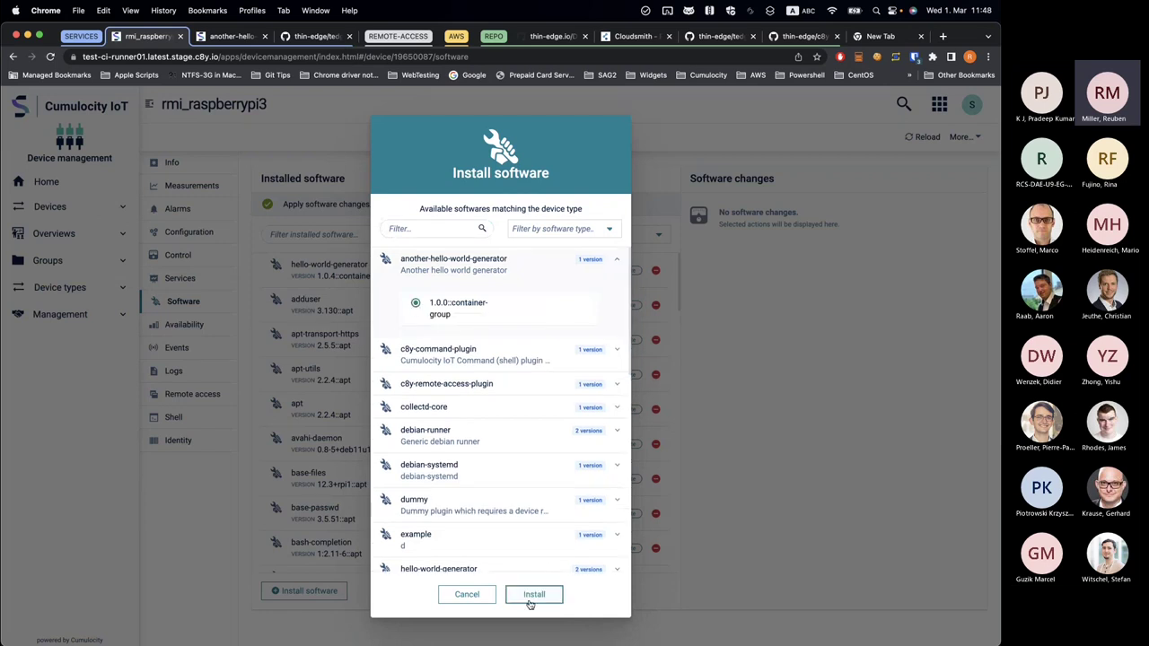
left_click(531, 596)
left_click(796, 590)
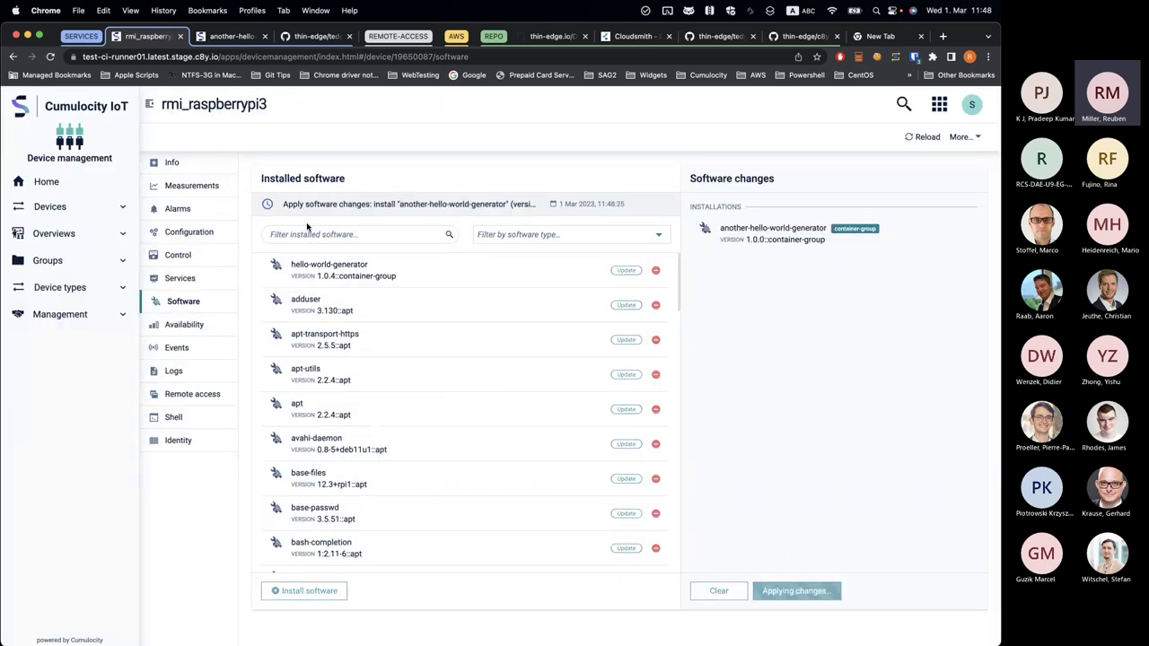
Step: Check rmi_raspberrypi3's events for another-hello-world-generator messages and compare the two container-group entries in its services list
left_click(198, 310)
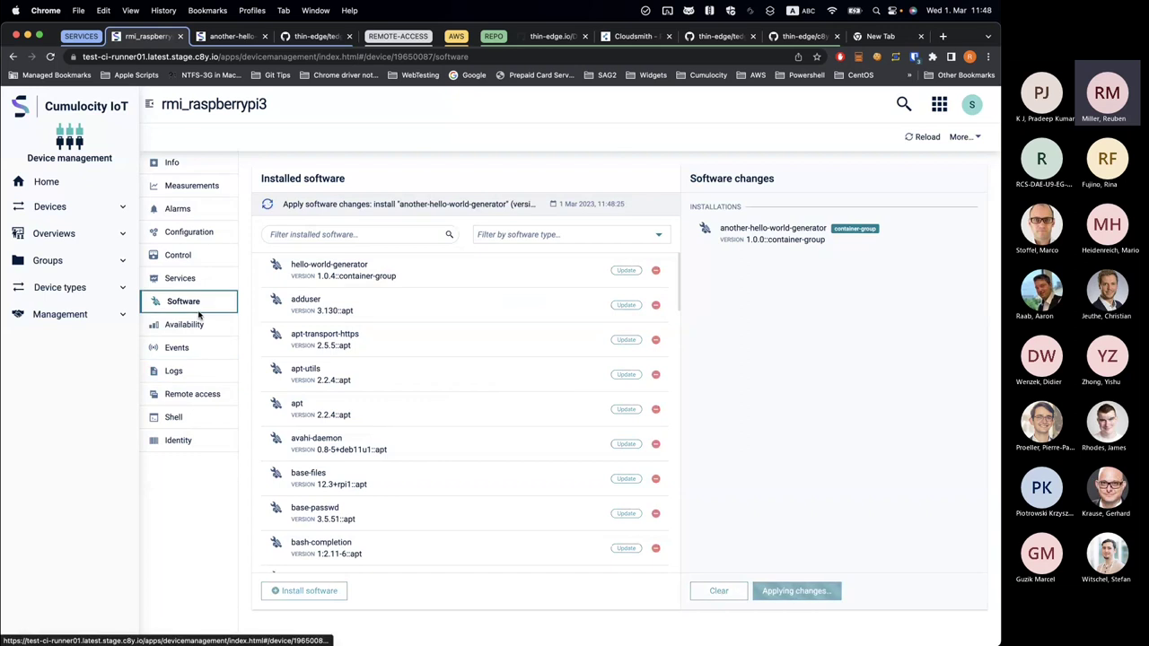
left_click(211, 347)
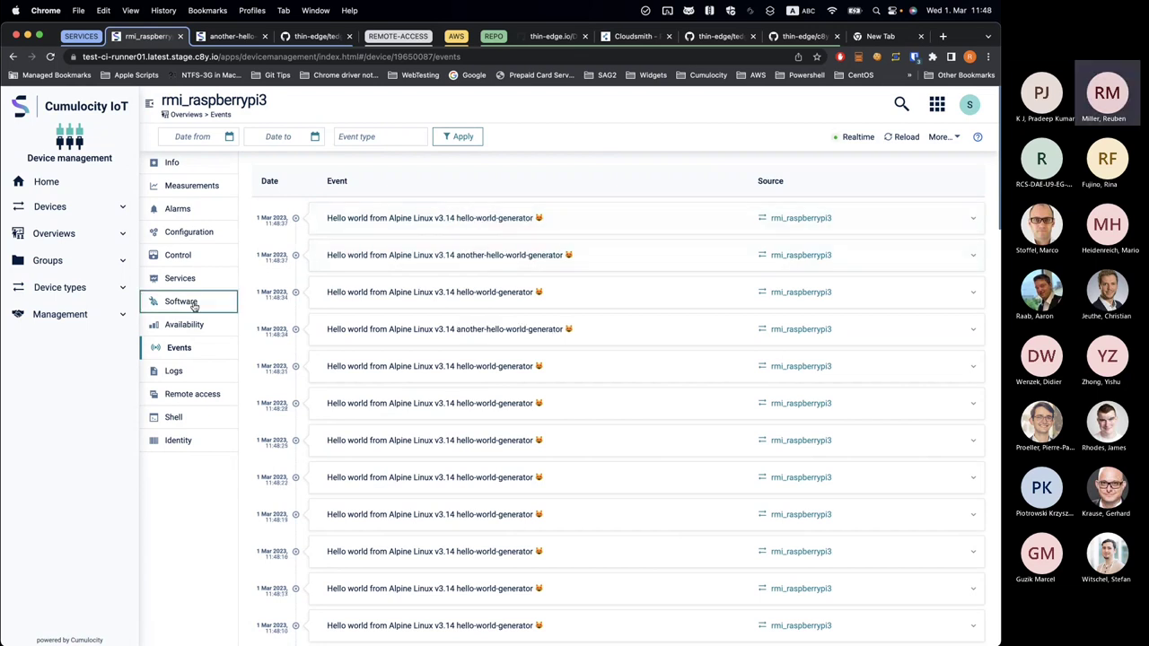
left_click(180, 279)
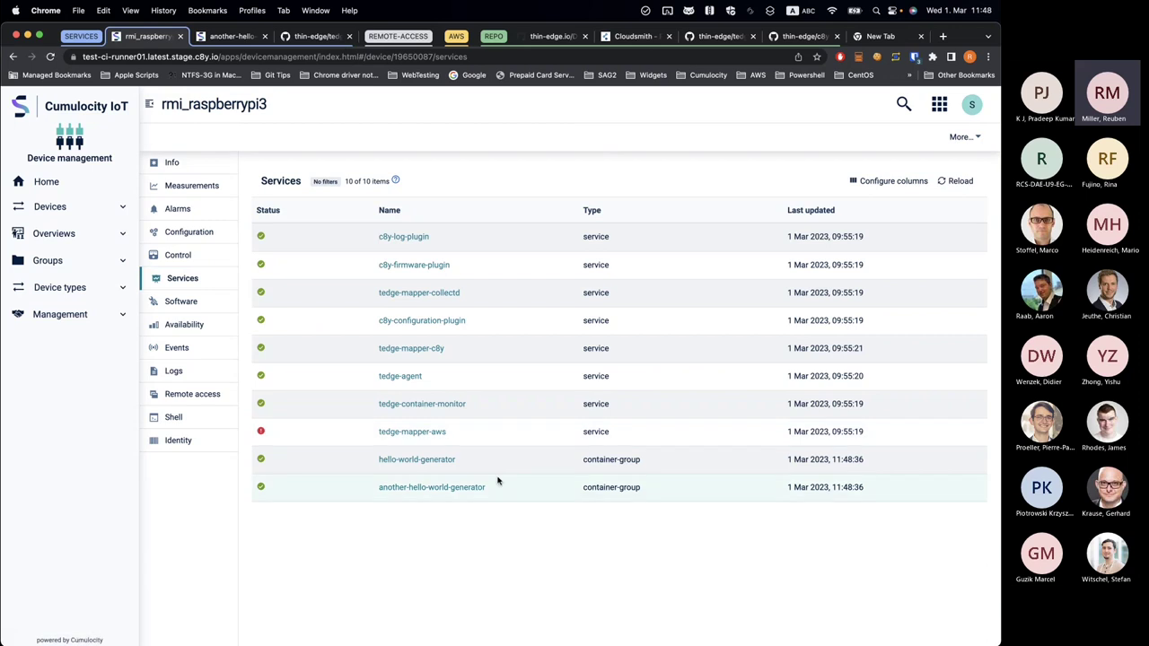
left_click_drag(458, 461, 372, 466)
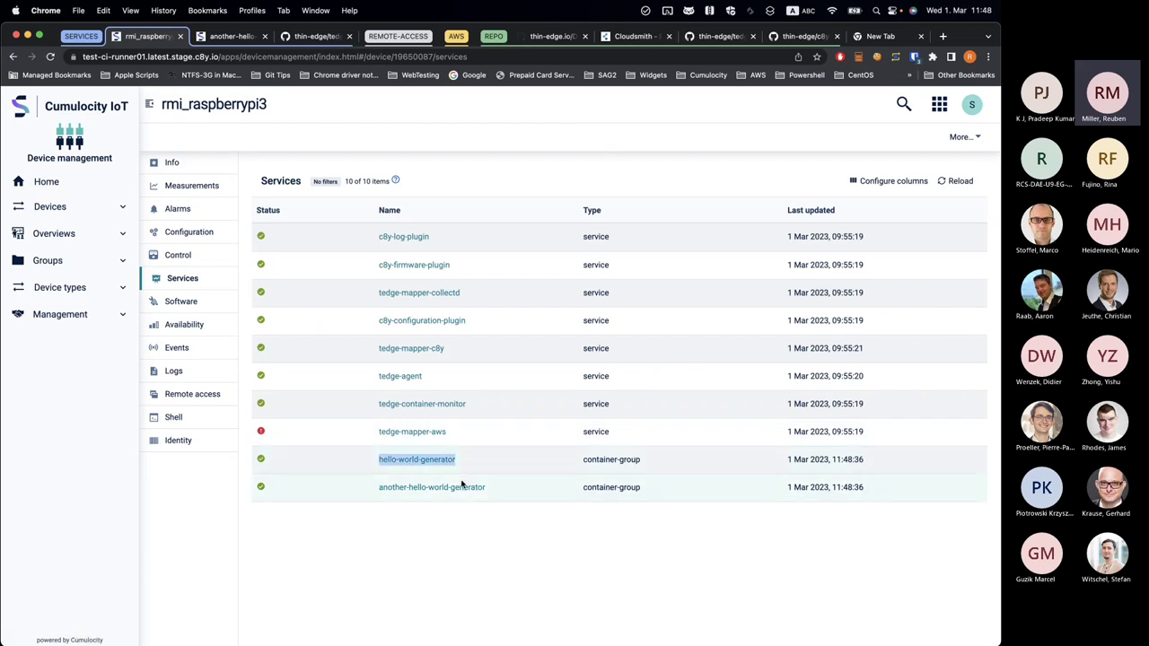
left_click_drag(462, 485, 371, 457)
left_click(411, 532)
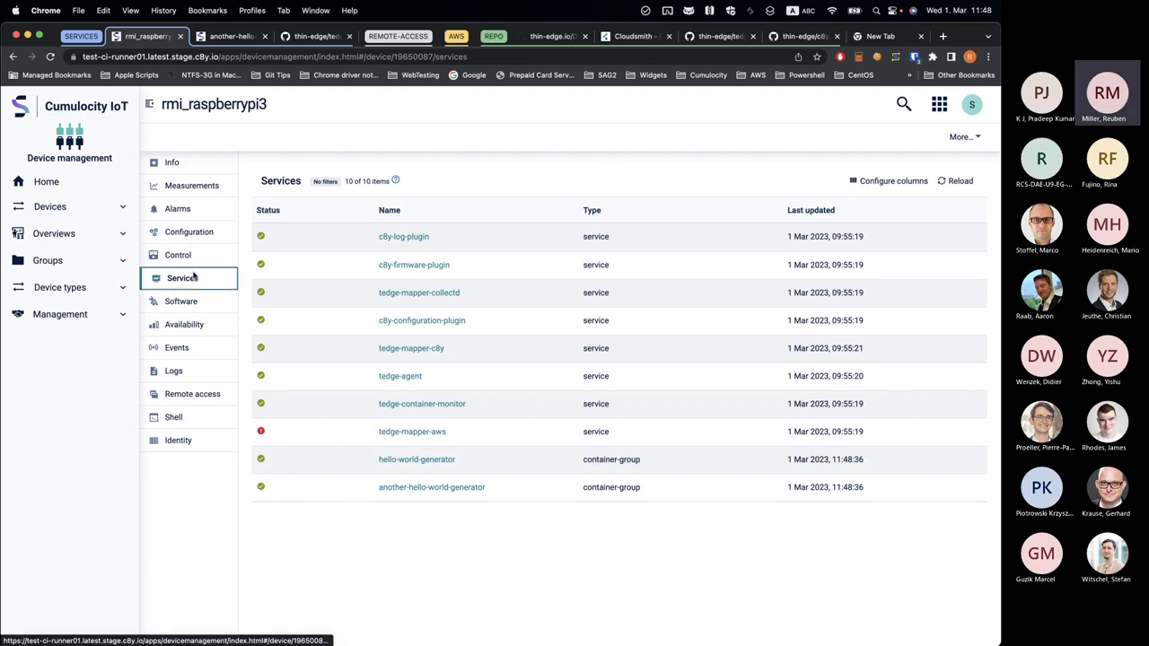
Step: Remove another-hello-world-generator version 1.0.0::container-group from rmi_raspberrypi3's installed software and apply the changes
left_click(190, 301)
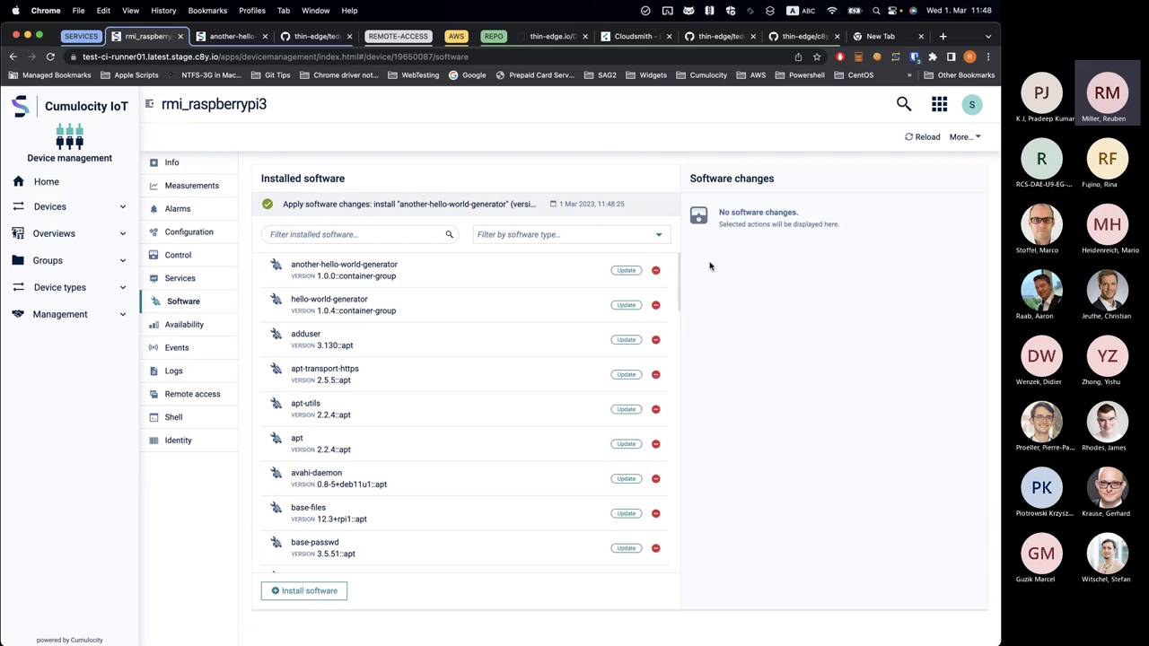
left_click(655, 270)
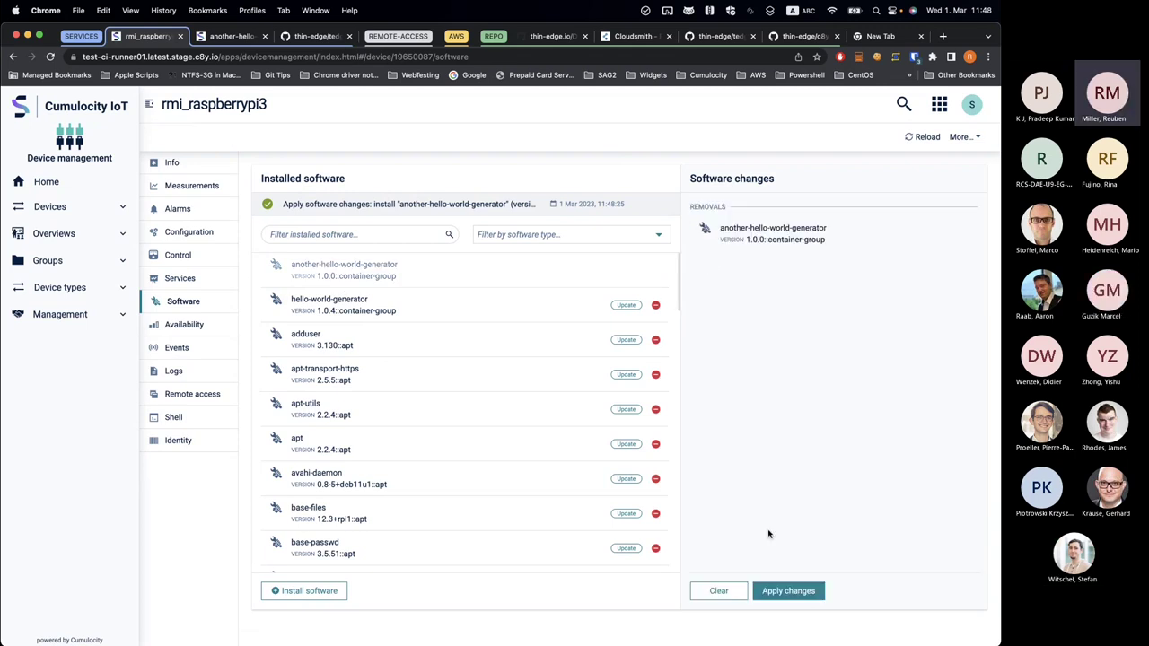
left_click(787, 591)
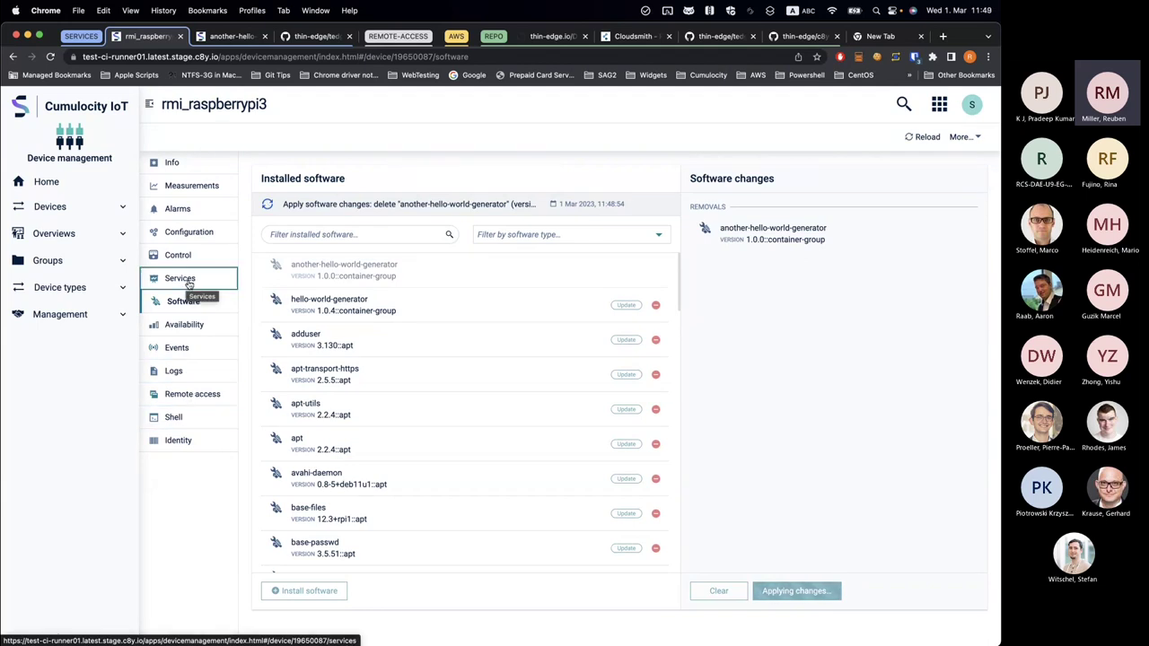
Step: Reload rmi_raspberrypi3's services, check its events, and examine the status of another-hello-world-generator after the removal
left_click(194, 283)
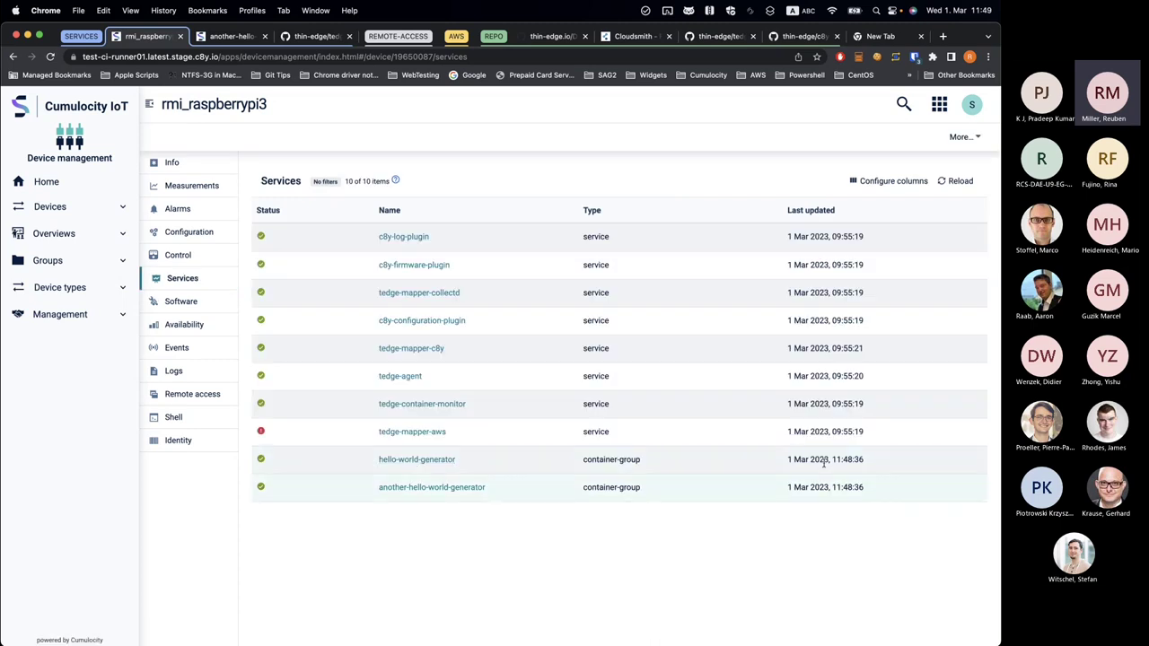
left_click(958, 181)
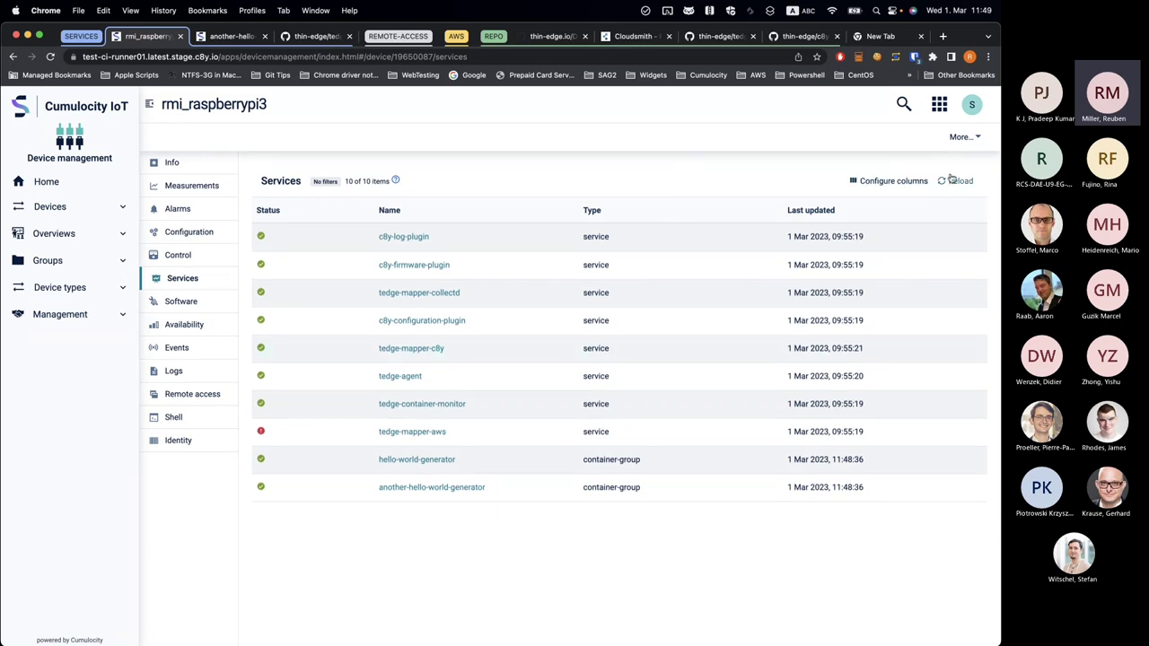
left_click(187, 350)
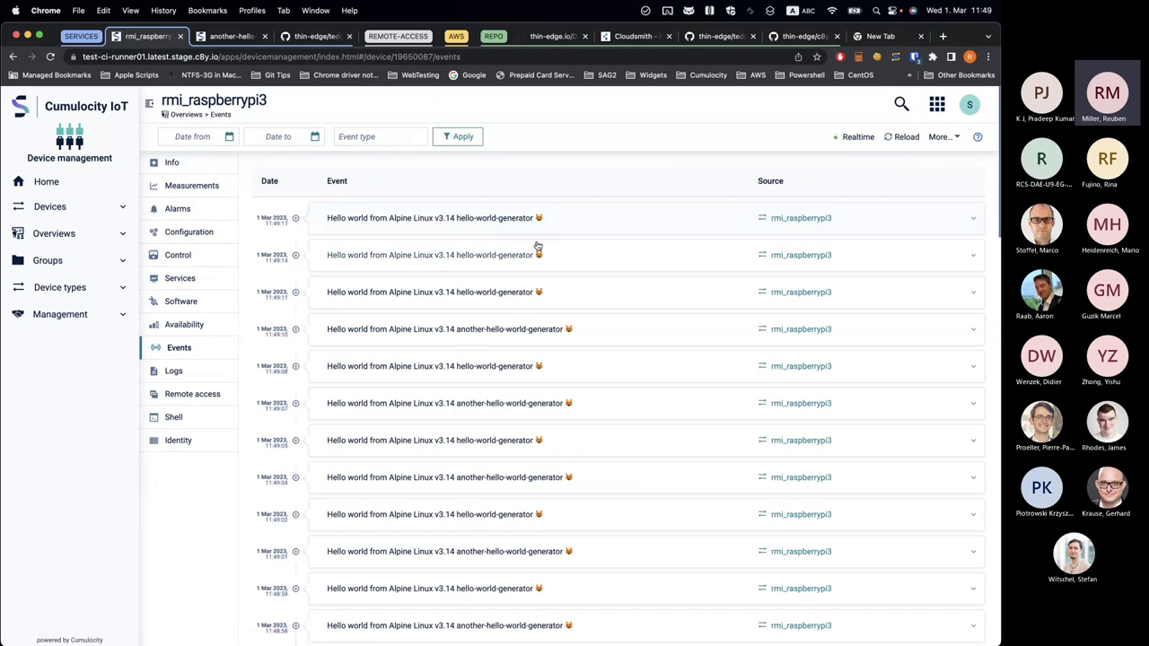
left_click(189, 283)
mouse_move(261, 487)
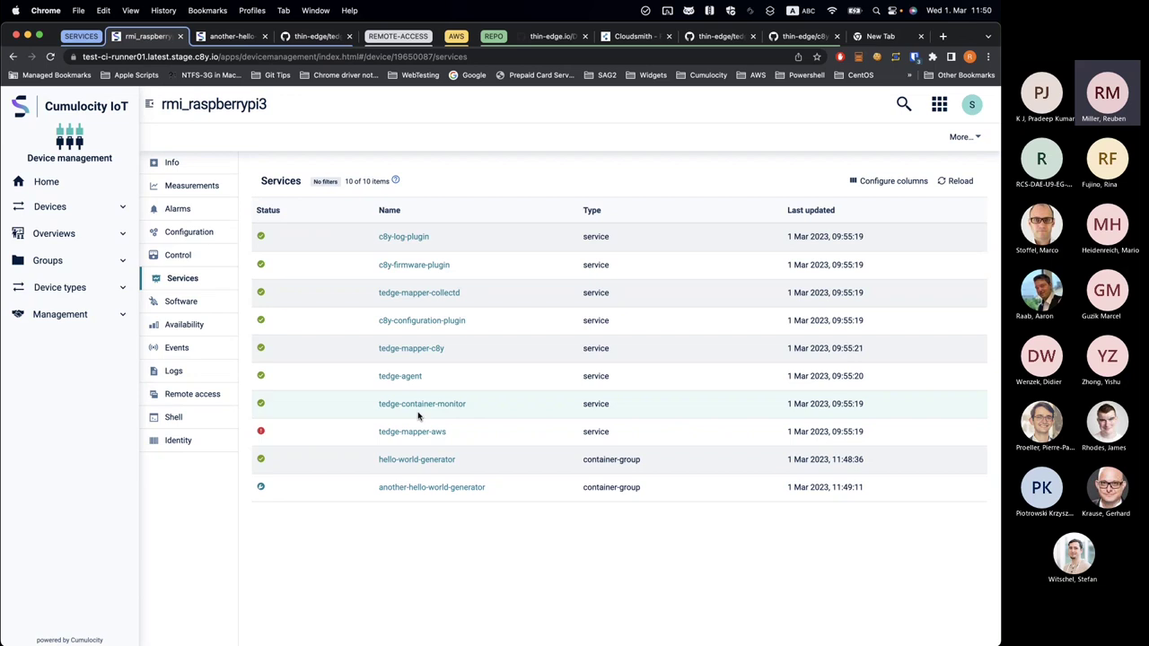
Step: Review the thin-edge/tedge-container-plugin repository on GitHub, reading the README's plugin summary and opening the src folder
left_click(318, 36)
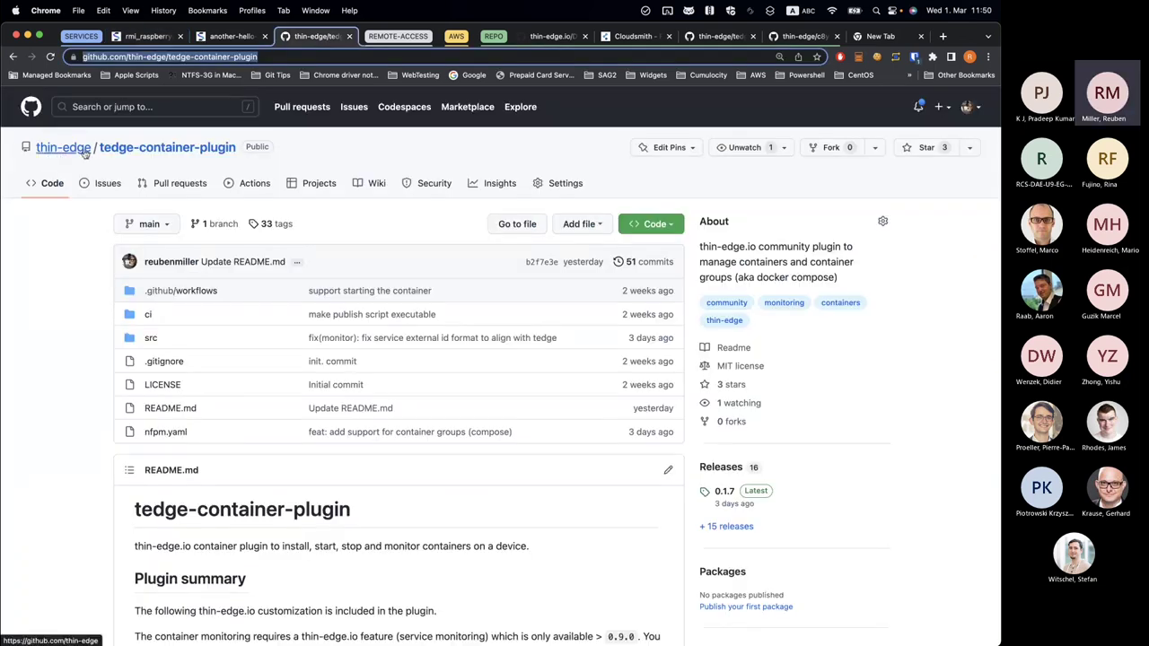
mouse_move(79, 147)
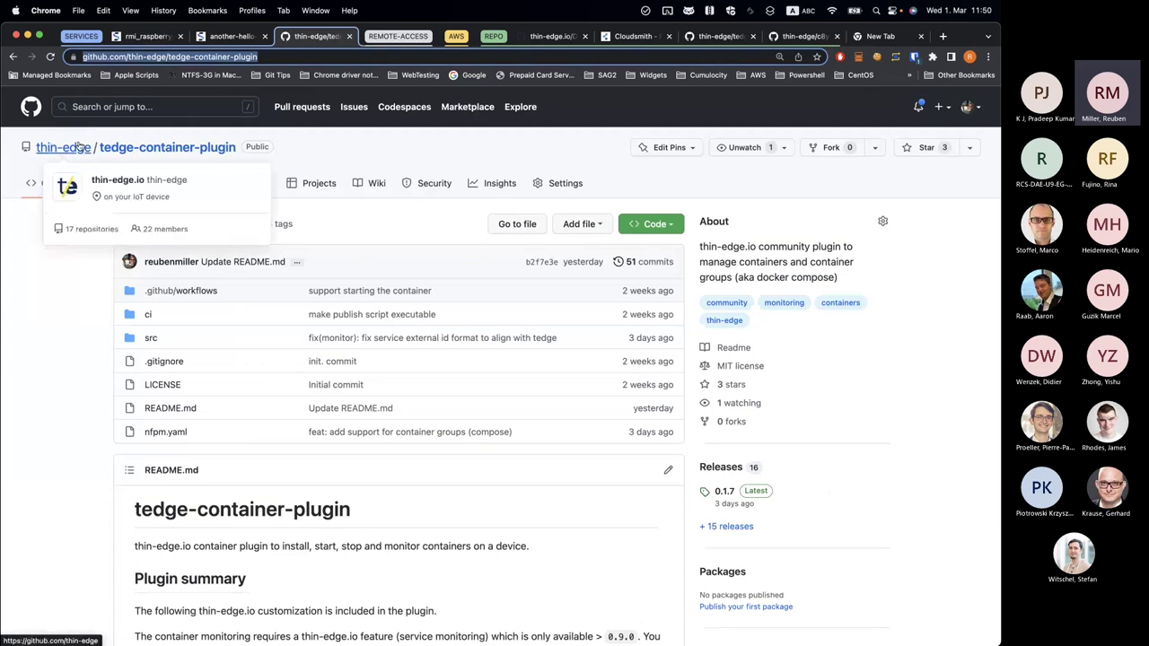
left_click(303, 156)
scroll(377, 363, "down", 10)
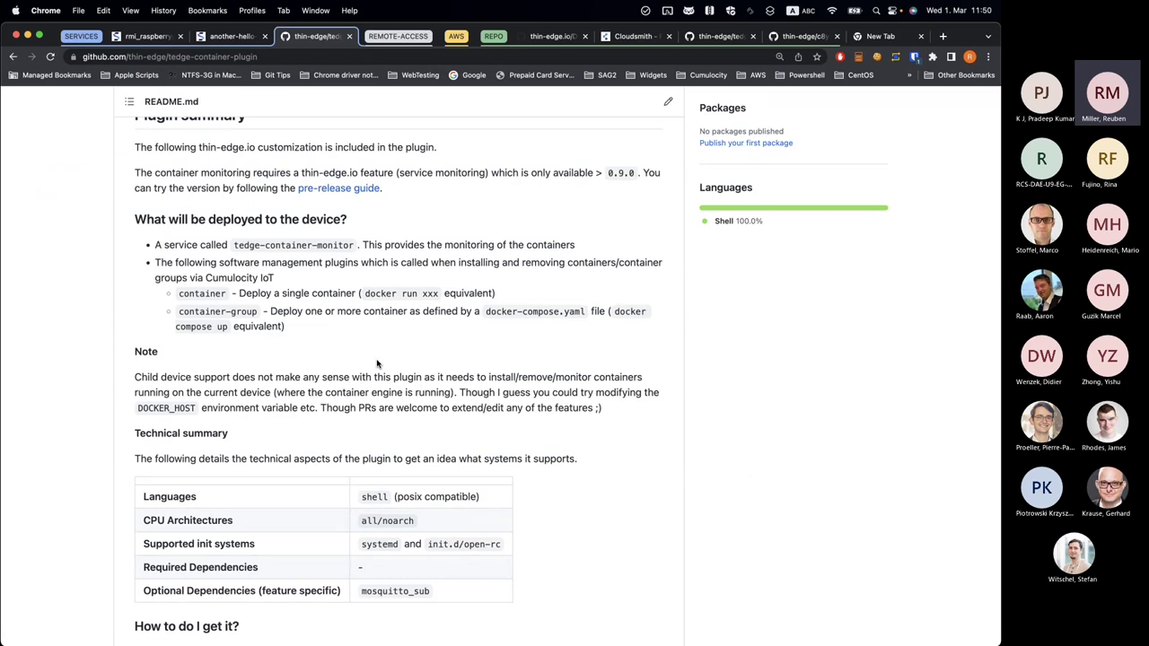
scroll(372, 363, "down", 3)
scroll(365, 363, "up", 3)
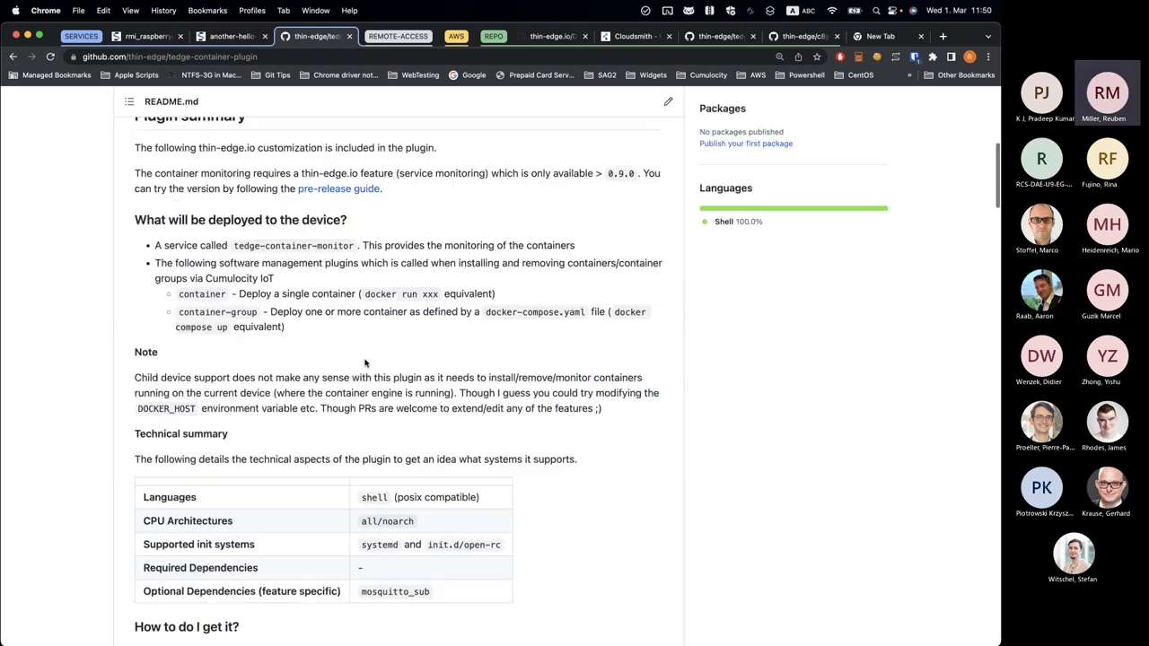
scroll(366, 363, "up", 5)
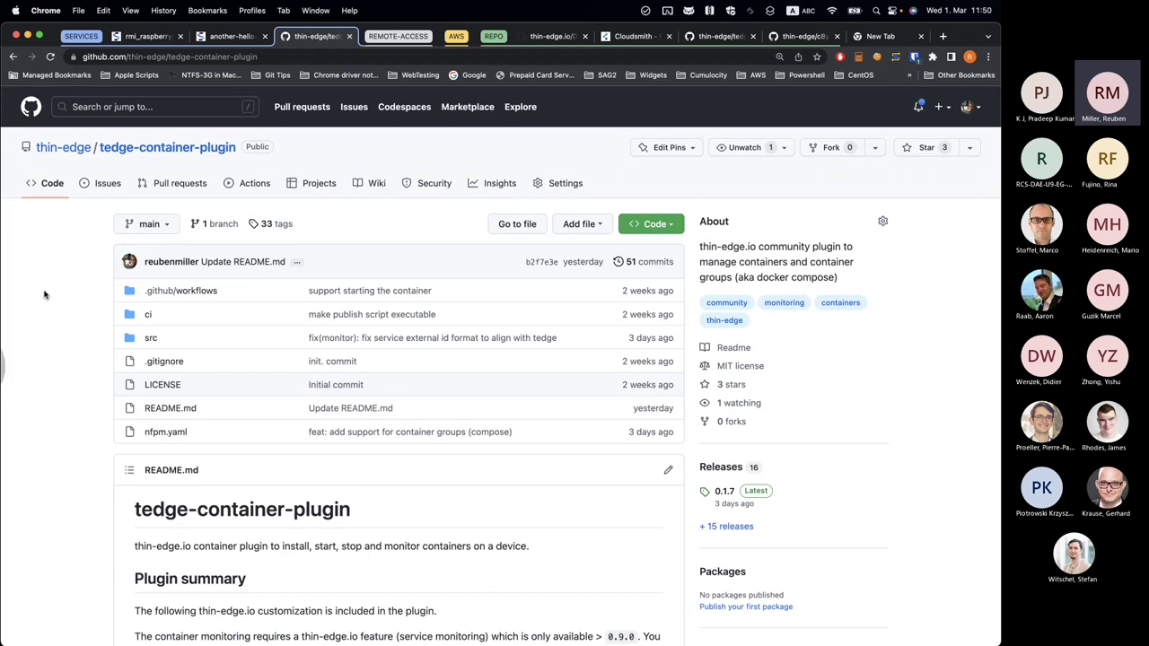
left_click(150, 337)
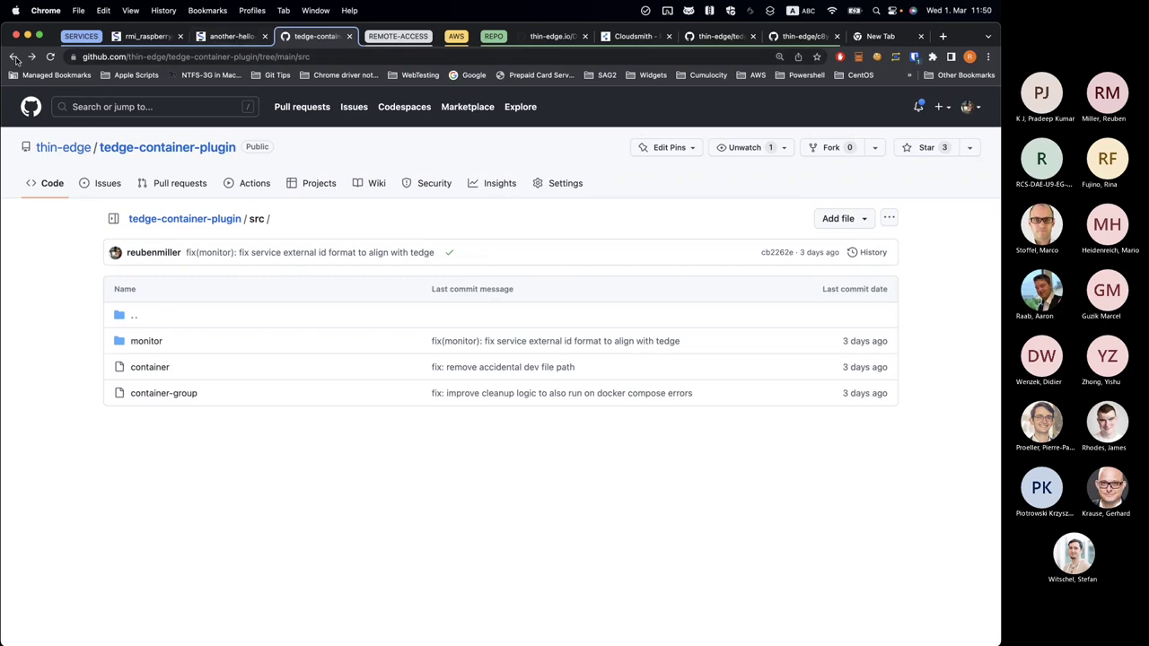
Step: Switch to the remote-access copy of rmi_raspberrypi3 in Cumulocity and filter its installed software by "remote" to find c8y-remote-access-plugin
left_click(81, 36)
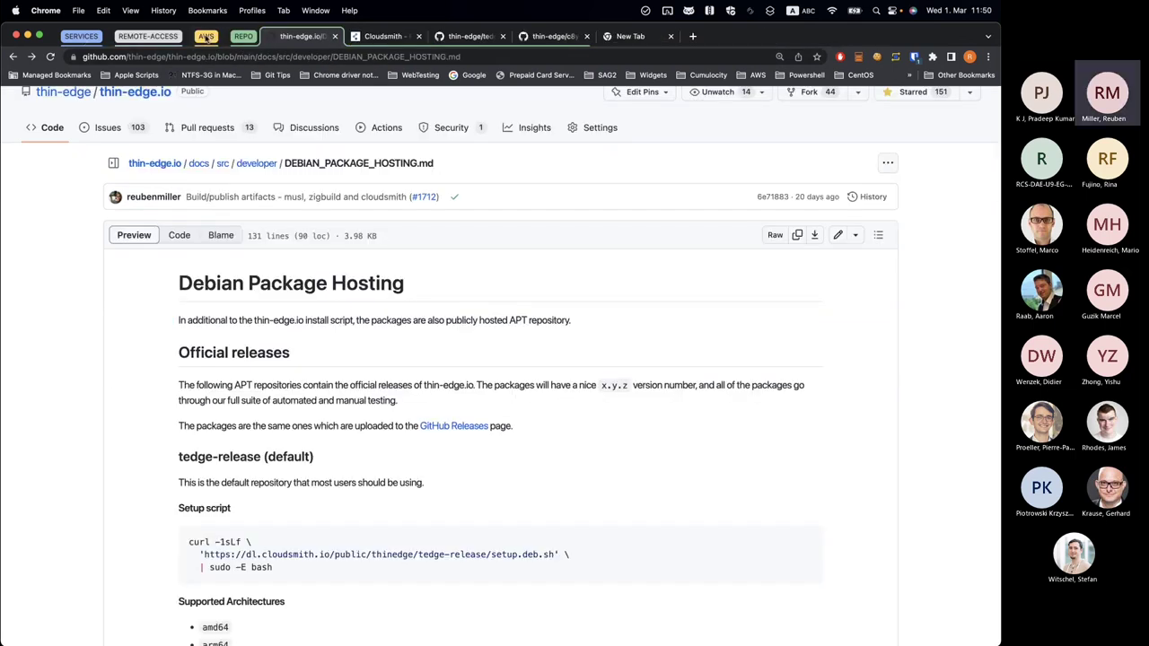
left_click(149, 36)
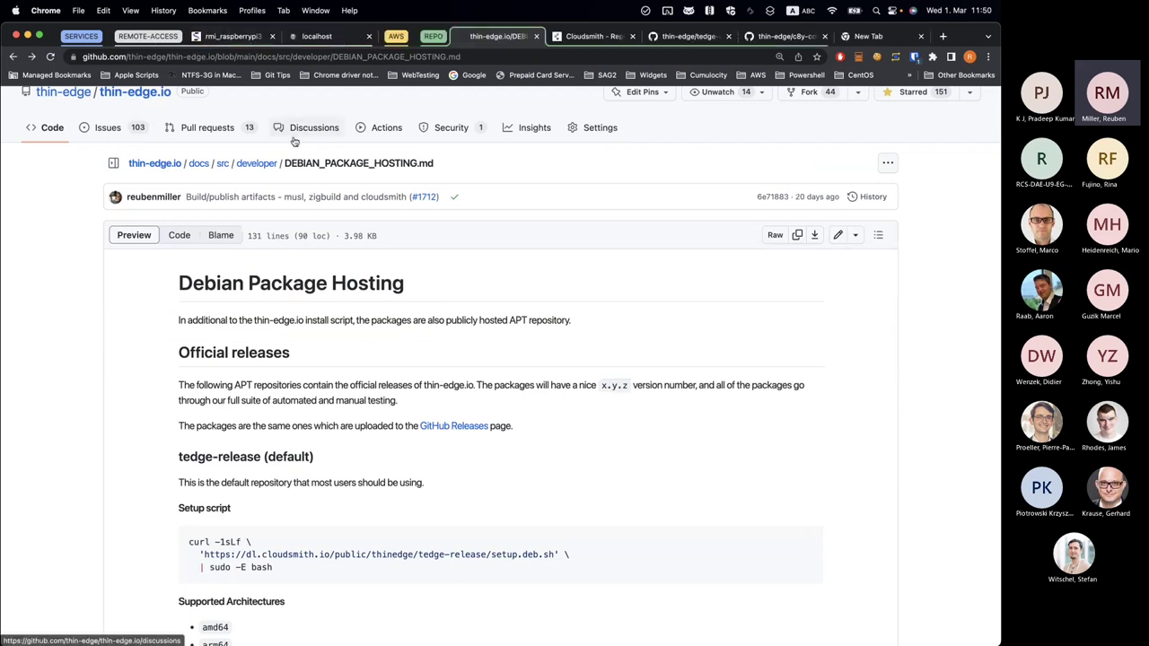
left_click(225, 38)
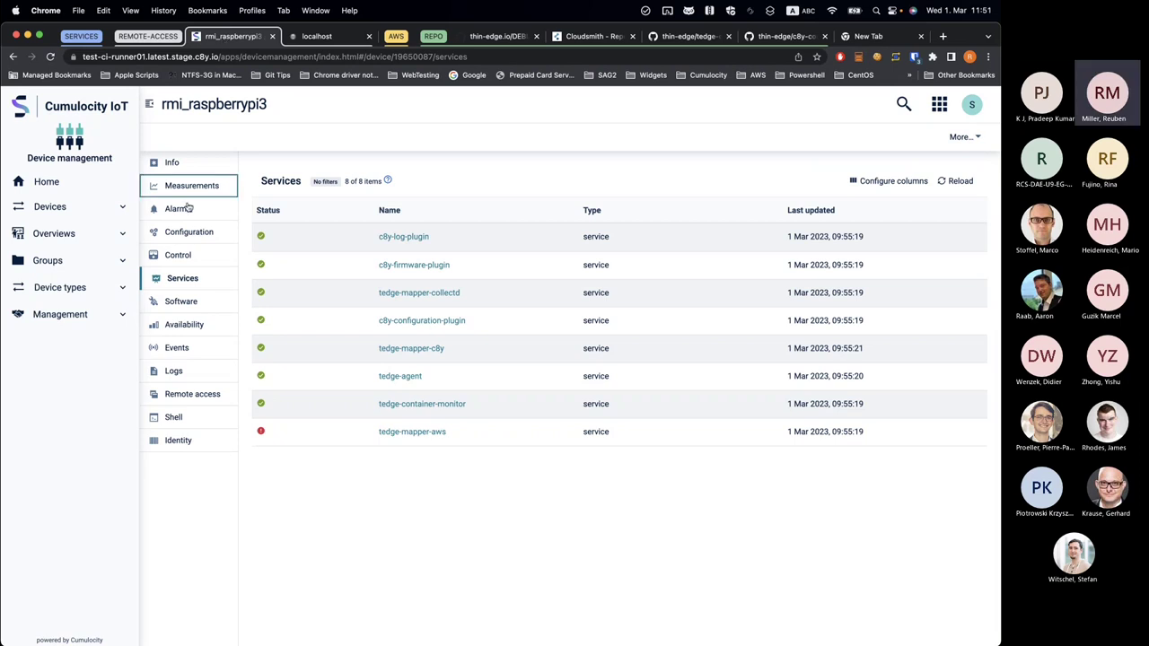
left_click(184, 302)
left_click(341, 234)
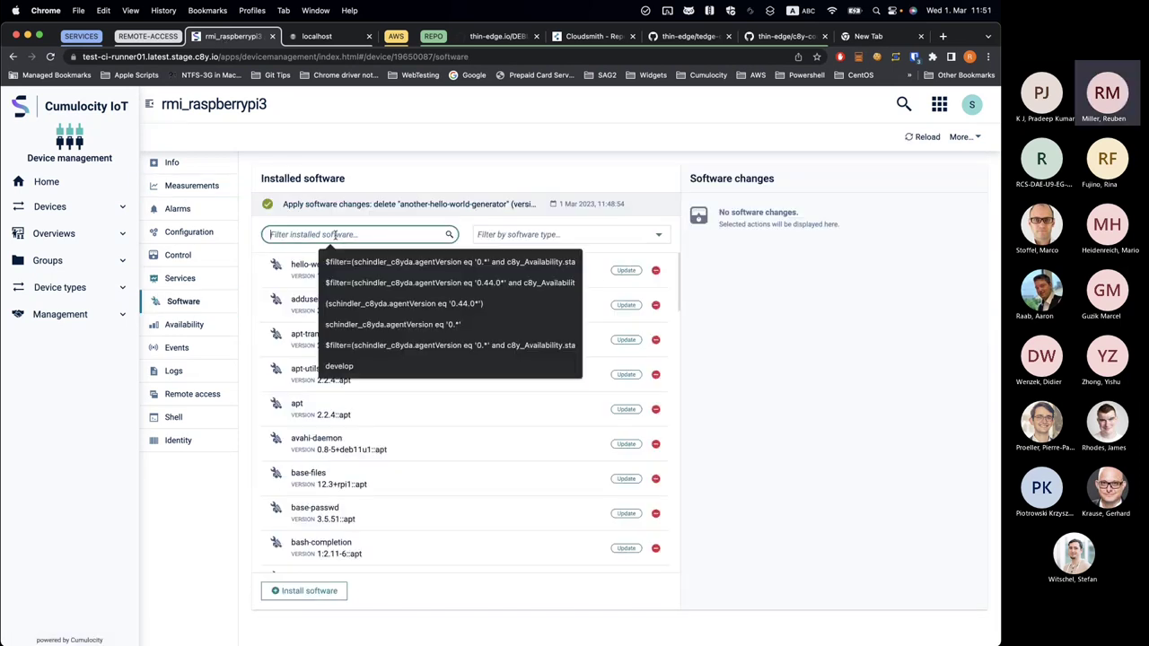
type("remote")
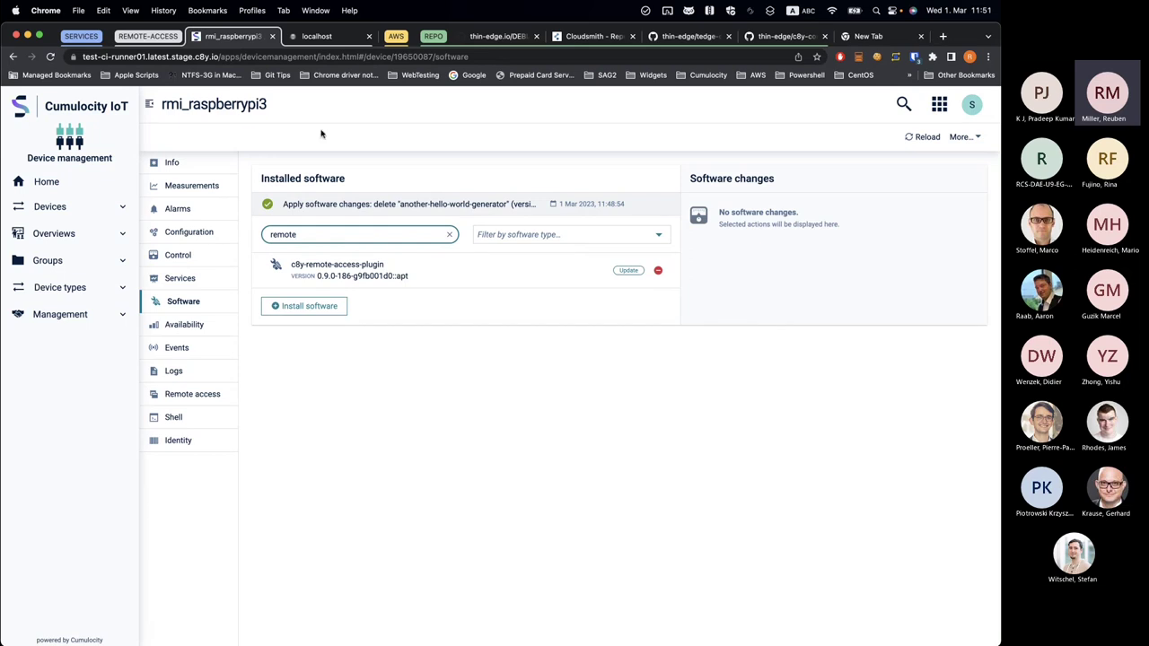
left_click_drag(385, 263, 288, 267)
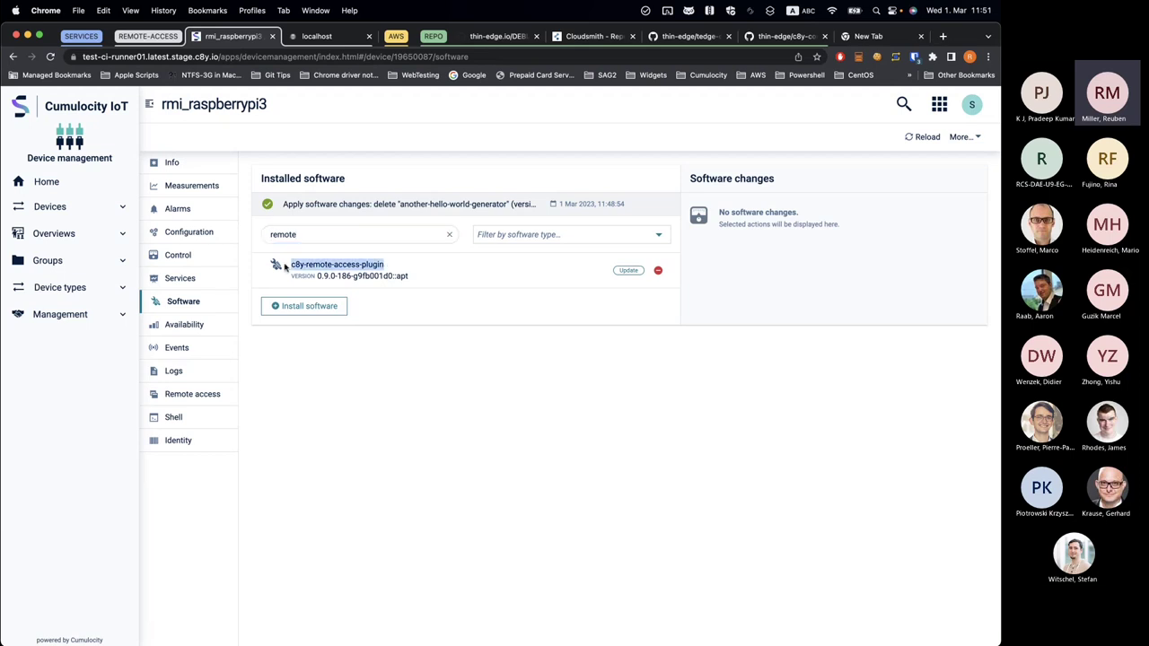
left_click(373, 496)
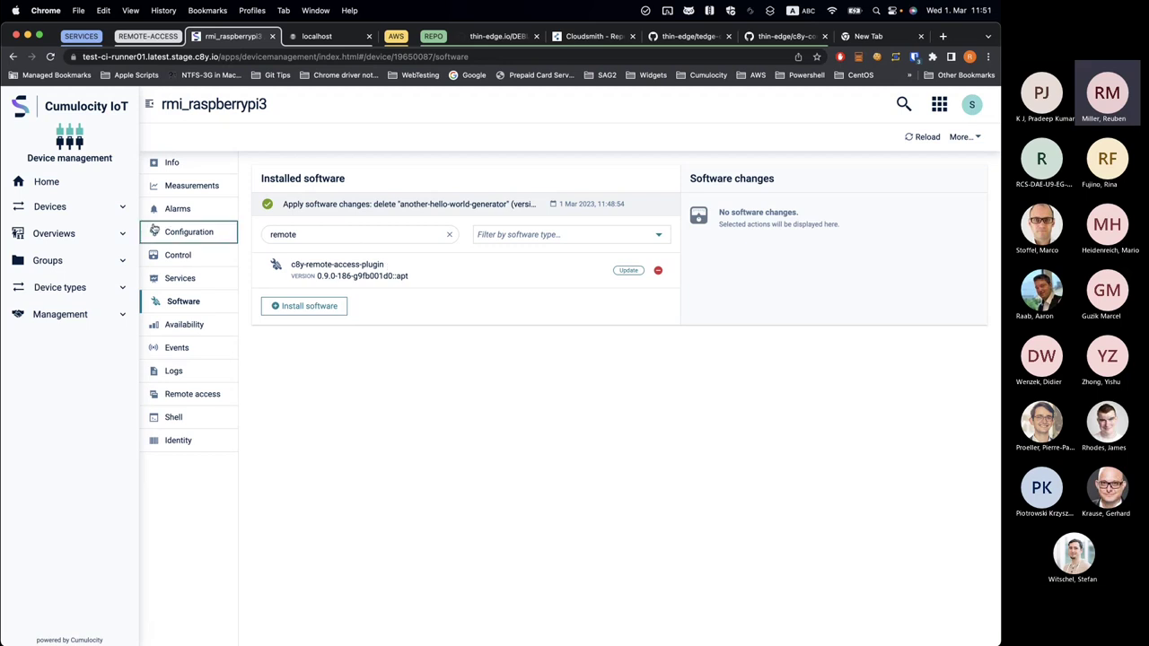
Step: Connect to rmi_raspberrypi3 through the webssh remote access endpoint and reposition the terminal window
left_click(197, 393)
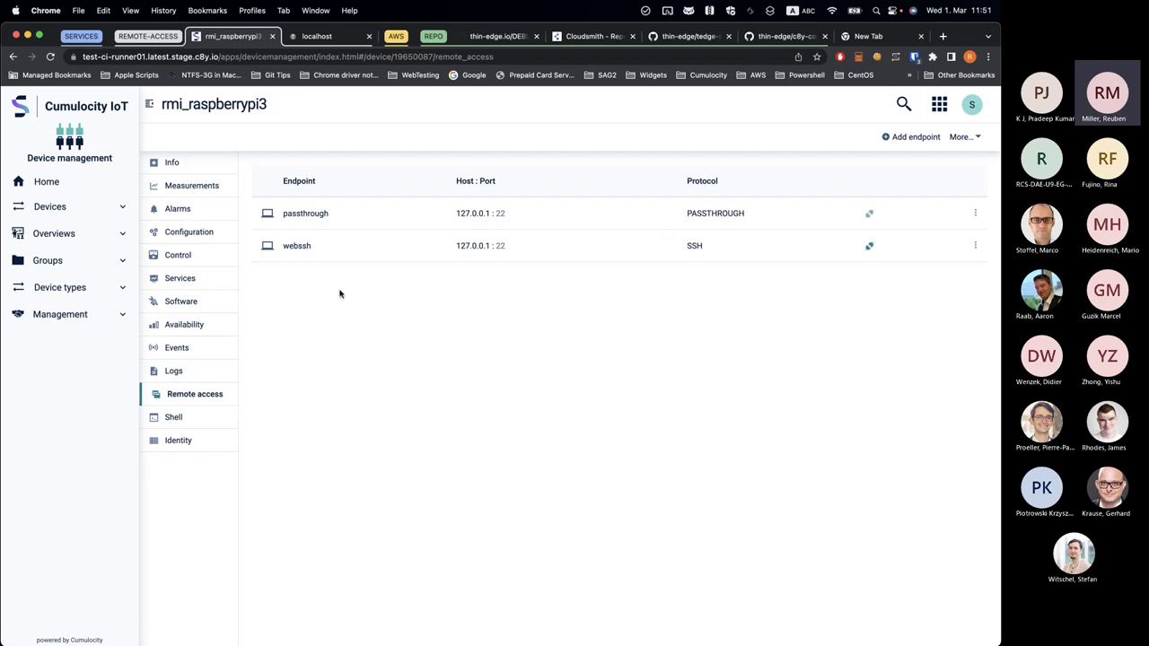
left_click_drag(321, 244, 287, 245)
left_click(869, 245)
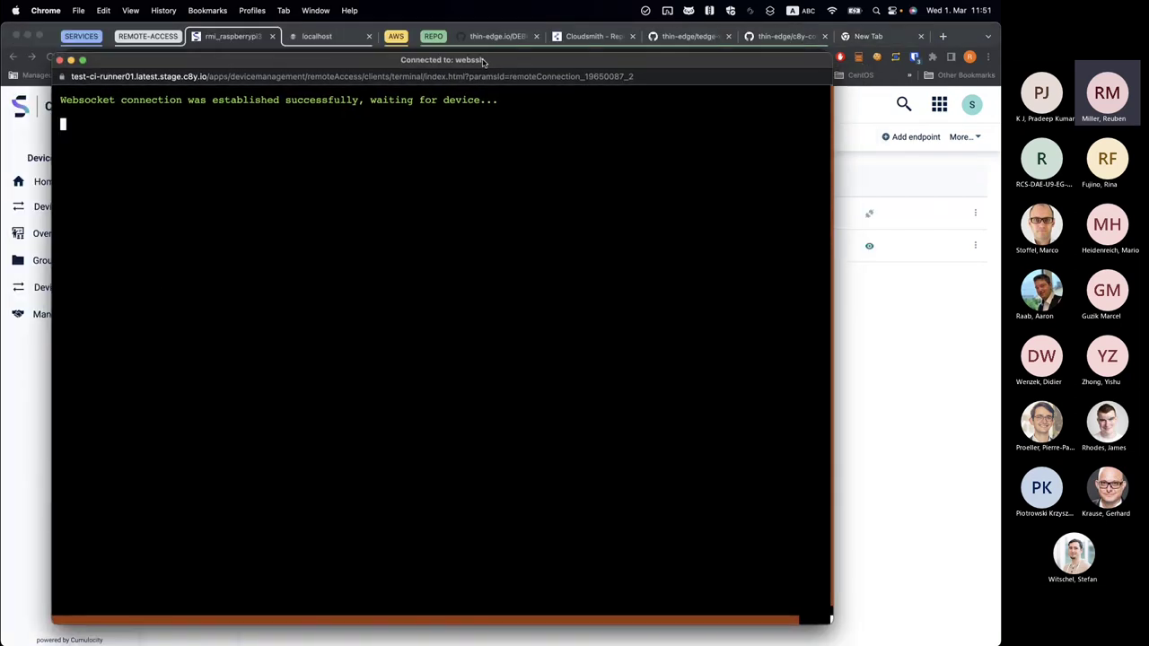
left_click_drag(302, 59, 336, 70)
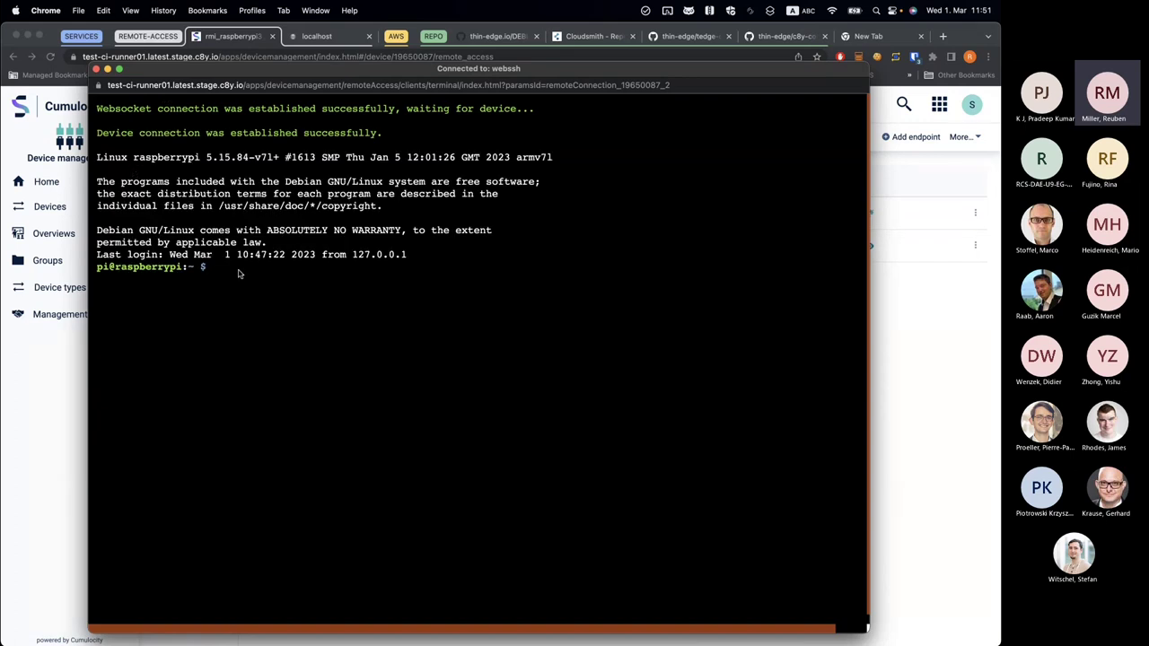
Step: List the home directory's files in the webssh terminal with ls -l and return to the remote access endpoints
type("ls -l")
key("Return")
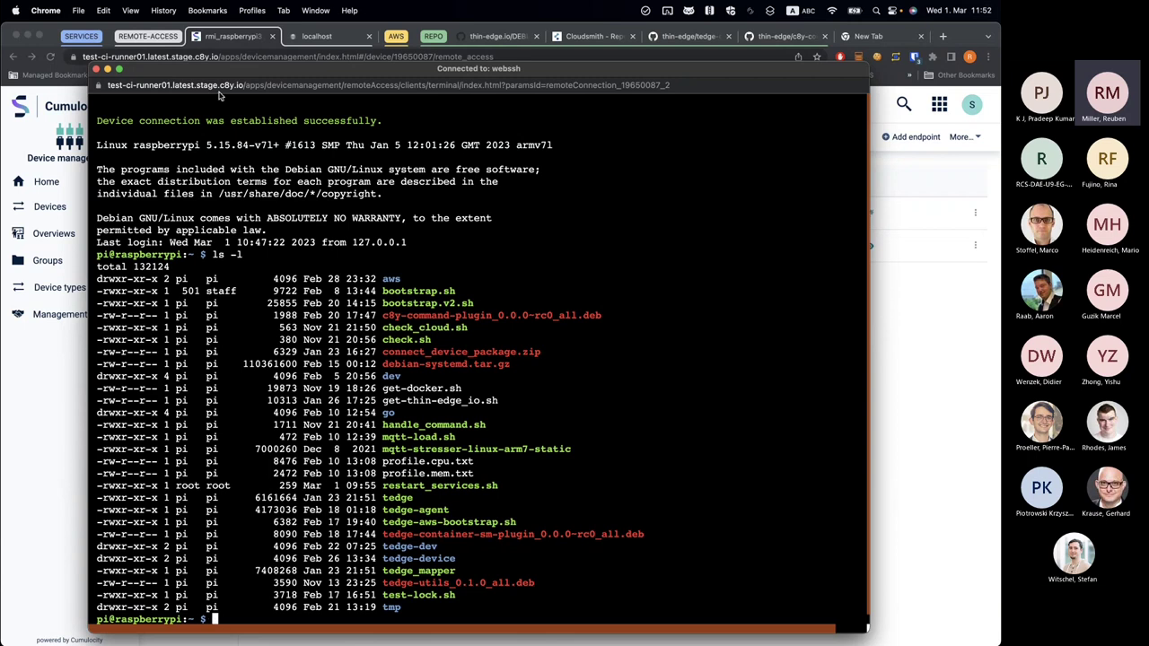
left_click(135, 58)
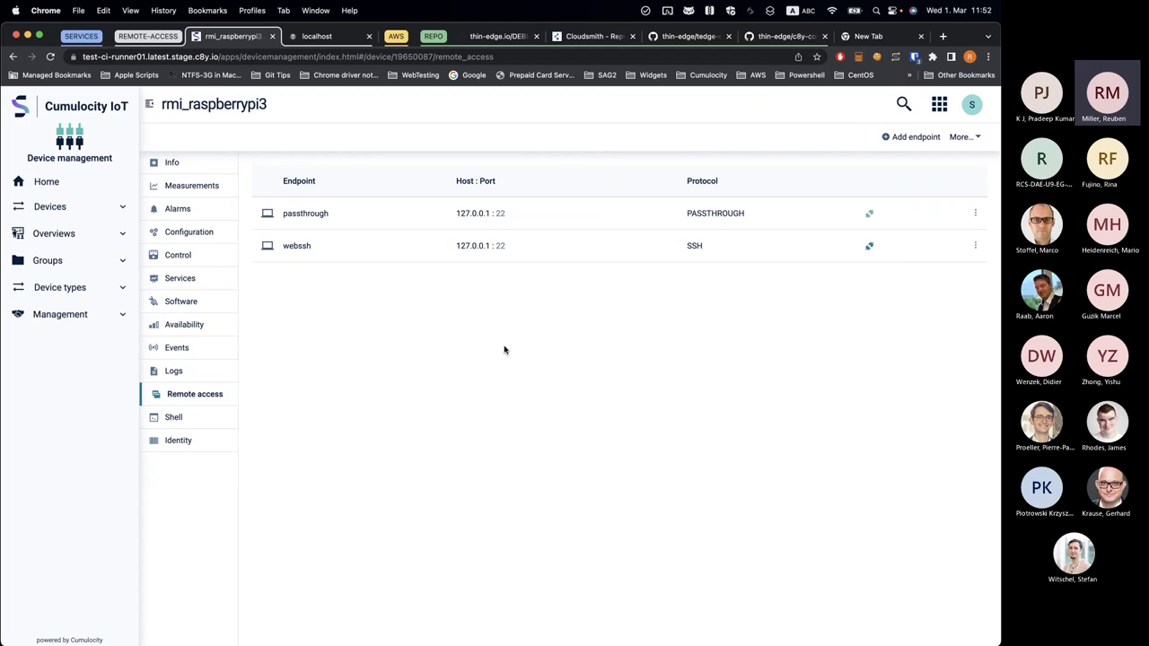
Step: Highlight the webssh endpoint's host and port and the passthrough endpoint's protocol in the remote access list
left_click_drag(508, 246, 450, 251)
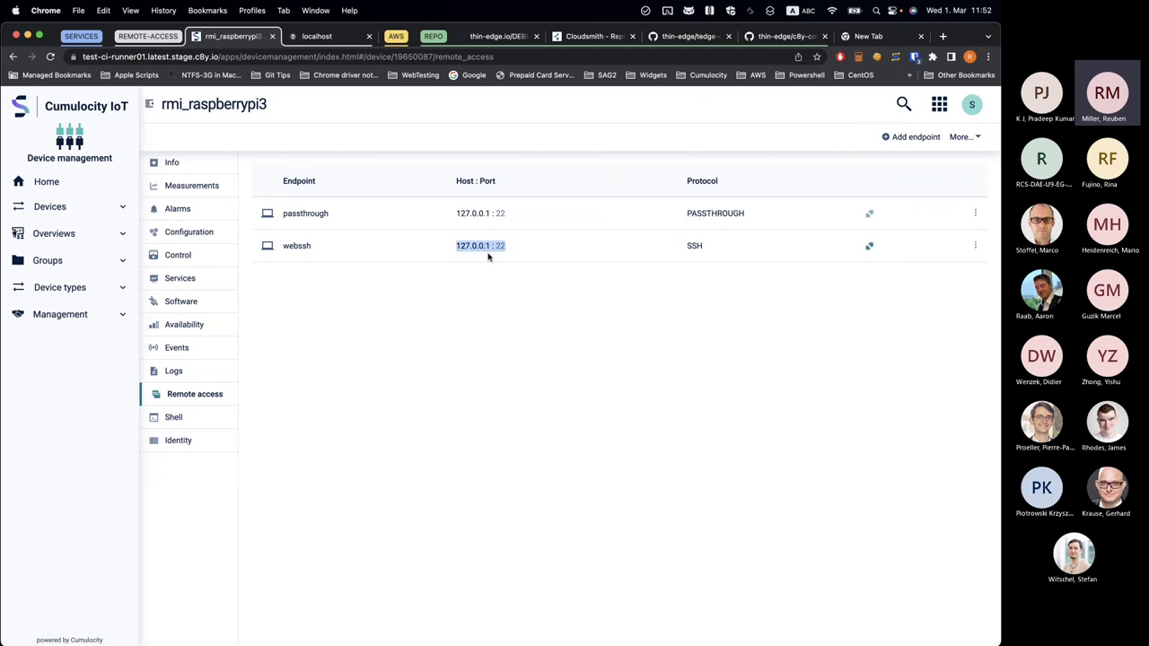
left_click(460, 244)
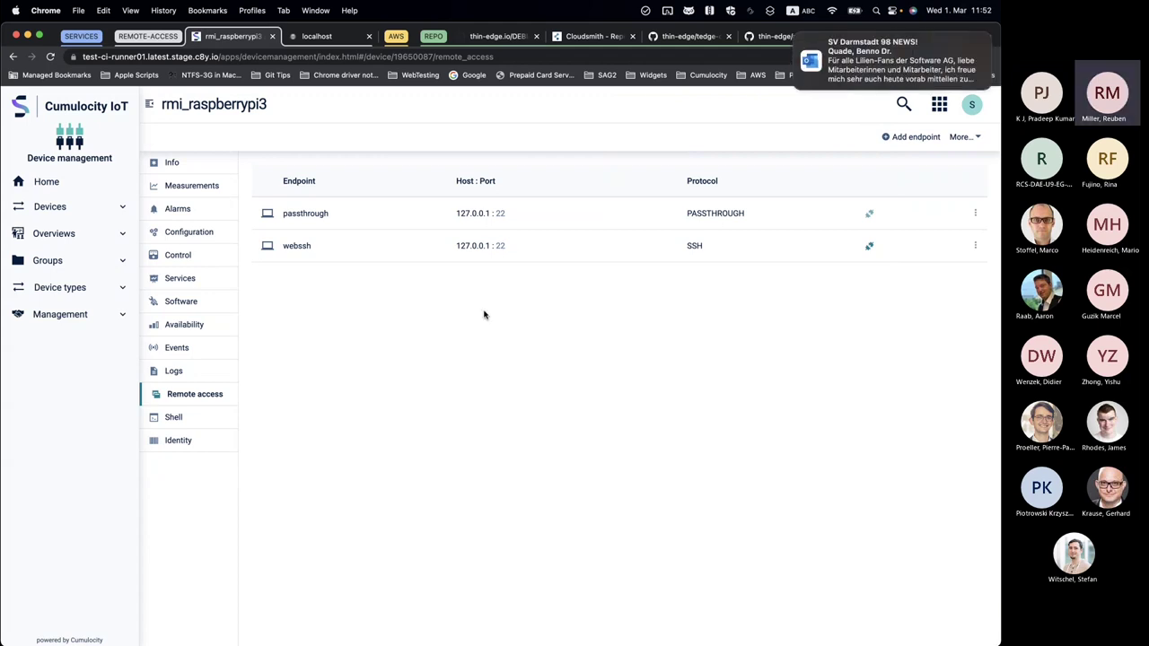
left_click(795, 37)
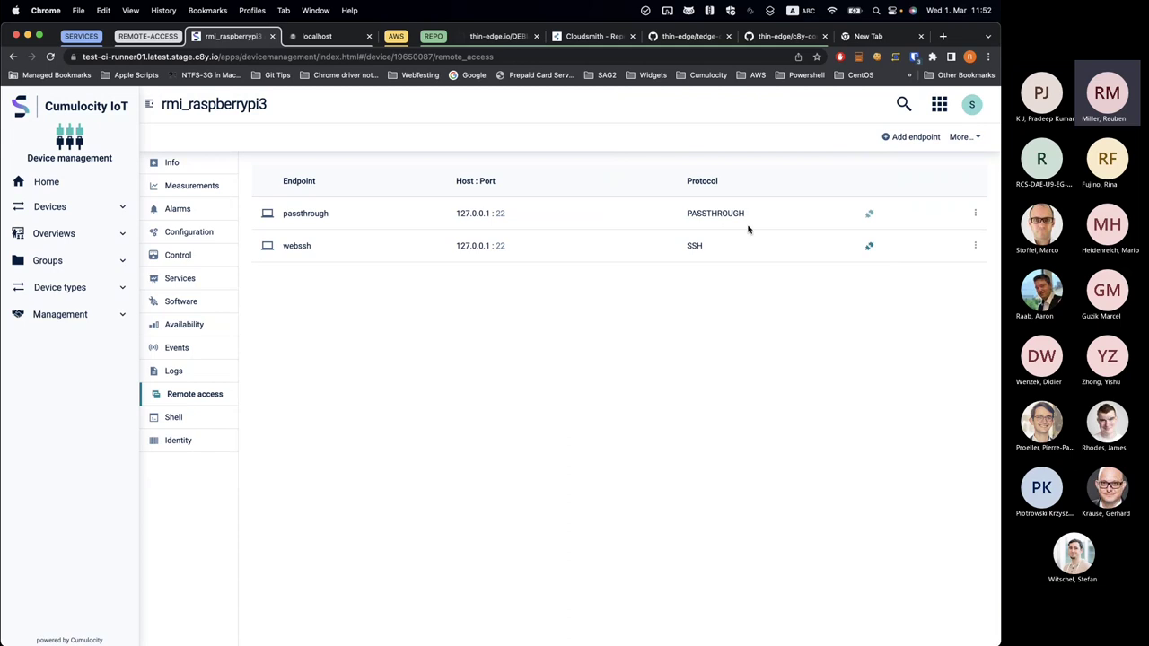
left_click_drag(749, 217, 686, 214)
left_click(648, 435)
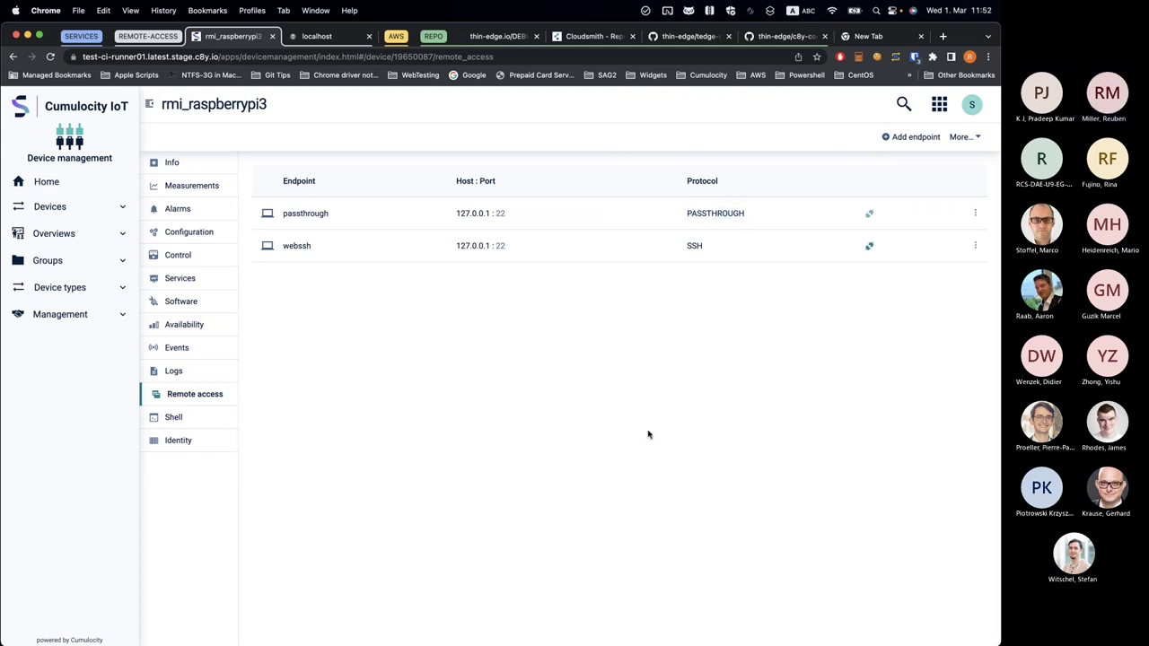
Step: Place the browser beside the iTerm2 terminal, collapse the Cumulocity navigator, and show rmi_raspberrypi3's control operations
key("ctrl+alt+Right")
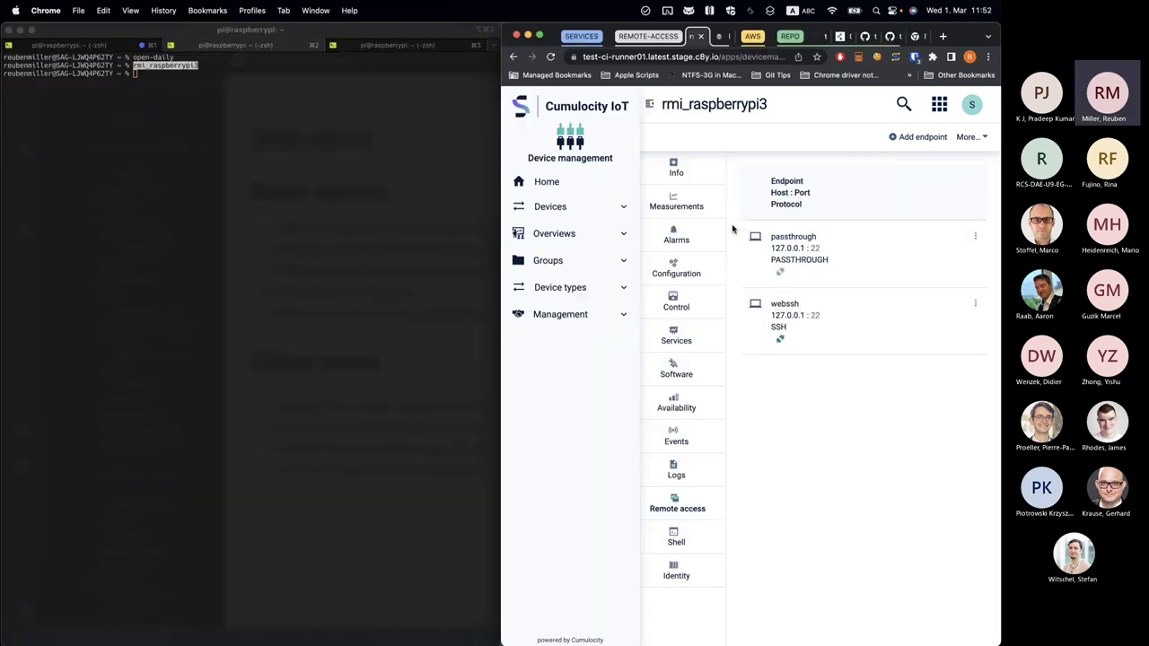
left_click(313, 258)
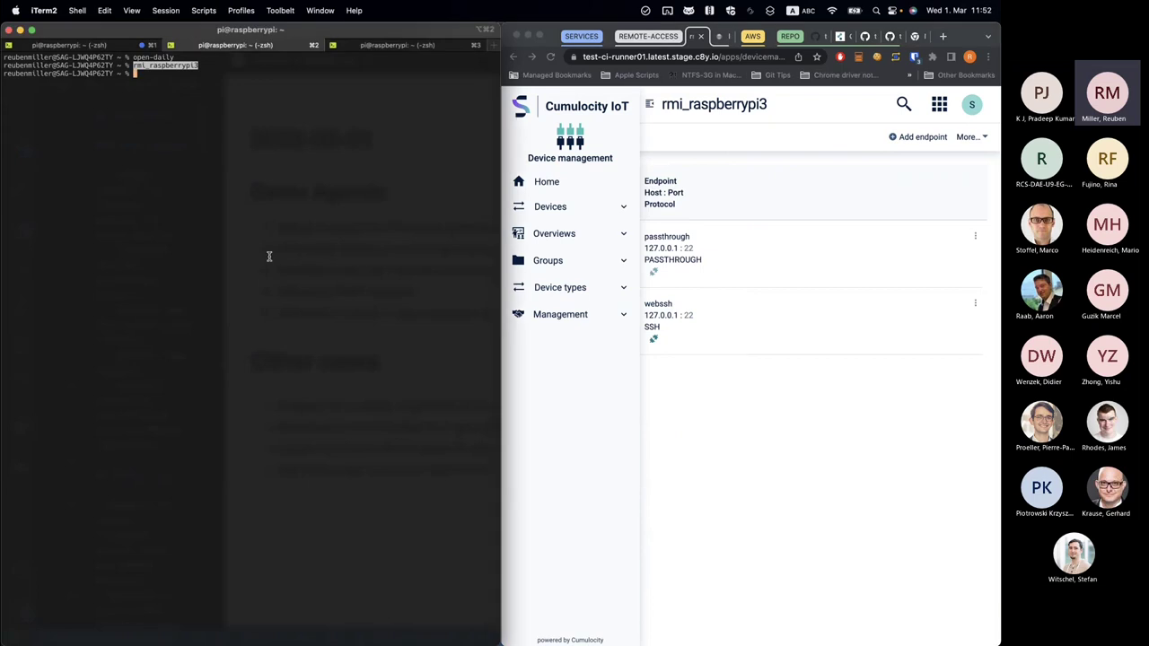
double_click(718, 106)
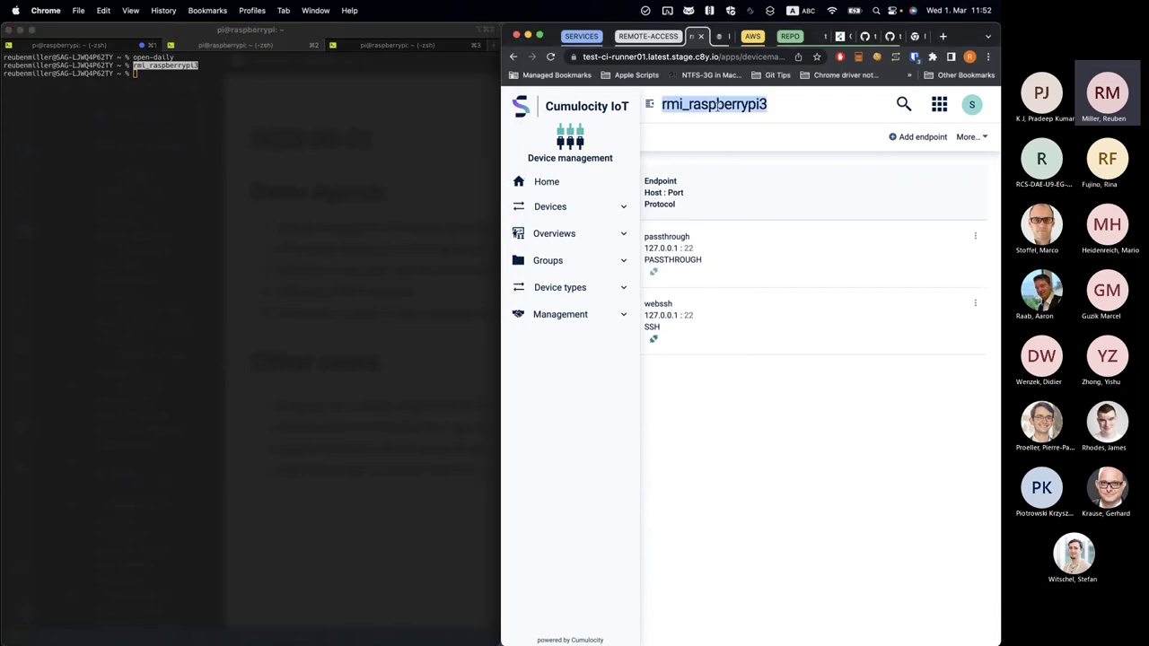
left_click(730, 477)
left_click(643, 107)
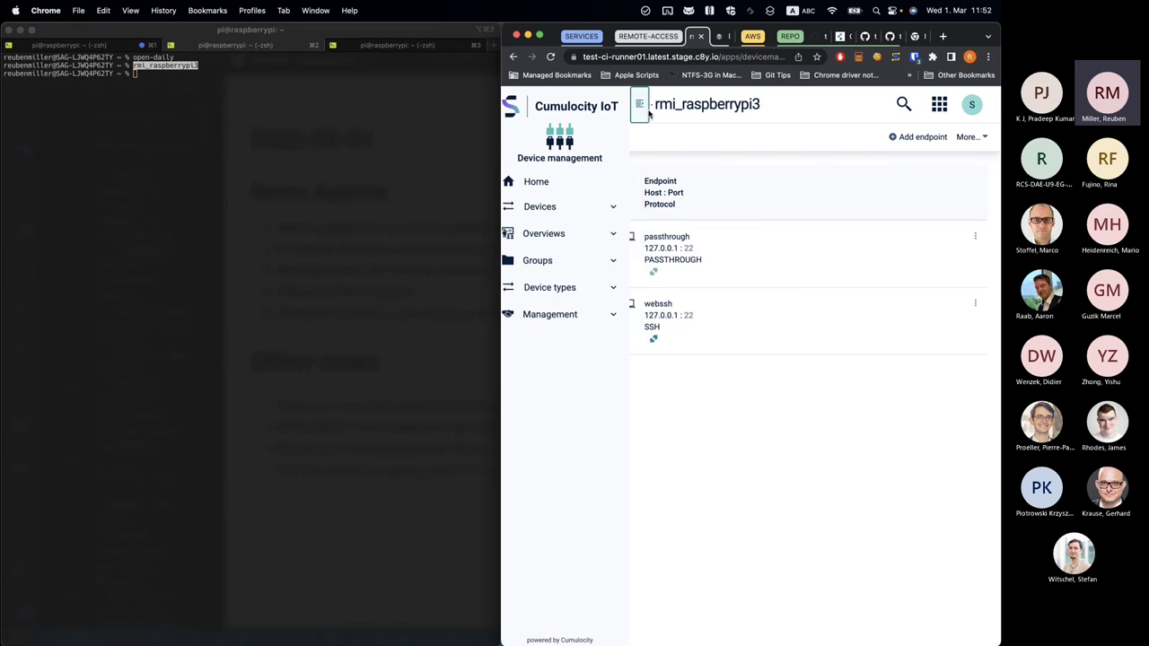
left_click(561, 303)
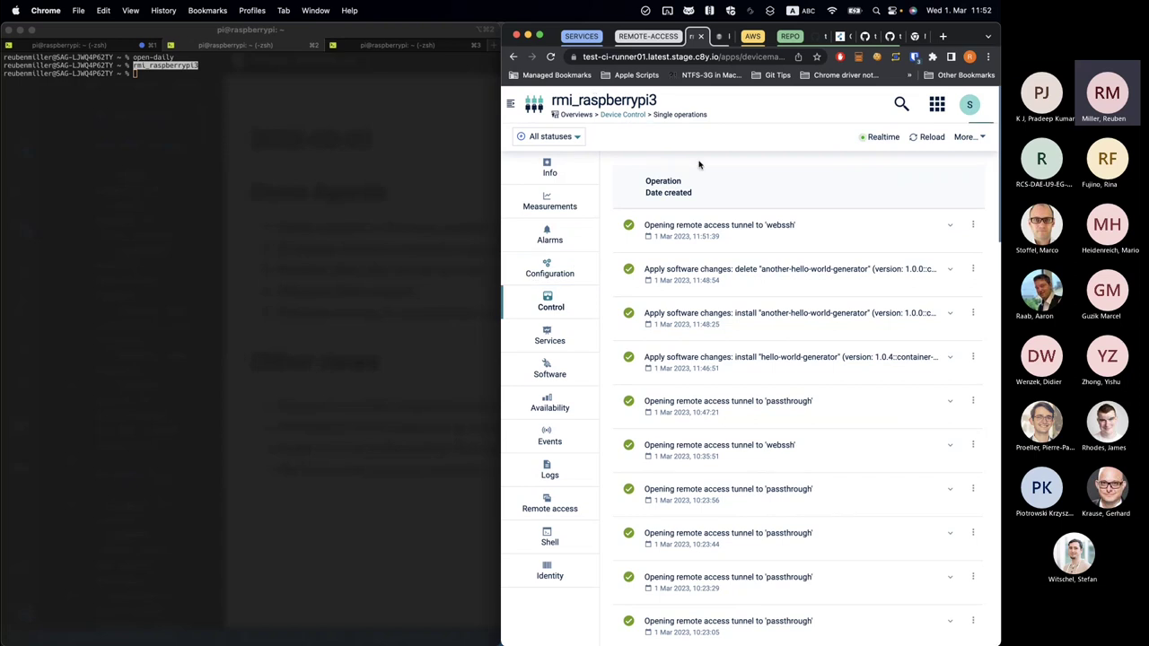
Step: Switch to iTerm2, clear the terminal, and start an SSH session with c8ylp connect ssh rmi_raspberrypi3
left_click(251, 200)
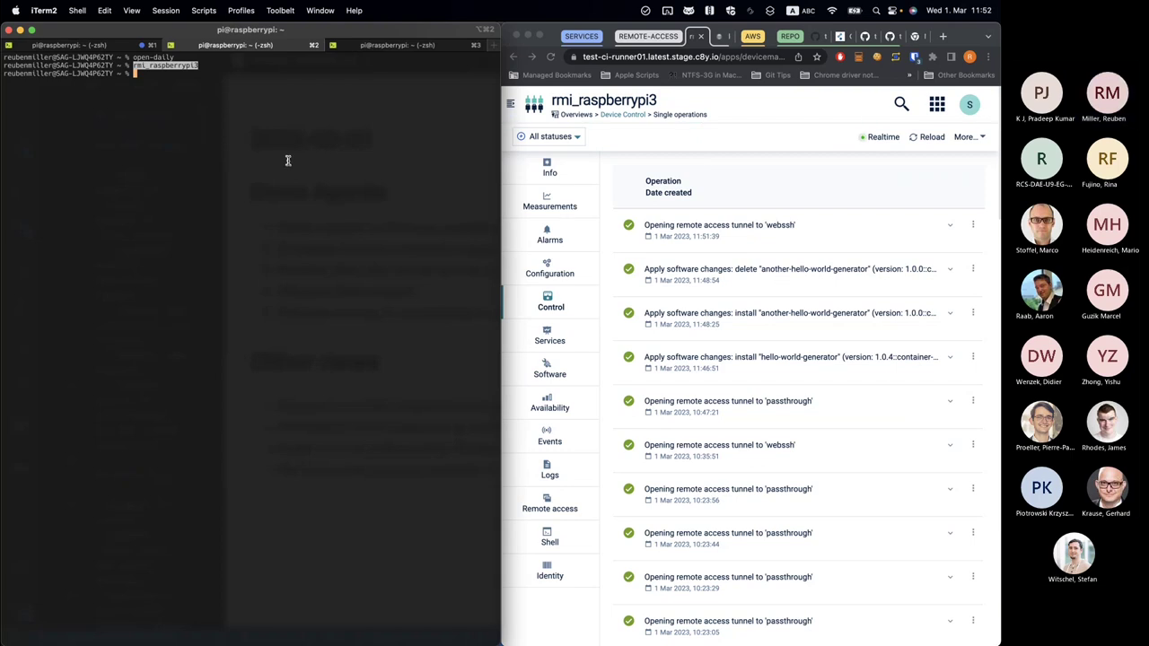
key("ctrl+l")
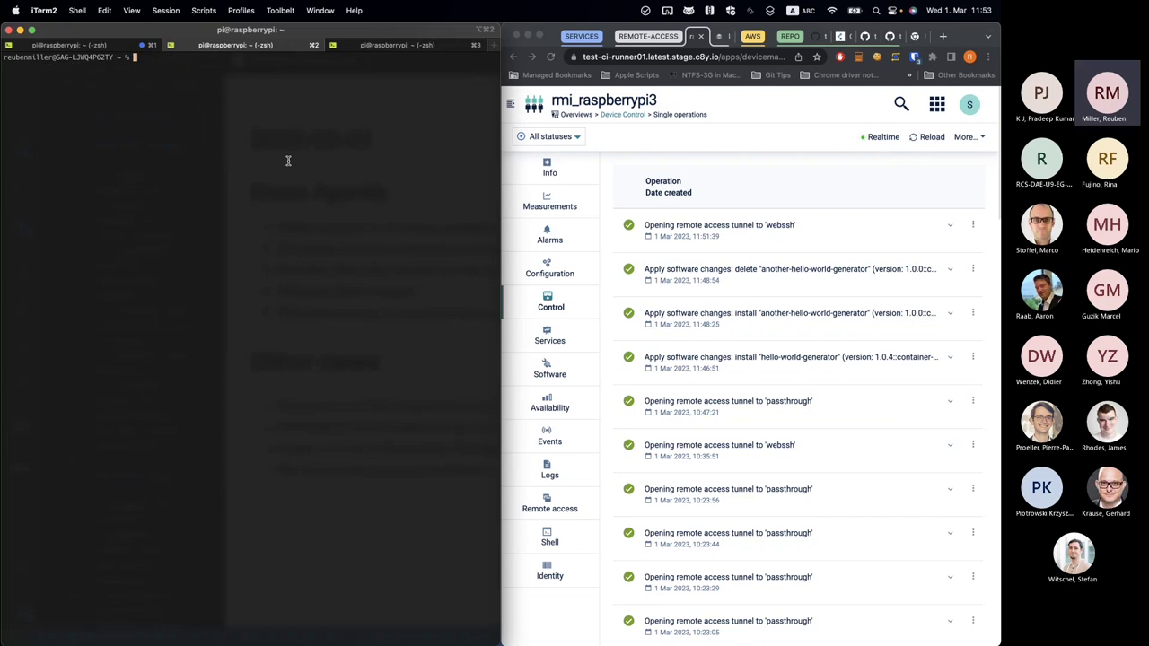
type("c8ylp")
type("connect ssh rmi_raspberrypi3")
key("Return")
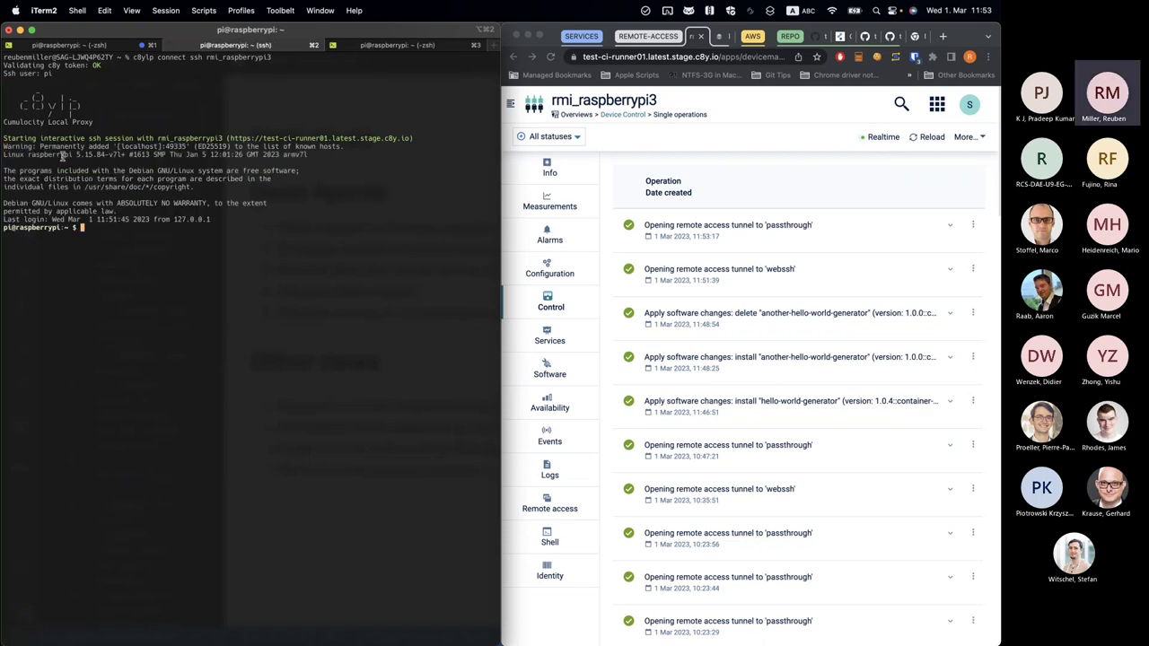
Step: Inspect the Raspberry Pi's home directory with ls, ls -l and pwd, clearing the terminal at the end
left_click_drag(60, 157, 146, 261)
type("l;s")
key("BackSpace")
key("BackSpace")
type("s")
key("Return")
type("ls -l")
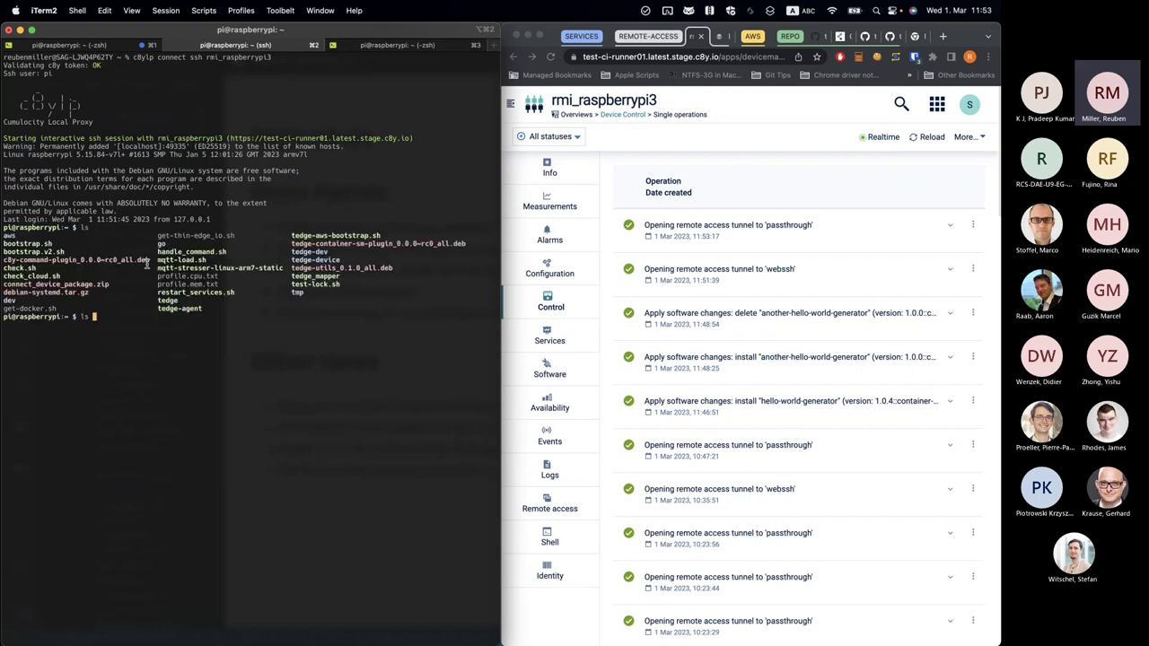
key("Return")
type("pwd")
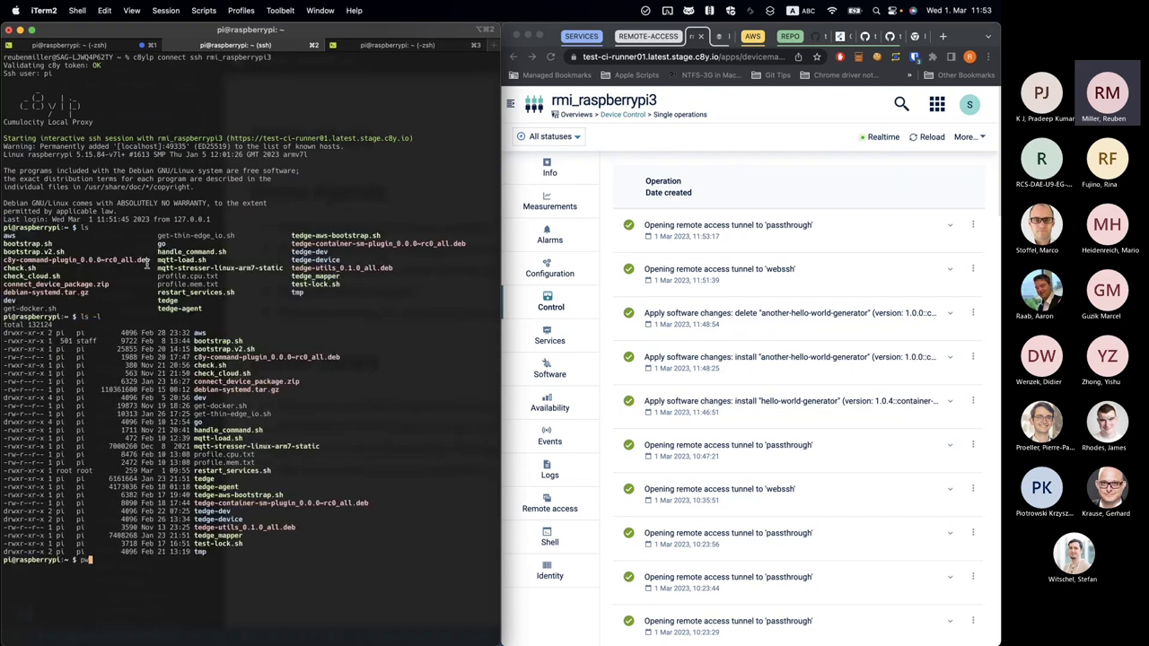
key("Return")
key("ctrl+l")
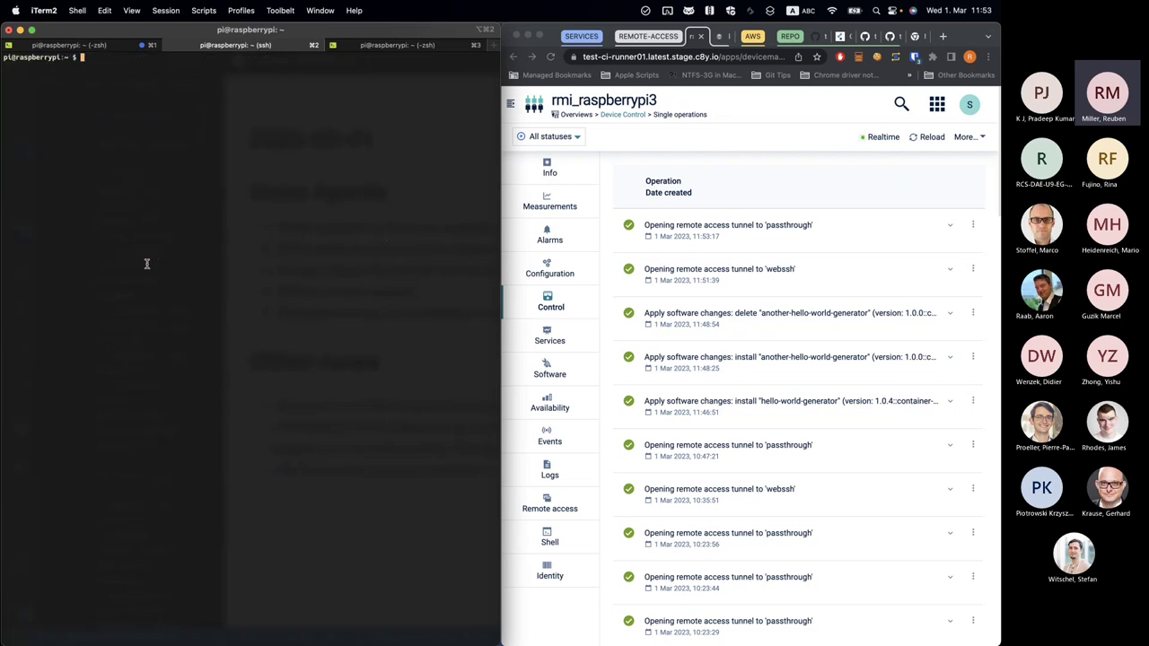
Step: View the Raspberry Pi's running processes with top, quit it, and clear the terminal
type("top")
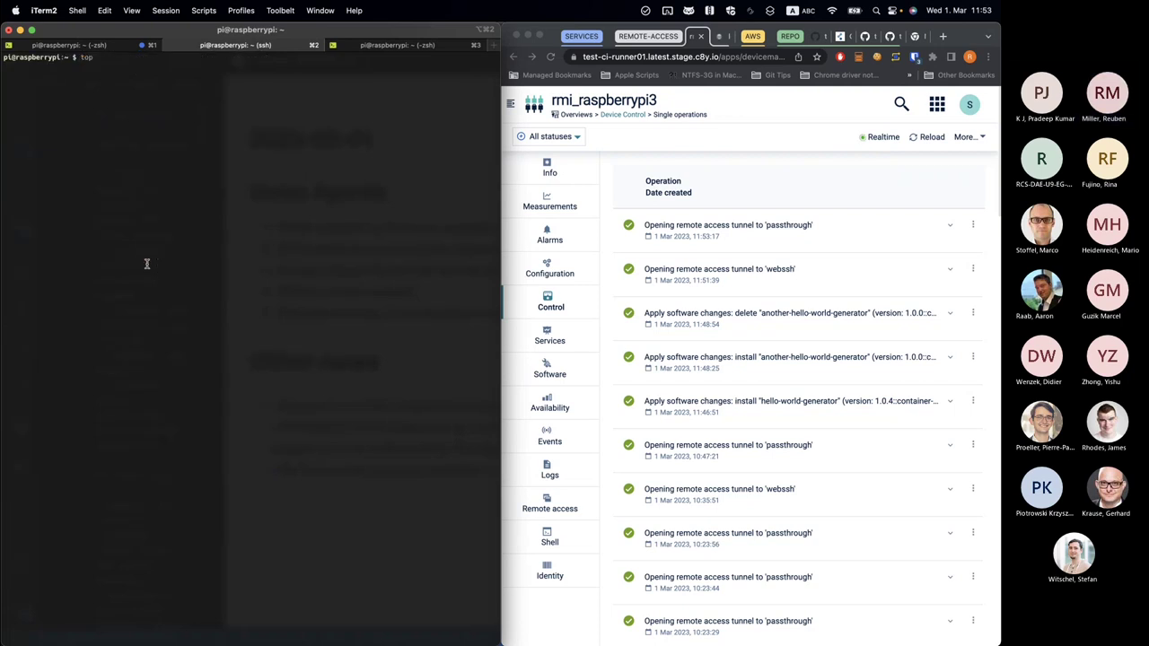
key("Return")
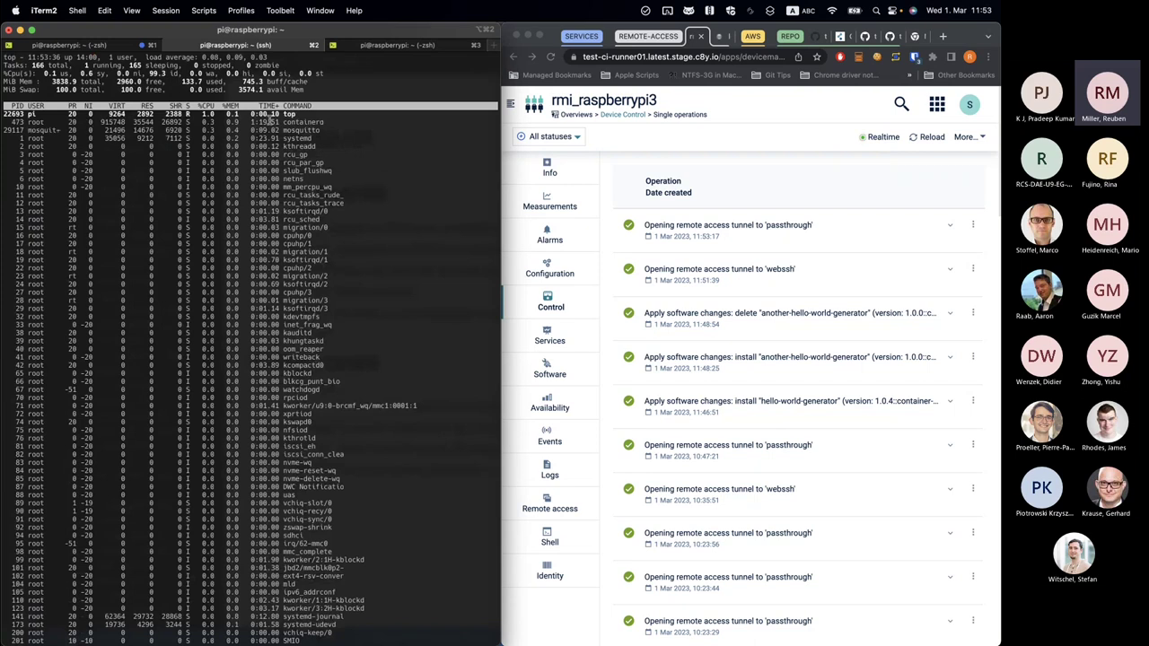
type("q")
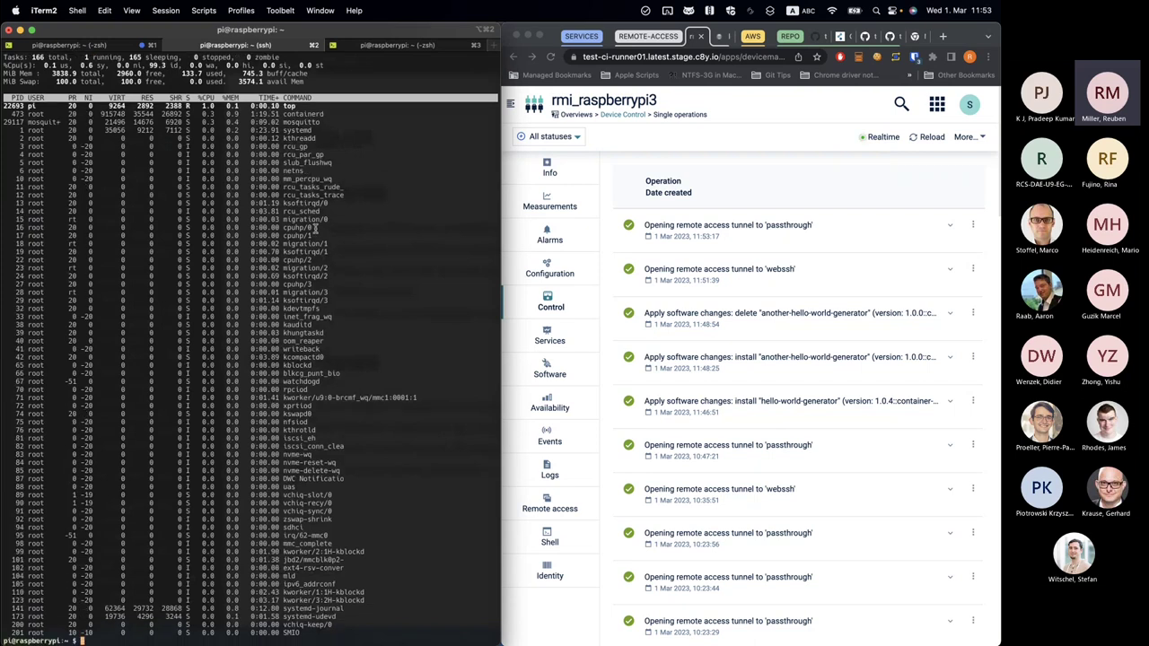
type("clear")
key("Return")
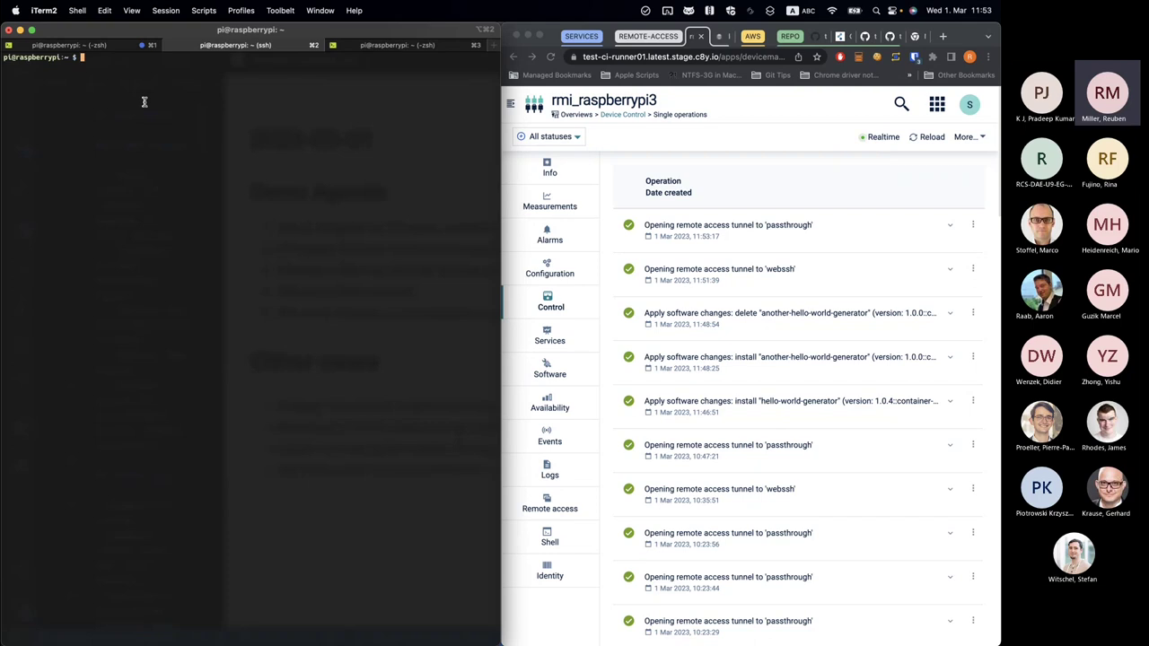
key("ctrl+r")
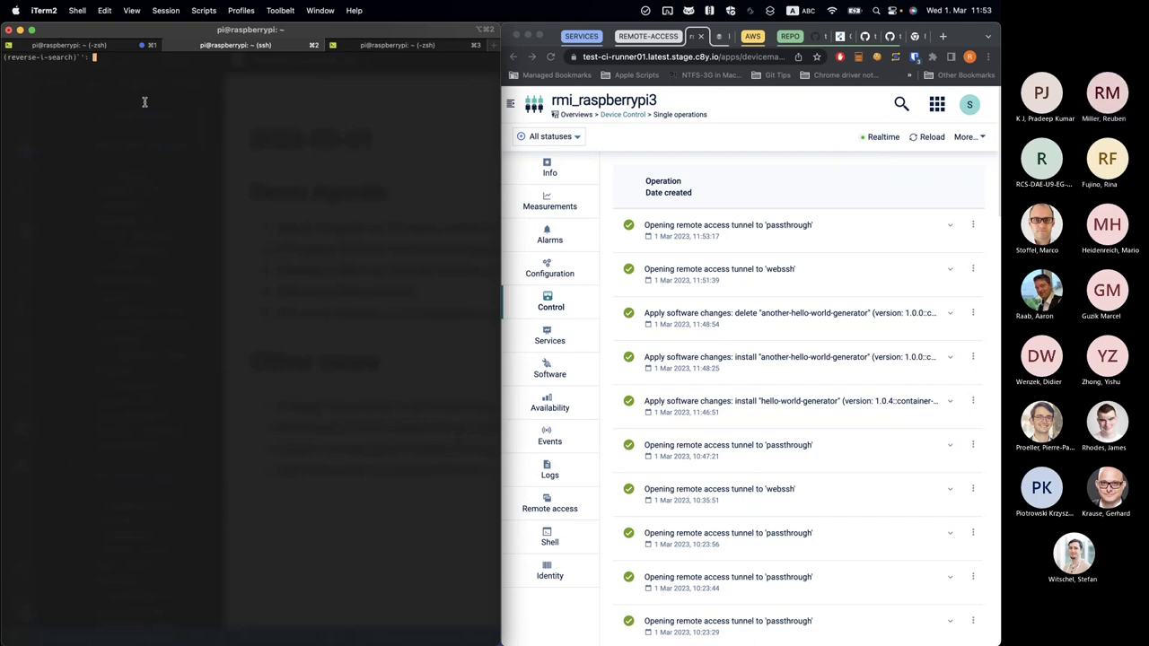
type("-L")
key("ctrl+c")
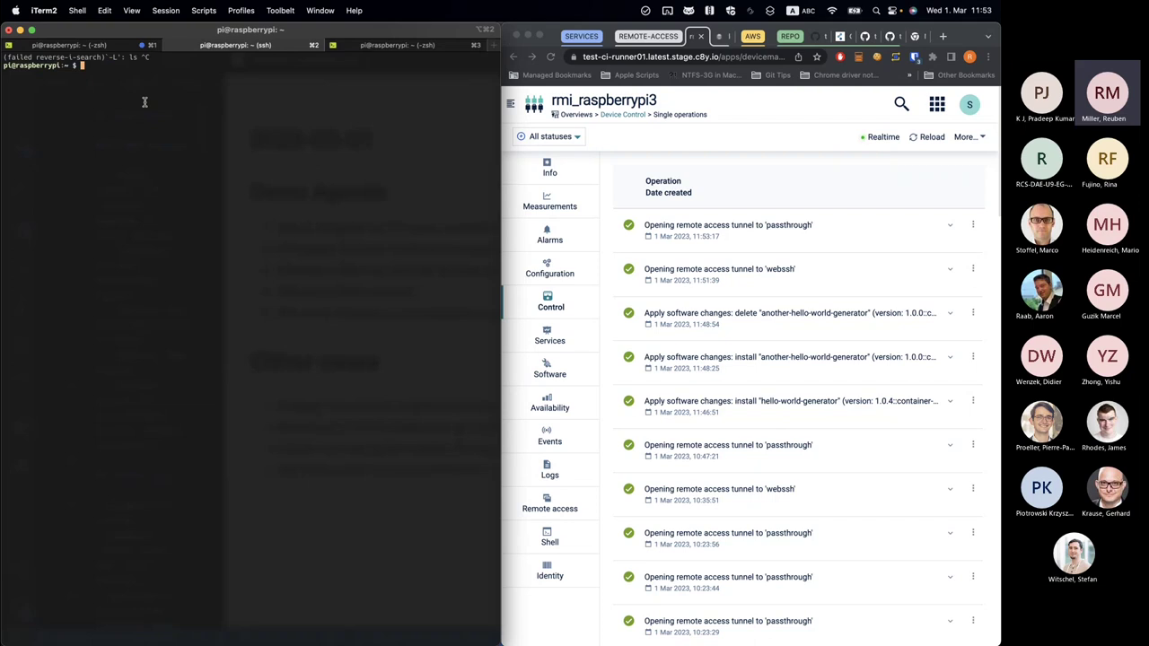
Step: Exit the SSH session and open a port-forwarding session with ssh rmi_raspberrypi3 -L 8010:127.0.0.1:8000
type("exit")
key("Return")
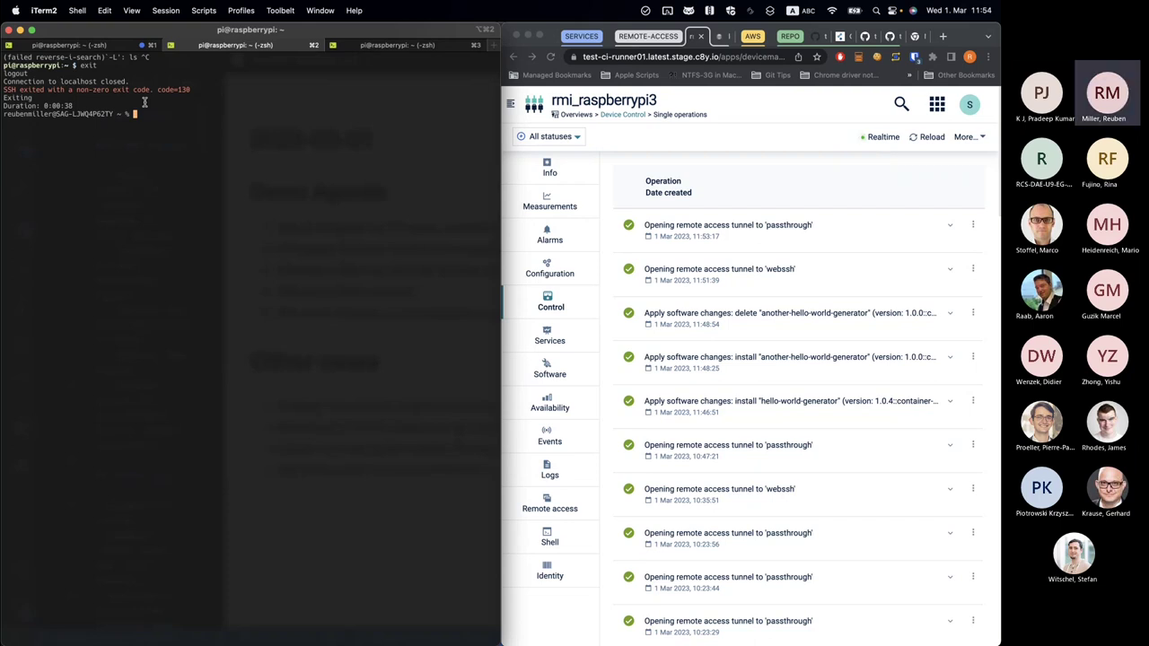
key("Up")
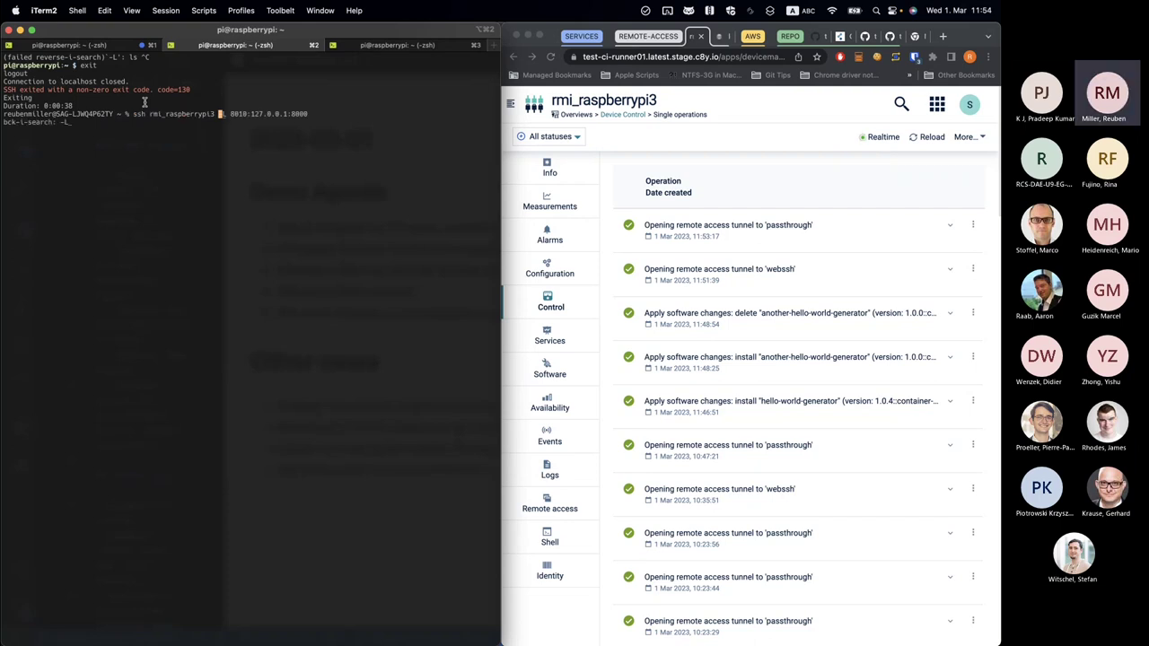
key("Left")
key("Left")
key("Left")
key("Left")
key("Left")
key("Left")
key("Left")
key("Left")
key("Left")
key("Left")
key("Left")
key("Left")
key("Left")
key("Left")
left_click_drag(215, 114, 311, 114)
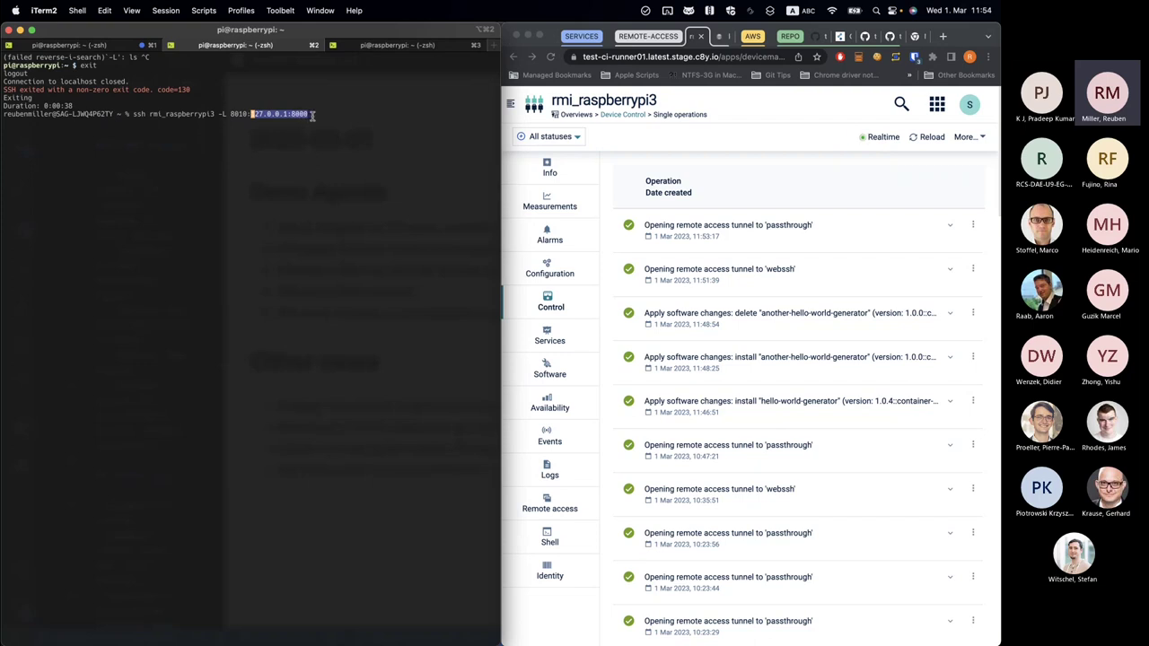
double_click(238, 114)
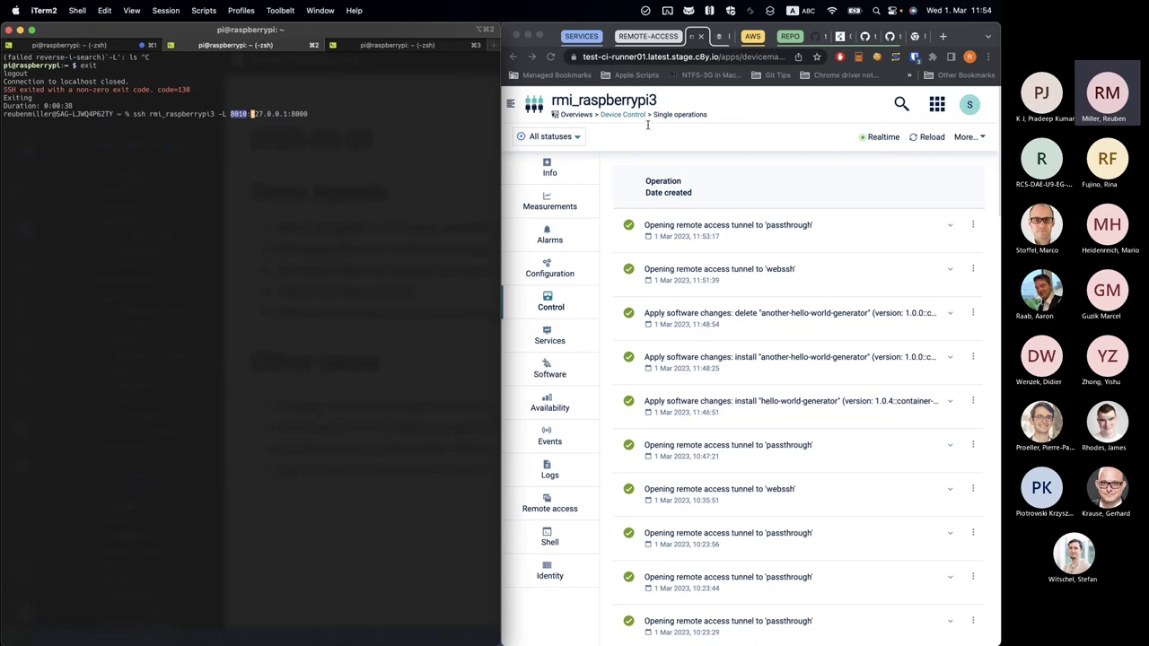
key("Return")
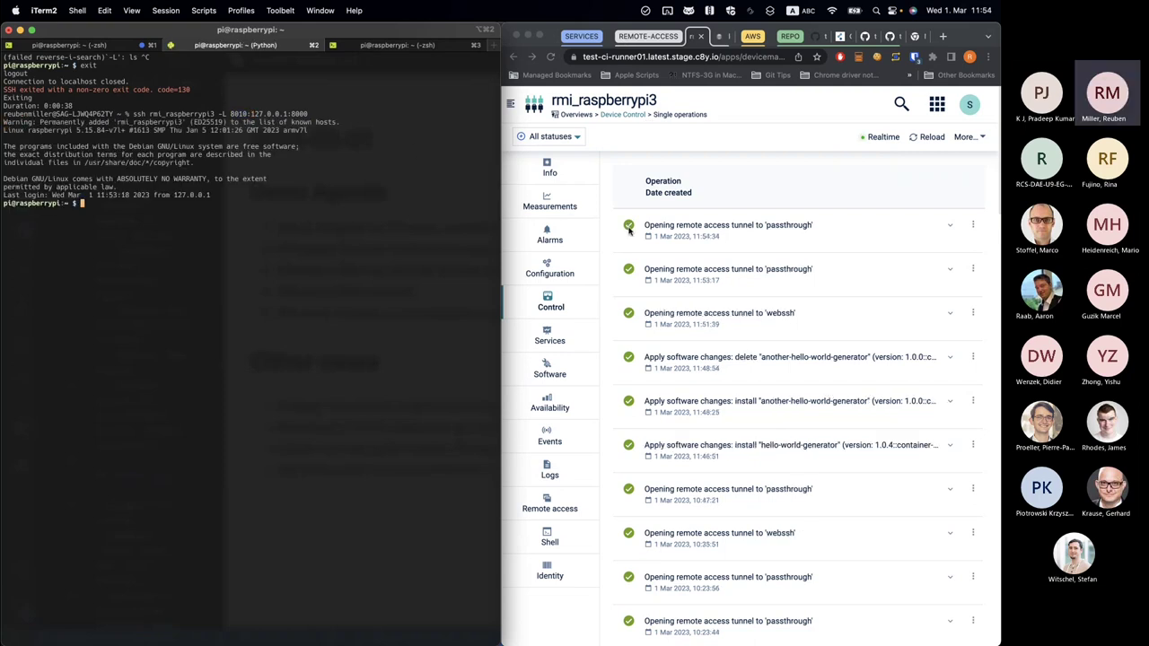
Step: Load localhost:8010 in a widened browser window and view the raspberrypi system status in Monit before returning to its overview
left_click(719, 36)
left_click(668, 55)
key("Return")
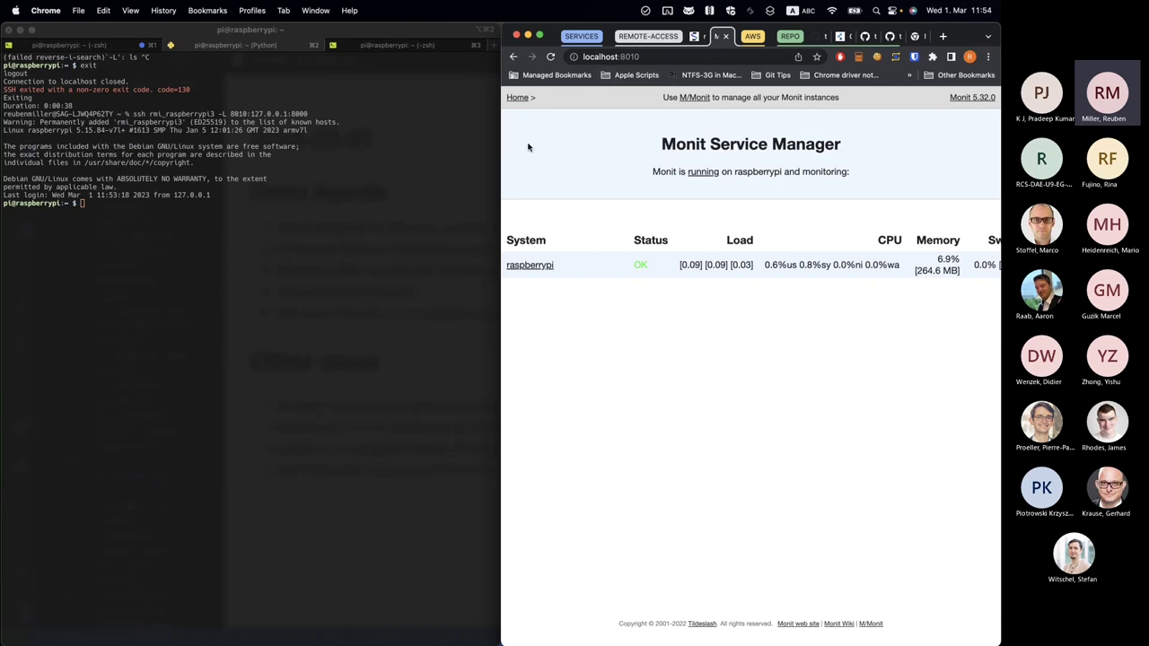
left_click_drag(501, 136, 224, 166)
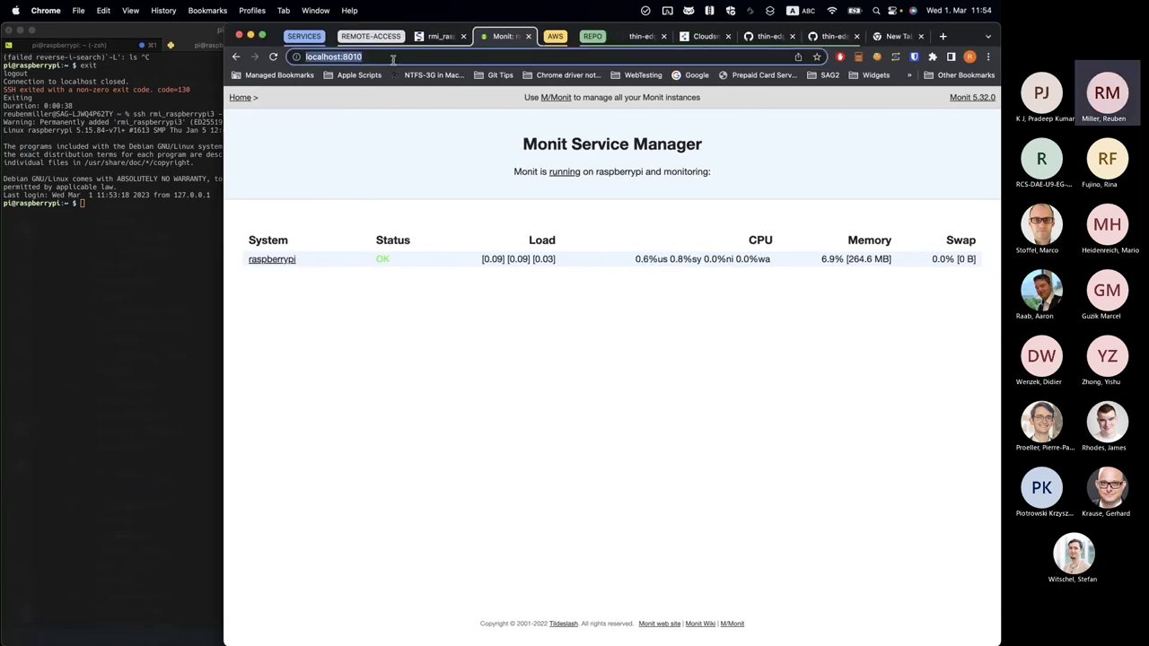
left_click(290, 260)
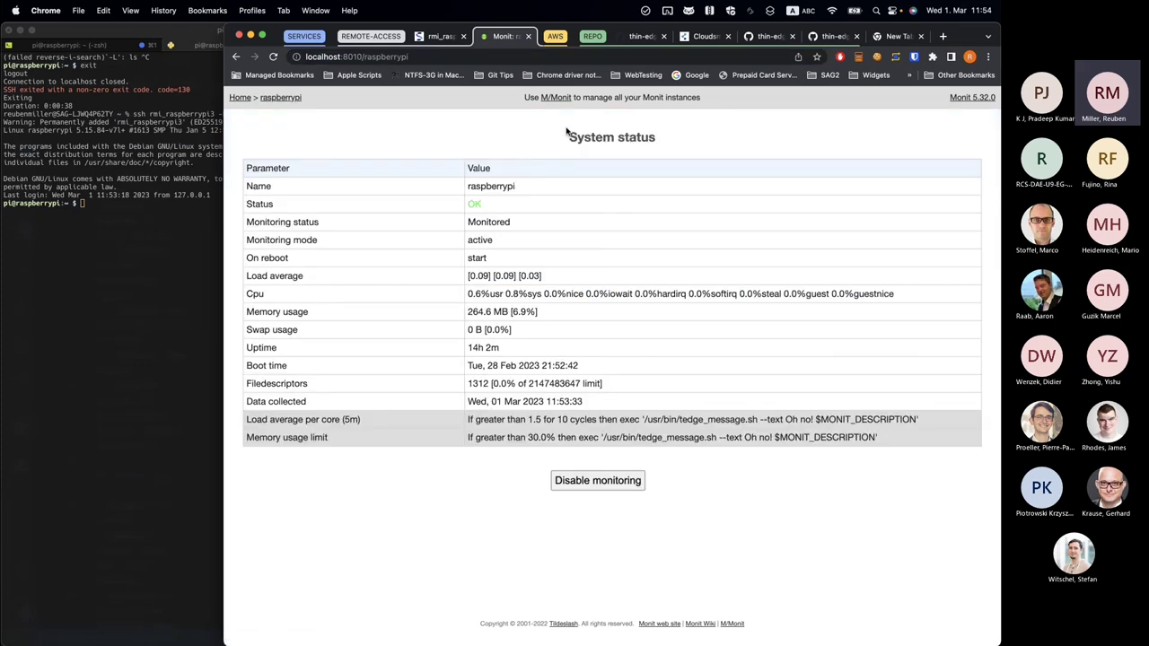
scroll(539, 133, "left", 5)
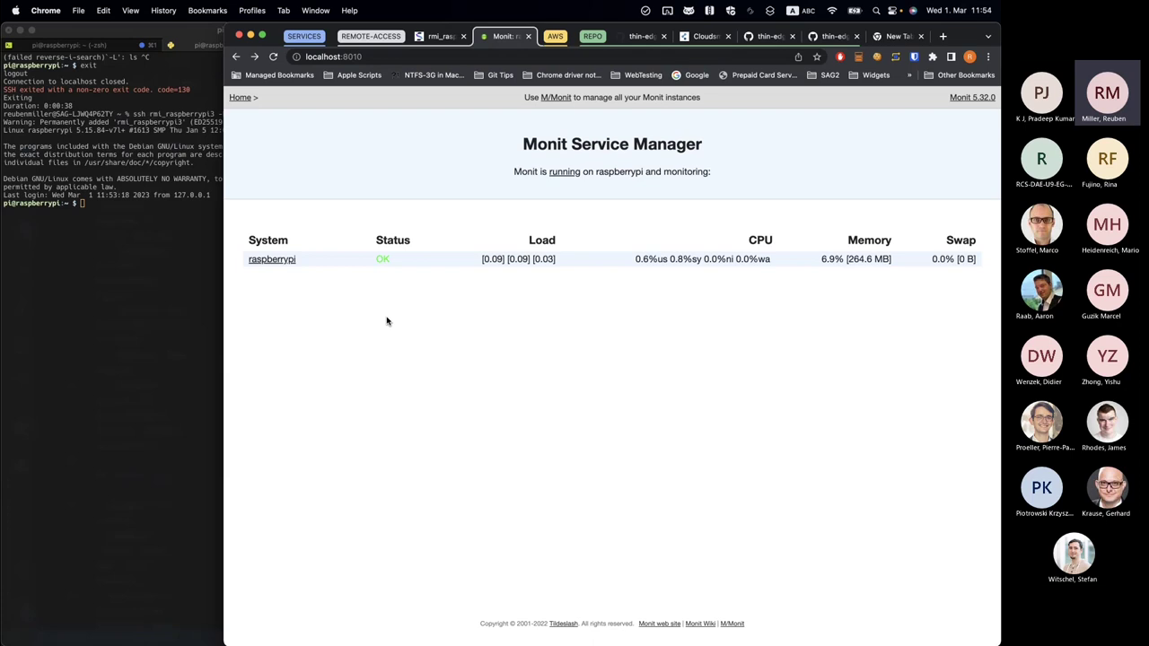
Step: Exit the port-forwarding SSH session and reload localhost:8010 in the browser to check the tunnel
left_click(50, 232)
type("exi")
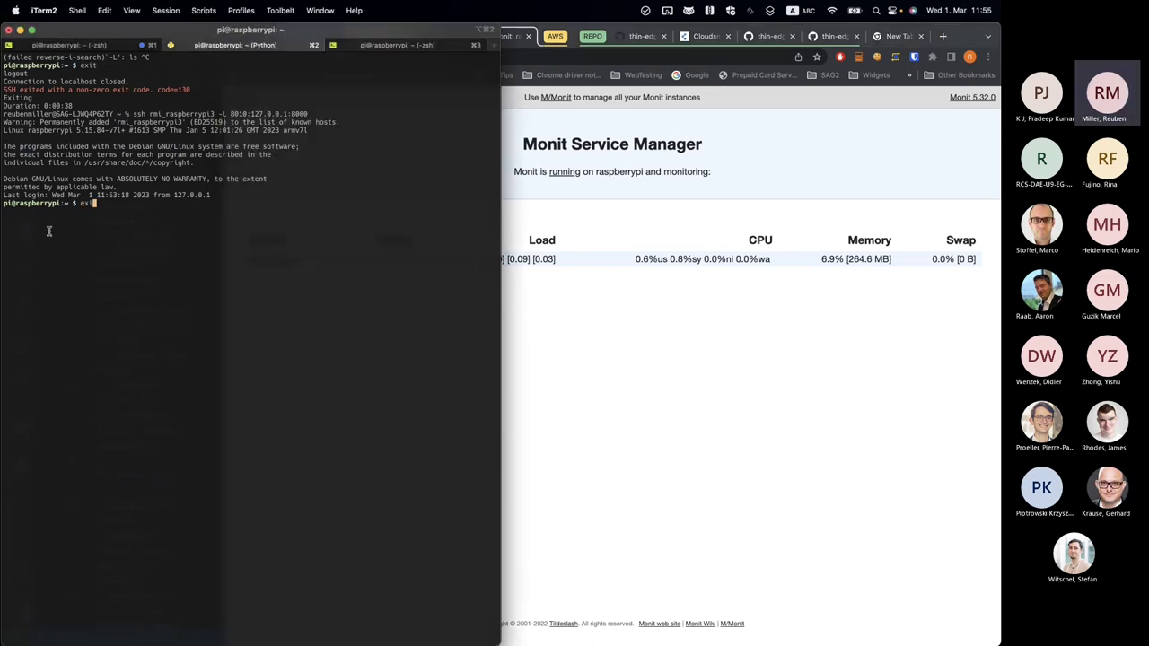
type("t")
key("Return")
left_click(664, 314)
key("super+r")
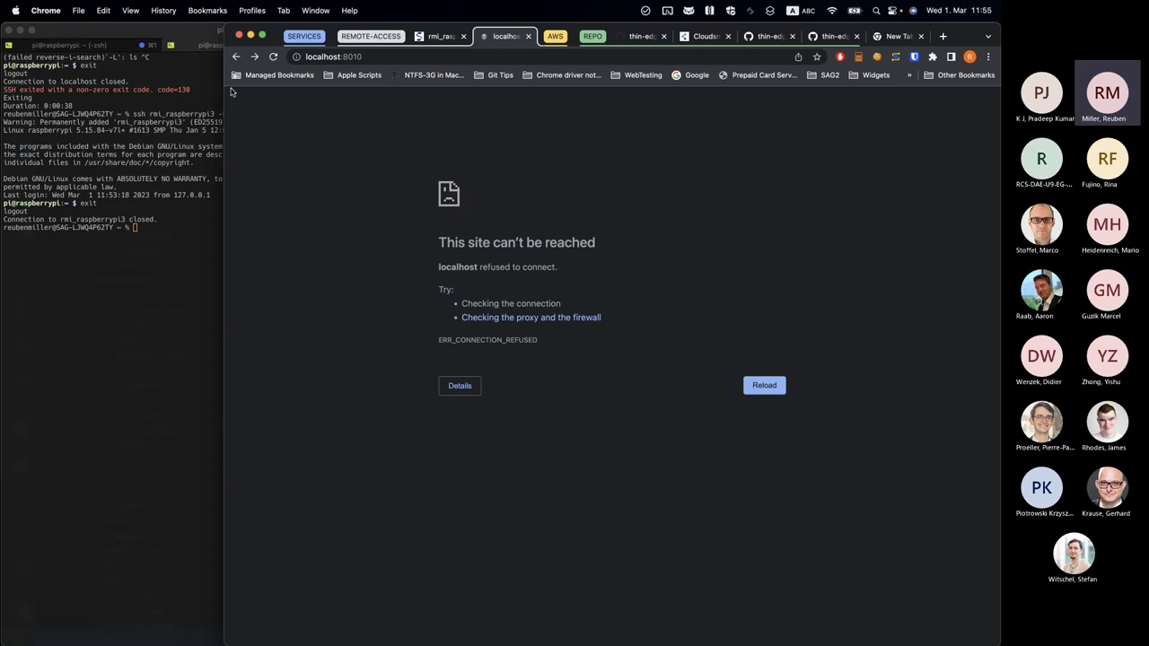
Step: Narrow the browser window to uncover more of the terminal and return to rmi_raspberrypi3's single operations in Cumulocity
left_click_drag(224, 94, 373, 122)
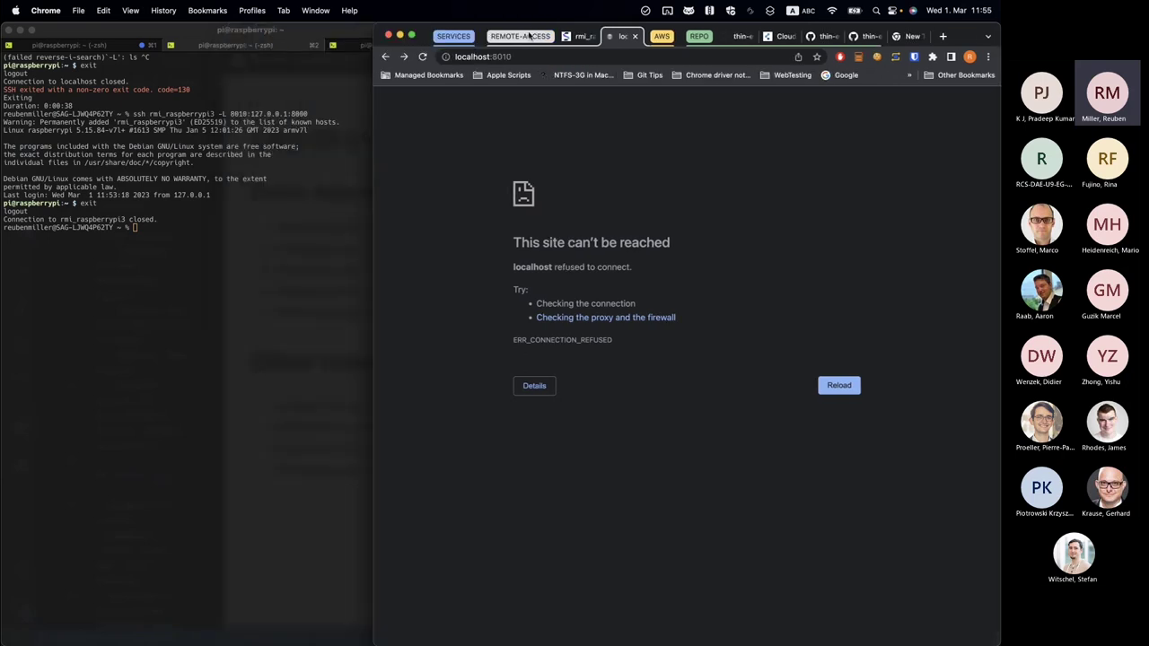
key("ctrl+Tab")
key("ctrl+Tab")
key("ctrl+Tab")
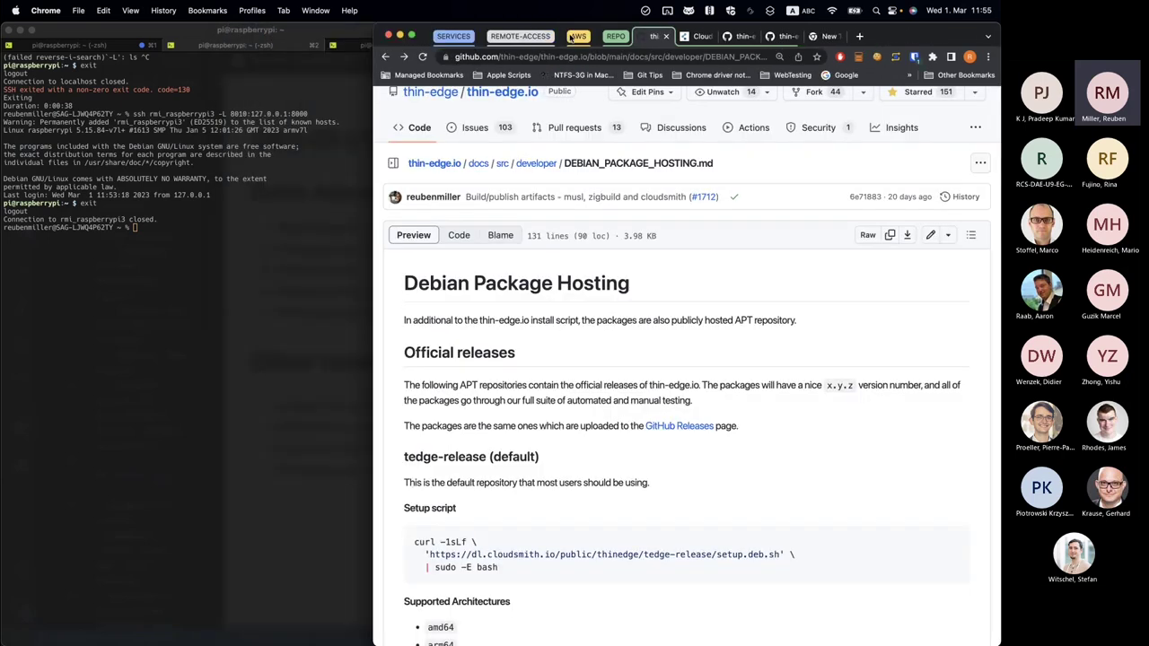
key("ctrl+shift+Tab")
key("ctrl+shift+Tab")
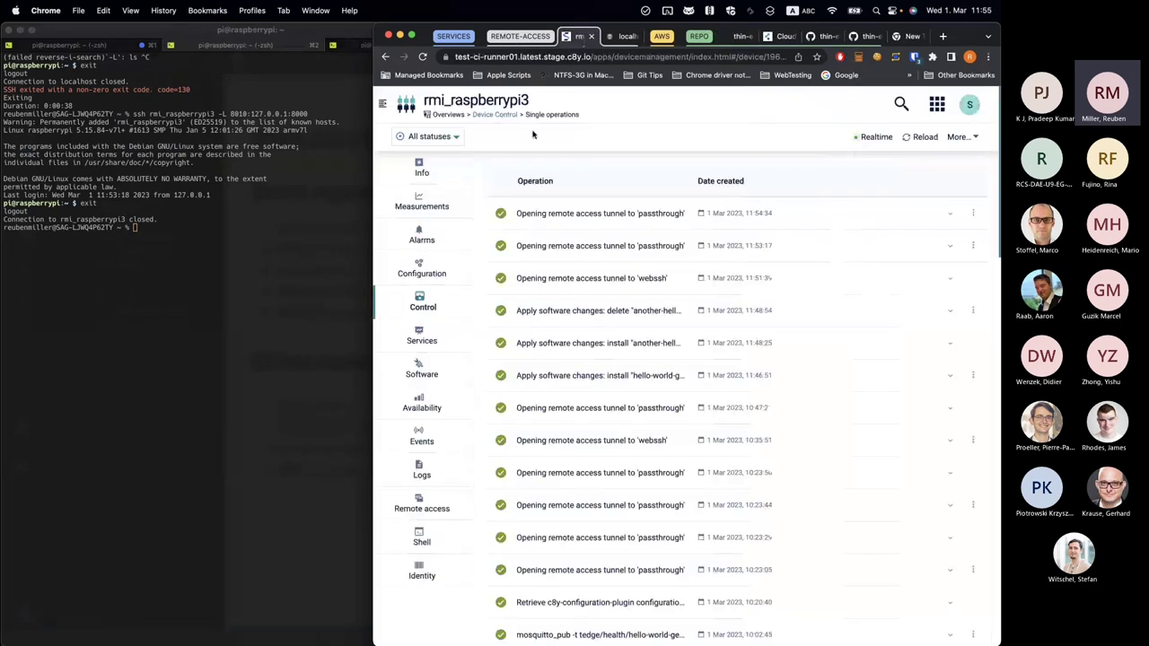
Step: Check rmi_raspberrypi3's services and single operations in Cumulocity, and switch to the Things page in AWS IoT
left_click(421, 335)
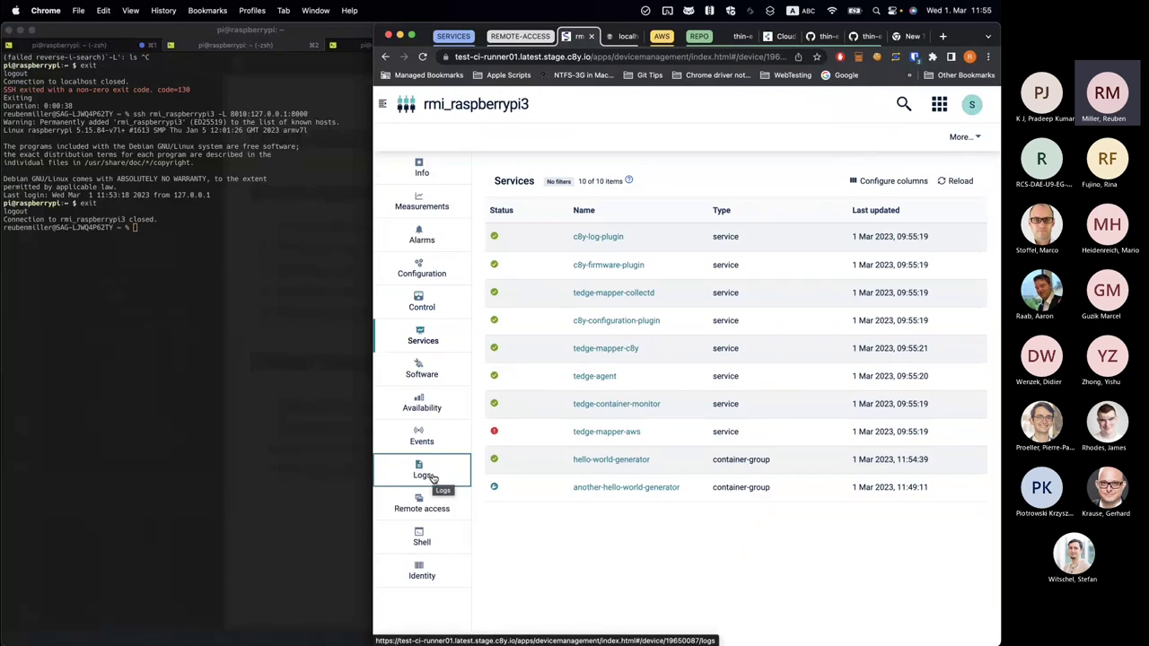
left_click(438, 302)
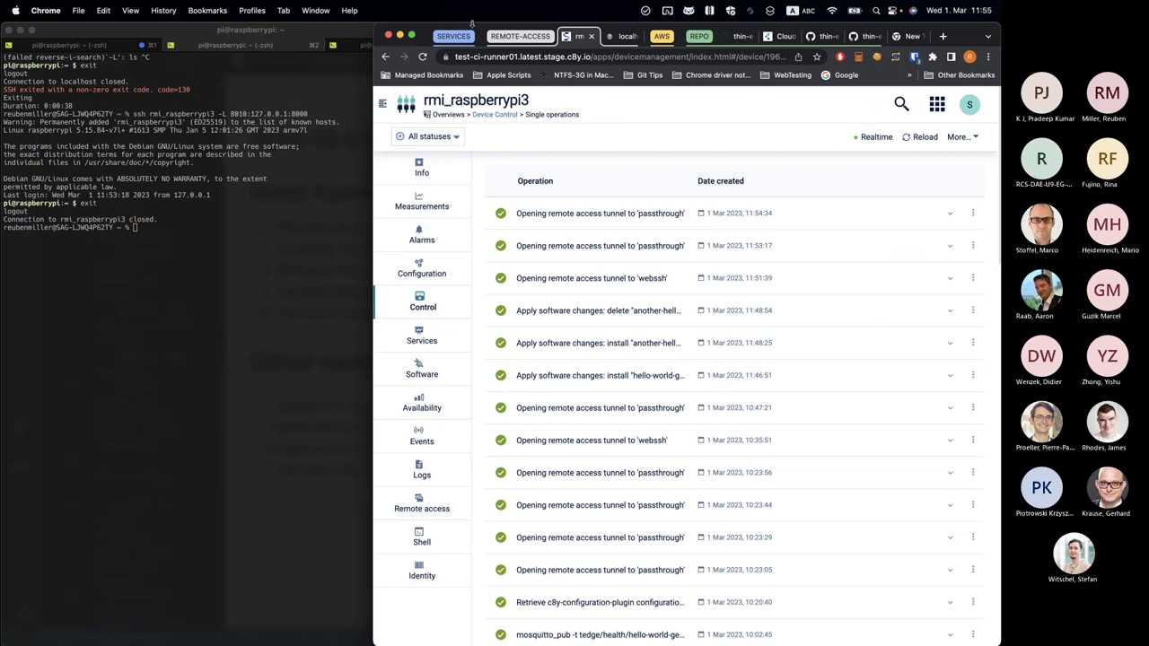
left_click(524, 39)
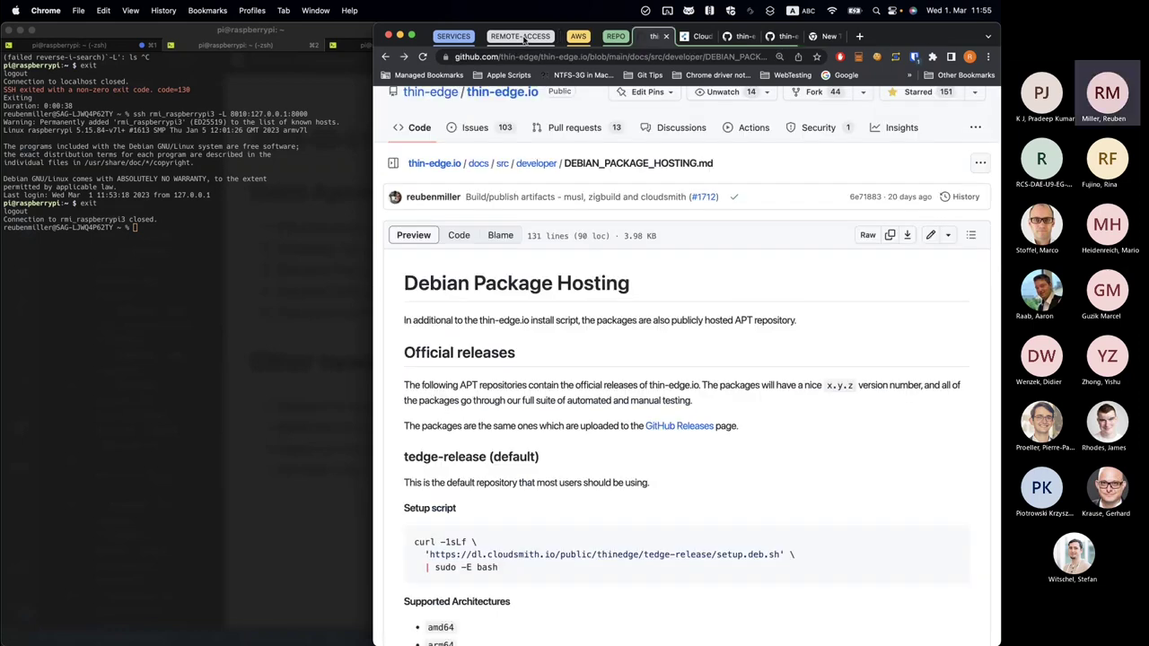
left_click(578, 36)
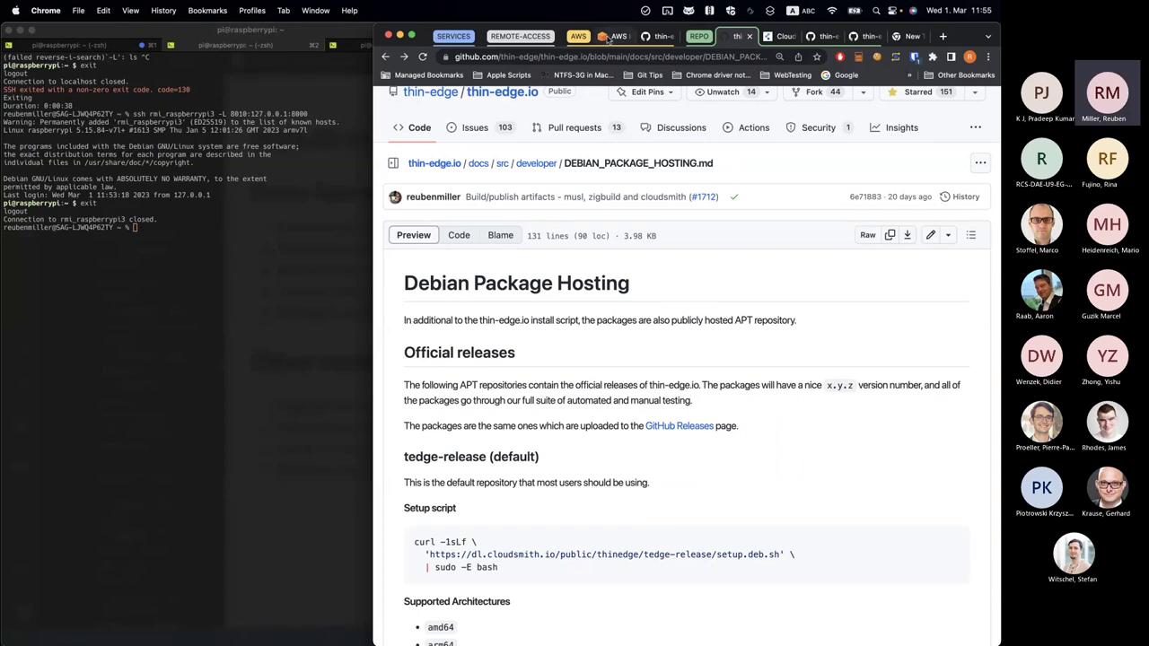
left_click(607, 41)
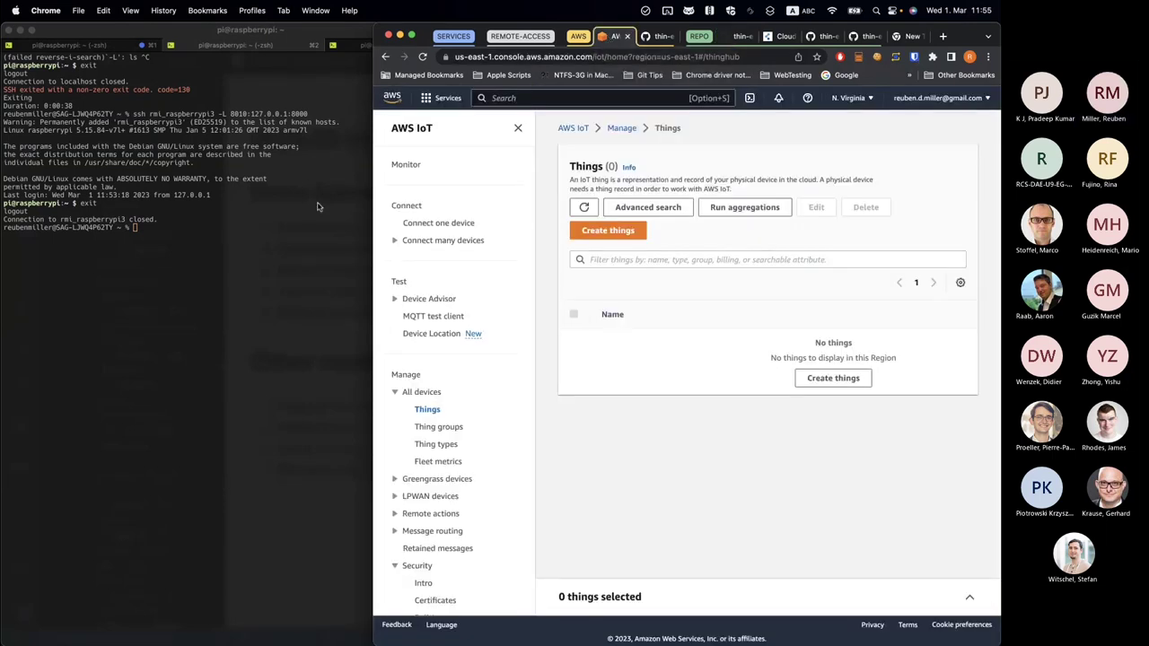
Step: Open a plain SSH session to the device from the terminal with ssh rmi_raspberrypi3
left_click(270, 225)
key("Up")
key("Up")
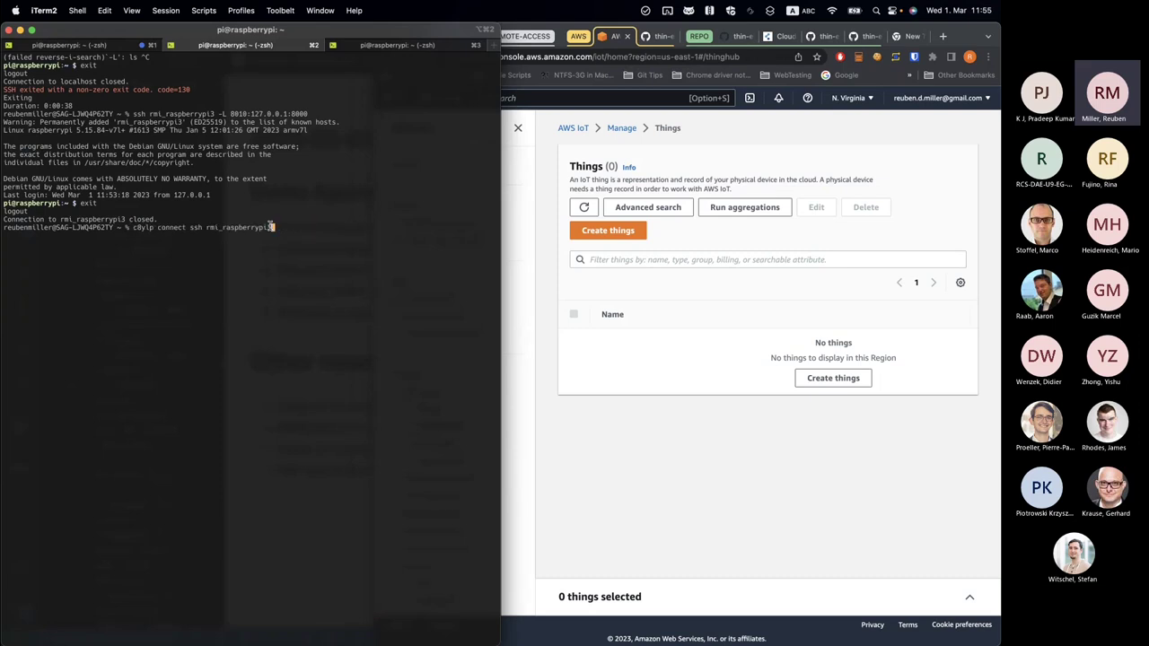
key("alt+Left")
key("alt+Left")
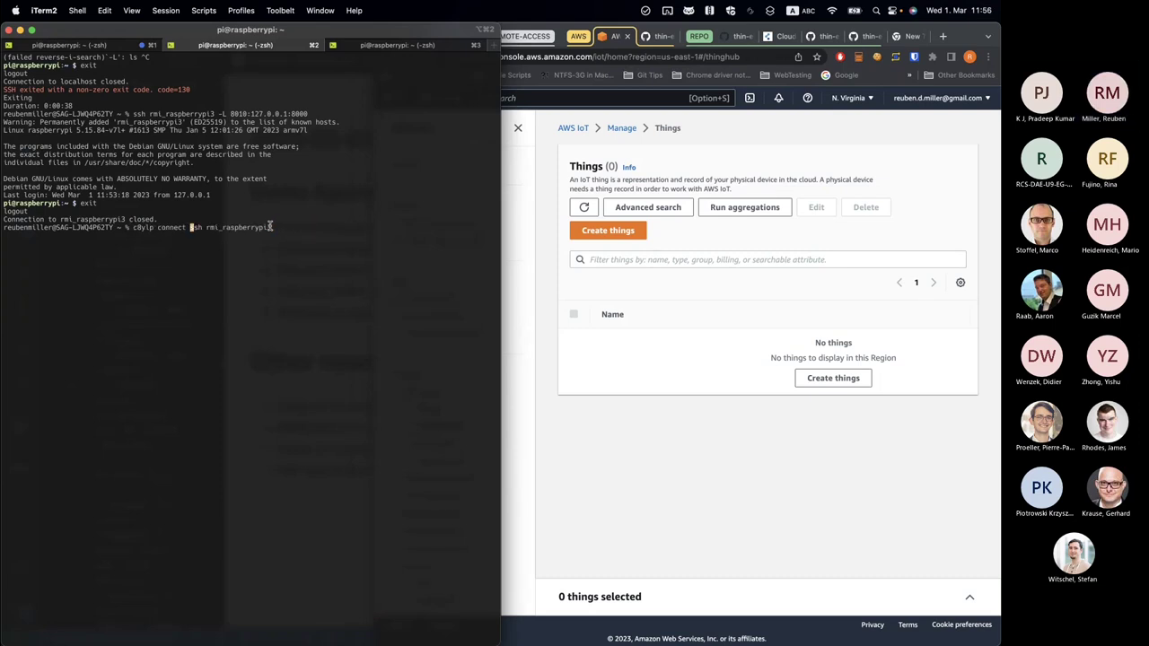
key("alt+Right")
key("ctrl+w")
key("ctrl+w")
key("ctrl+w")
type("ssh")
key("Return")
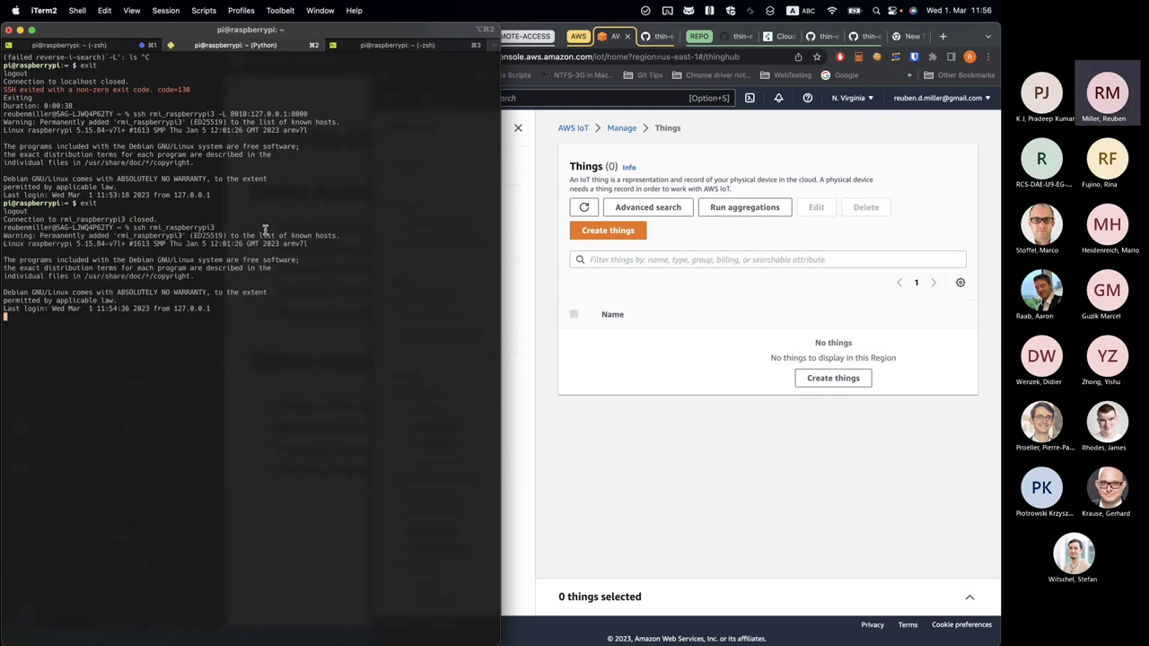
Step: Clear the terminal and run tedge connect without a subcommand to examine the available cloud connections, highlighting the aws entry
key("ctrl+l")
type("tedge ")
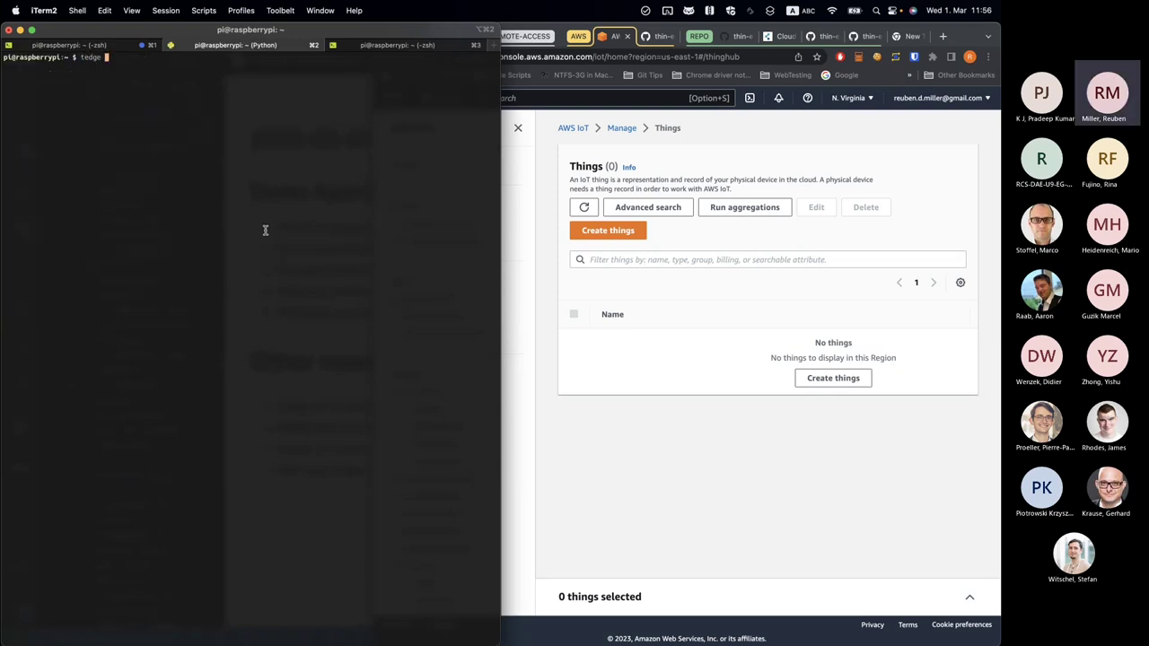
type("connect_device_")
key("BackSpace")
key("BackSpace")
key("BackSpace")
key("BackSpace")
key("BackSpace")
key("BackSpace")
key("BackSpace")
key("BackSpace")
key("Return")
left_click_drag(53, 155, 20, 147)
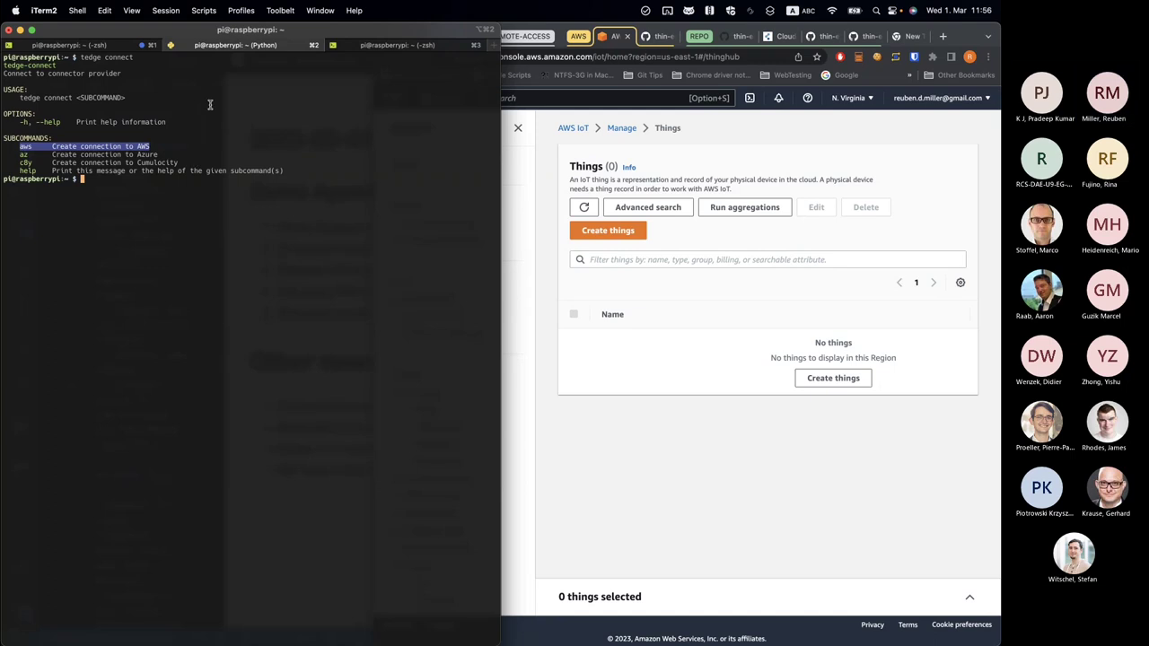
left_click(176, 147)
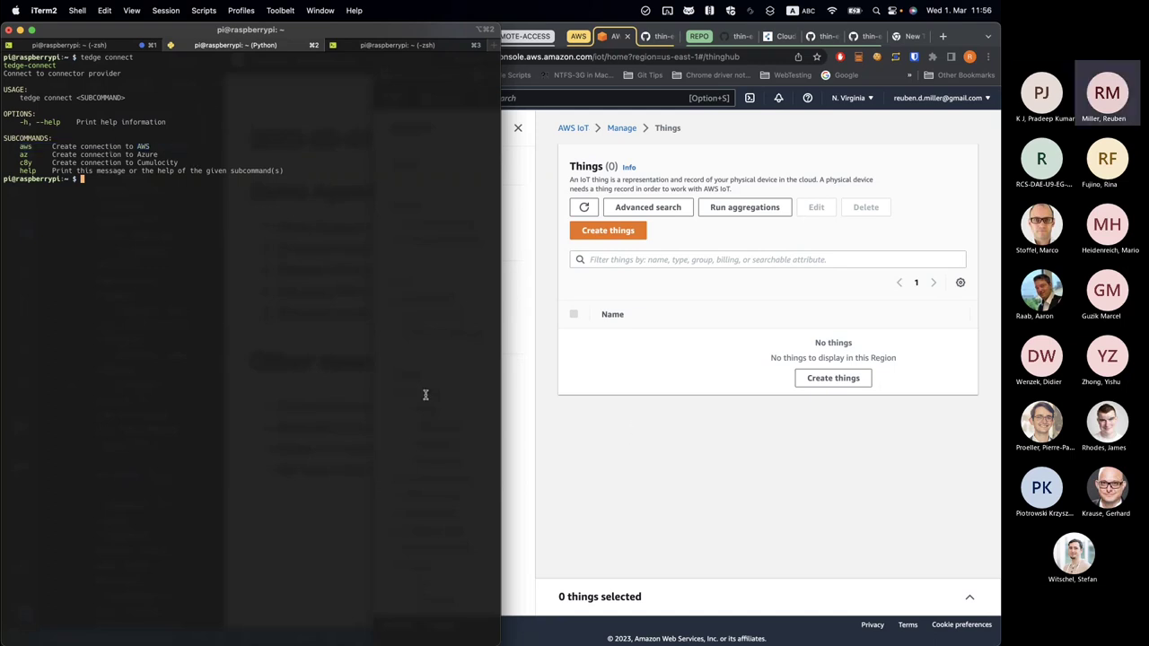
Step: Narrow the browser window to uncover the terminal and run ./tedge-aws-bootstrap.sh from the aws directory
left_click(655, 491)
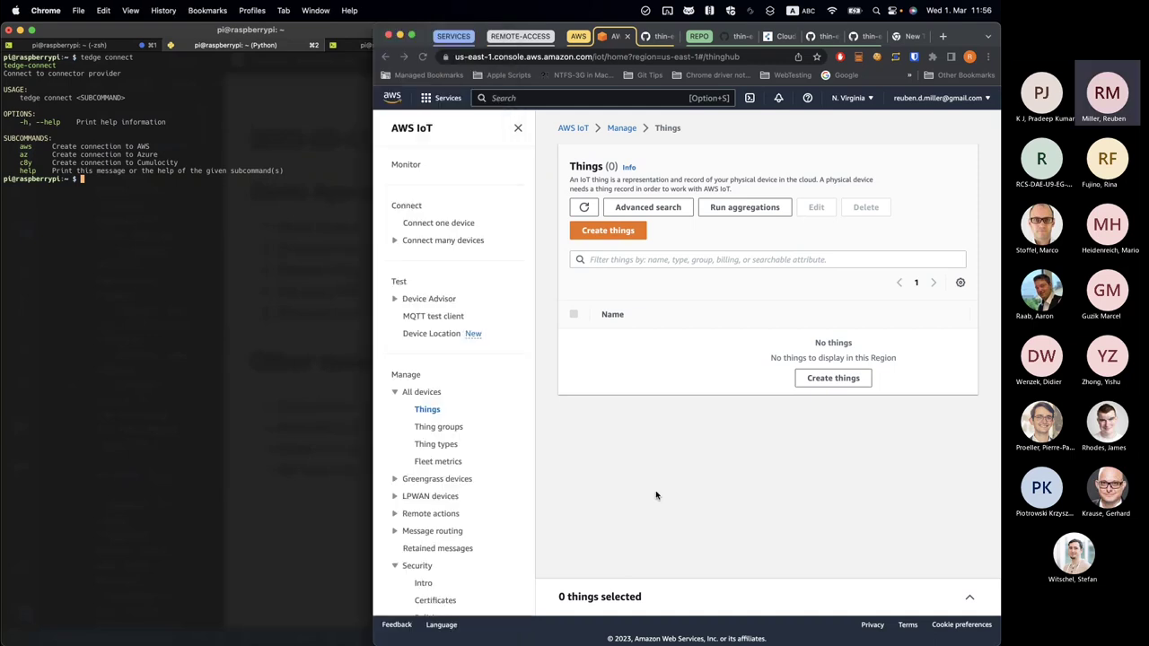
left_click_drag(401, 333, 500, 355)
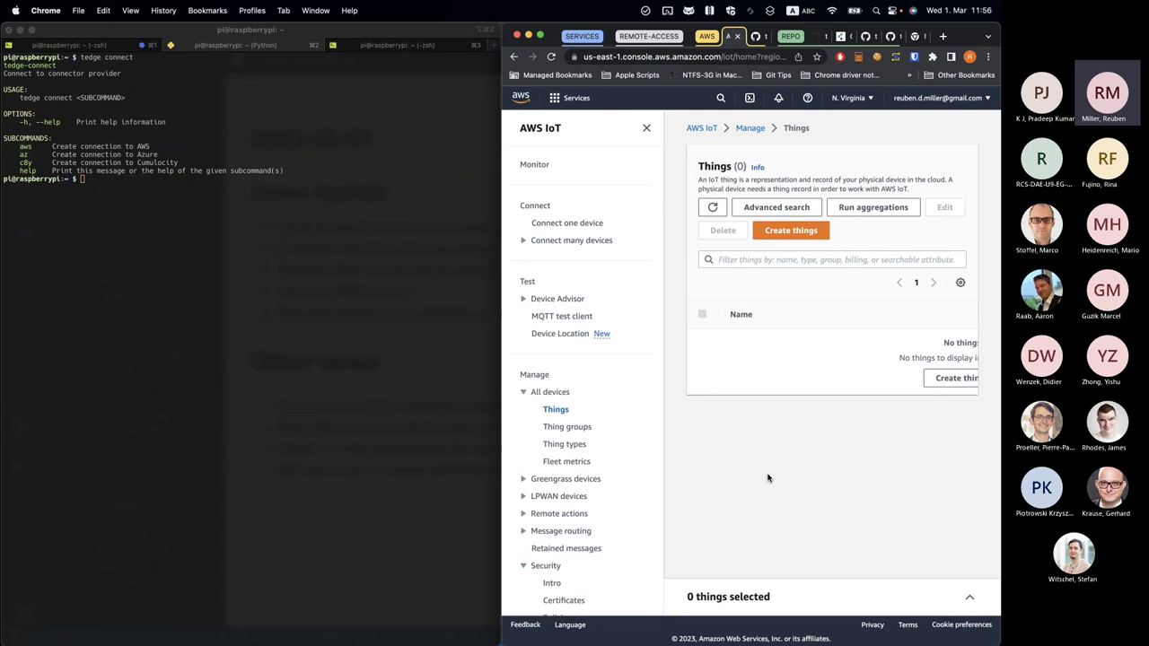
left_click(281, 279)
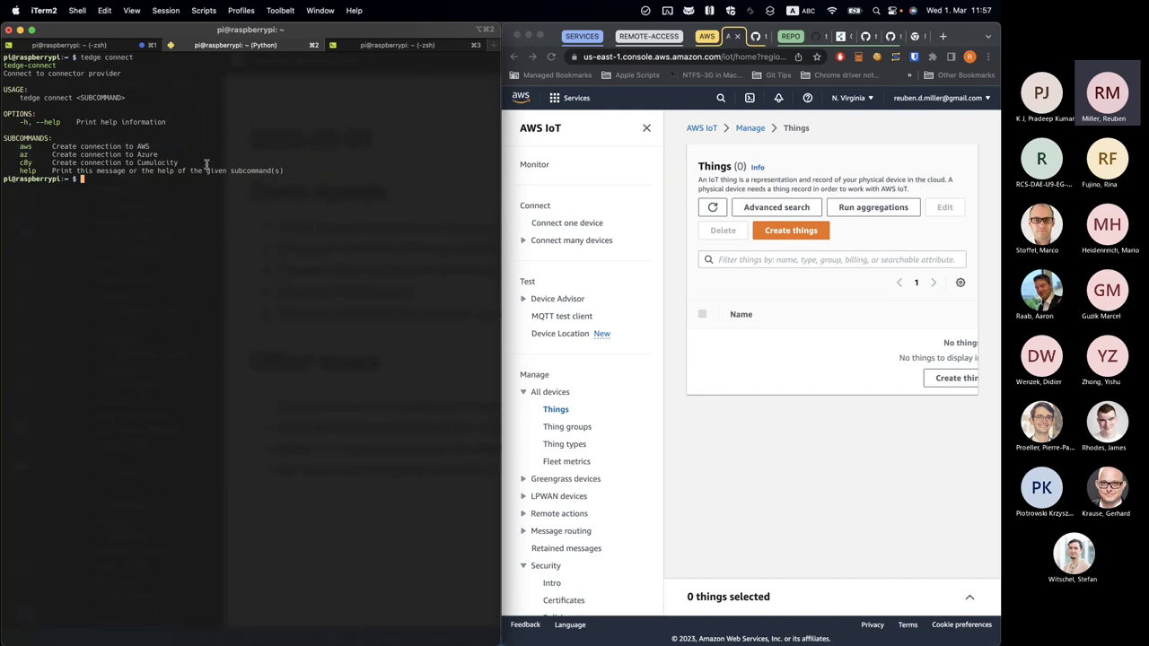
type("cd aws")
key("Return")
type("ls")
key("Return")
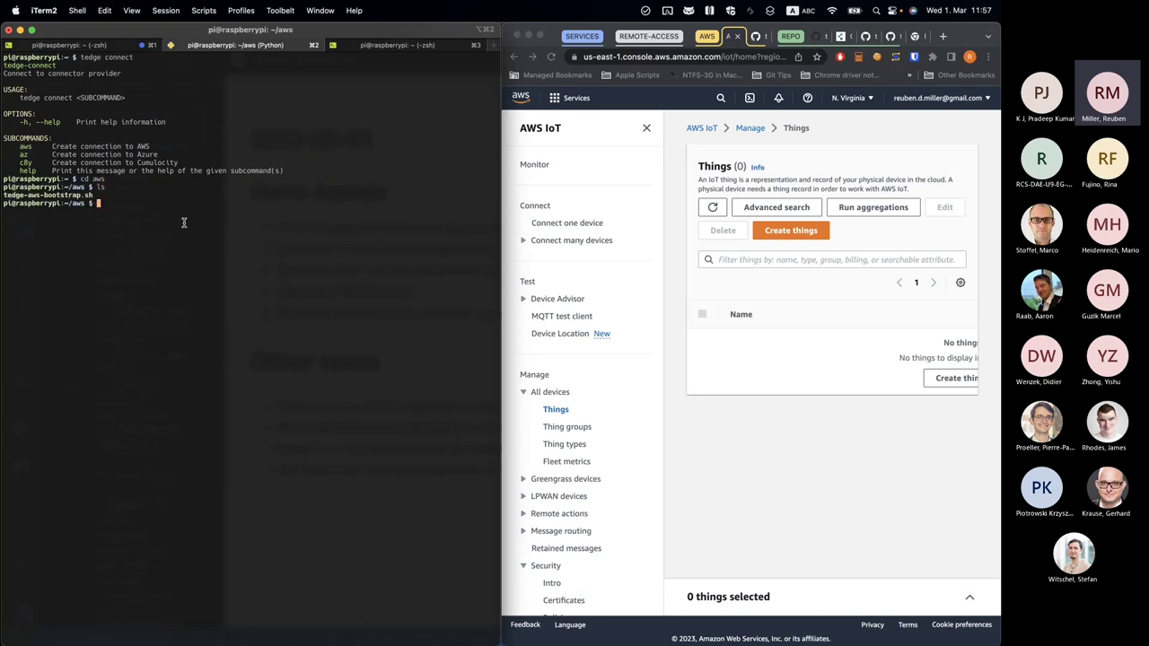
type("./tedge")
key("Tab")
key("Return")
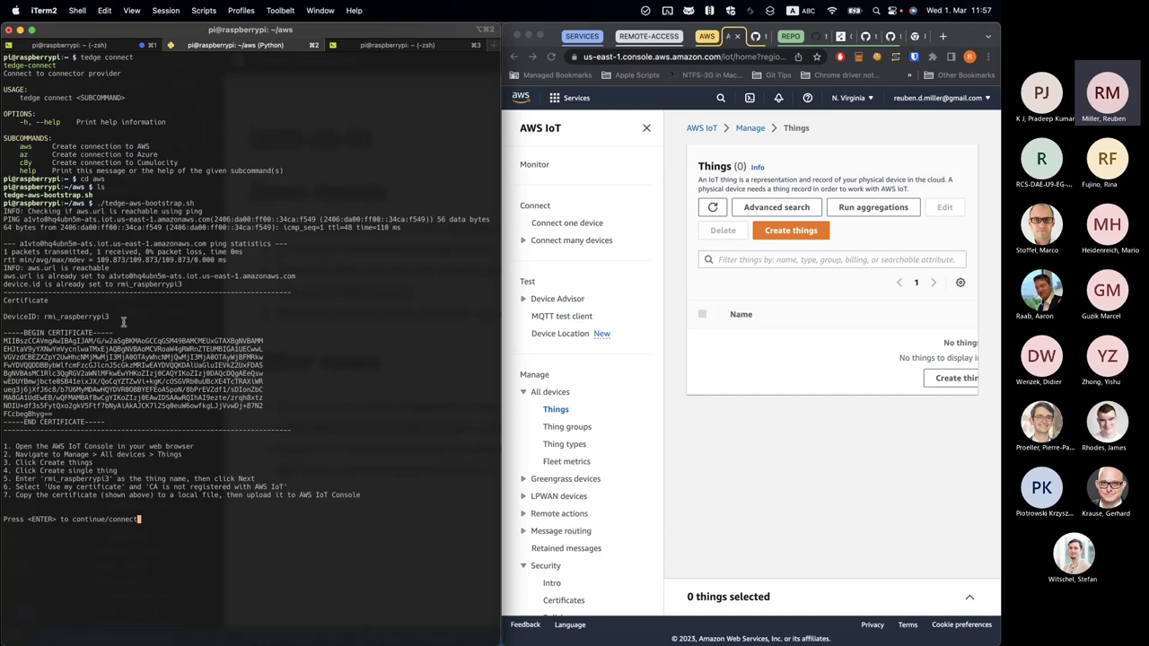
Step: Copy the device ID rmi_raspberrypi3 from the script output and use it as the name of a new single thing in AWS IoT
double_click(80, 317)
key("super+c")
left_click(799, 461)
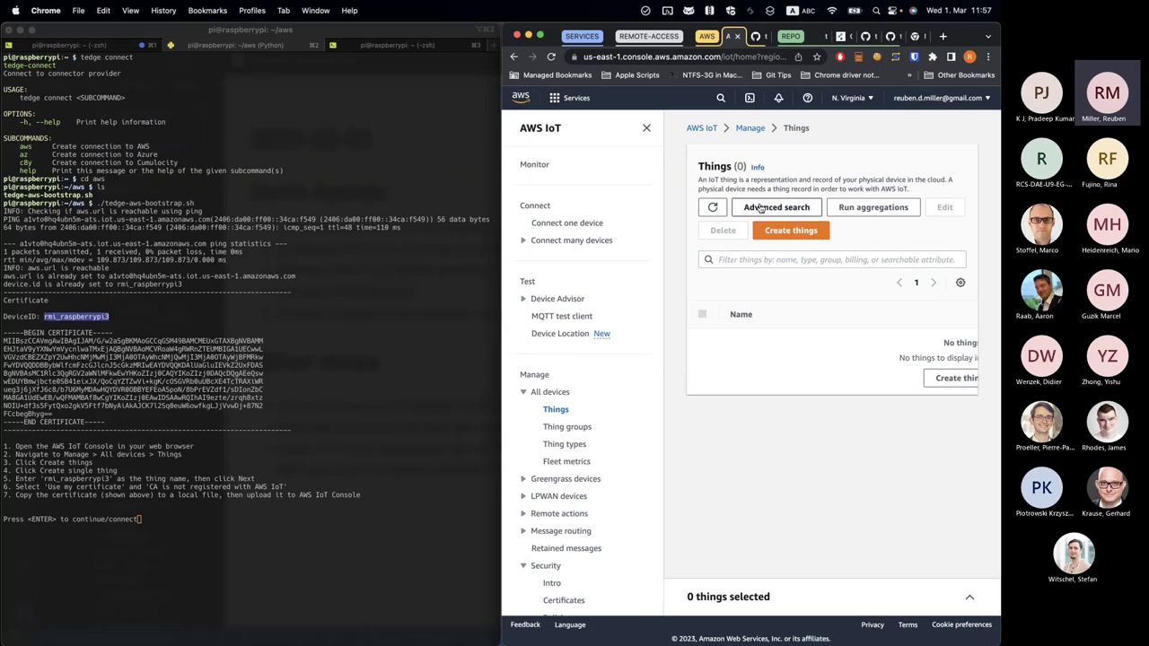
left_click(793, 233)
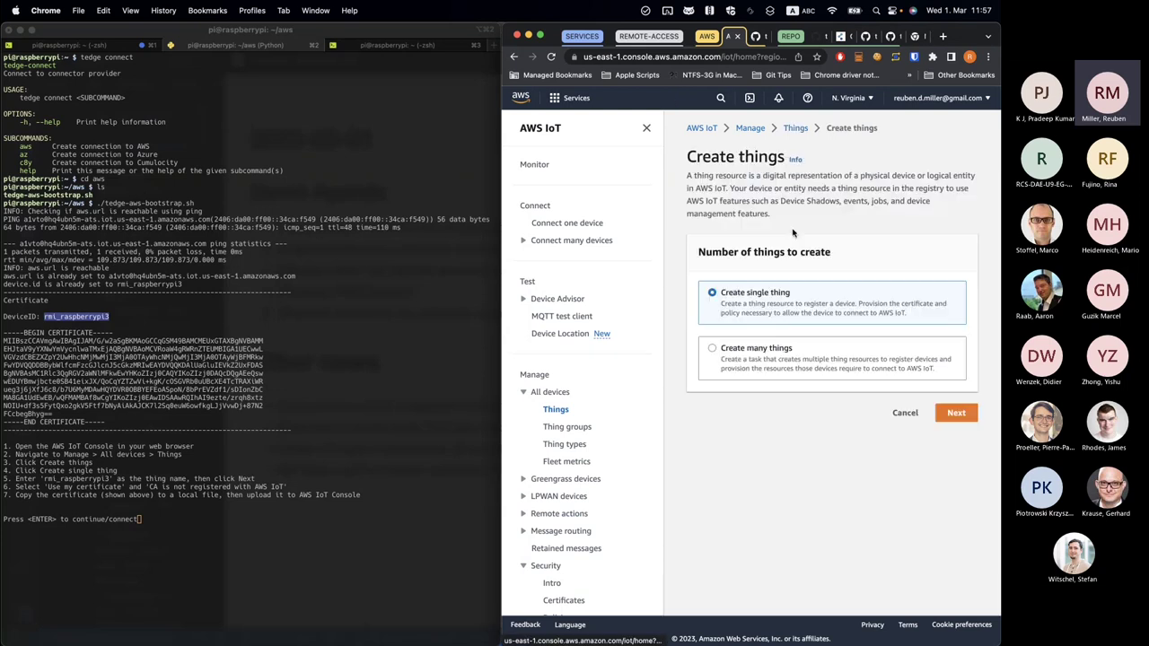
left_click(966, 412)
key("super+v")
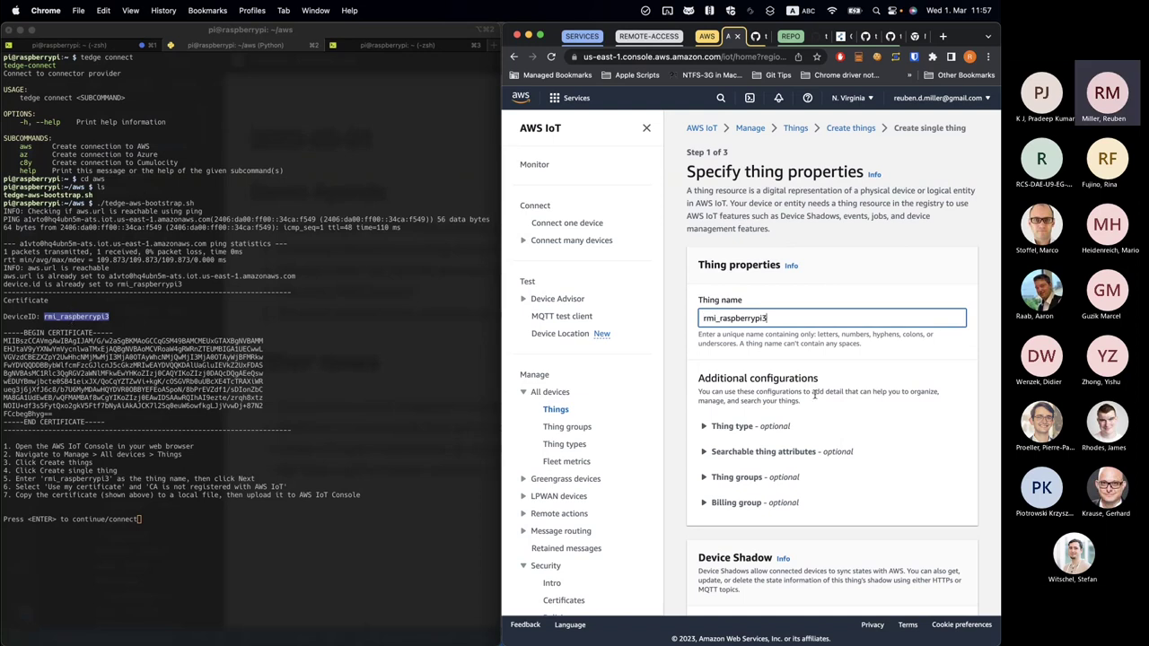
Step: Give the thing an unnamed (classic) device shadow and proceed to the device certificate configuration
scroll(821, 436, "down", 2)
scroll(820, 436, "down", 1)
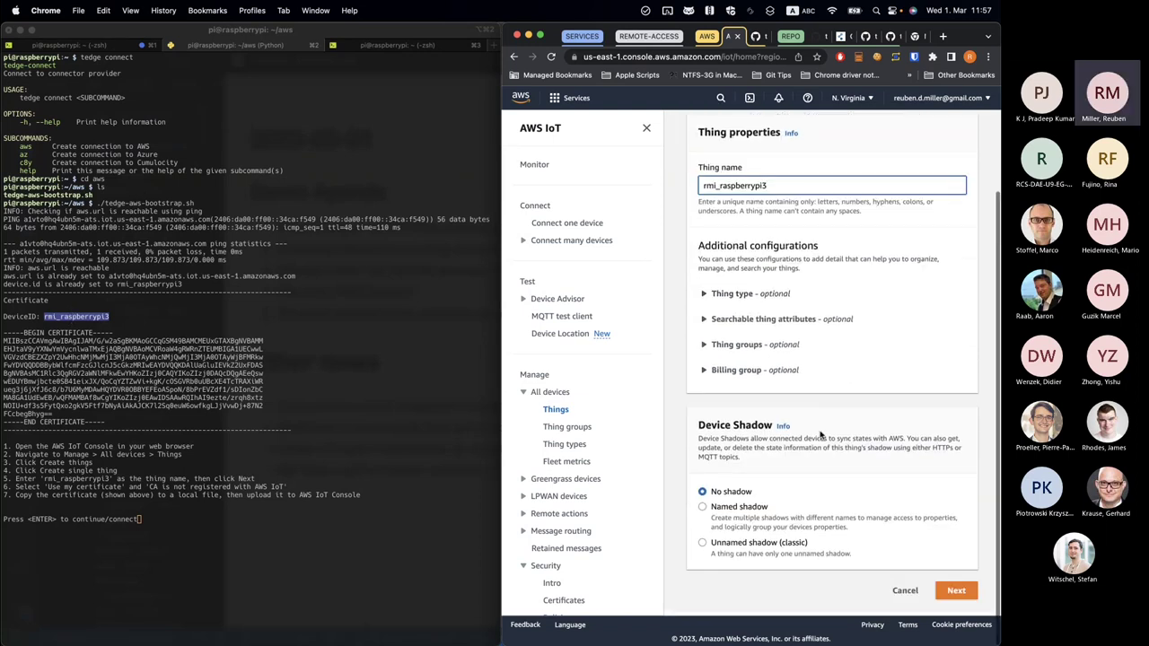
left_click(702, 542)
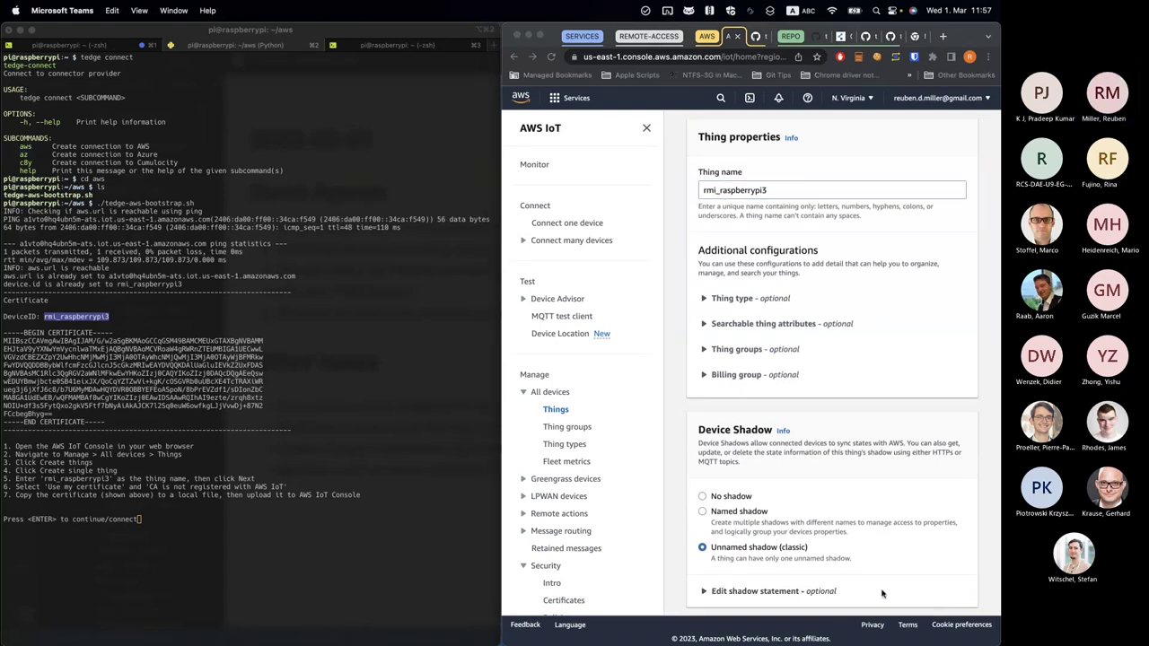
scroll(881, 540, "down", 2)
scroll(882, 539, "up", 1)
left_click(956, 596)
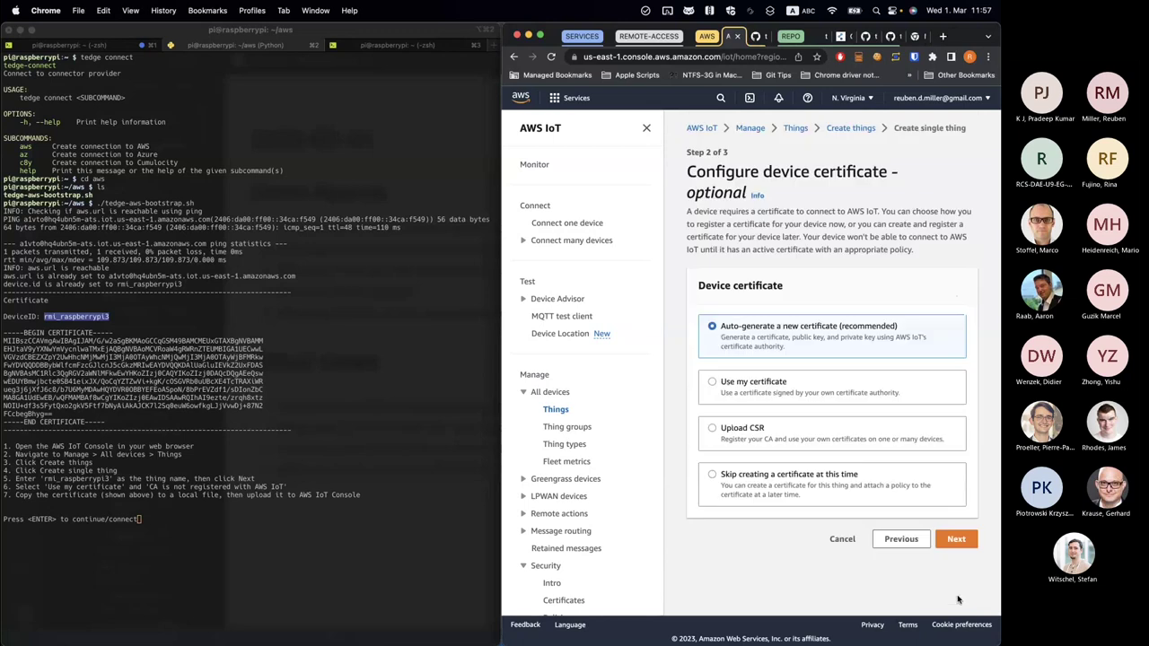
Step: Configure the thing to use an own certificate whose CA is not registered with AWS IoT, uploading rmi_raspberrypi3.pub
left_click(711, 386)
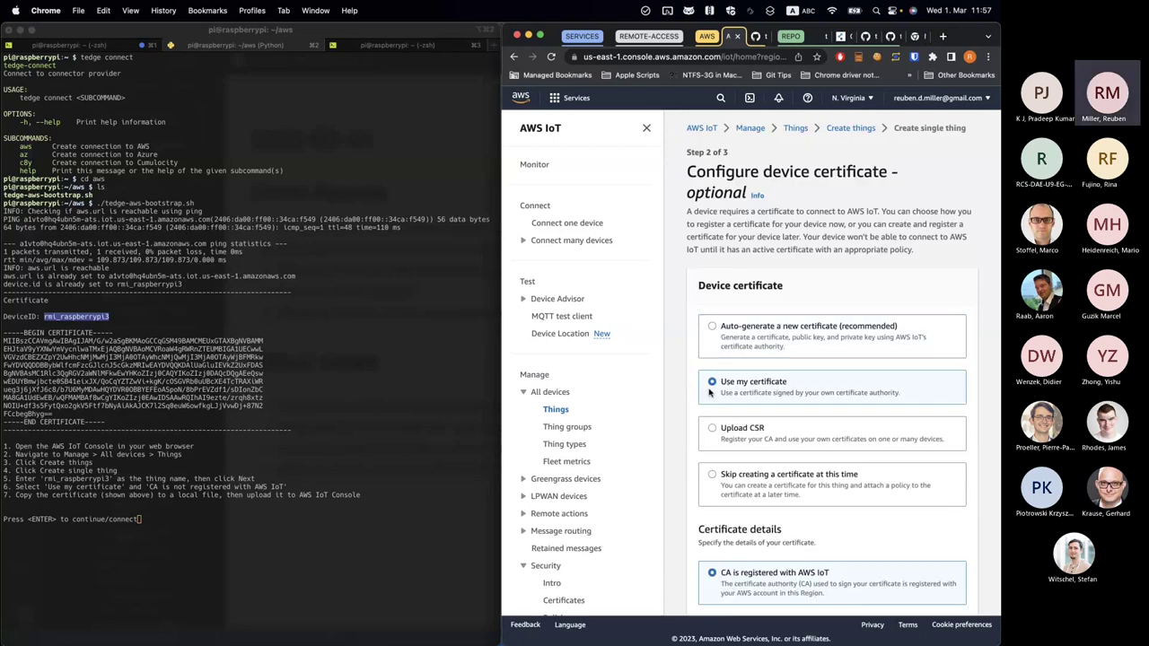
scroll(801, 599, "down", 3)
scroll(799, 599, "down", 2)
left_click(785, 417)
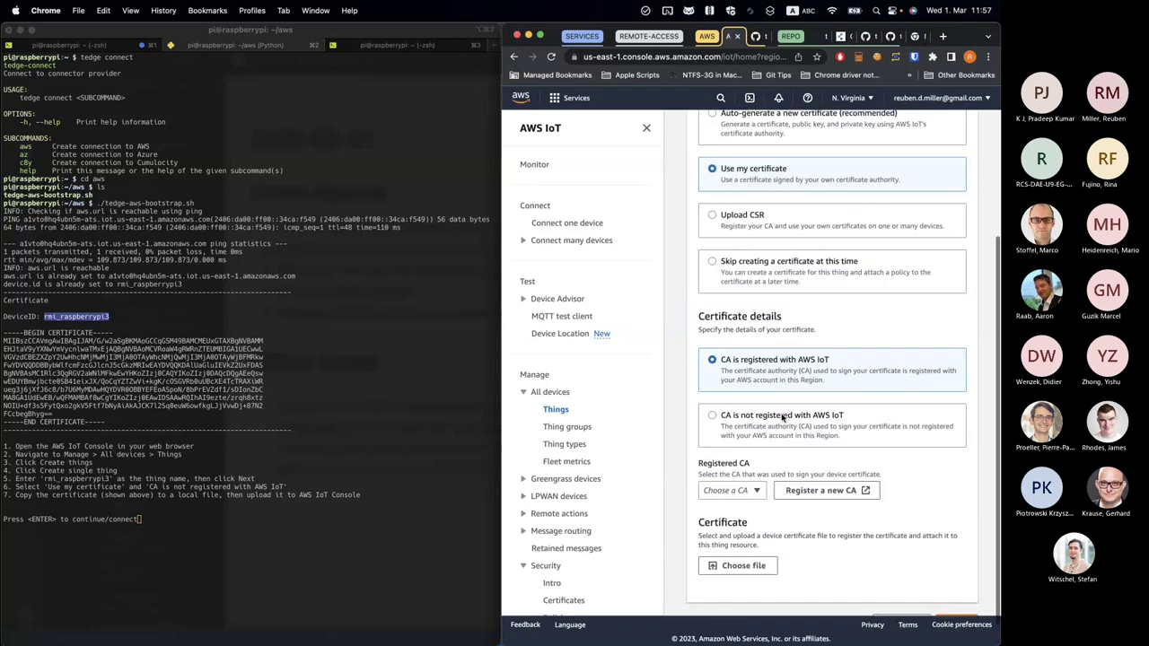
left_click(743, 536)
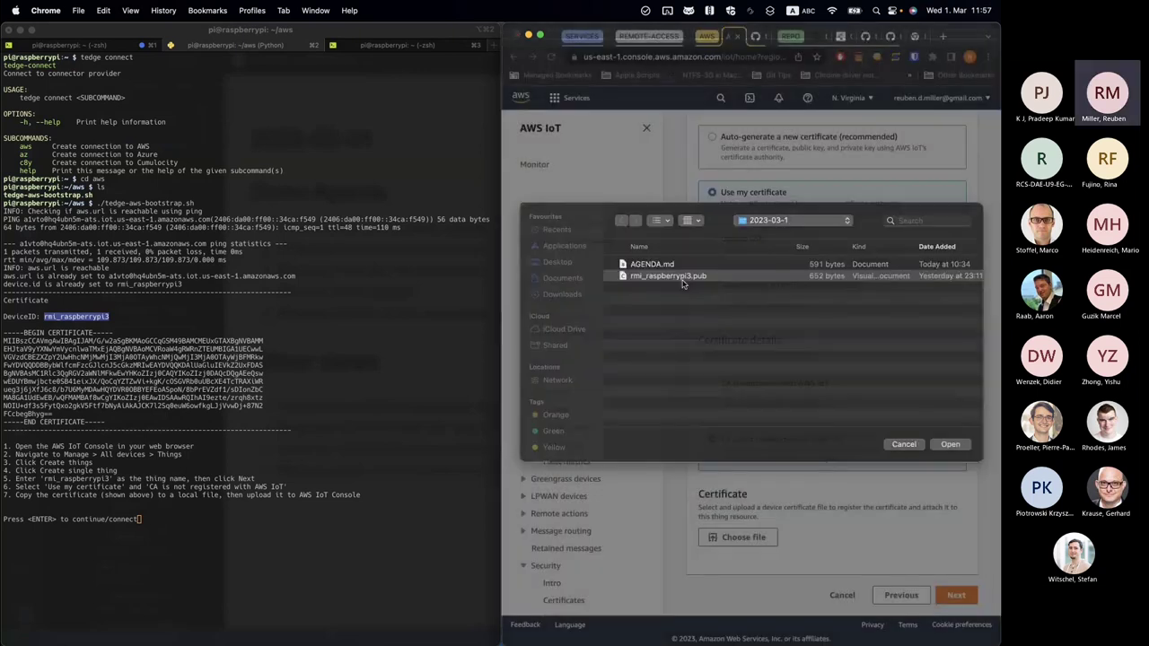
double_click(683, 280)
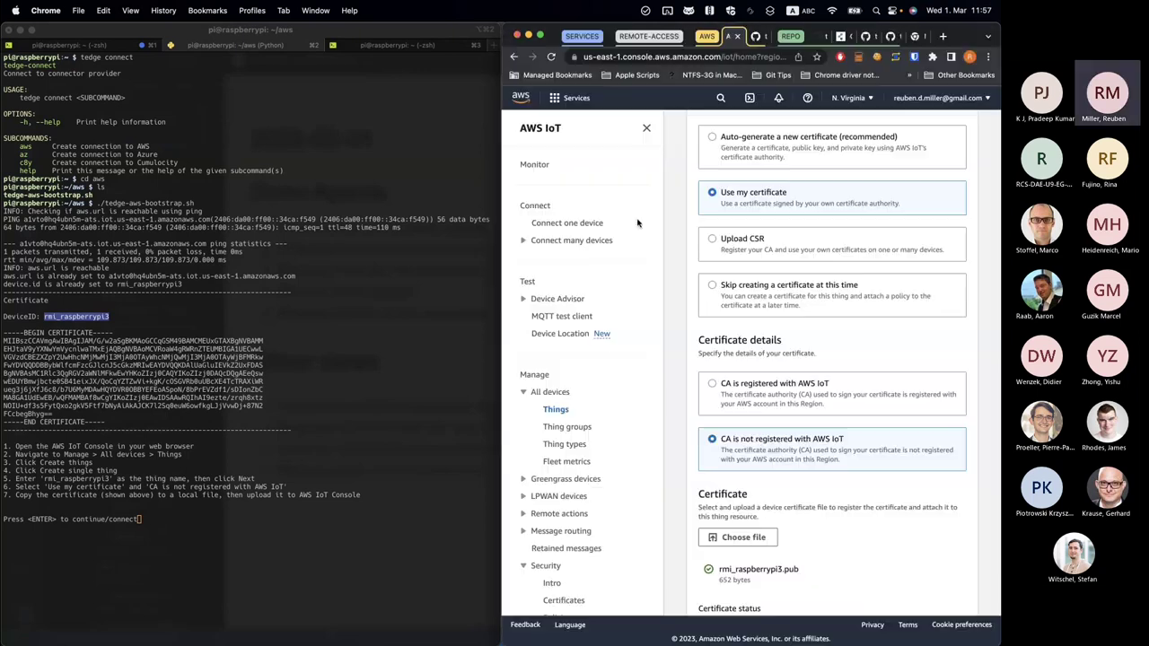
scroll(859, 469, "down", 3)
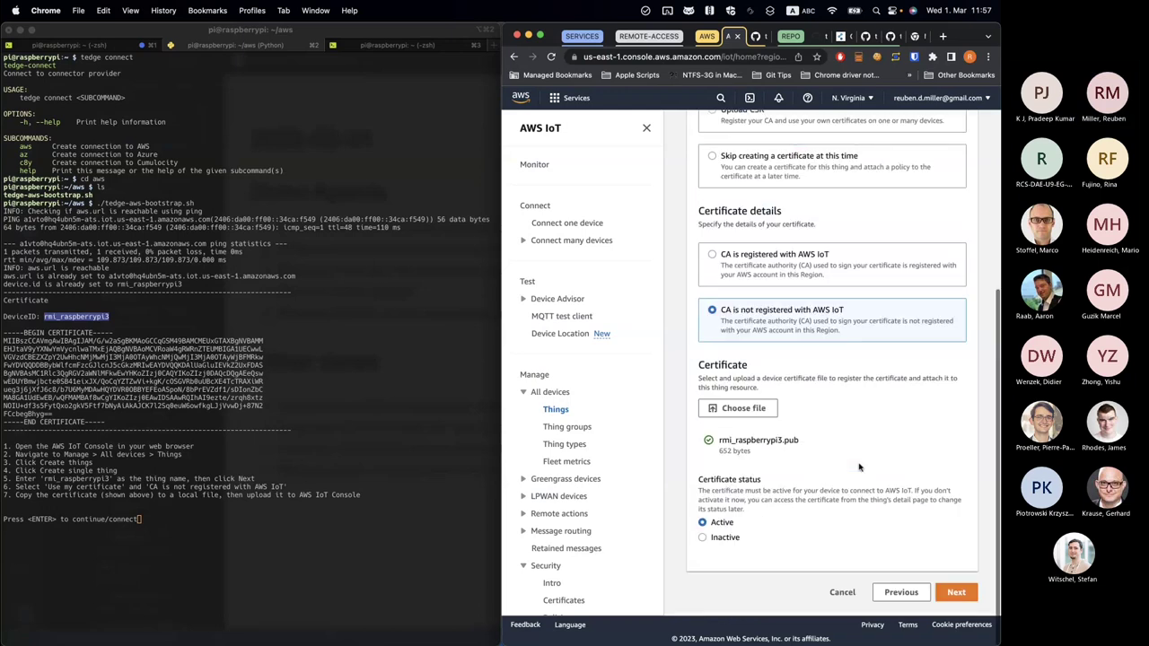
left_click(957, 594)
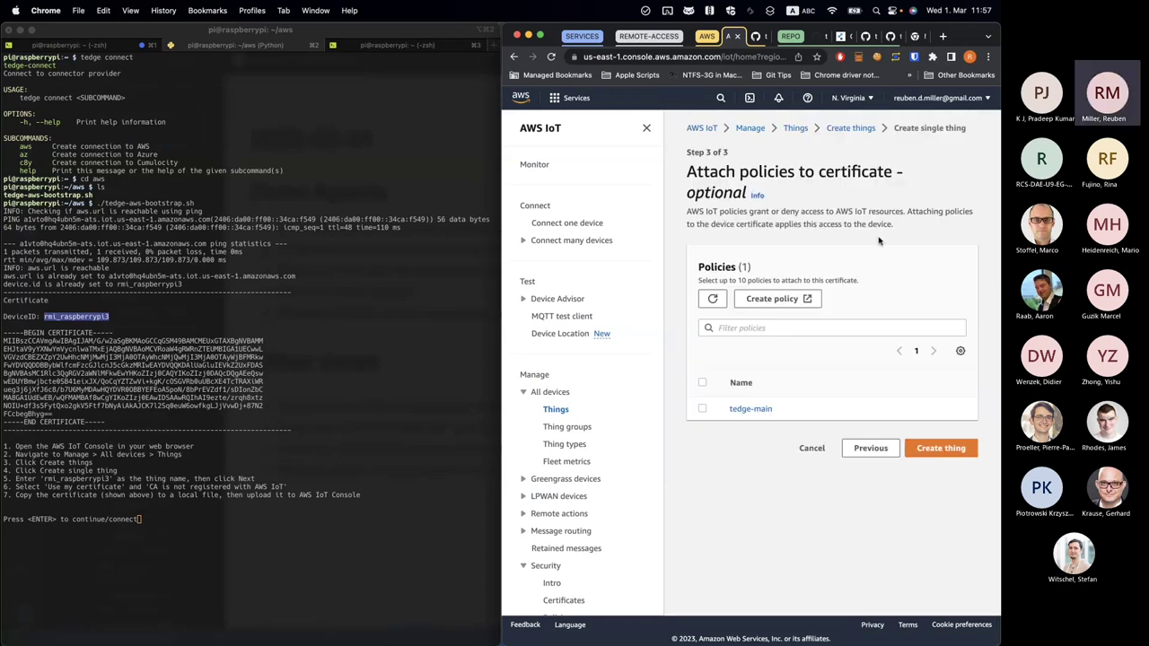
Step: Attach the tedge-main policy to the certificate and create the thing
left_click(702, 409)
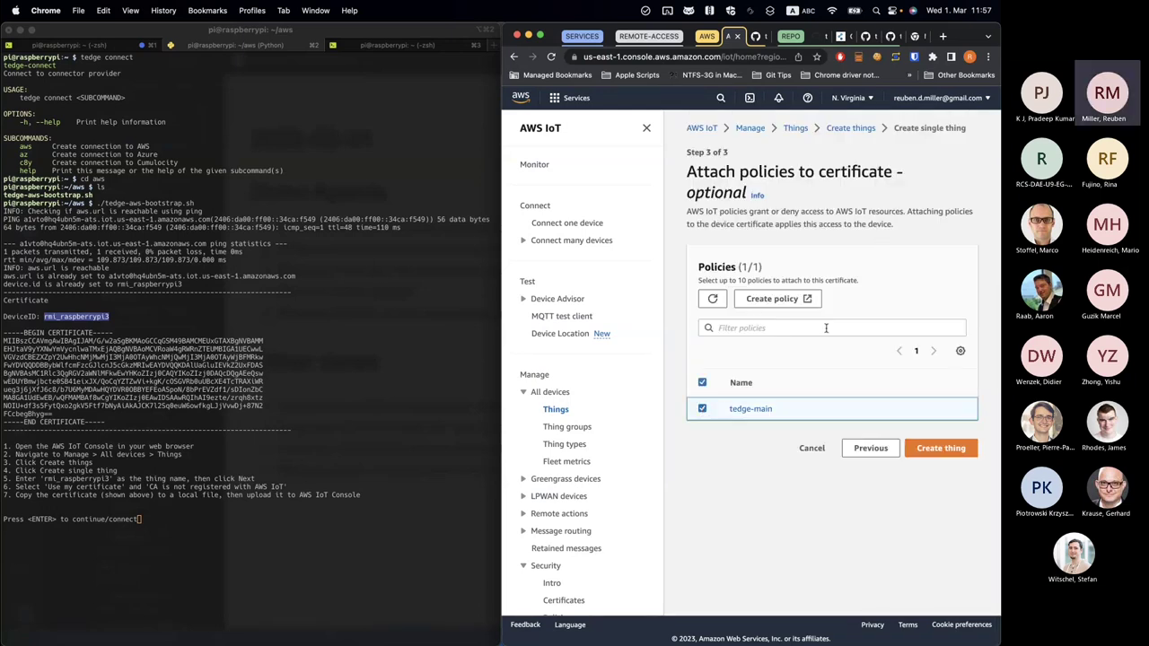
left_click(950, 450)
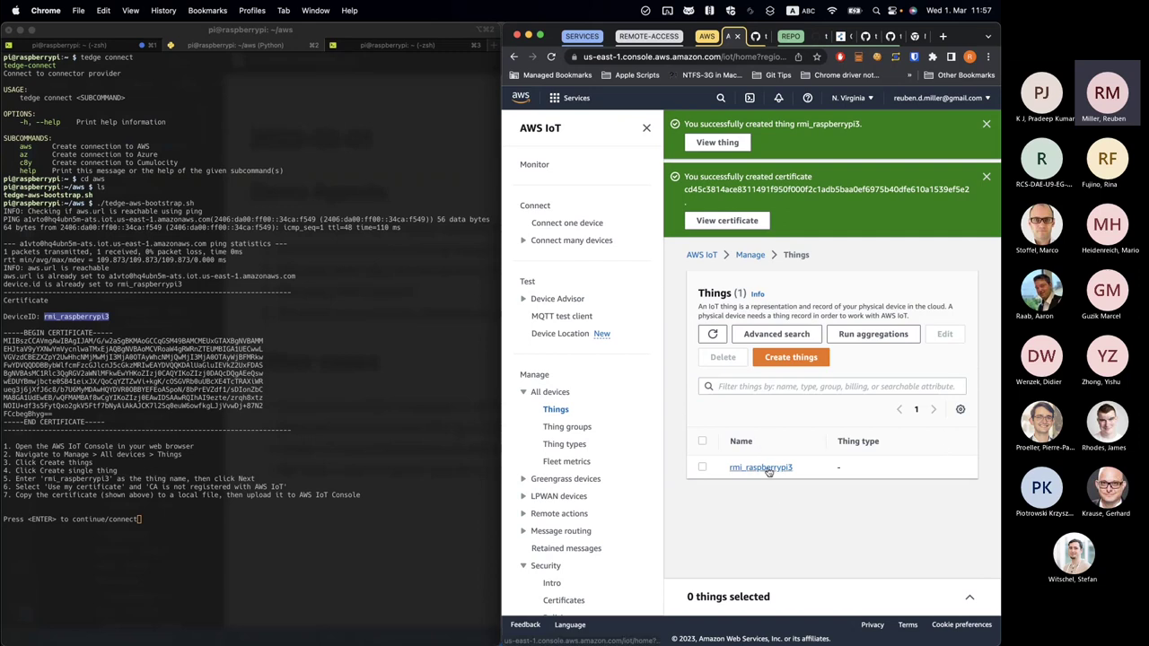
Step: Open the rmi_raspberrypi3 thing's details with the AWS IoT navigation collapsed and show its activity messages
left_click(762, 467)
left_click(647, 128)
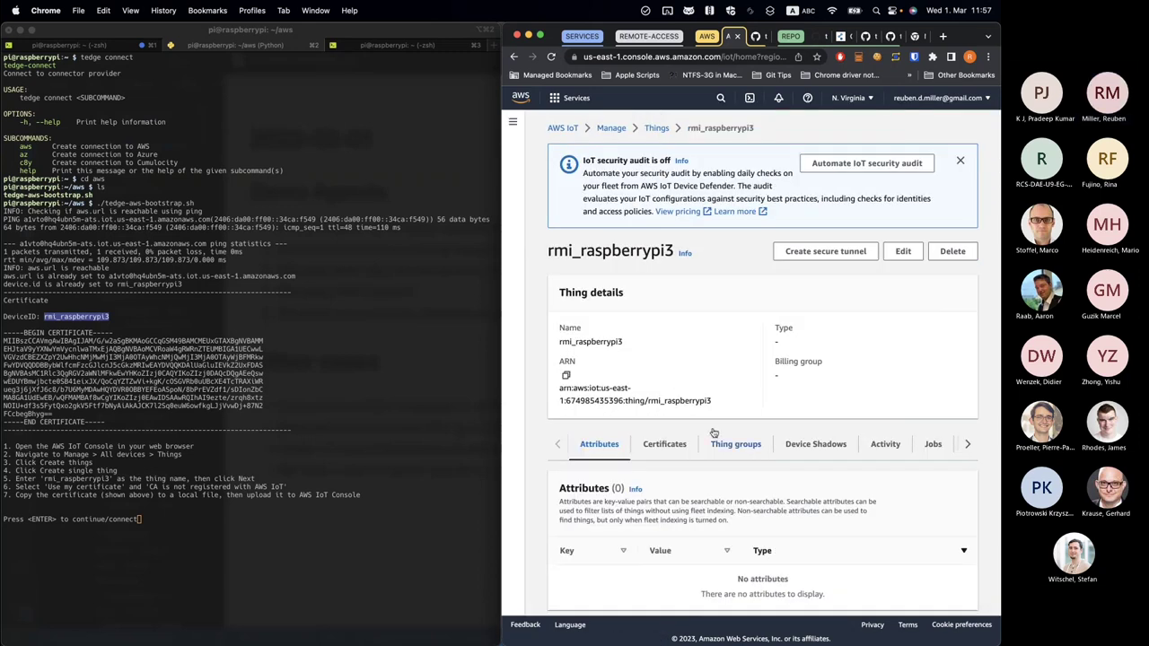
scroll(696, 529, "down", 1)
scroll(628, 359, "up", 1)
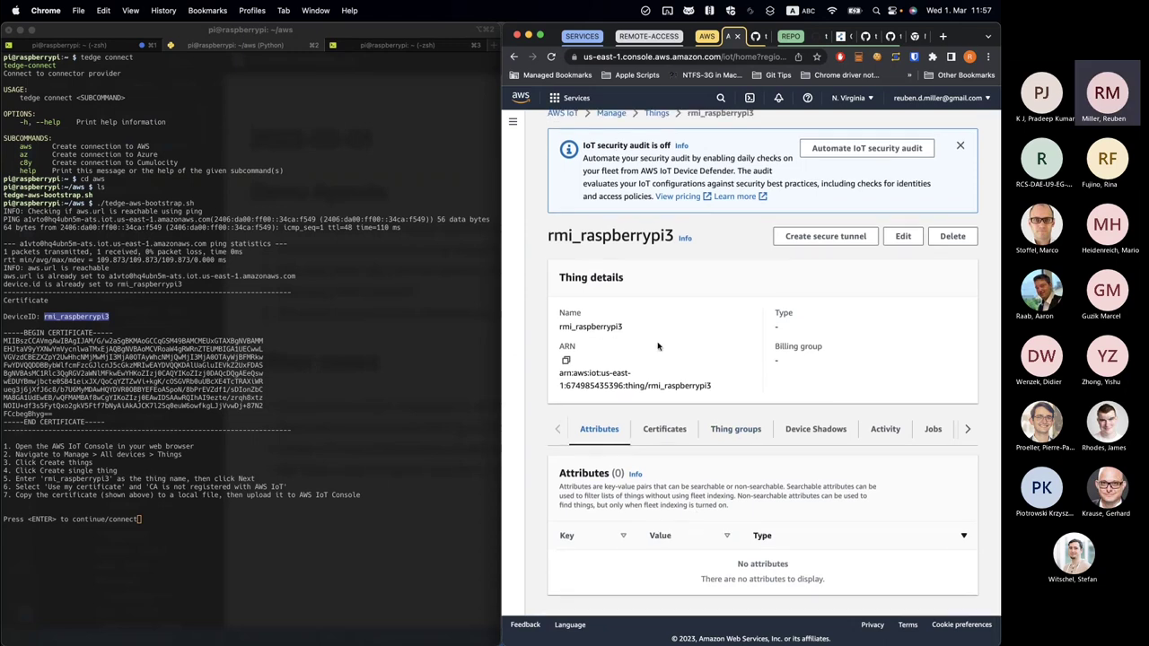
left_click(884, 432)
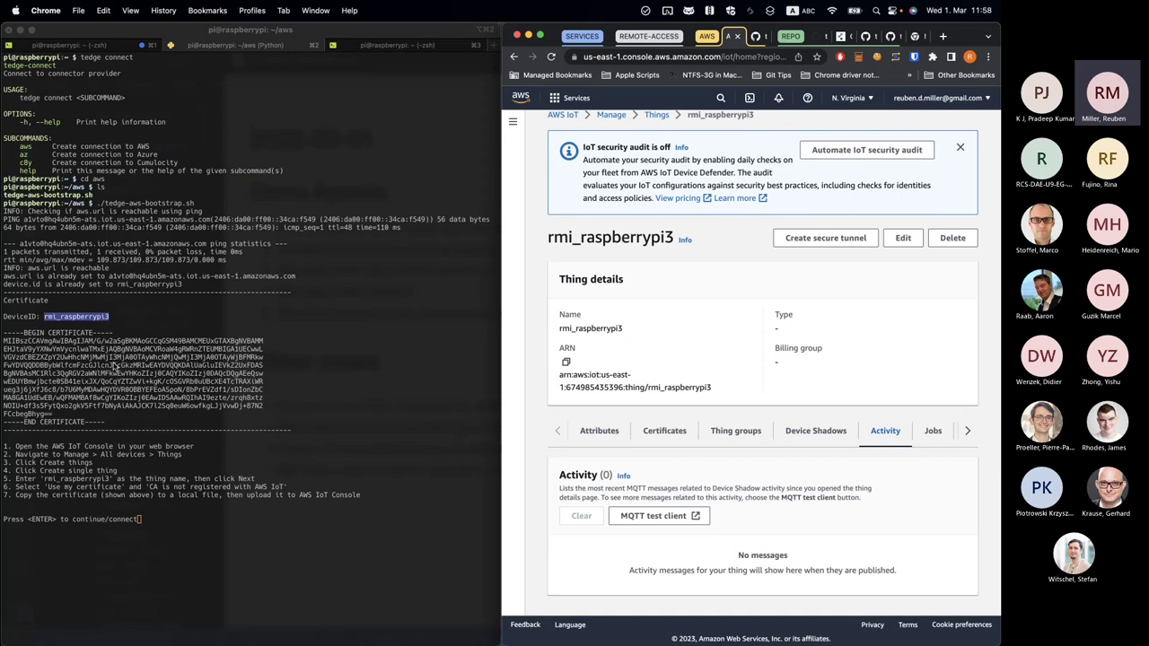
Step: Highlight the certificate text and the seven AWS IoT setup instructions in the bootstrap script's terminal output
left_click(115, 366)
left_click_drag(5, 325, 270, 395)
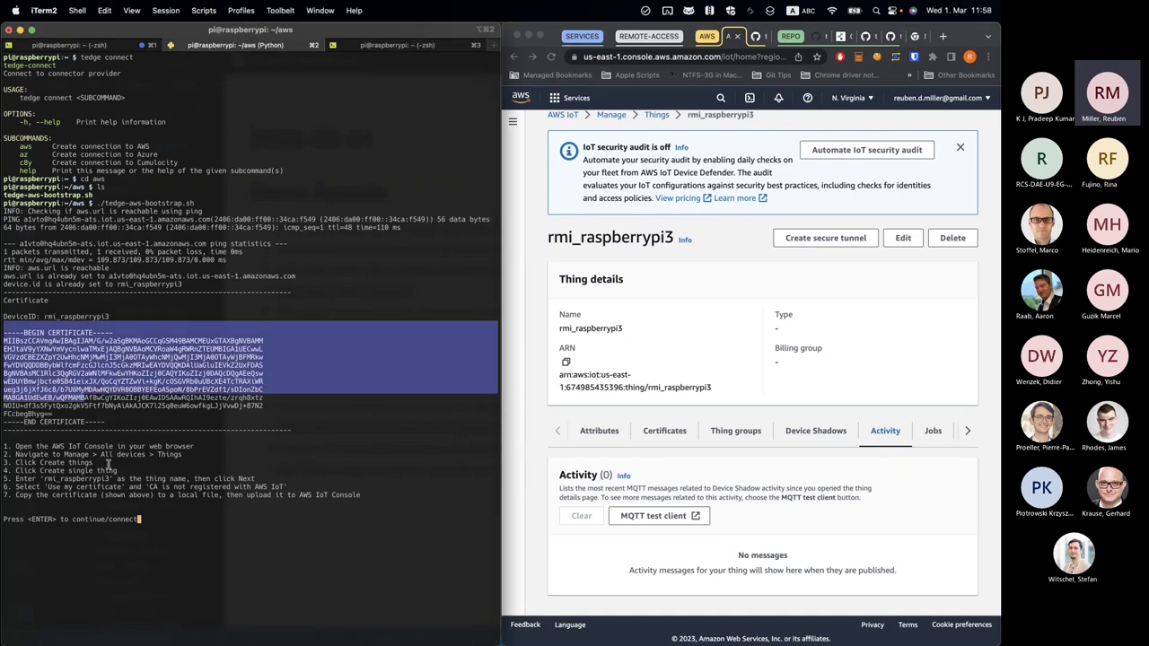
left_click(31, 452)
left_click_drag(32, 446, 359, 495)
left_click(392, 454)
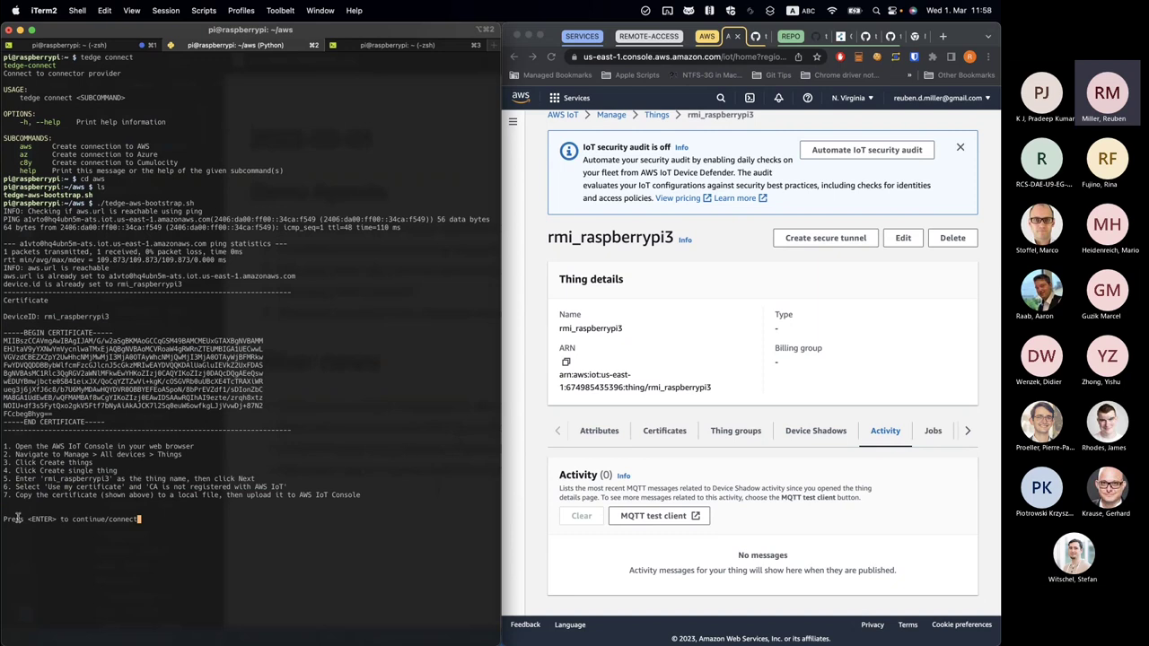
Step: Open the MQTT test client from the rmi_raspberrypi3 thing's activity section in AWS IoT
left_click_drag(17, 519, 142, 519)
left_click(187, 518)
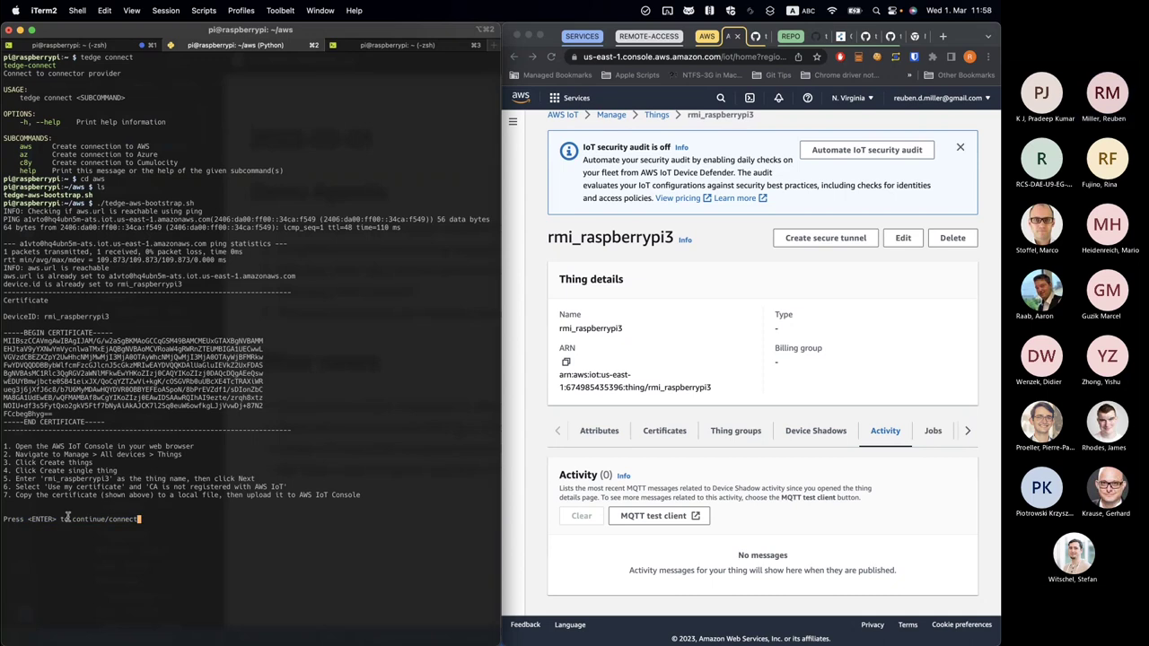
left_click(544, 237)
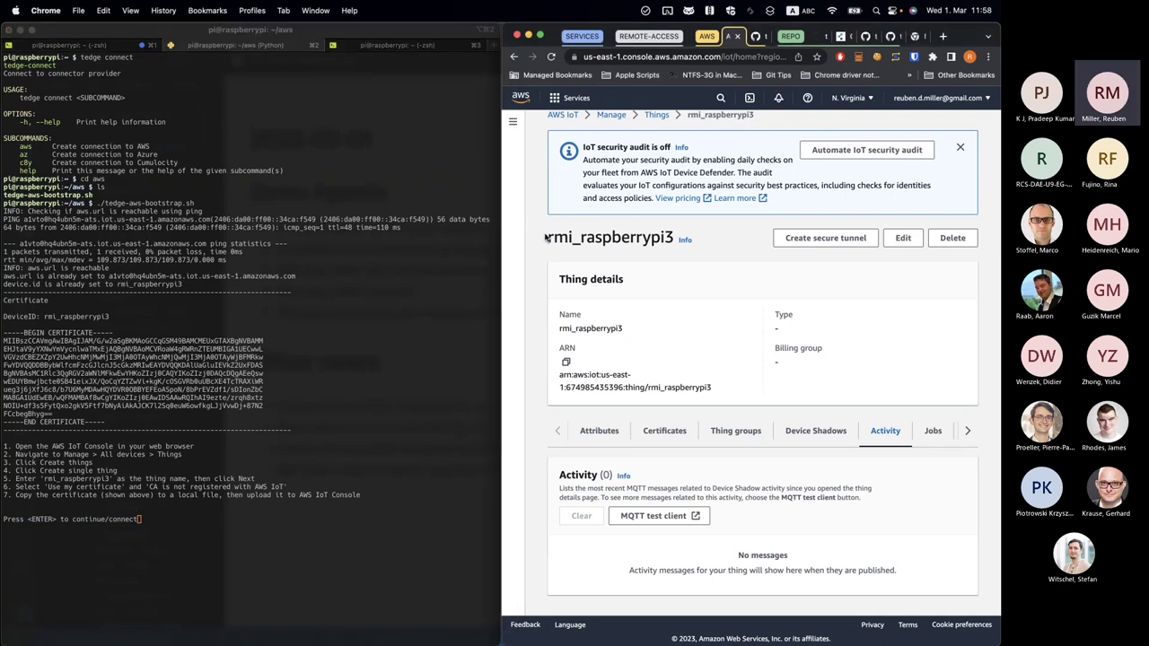
left_click(655, 523)
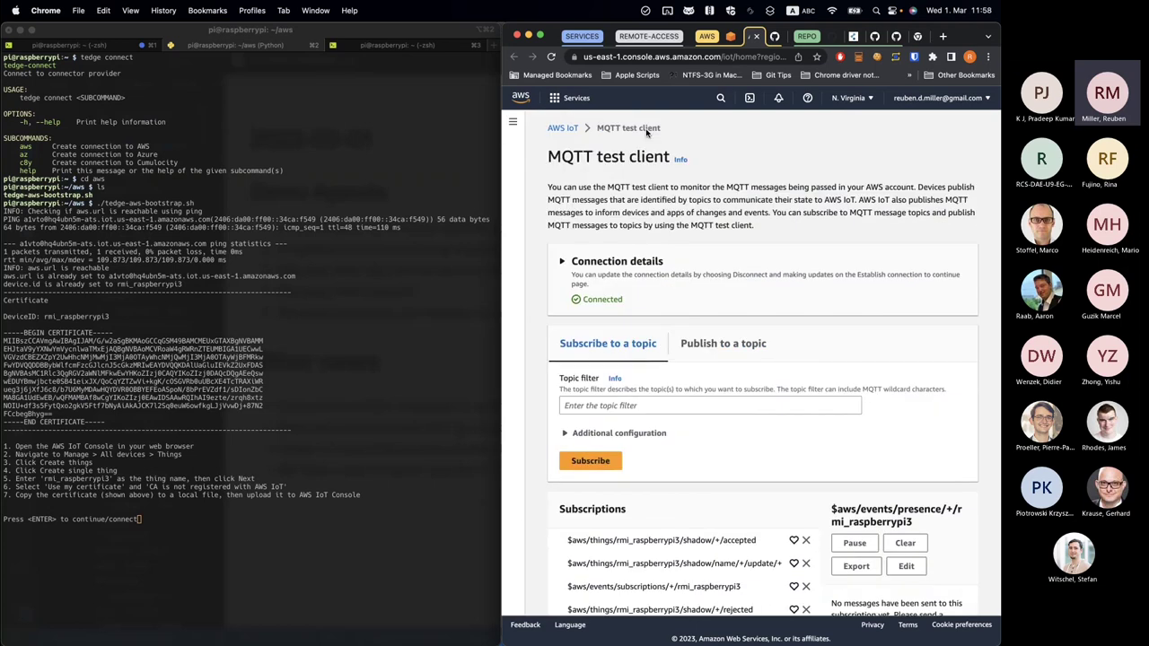
Step: Subscribe to the topic filter # in the MQTT test client and widen the browser window over the terminal
scroll(751, 413, "down", 3)
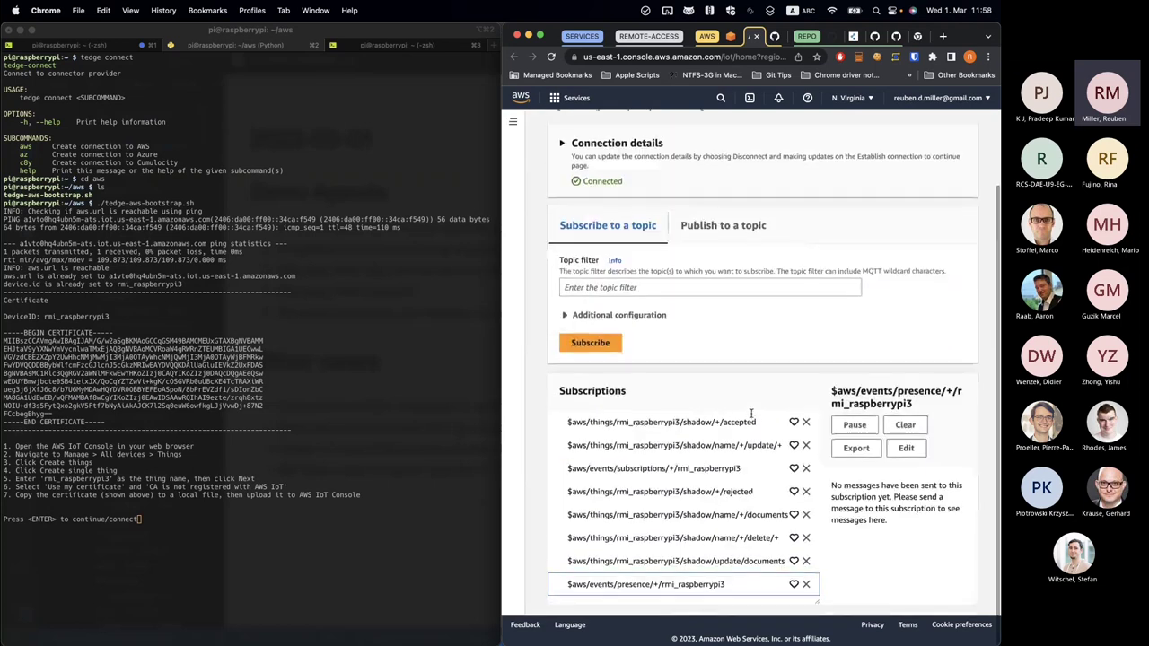
left_click(631, 285)
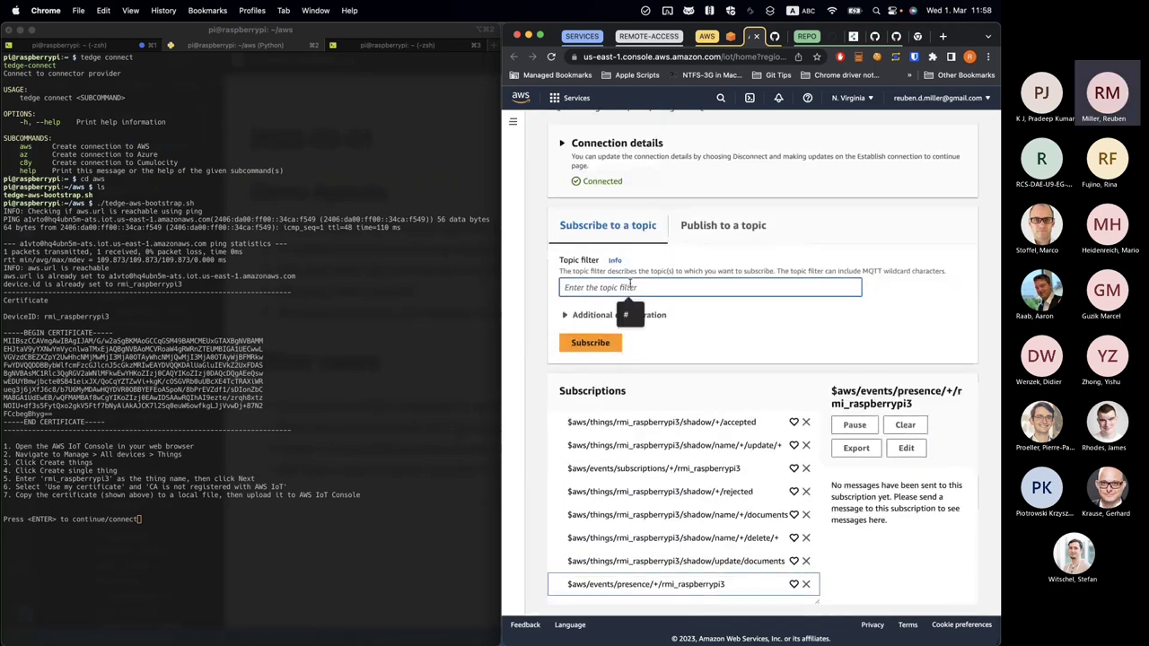
type("#")
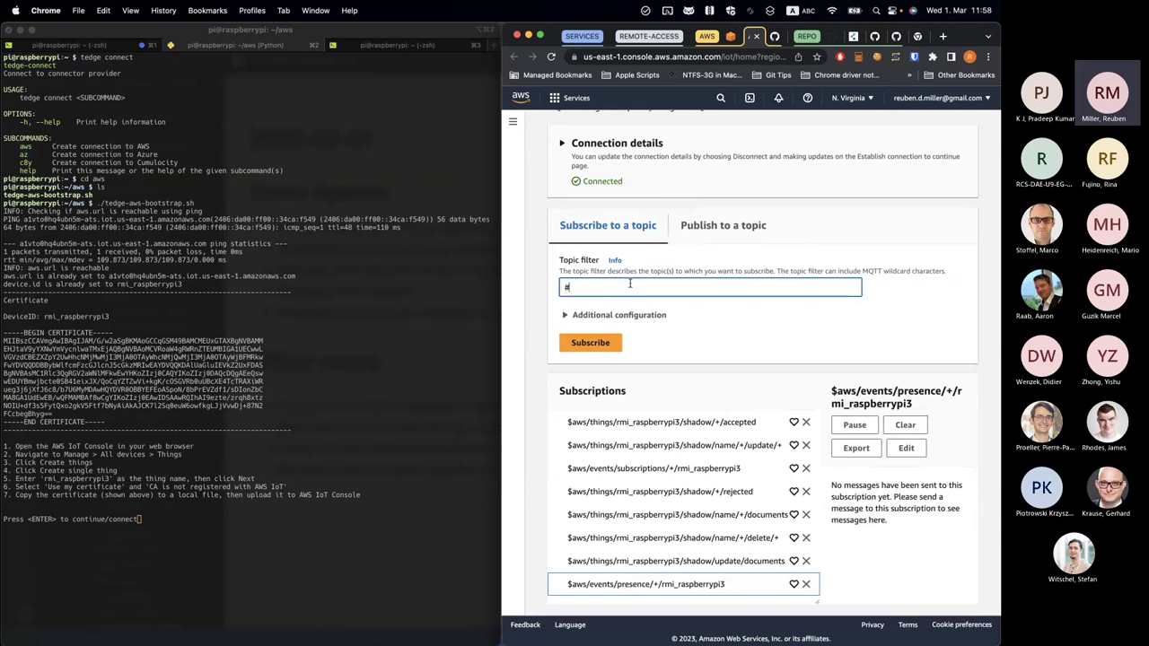
left_click(599, 343)
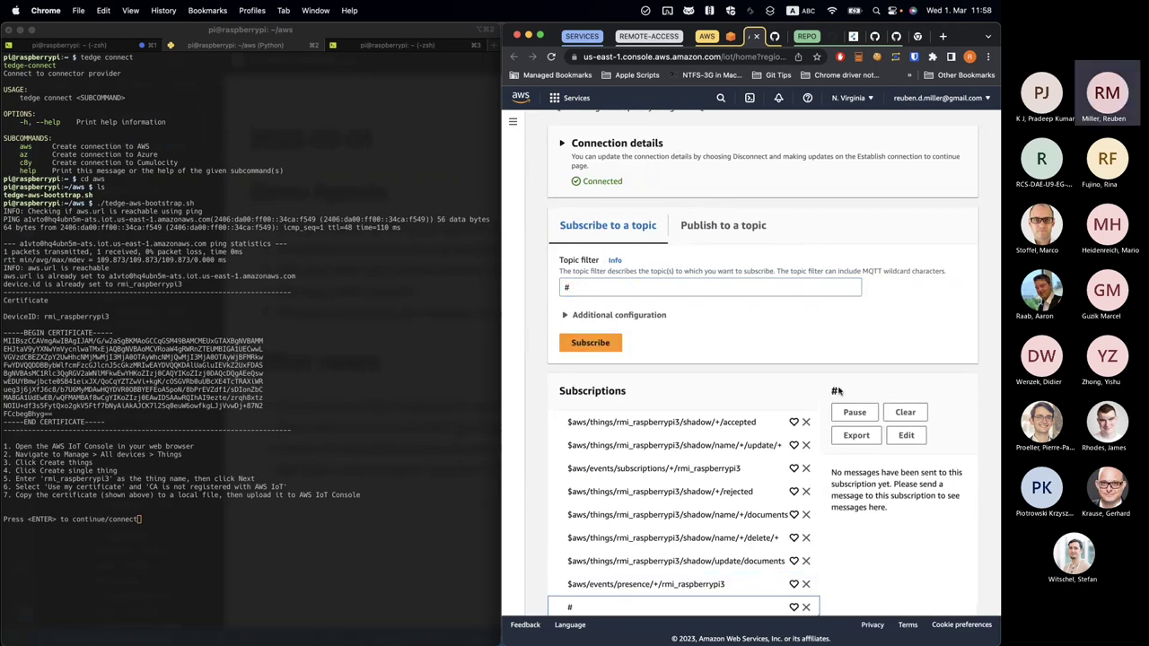
left_click_drag(499, 263, 299, 260)
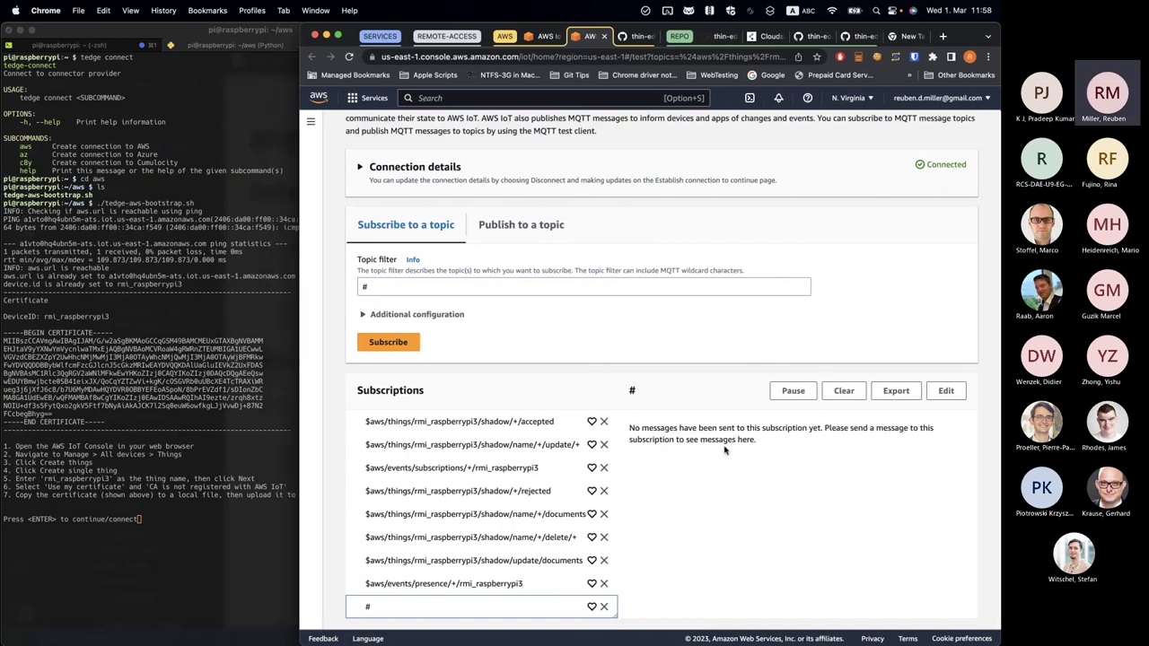
Step: Switch to the terminal and let the waiting bootstrap script continue connecting the device to AWS IoT
left_click_drag(763, 450, 617, 433)
left_click(669, 430)
left_click(236, 494)
key("Return")
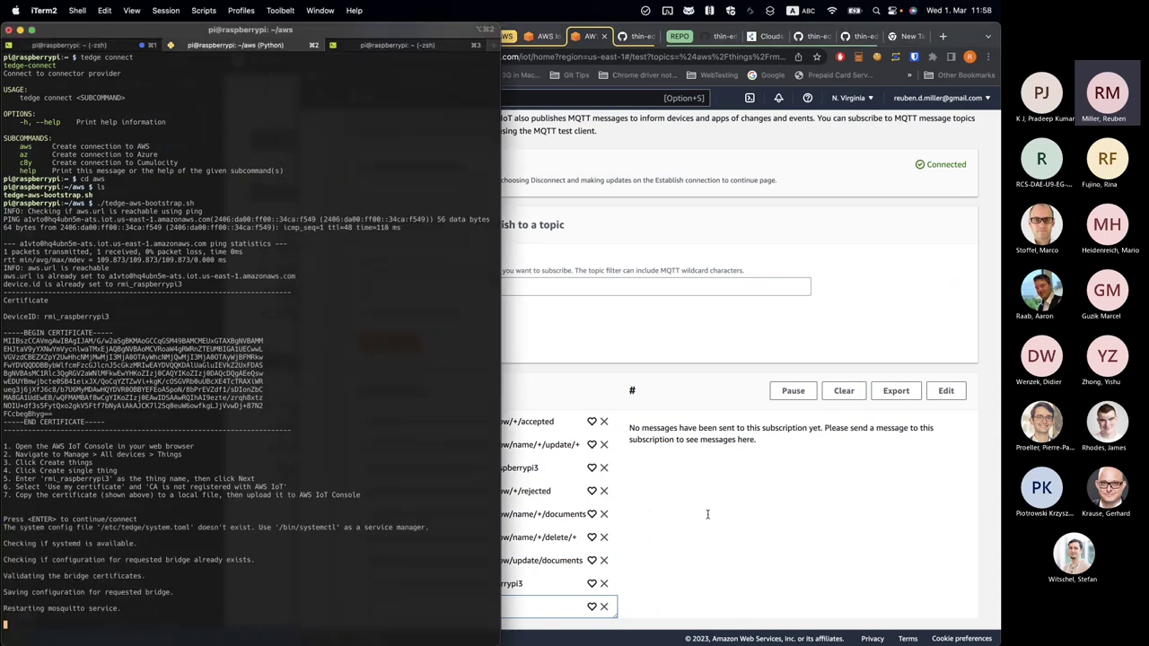
Step: Check the bootstrap script's connection output and highlight the helloworld event's text in the MQTT test client
left_click(707, 514)
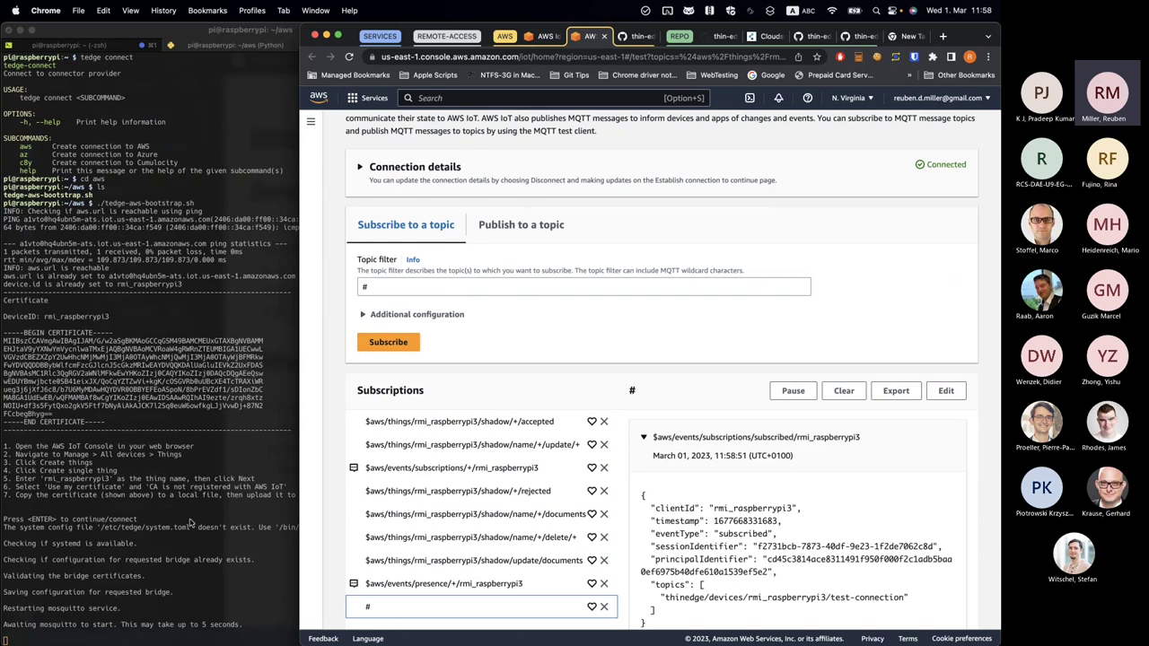
left_click(130, 563)
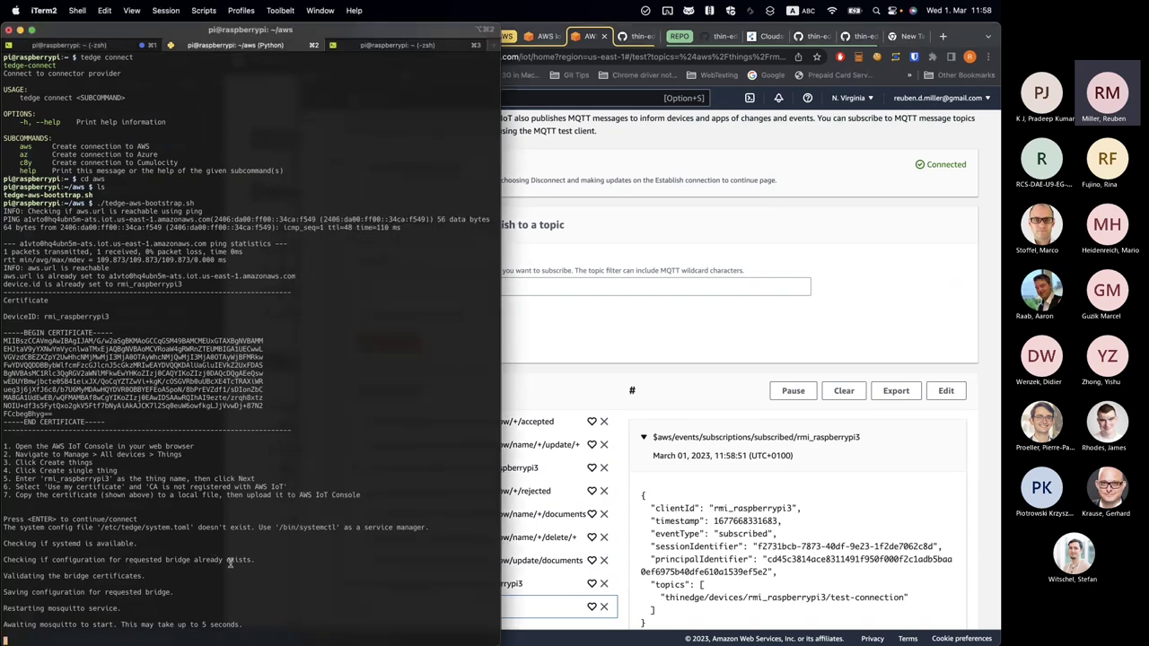
triple_click(96, 567)
left_click(170, 580)
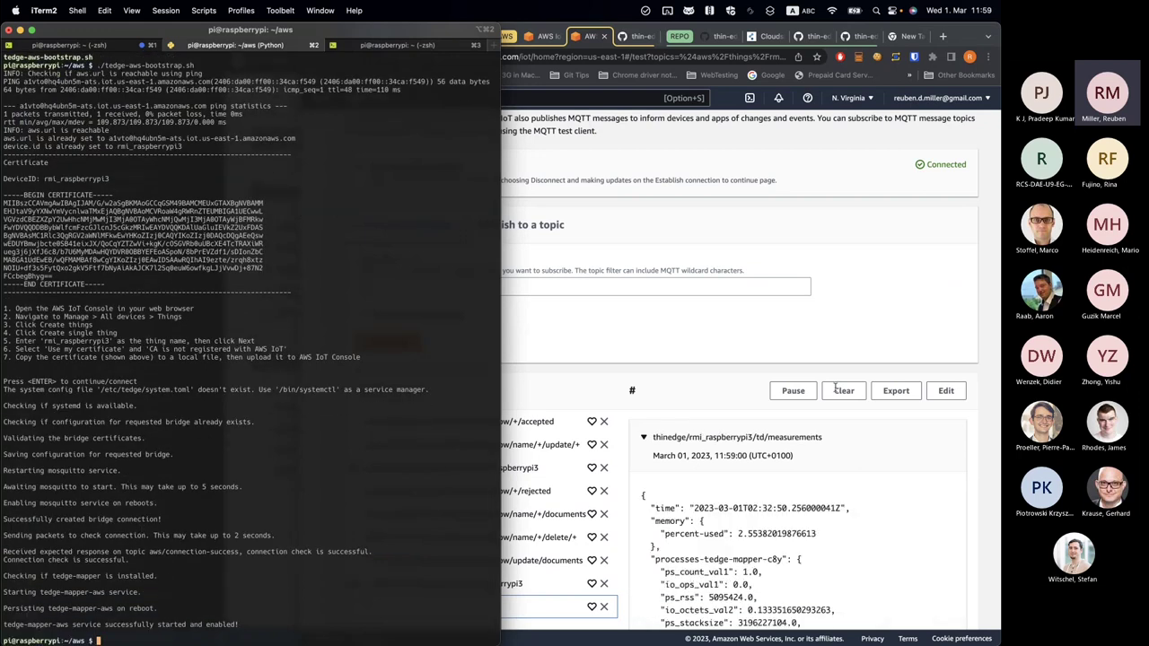
left_click(695, 359)
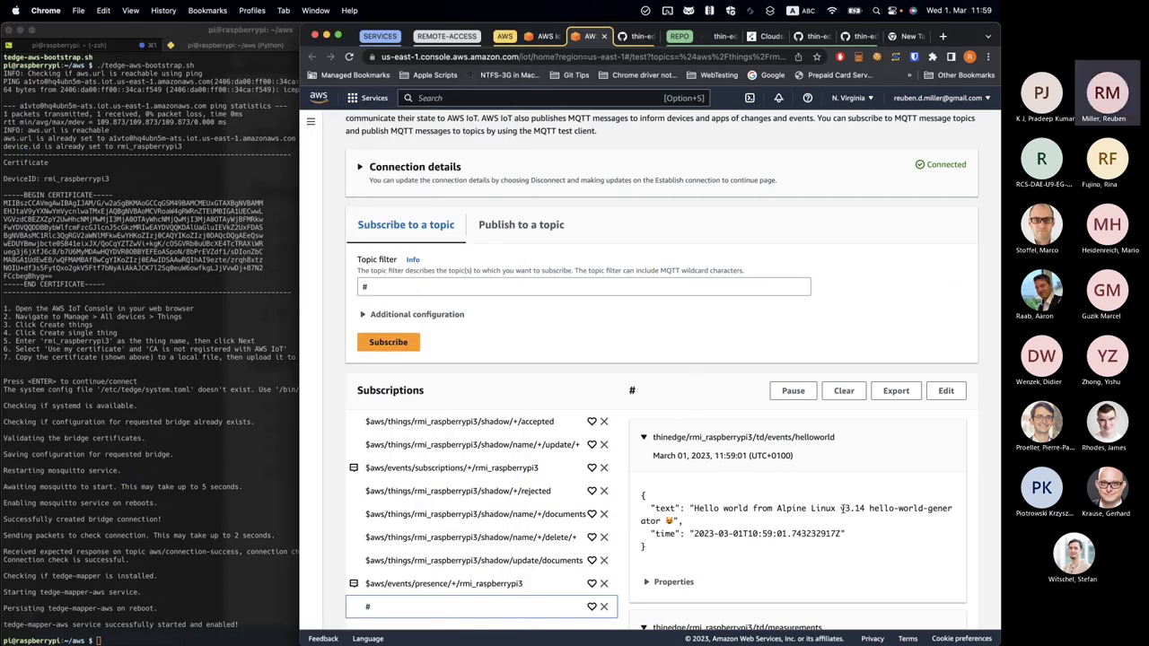
left_click_drag(693, 508, 914, 509)
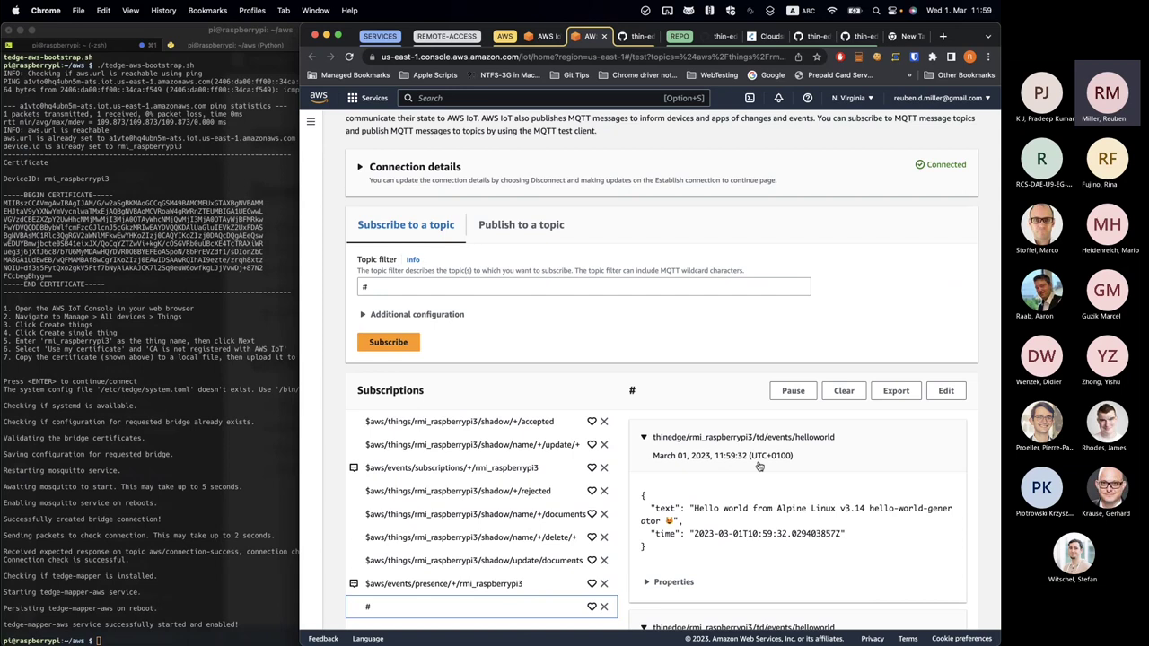
Step: Examine the incoming device messages listed under the # subscription in the MQTT test client
scroll(758, 466, "down", 5)
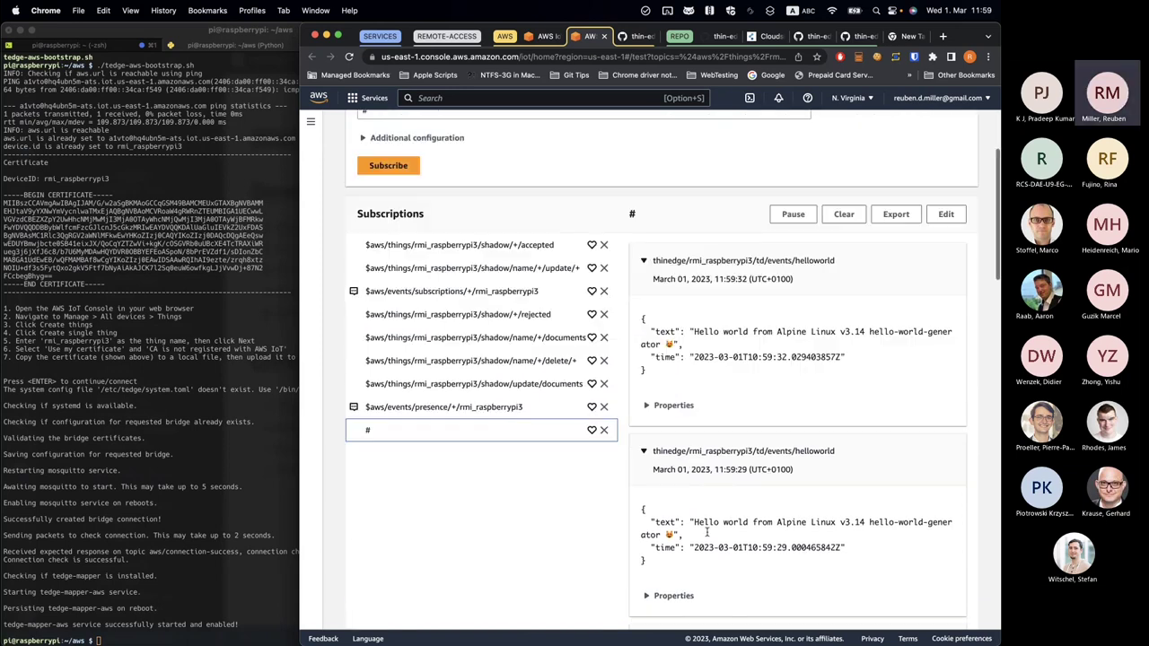
scroll(731, 386, "up", 7)
scroll(628, 369, "down", 6)
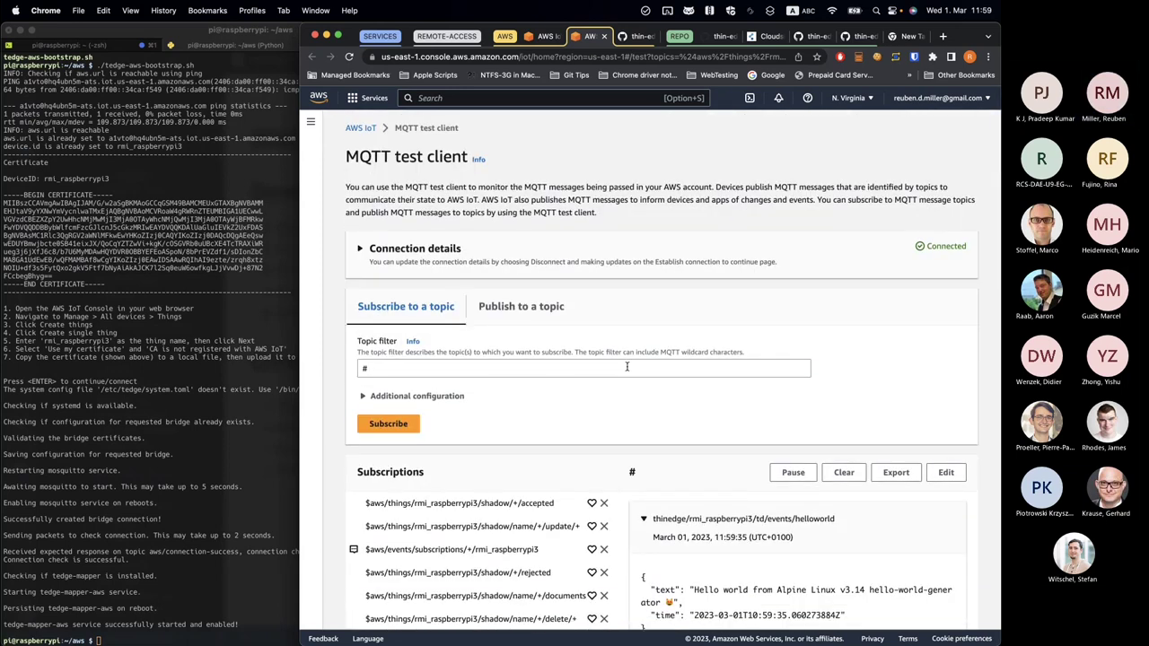
scroll(643, 377, "down", 3)
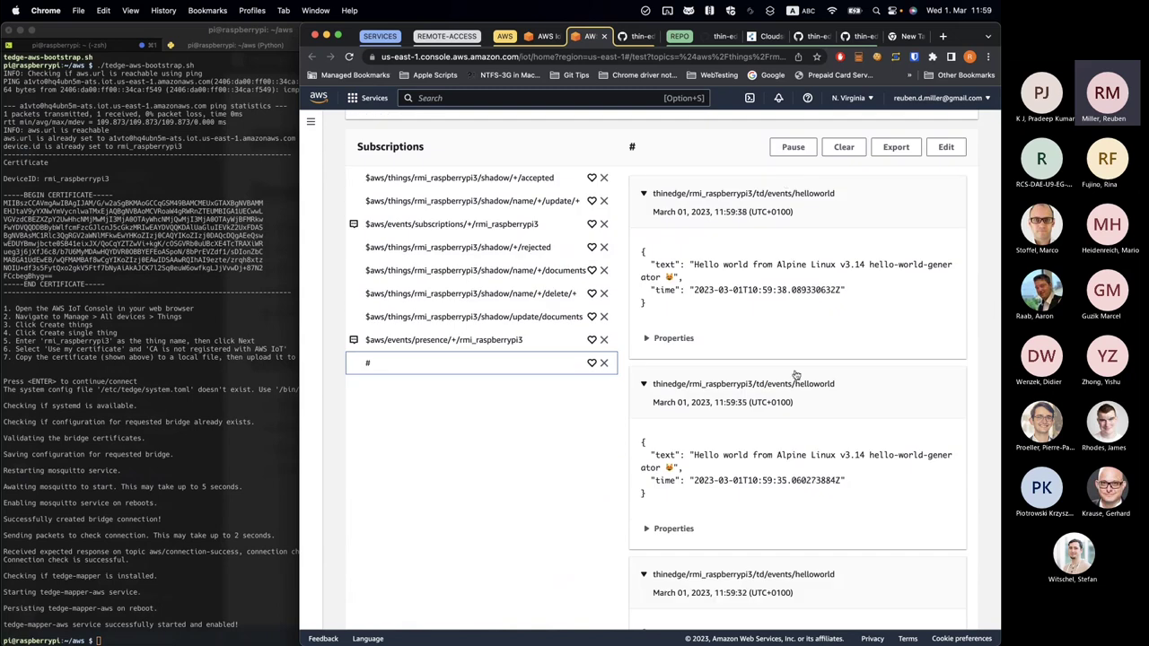
scroll(812, 484, "down", 8)
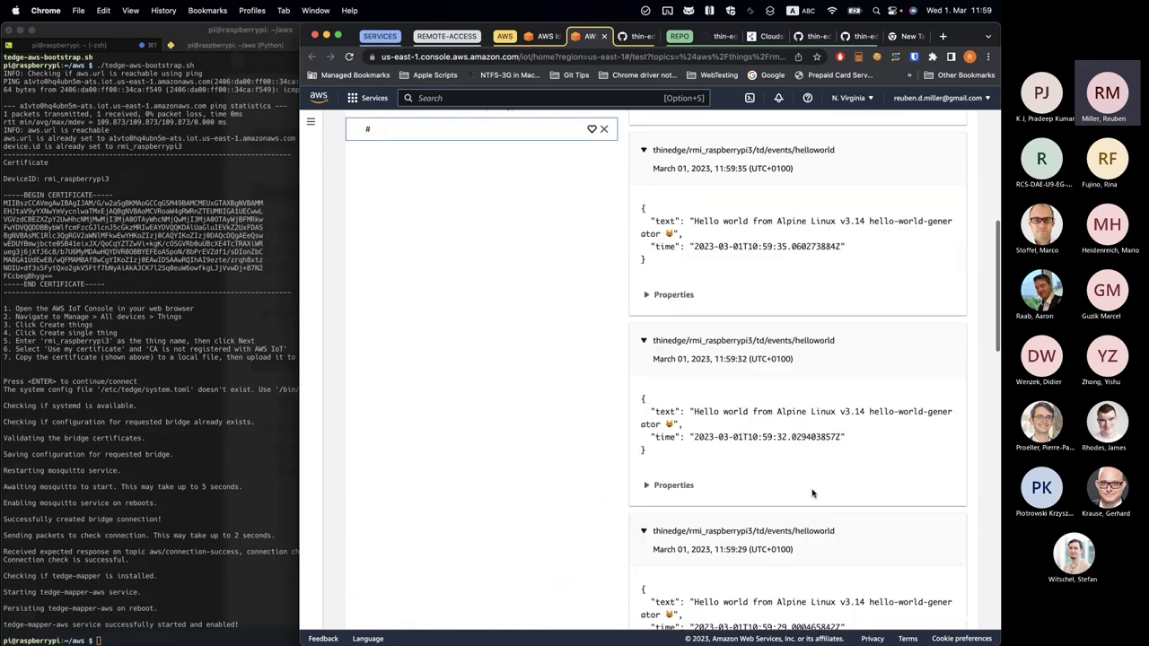
scroll(812, 492, "down", 15)
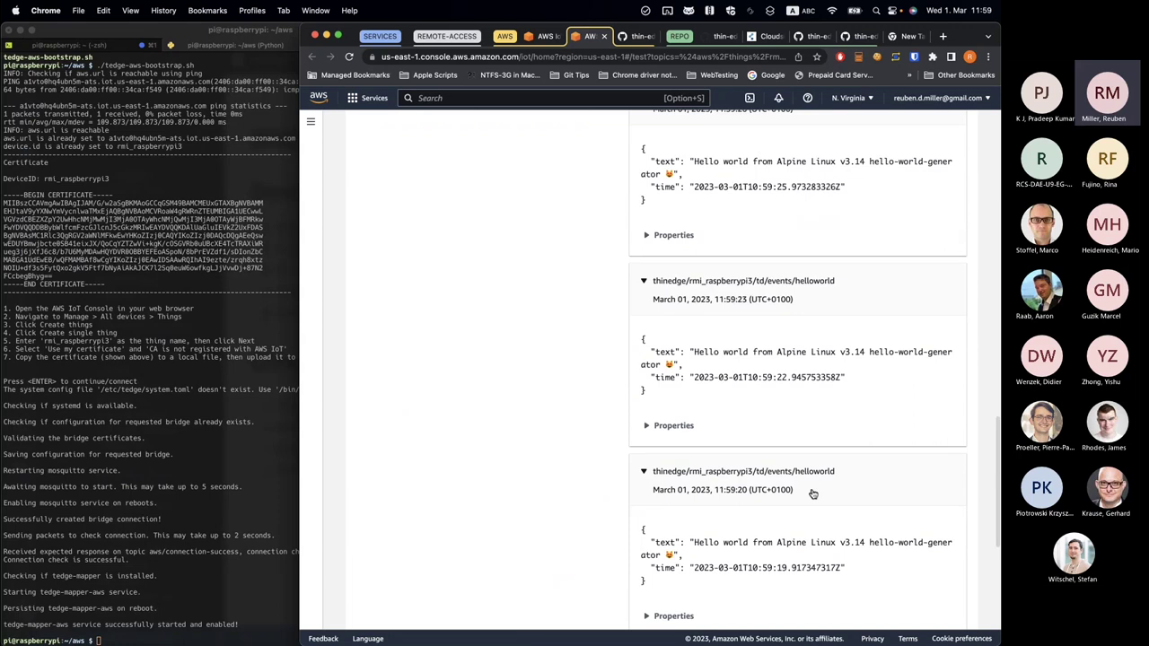
scroll(812, 494, "down", 2)
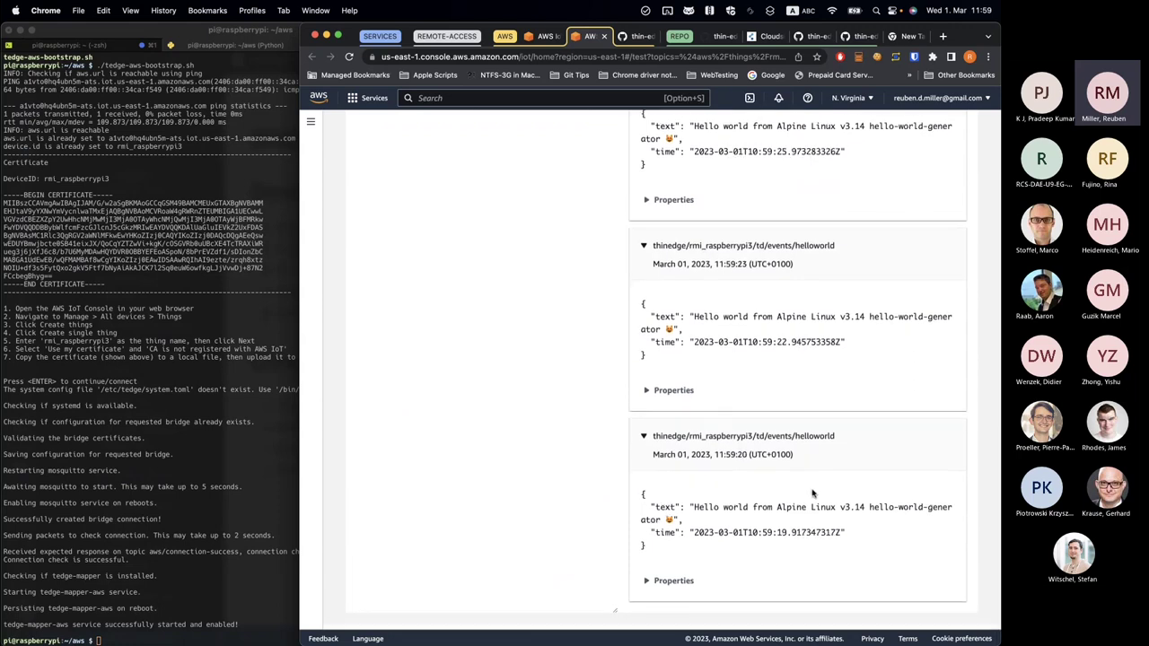
scroll(812, 492, "up", 20)
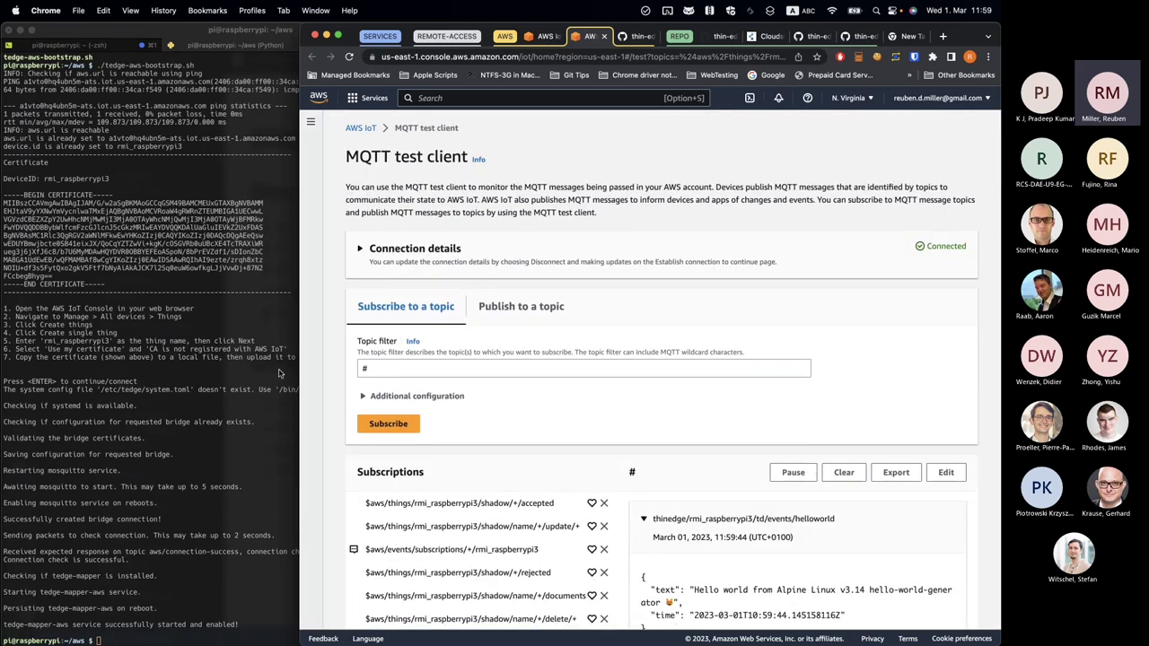
left_click(388, 424)
scroll(680, 505, "down", 5)
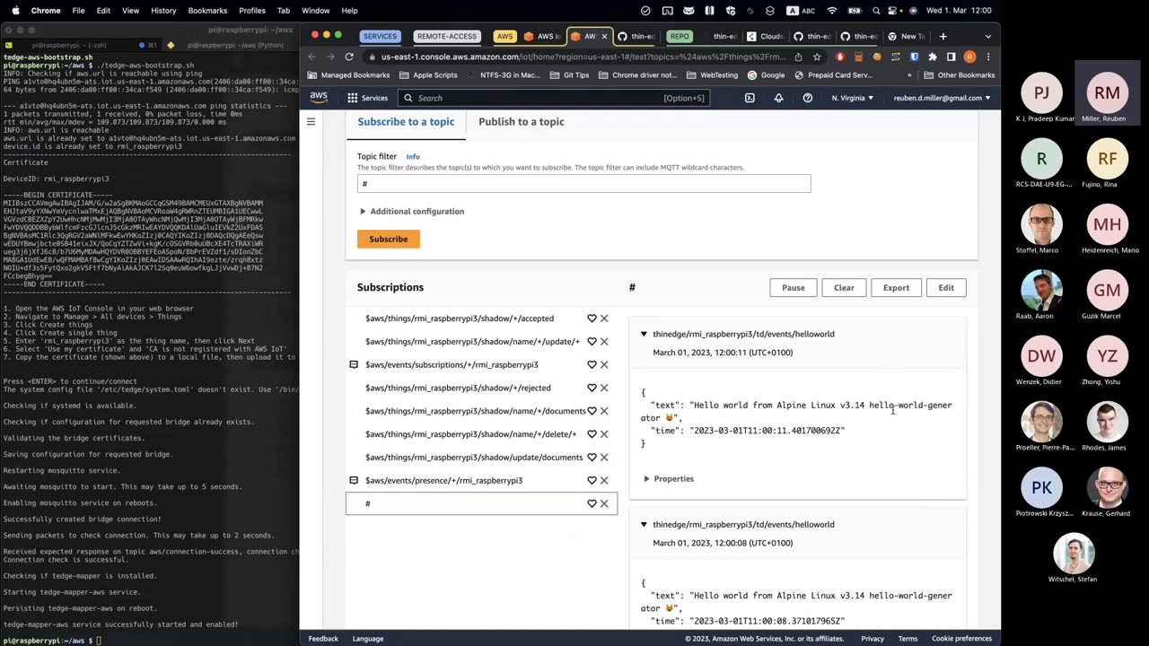
scroll(893, 411, "up", 3)
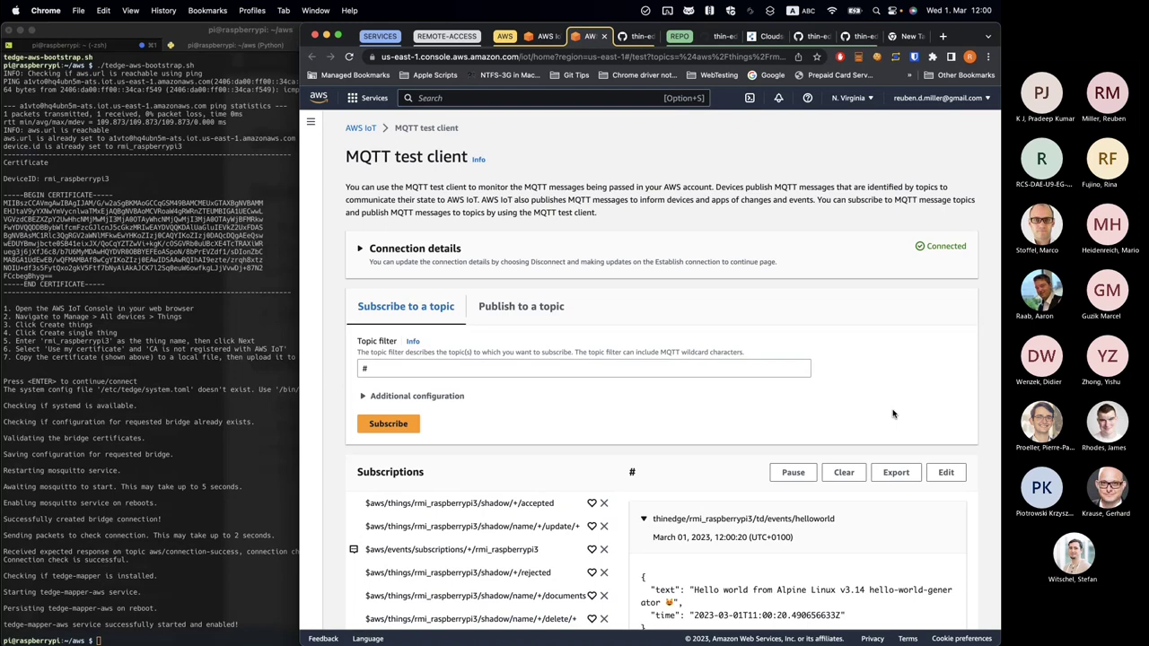
Step: Show the options for publishing to a topic, including the topic name suggestions and the message payload
left_click(492, 310)
left_click(420, 367)
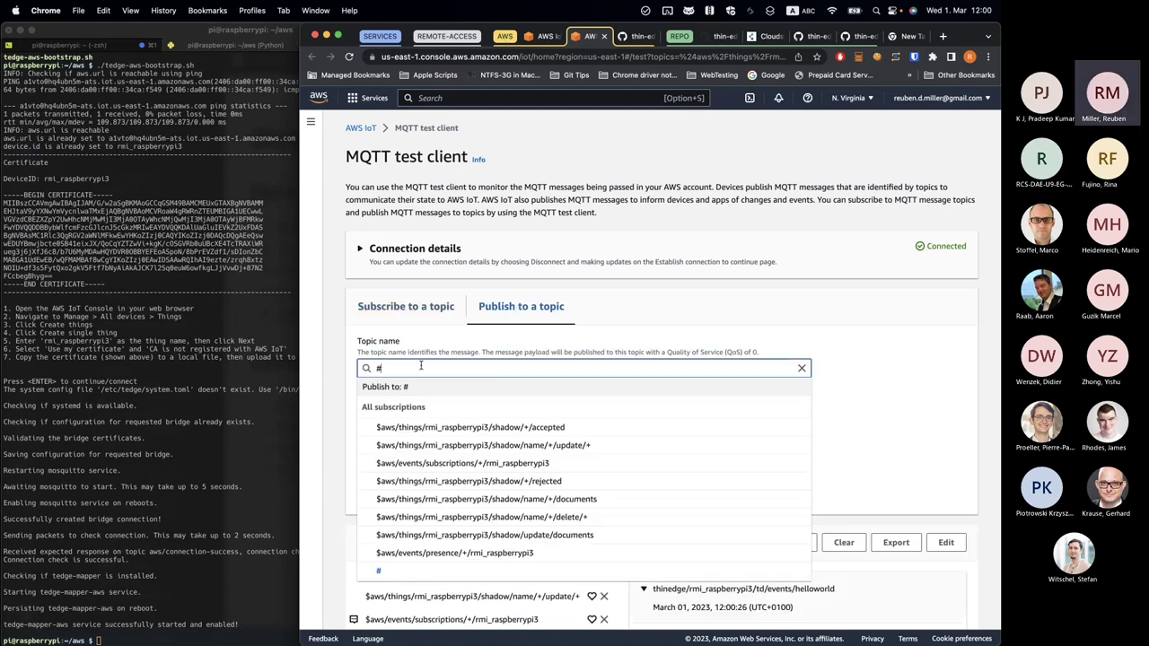
left_click(899, 357)
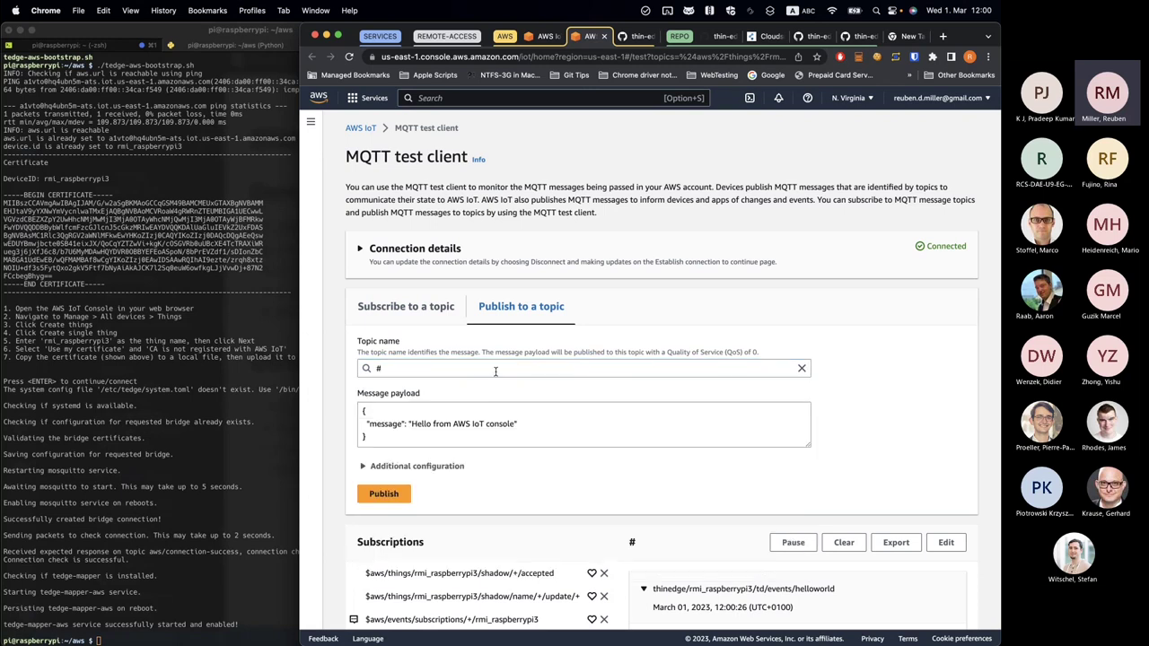
left_click(458, 364)
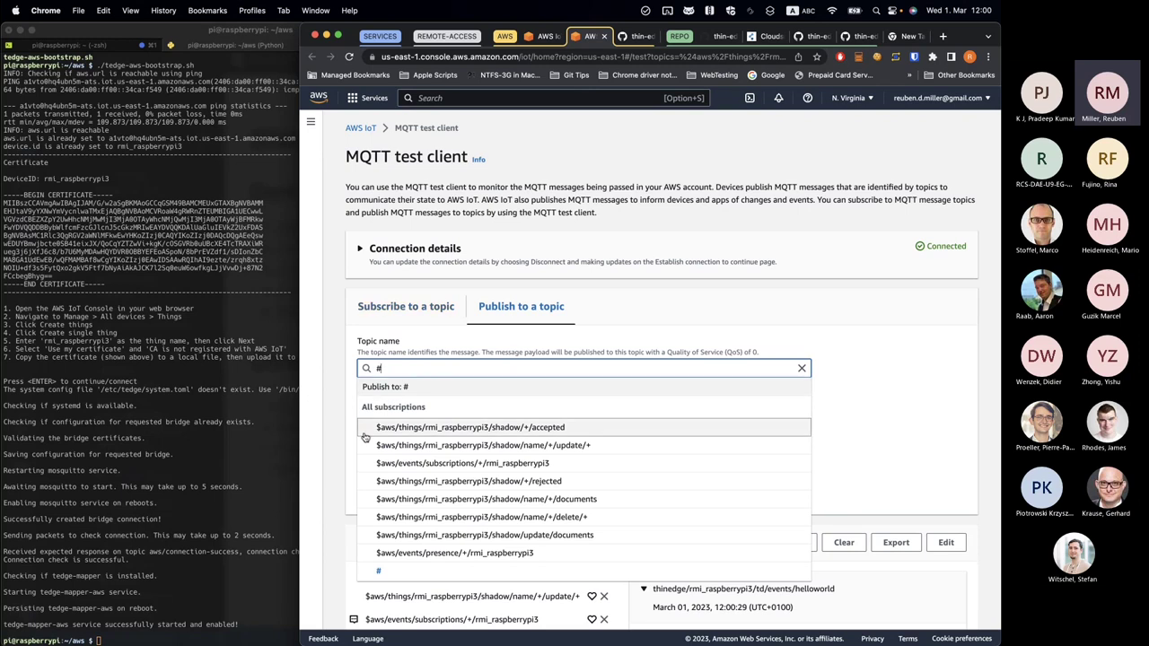
left_click(728, 359)
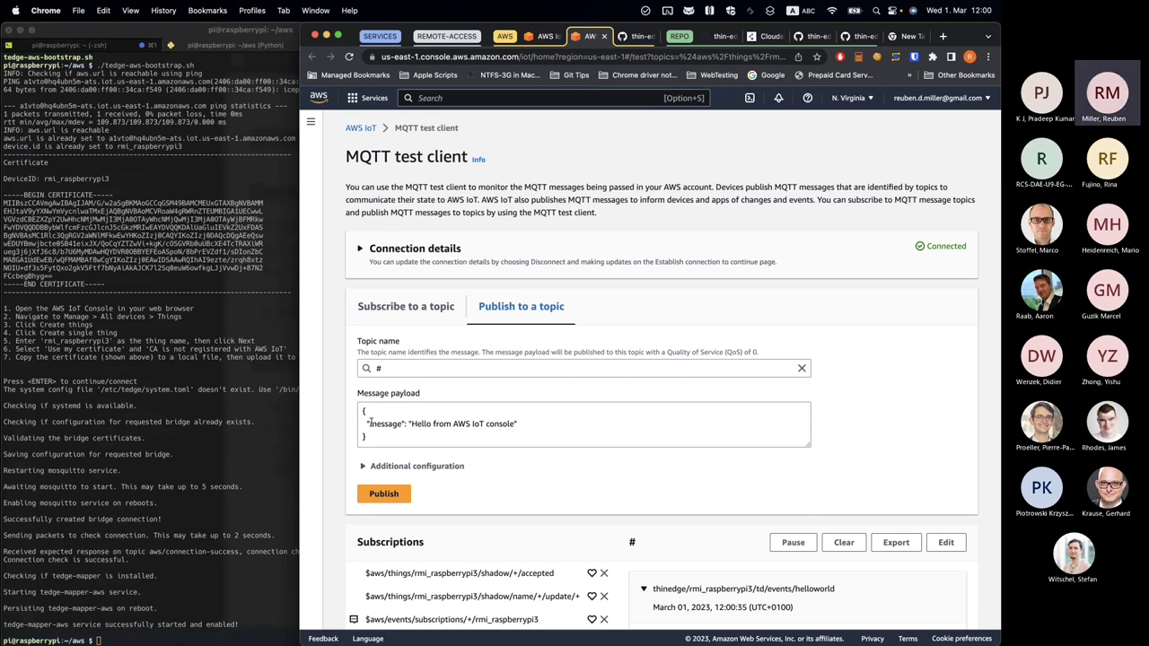
left_click(139, 545)
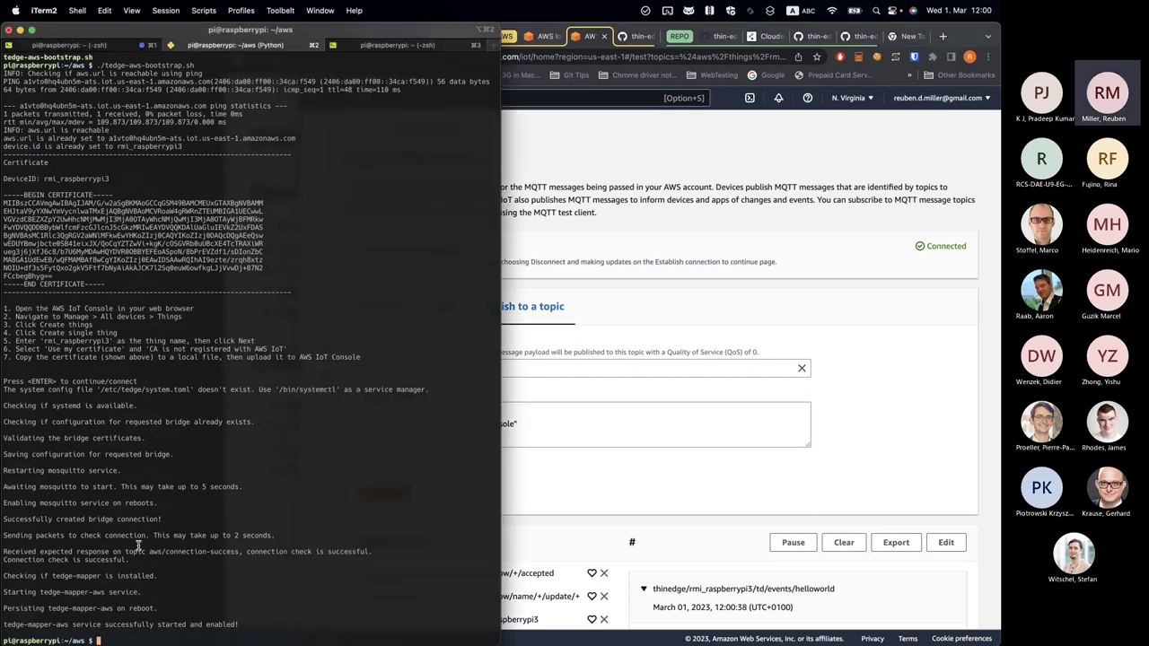
type("sub")
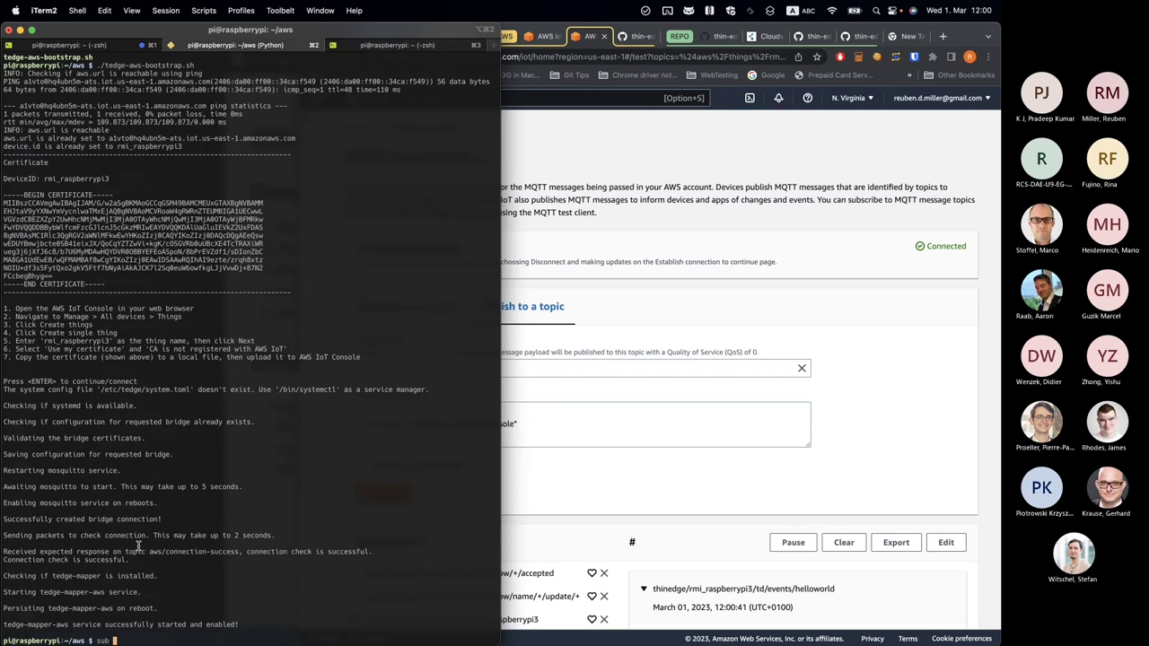
key("ctrl+c")
key("ctrl+r")
type("mqtt su")
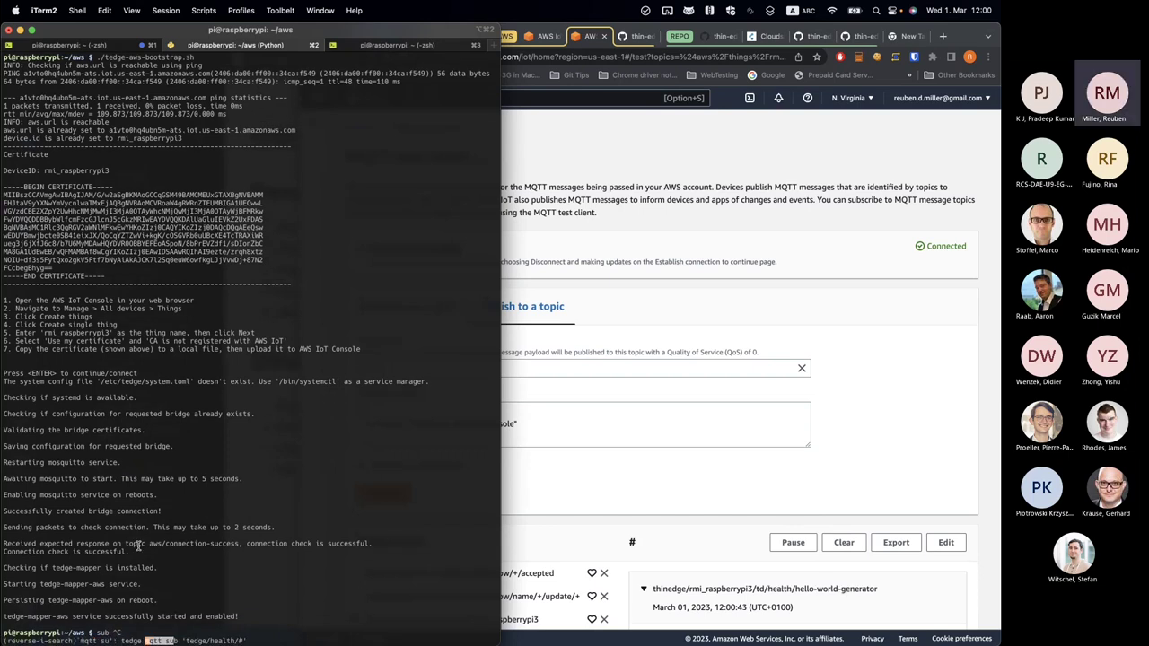
key("ctrl+r")
key("ctrl+r")
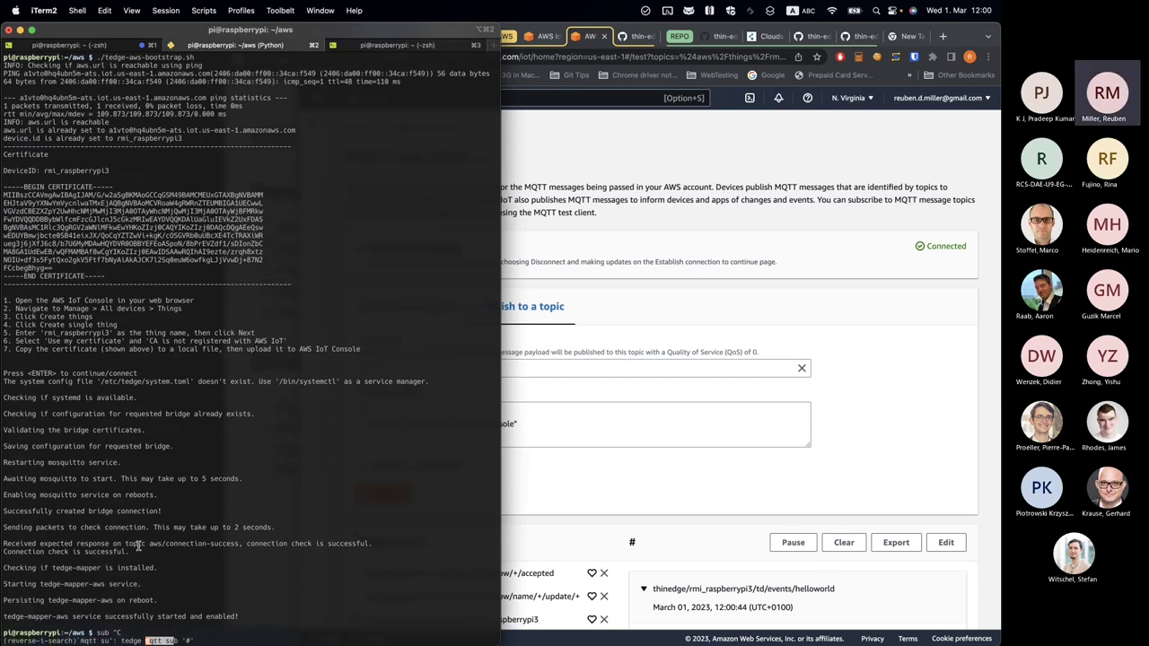
key("ctrl+s")
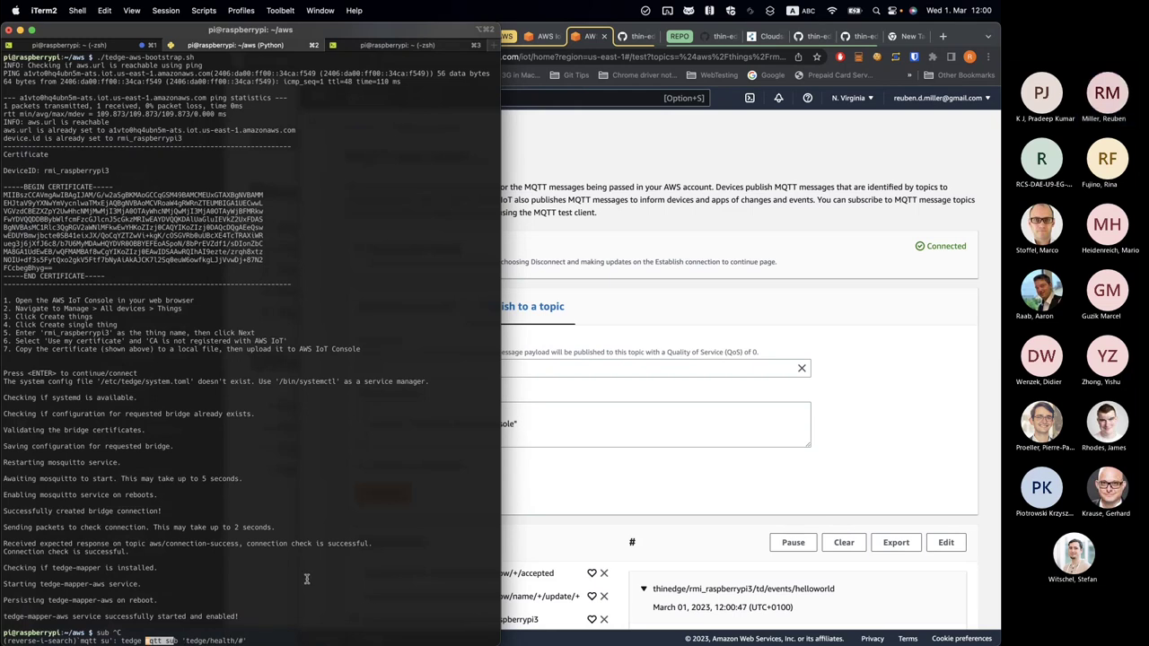
key("ctrl+c")
Step: Collapse the browser's AWS tab group to show the DEBIAN_PACKAGE_HOSTING.md page on GitHub and maximize the browser window
left_click(979, 444)
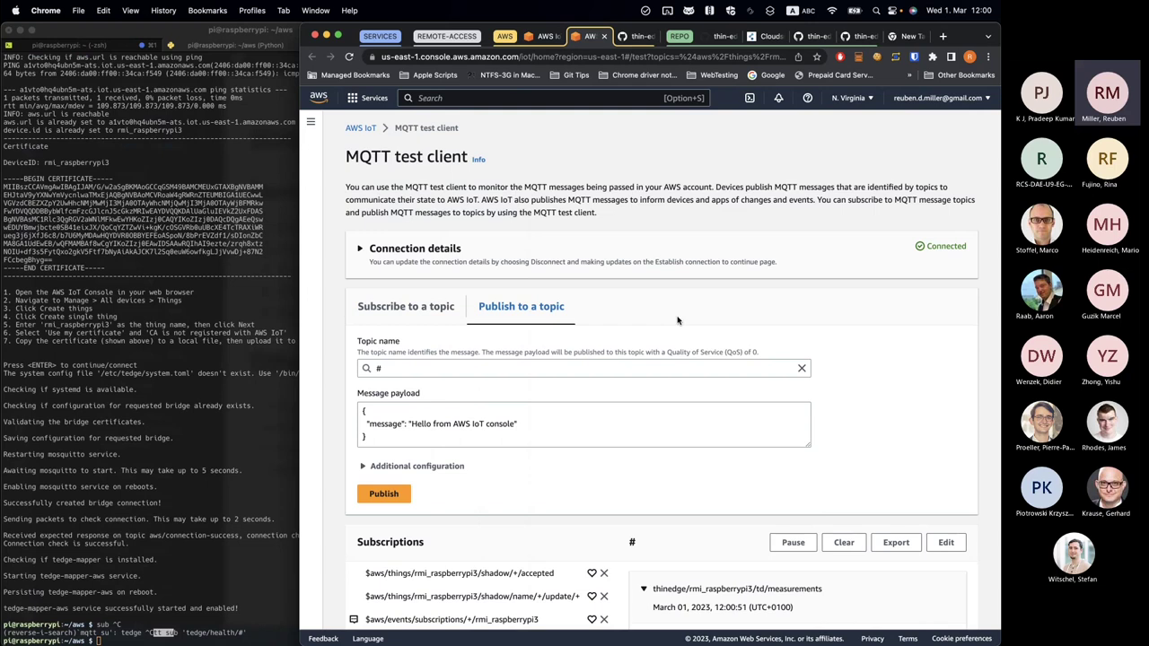
left_click(505, 35)
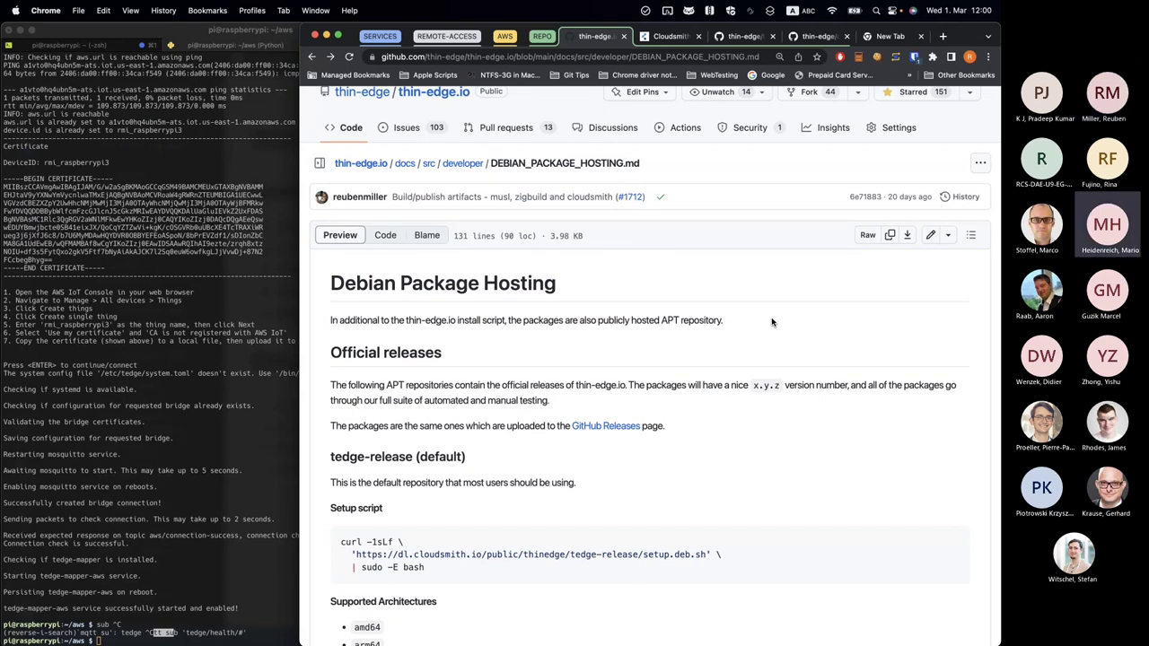
key("ctrl+alt+Return")
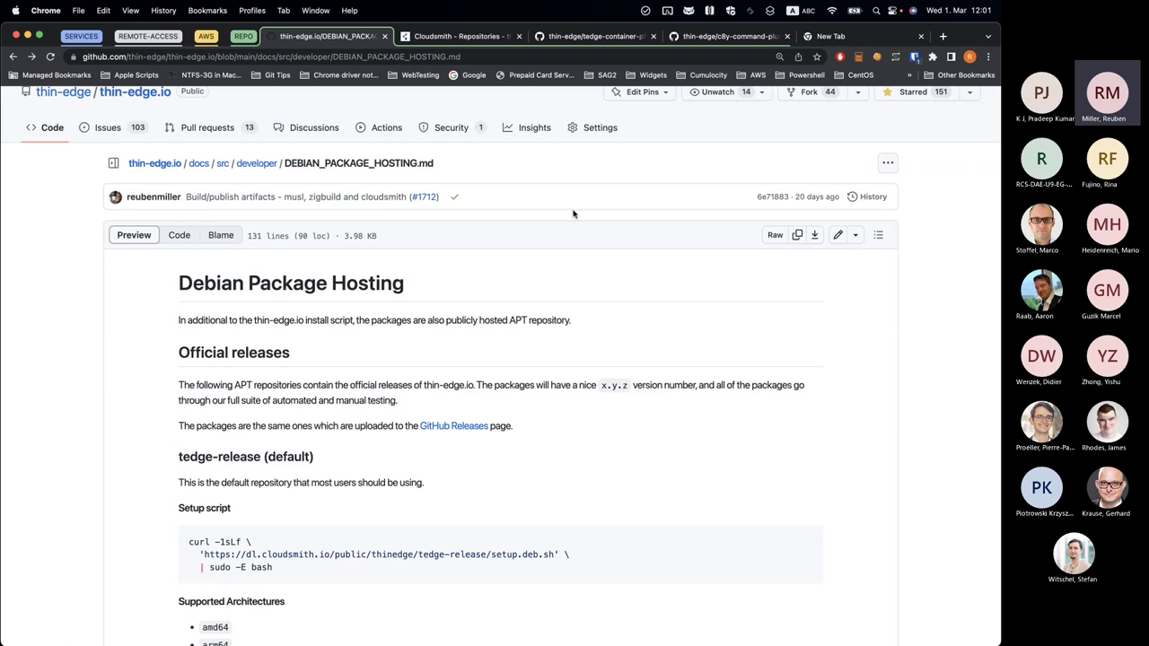
Step: Open the tedge-release repository on the Cloudsmith page and highlight the version number of the first tedge package
scroll(505, 311, "down", 3)
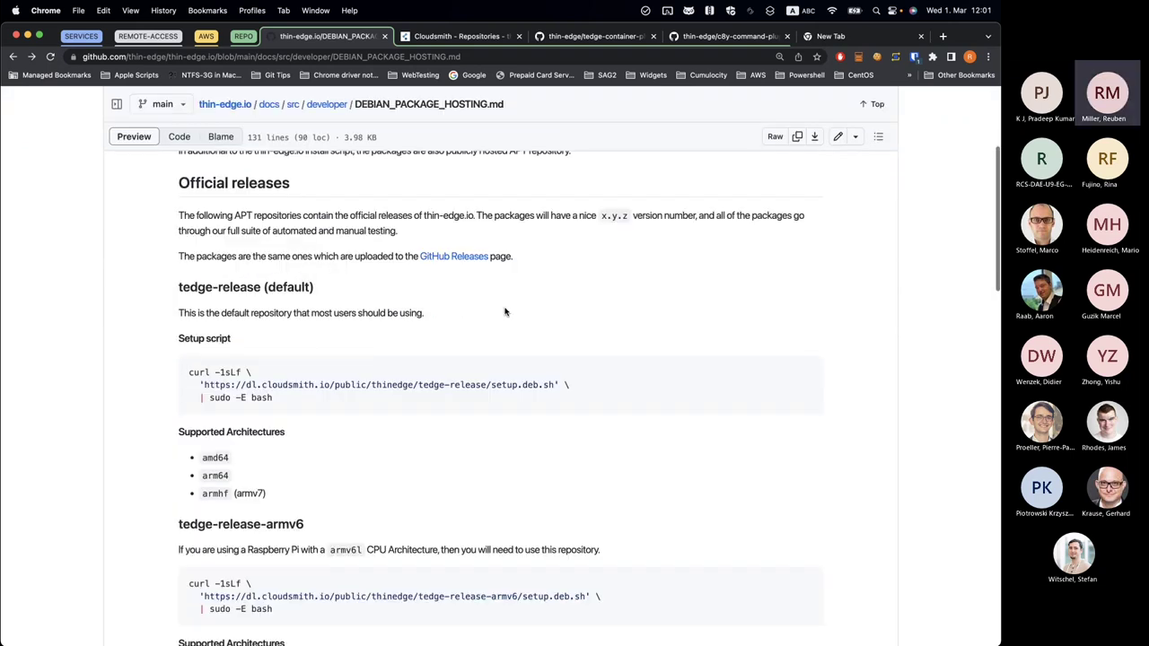
scroll(505, 310, "up", 5)
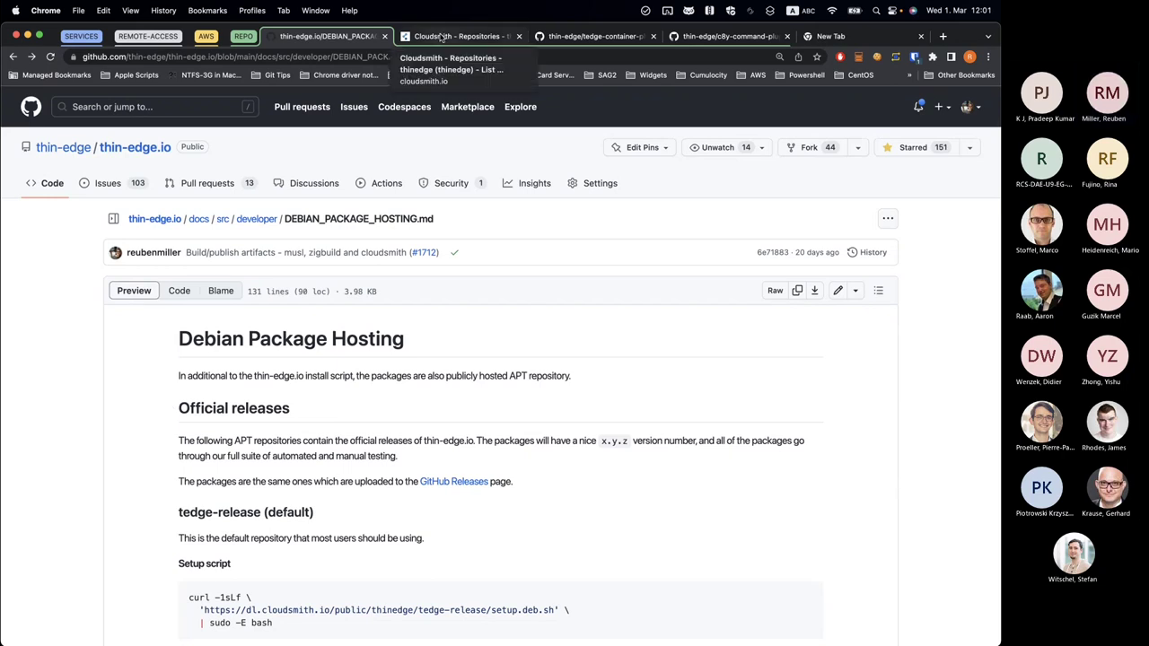
left_click(440, 37)
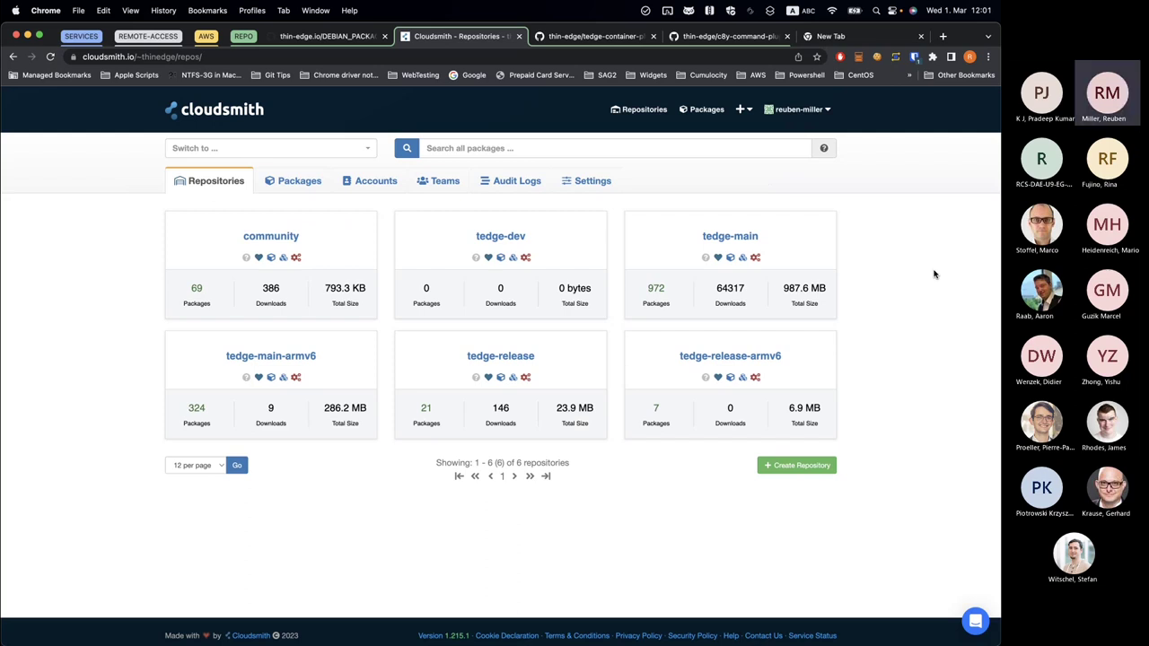
left_click(494, 358)
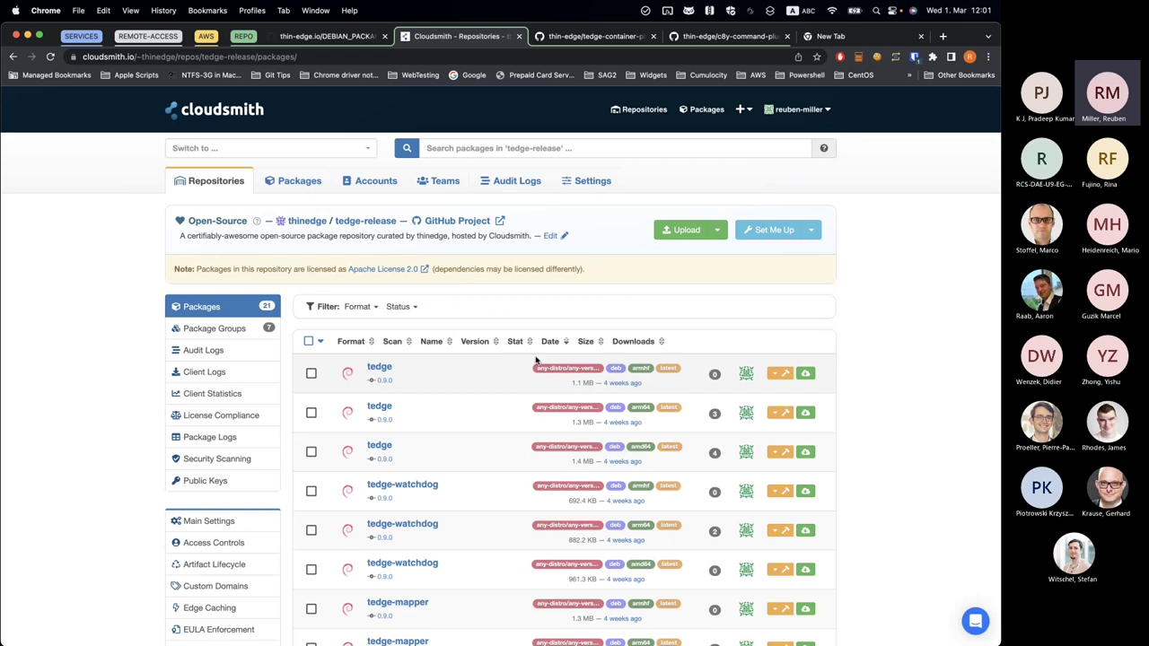
scroll(404, 413, "down", 1)
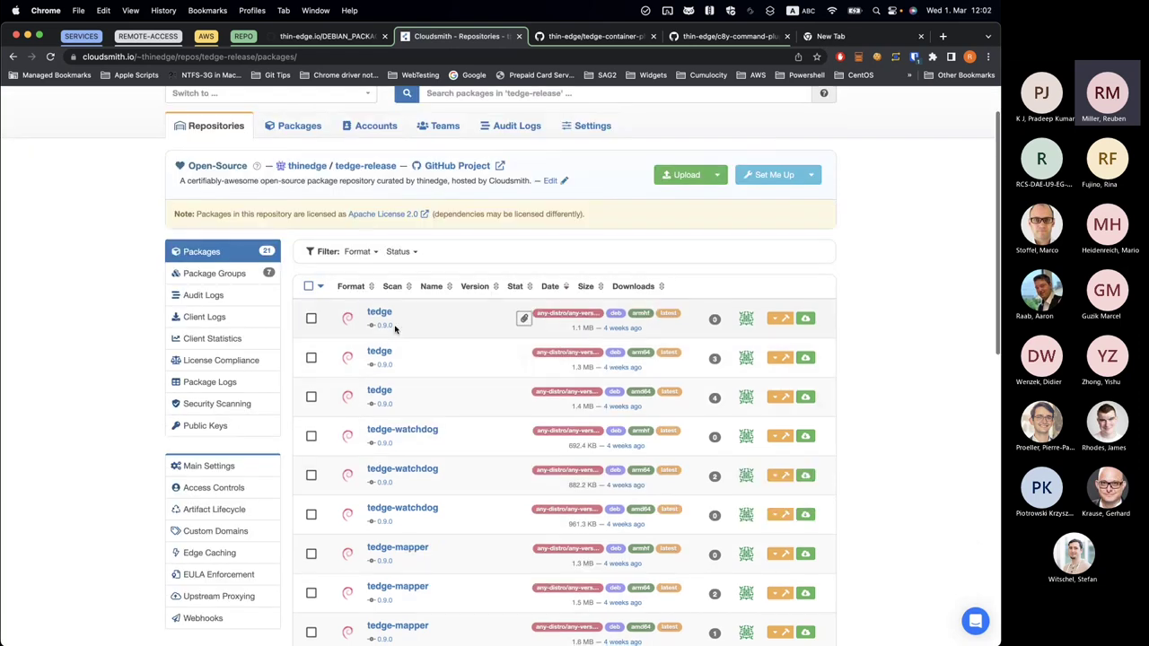
left_click_drag(392, 326, 377, 325)
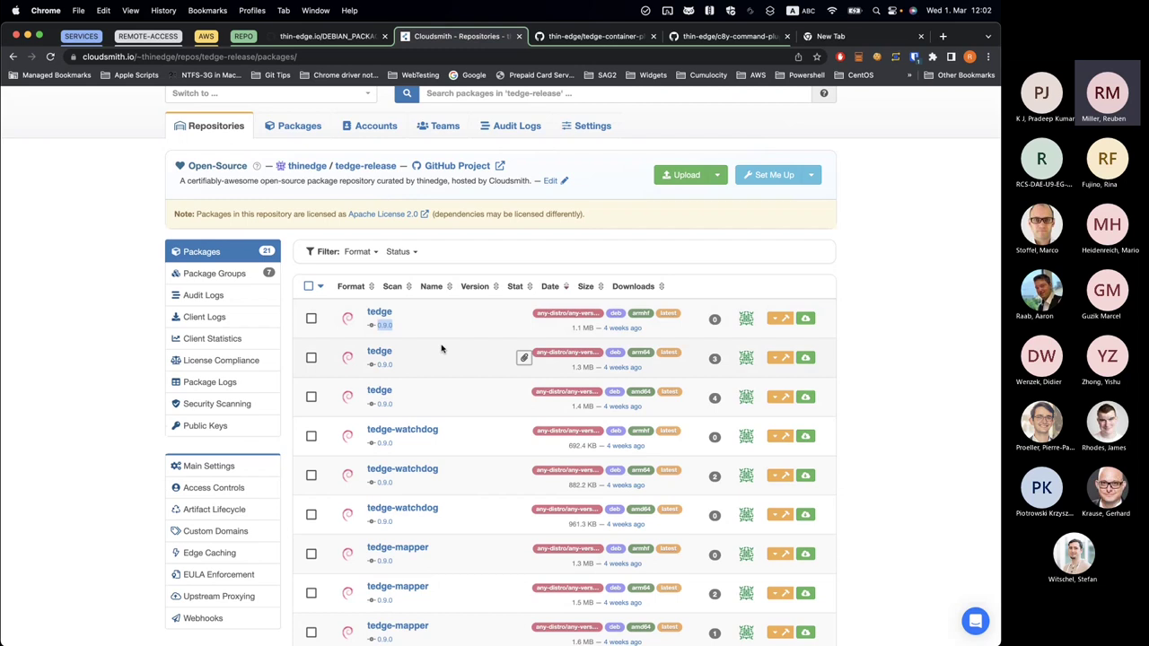
Step: Return to the Cloudsmith repository list and show the package groups of the tedge-main repository
scroll(441, 348, "left", 5)
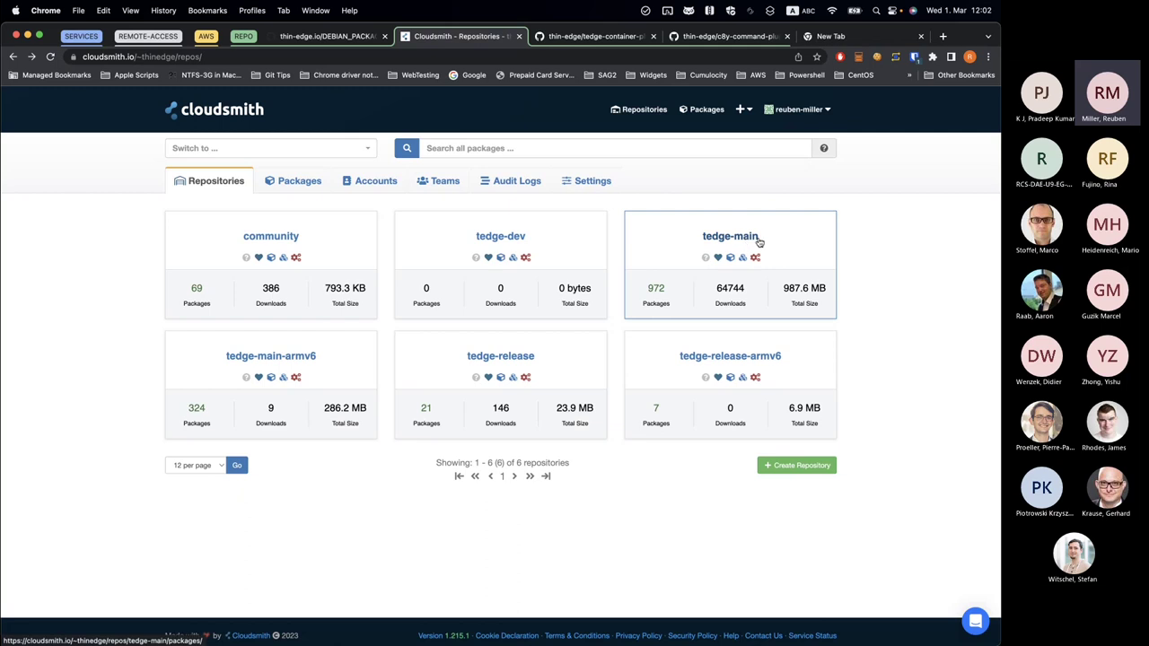
left_click(729, 240)
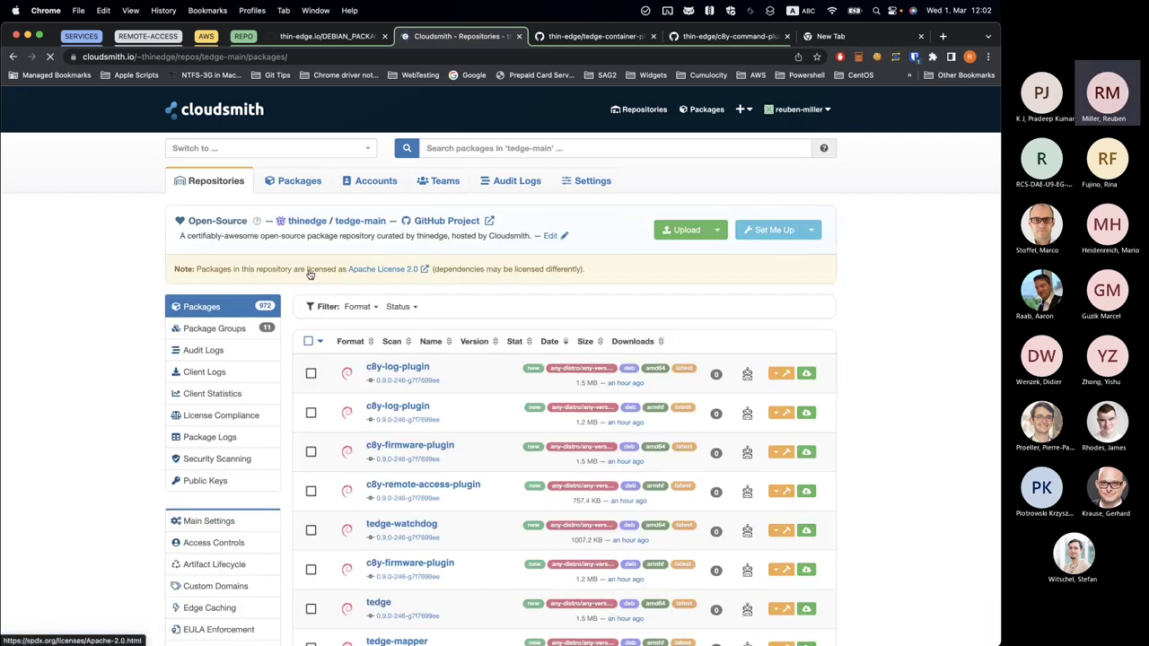
left_click(210, 329)
scroll(392, 341, "down", 2)
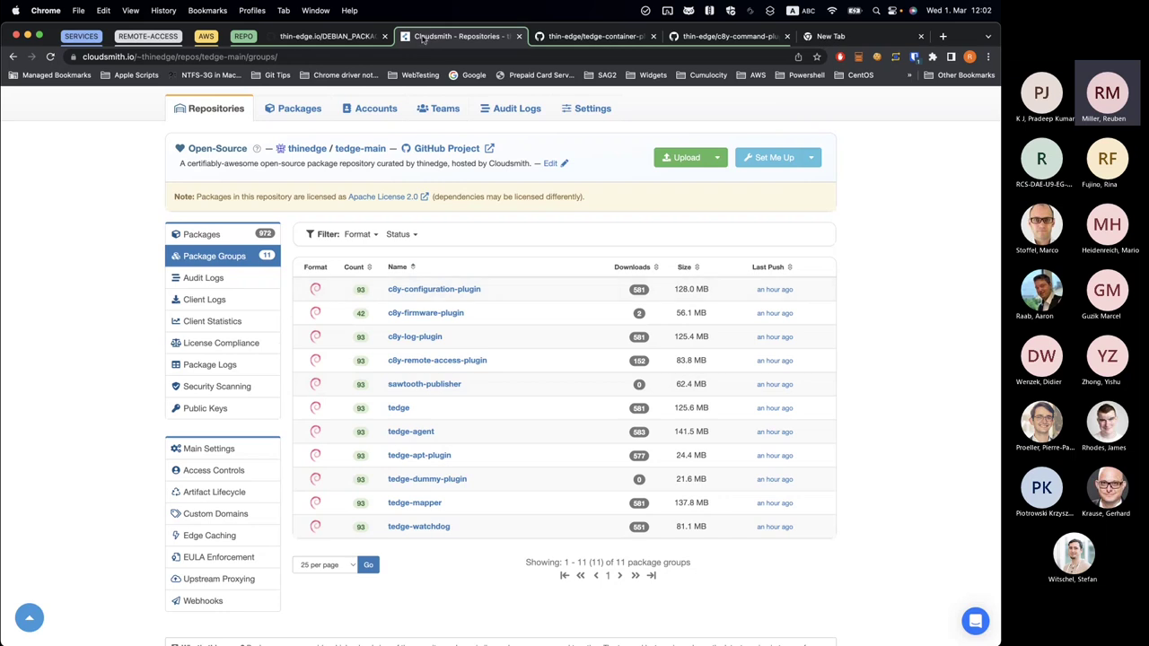
Step: Switch back to the DEBIAN_PACKAGE_HOSTING.md page on GitHub and point out its web address
left_click(347, 44)
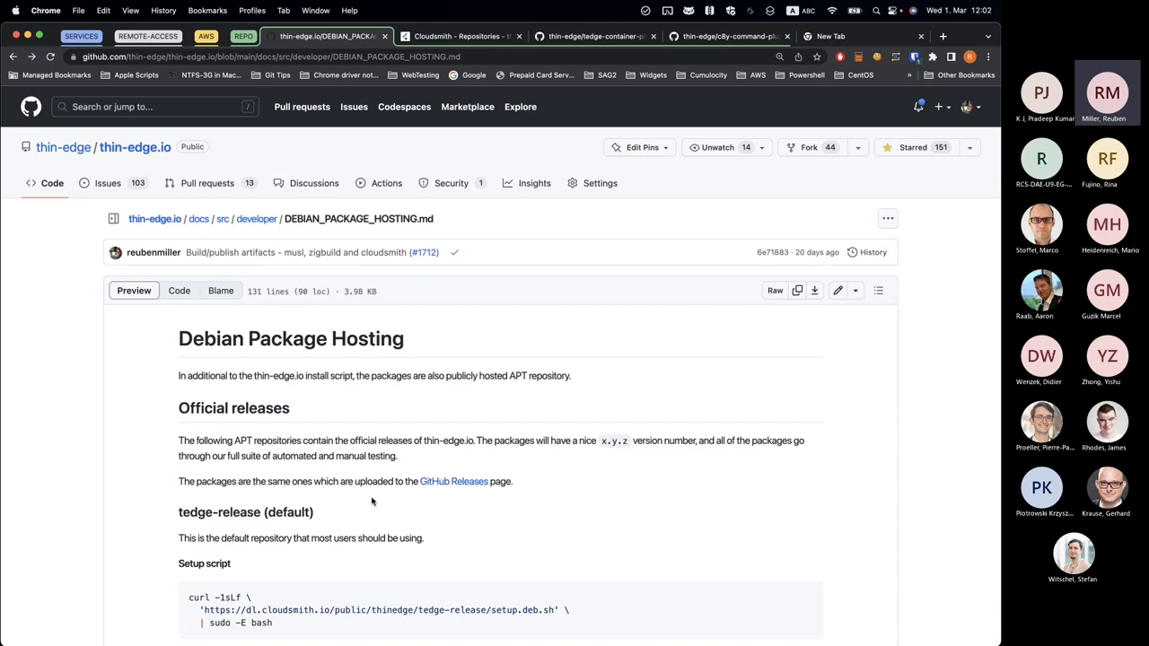
scroll(214, 133, "down", 1)
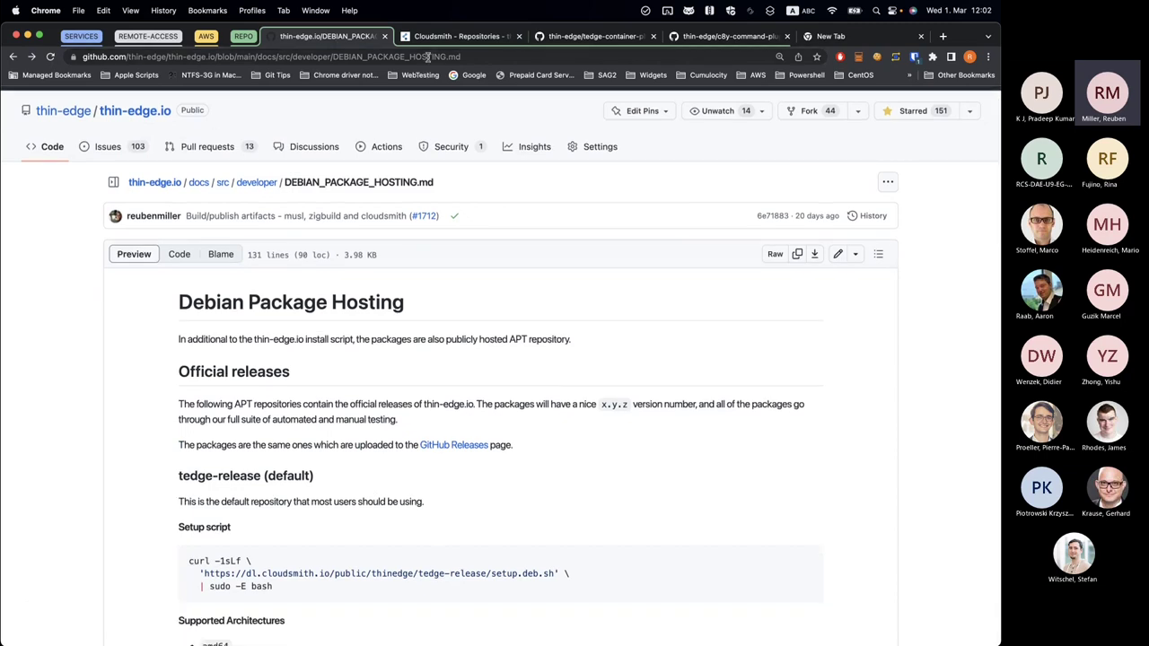
left_click(583, 56)
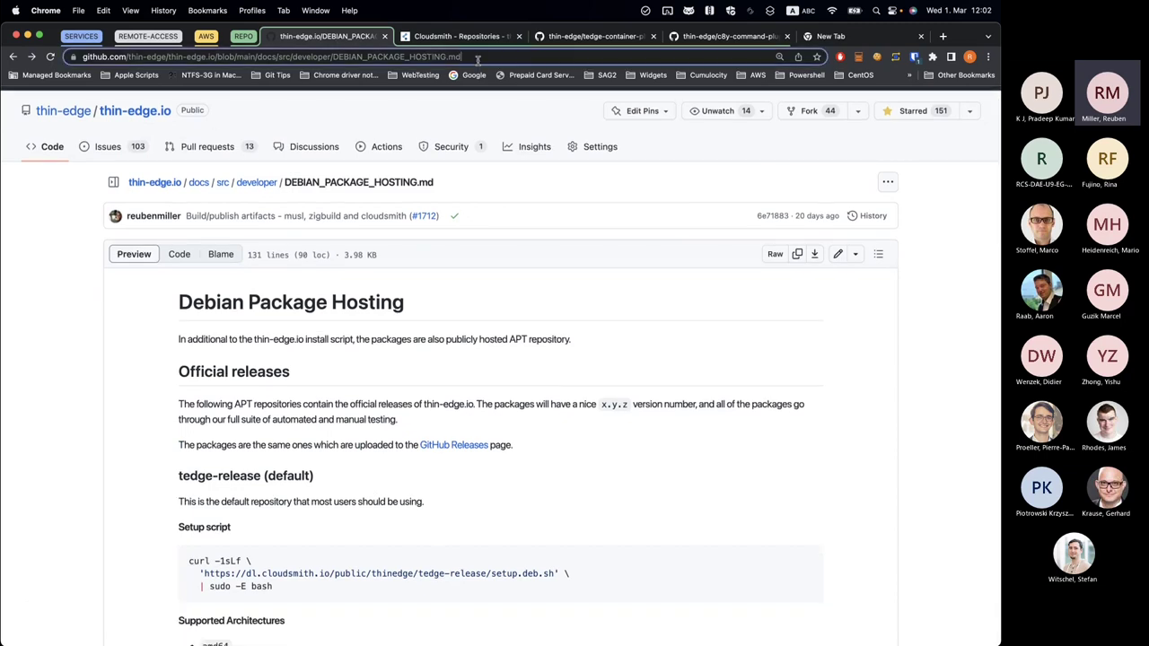
left_click(951, 295)
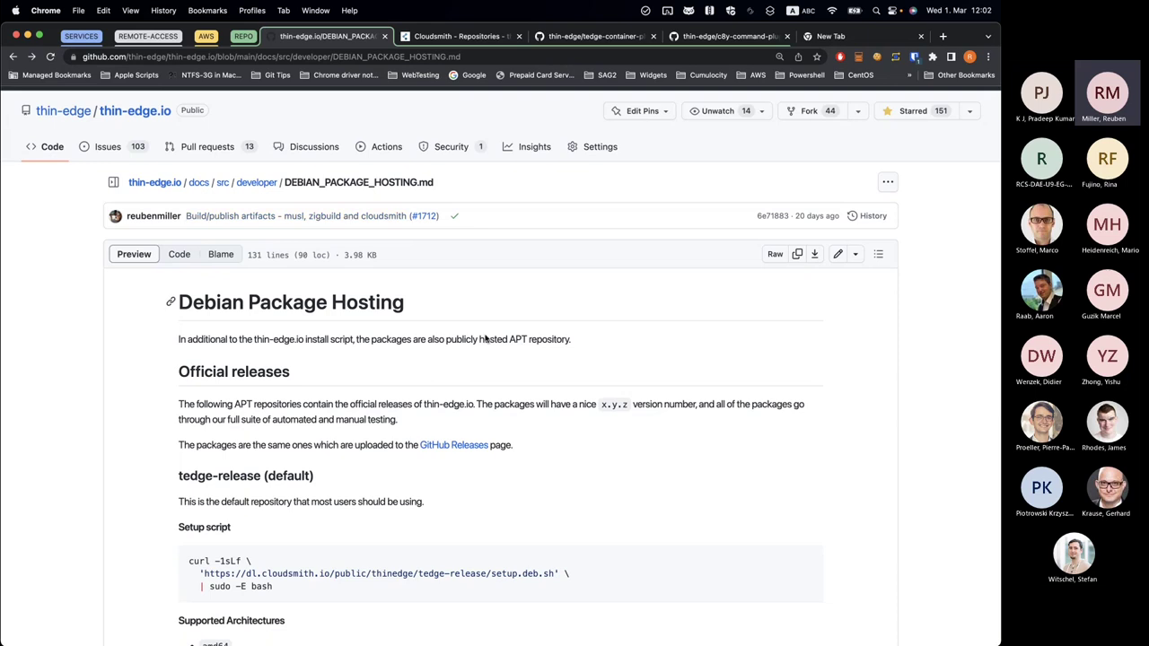
Step: Highlight the Official releases and Pre releases headings in the Debian package hosting document
scroll(213, 329, "down", 1)
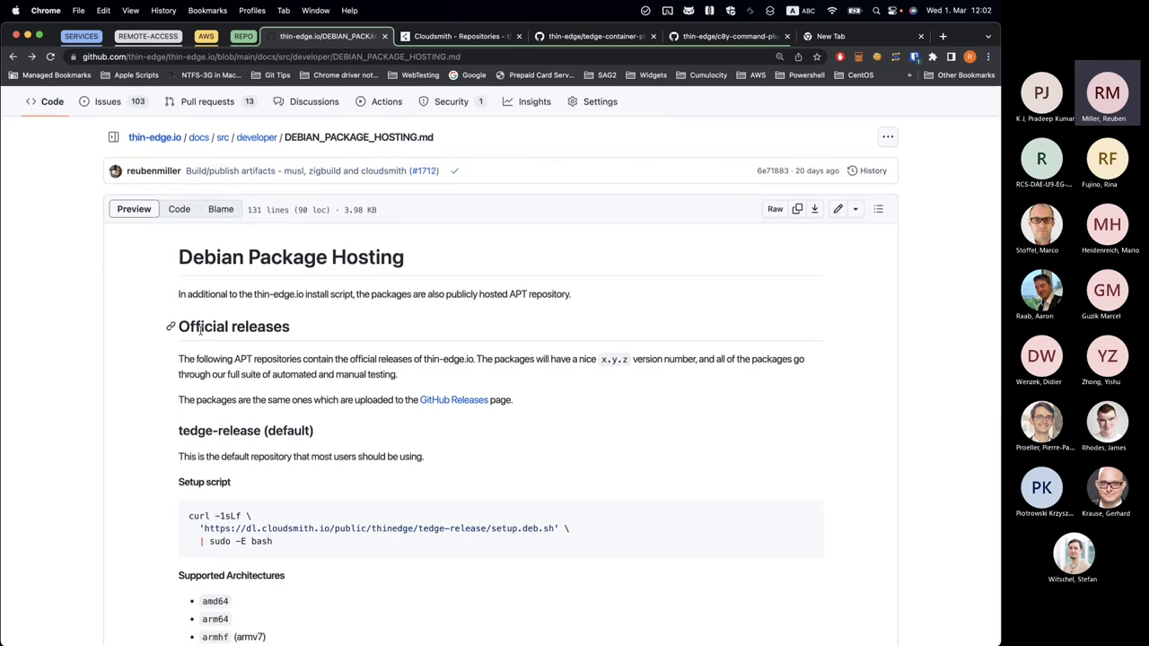
left_click_drag(201, 329, 257, 330)
scroll(257, 330, "down", 10)
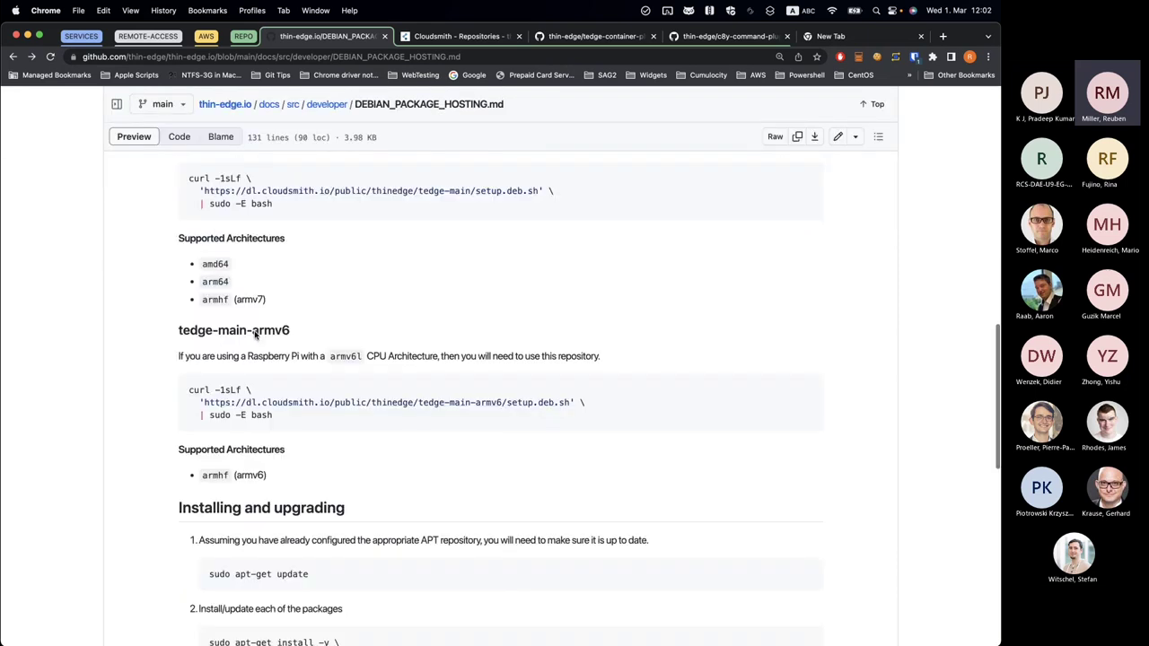
scroll(256, 334, "down", 3)
scroll(256, 334, "up", 8)
left_click_drag(187, 344, 263, 345)
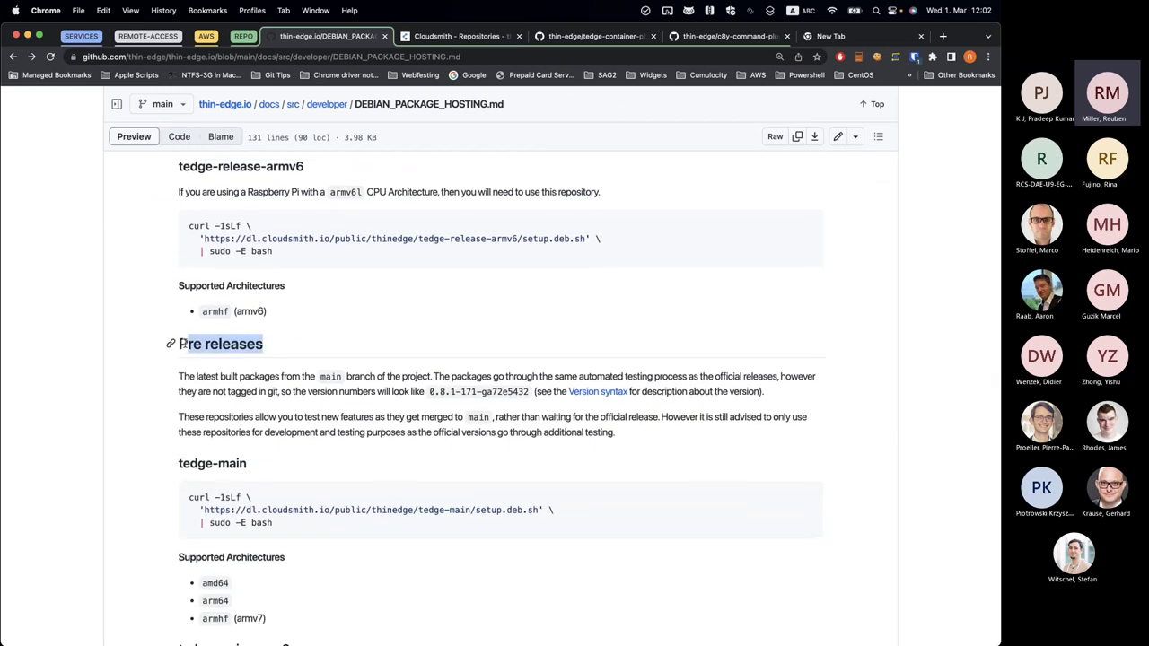
Step: Follow the Version syntax link in the Pre releases section and highlight base_version and the example version 0.8.1-171-ga72e5432
scroll(266, 419, "down", 4)
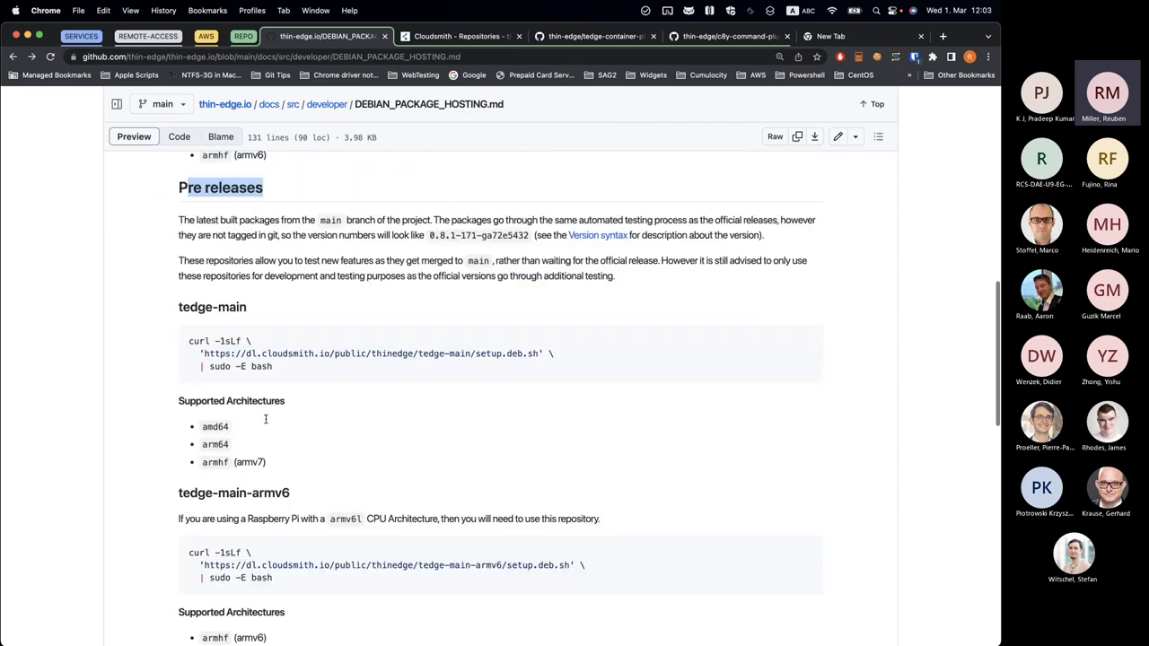
scroll(266, 423, "down", 2)
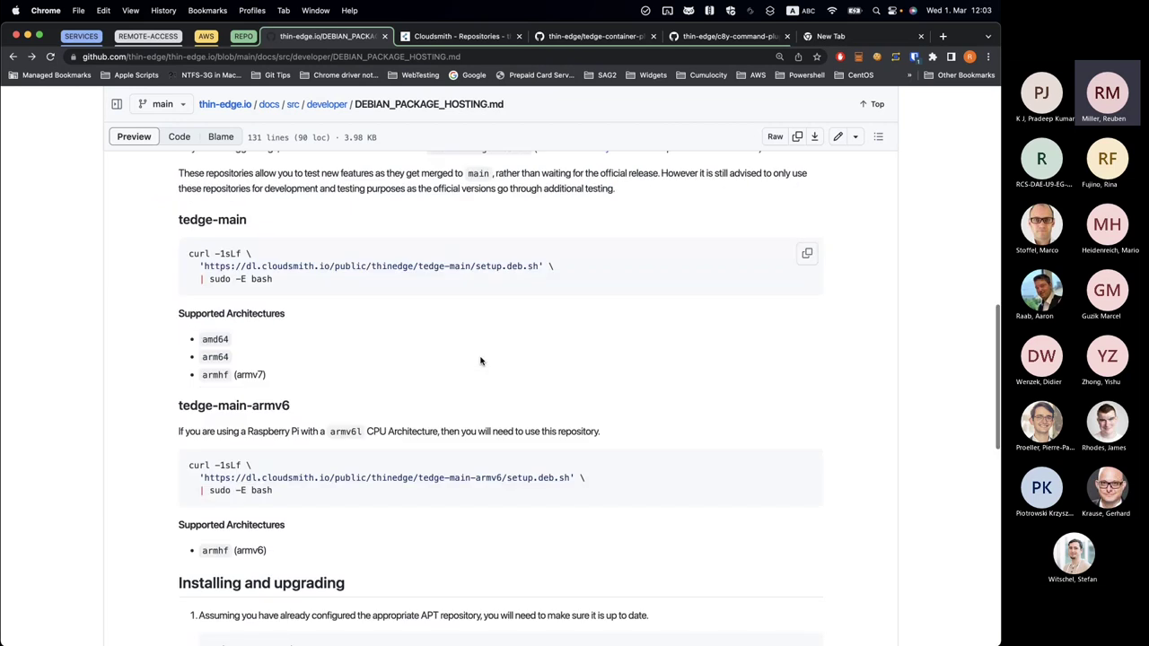
scroll(539, 269, "up", 1)
left_click(598, 187)
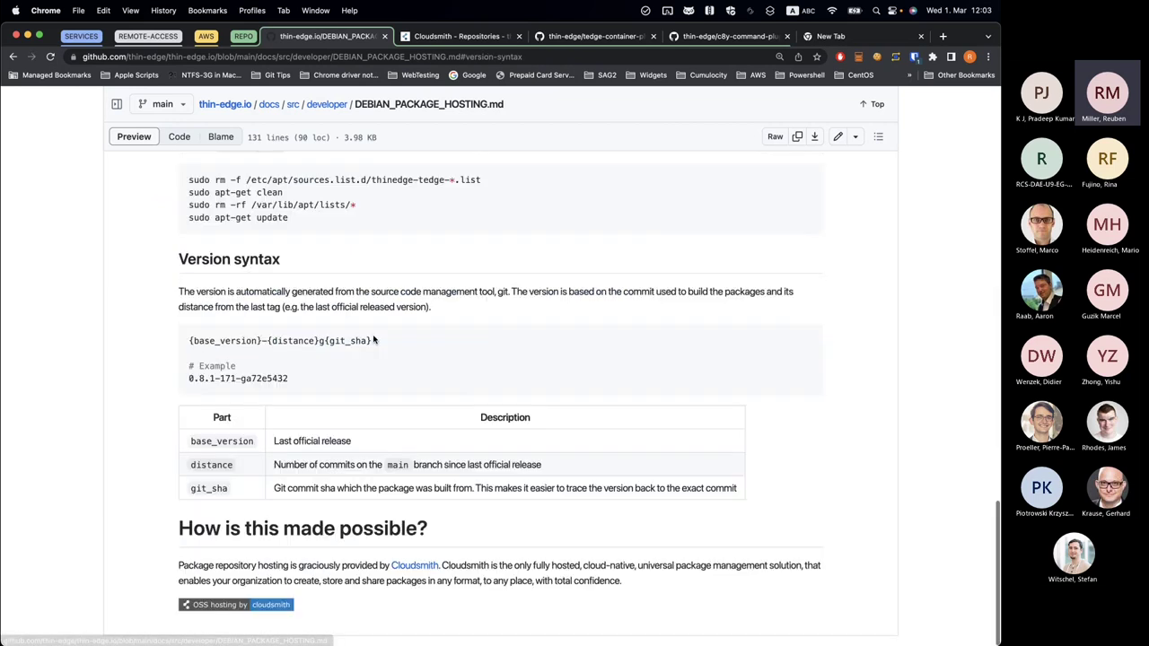
double_click(207, 441)
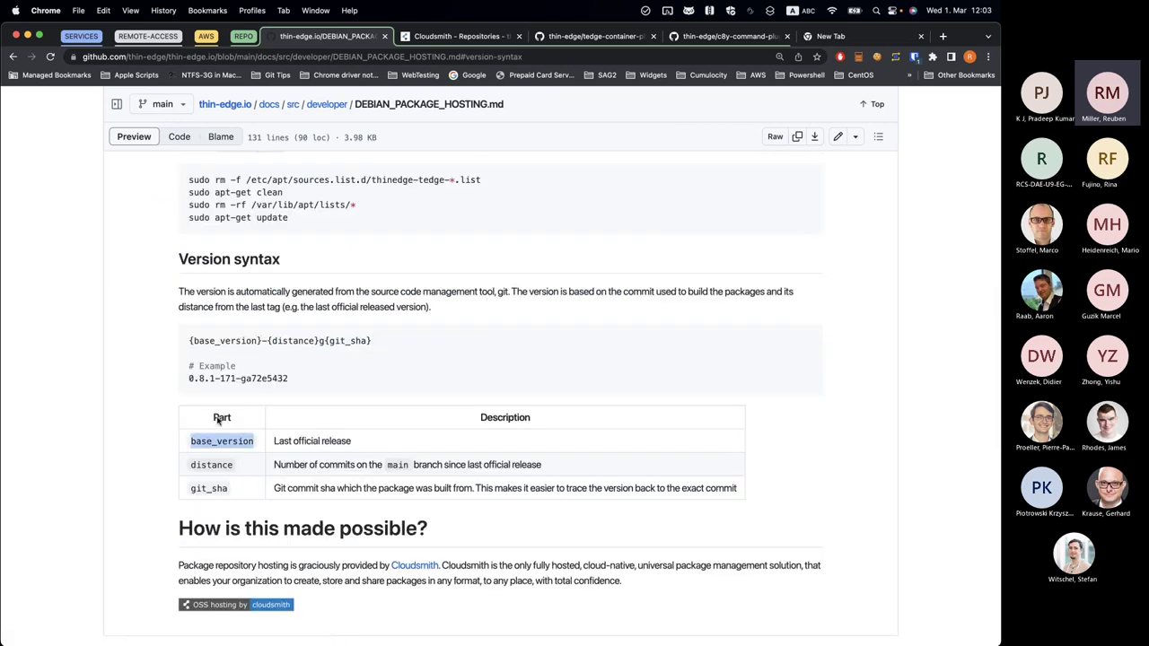
left_click_drag(290, 378, 180, 383)
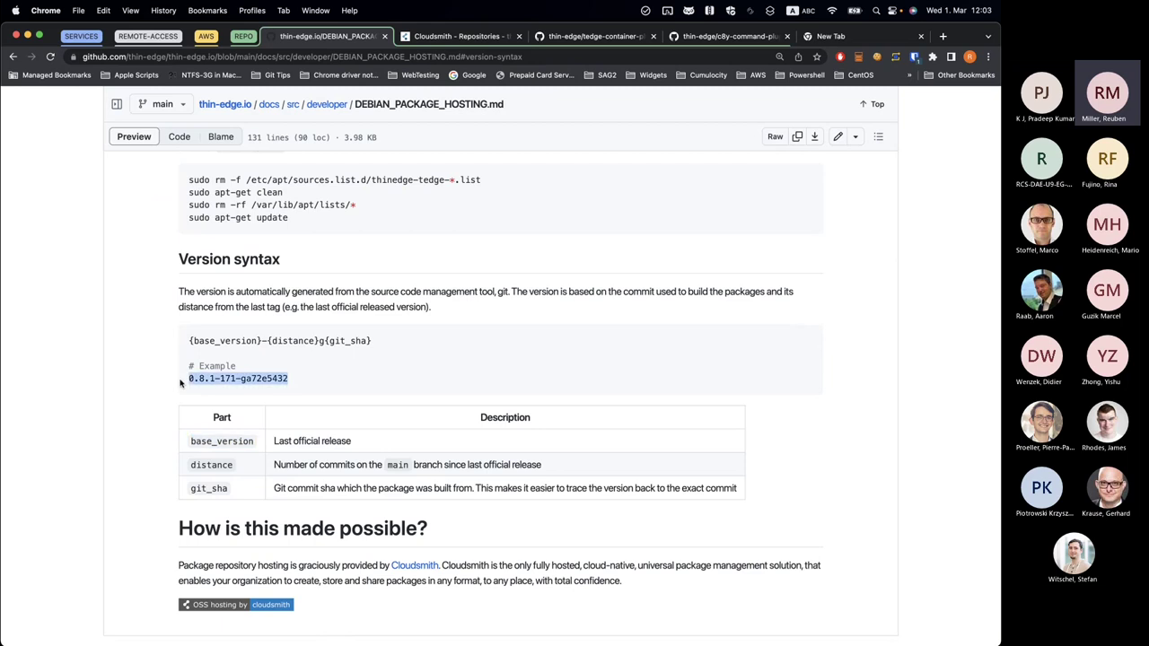
left_click(389, 350)
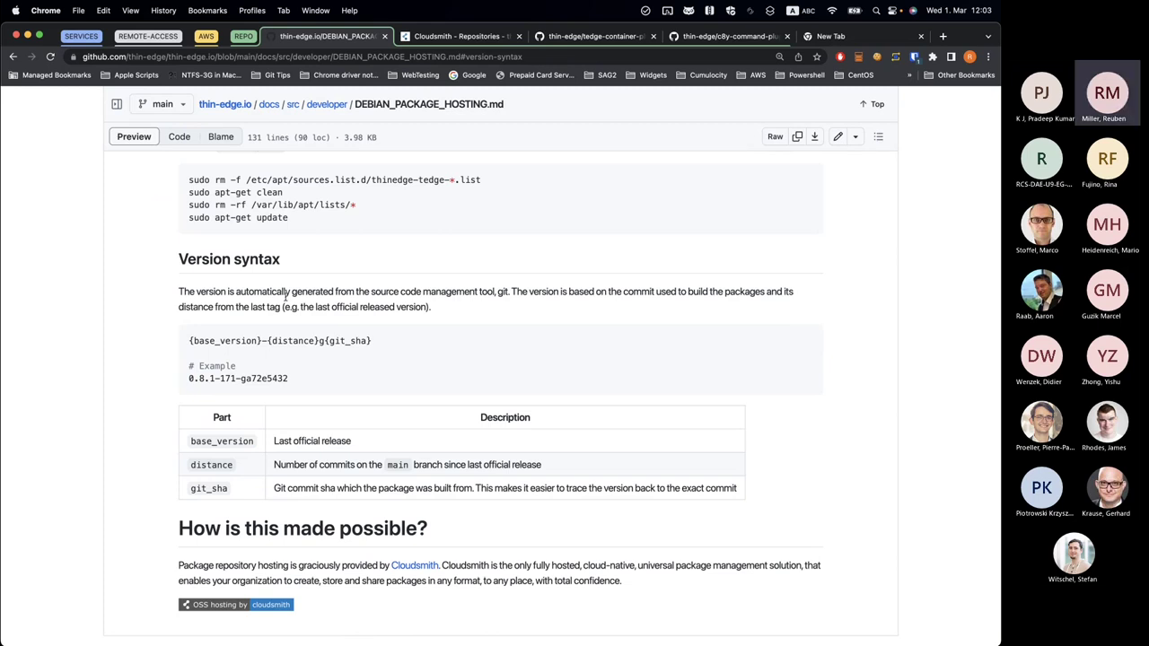
Step: Highlight the apt-get install and apt-get update commands in the Installing and upgrading section
scroll(323, 363, "up", 1)
scroll(303, 367, "up", 1)
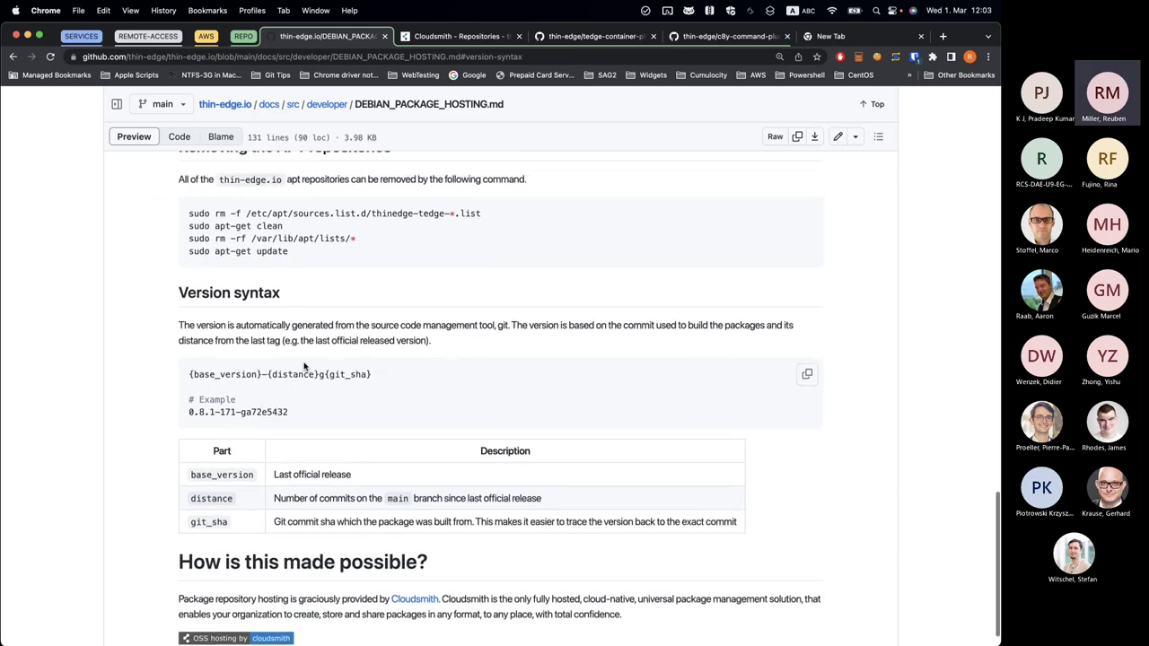
scroll(304, 366, "down", 1)
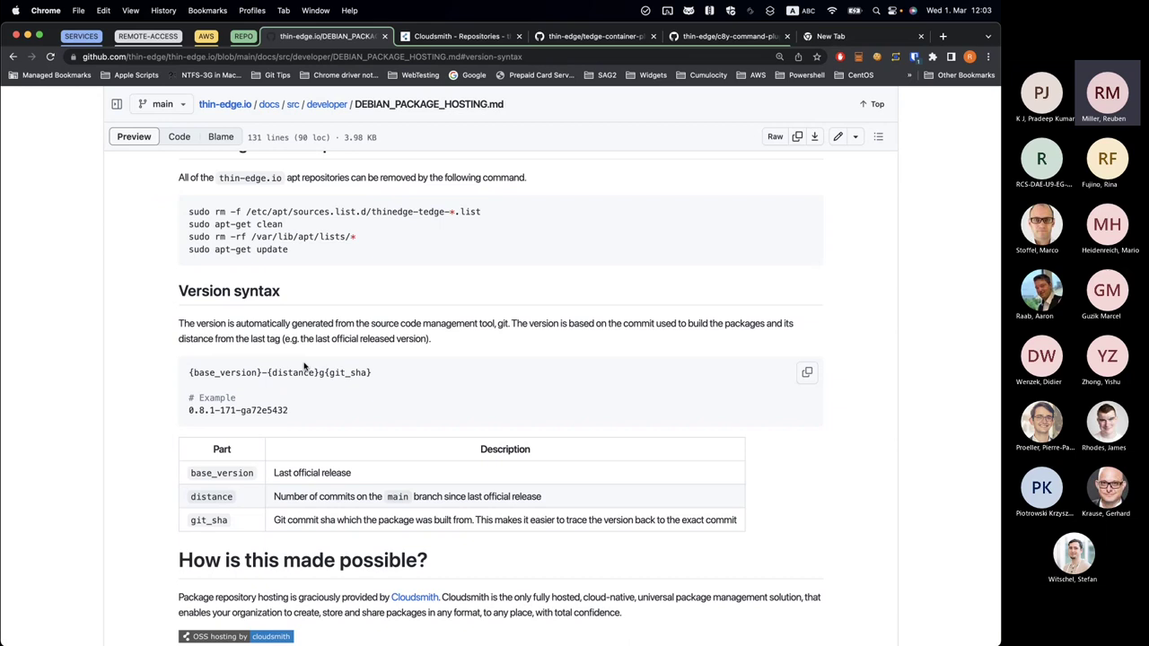
scroll(305, 366, "up", 8)
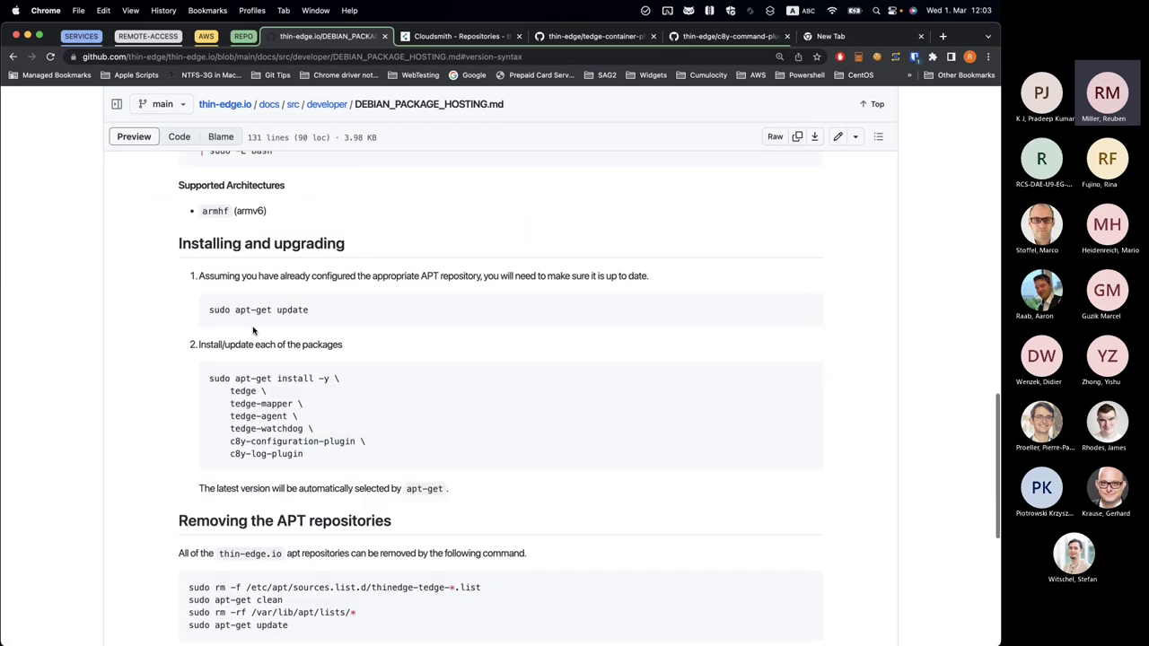
left_click_drag(193, 262, 310, 248)
left_click_drag(312, 456, 210, 378)
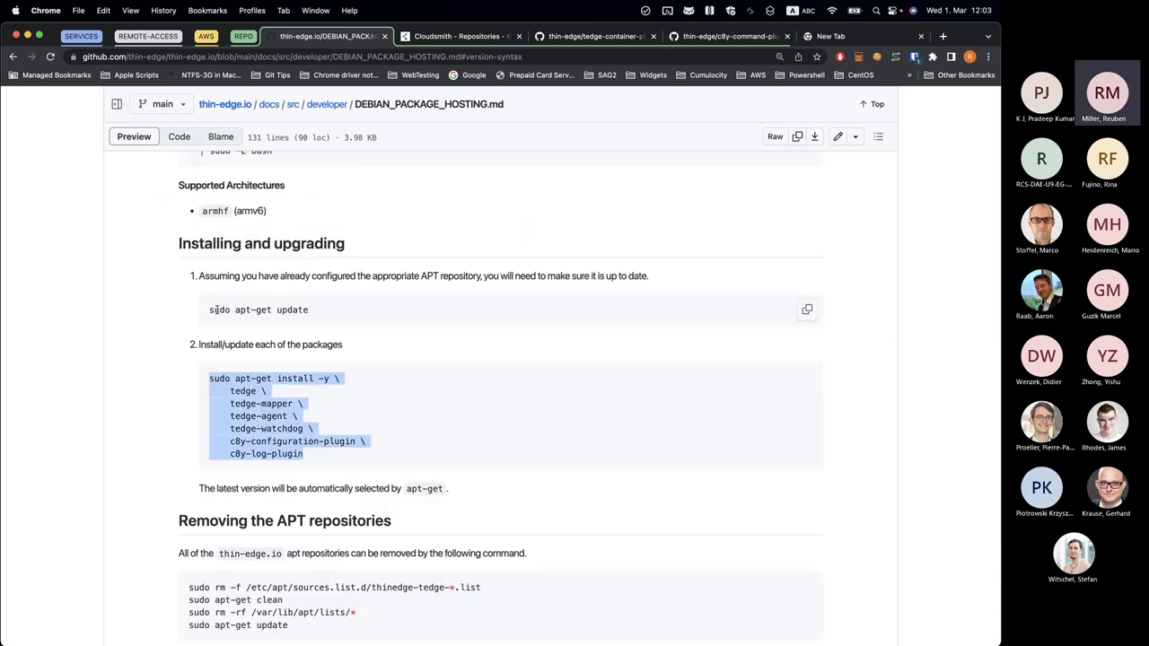
left_click_drag(210, 309, 257, 310)
left_click(365, 308)
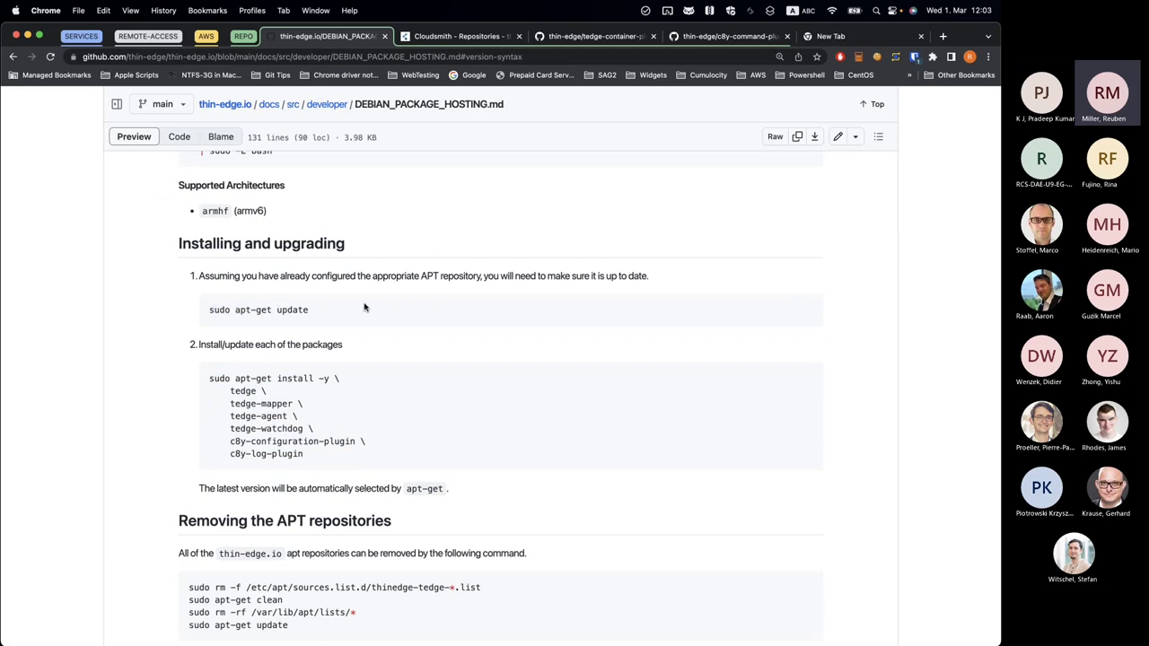
Step: Highlight the tedge-main-armv6 repository's name and setup command, and return to the beginning of the document
scroll(364, 308, "up", 5)
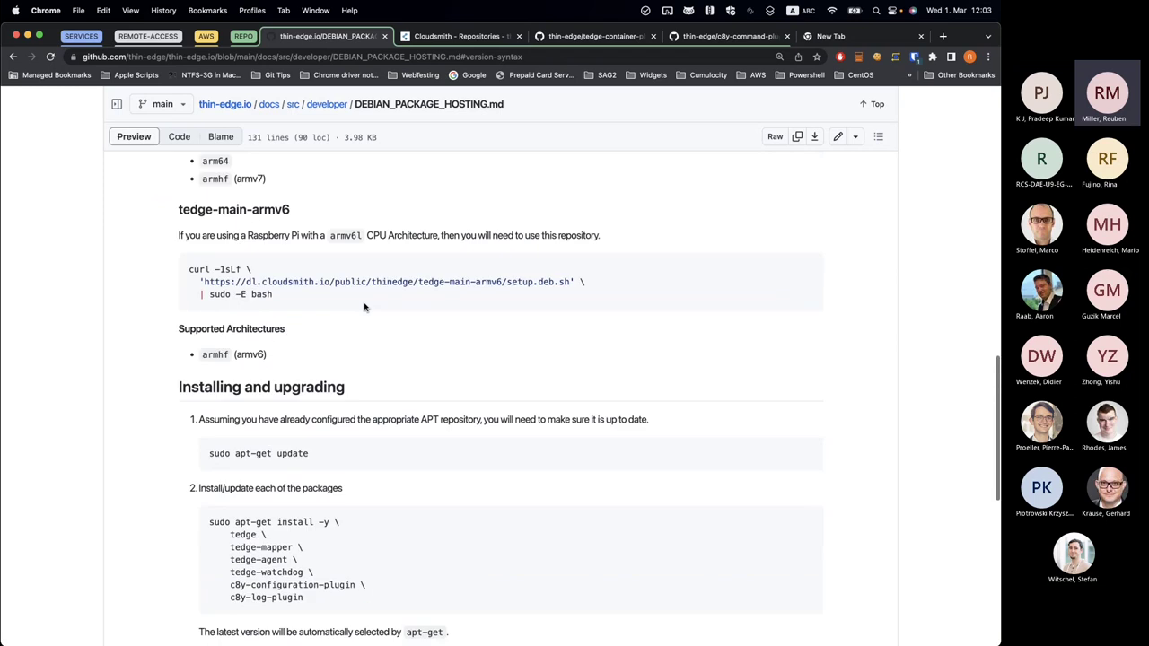
scroll(364, 308, "up", 1)
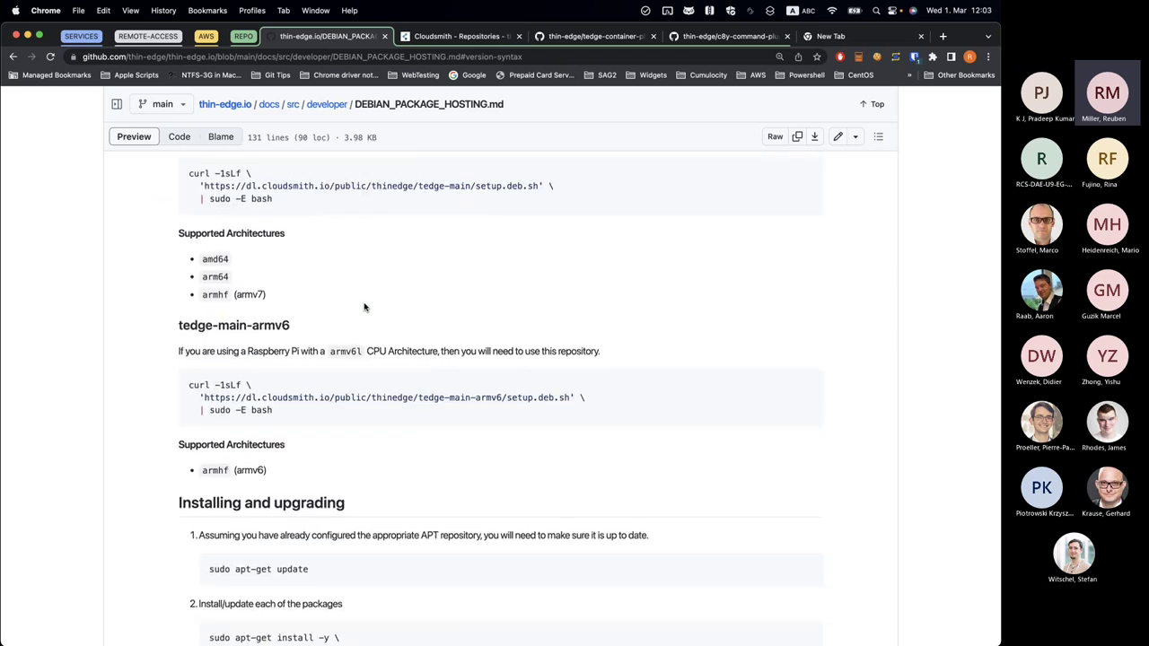
left_click_drag(501, 398, 418, 398)
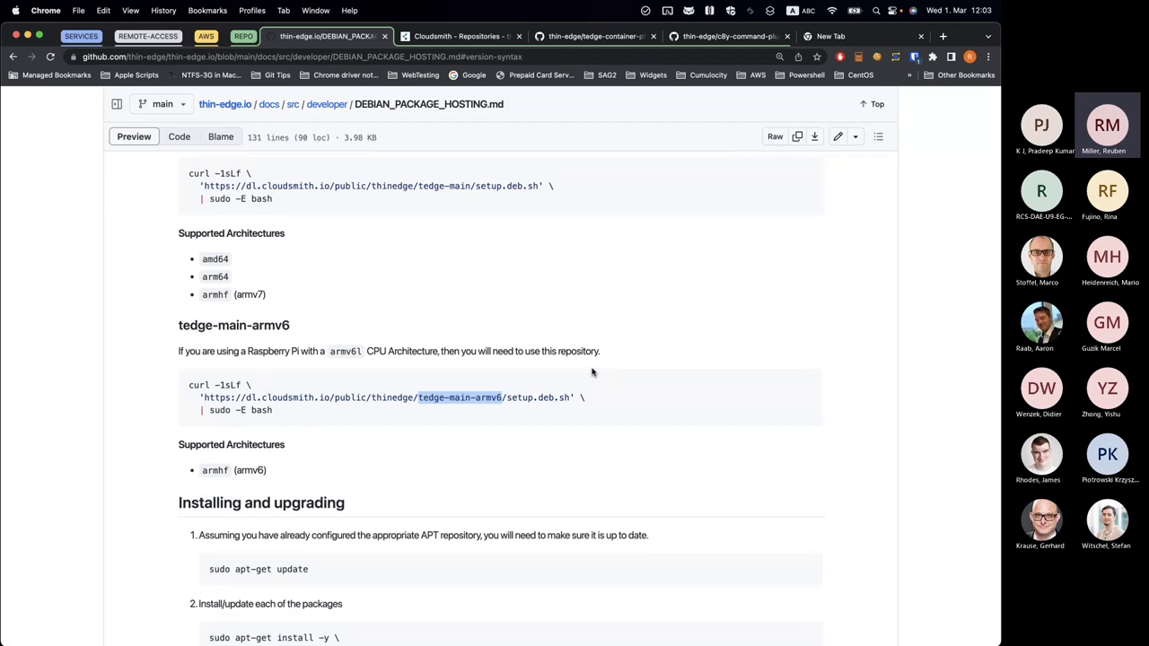
scroll(289, 339, "up", 1)
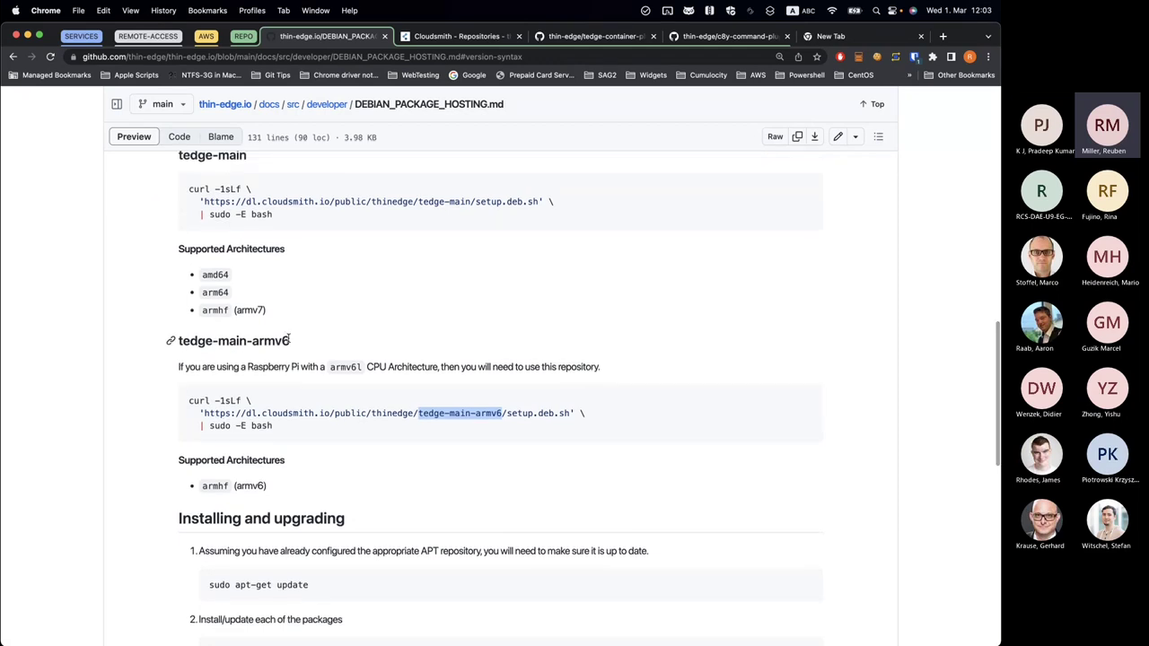
left_click_drag(289, 339, 178, 341)
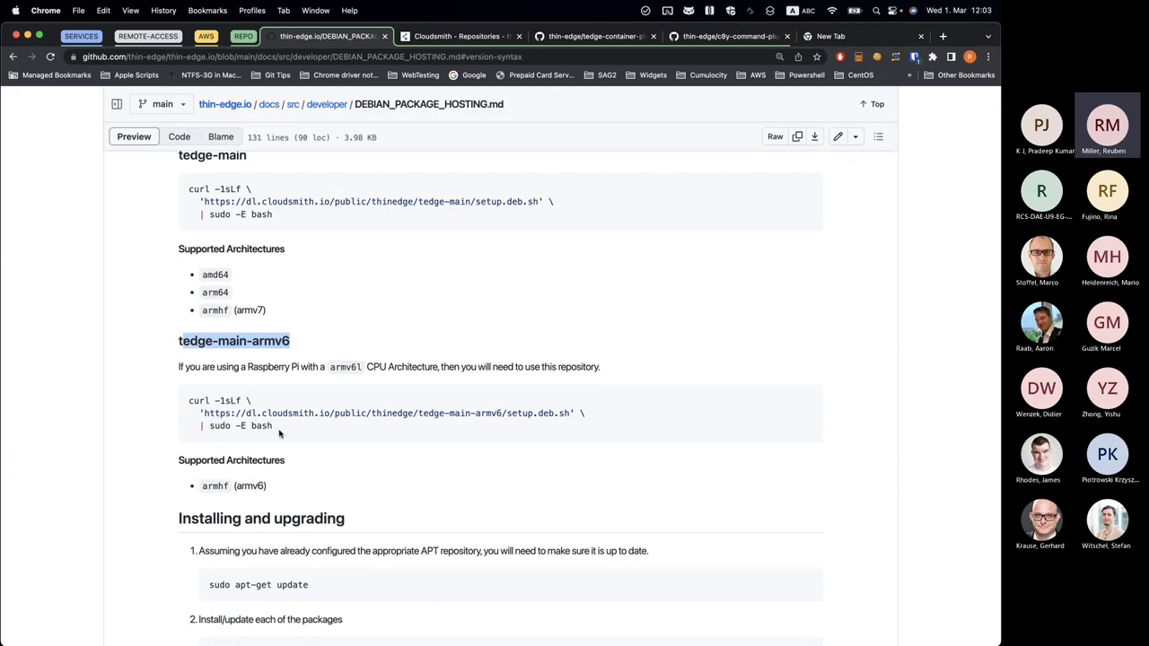
left_click_drag(280, 434, 189, 400)
left_click(499, 362)
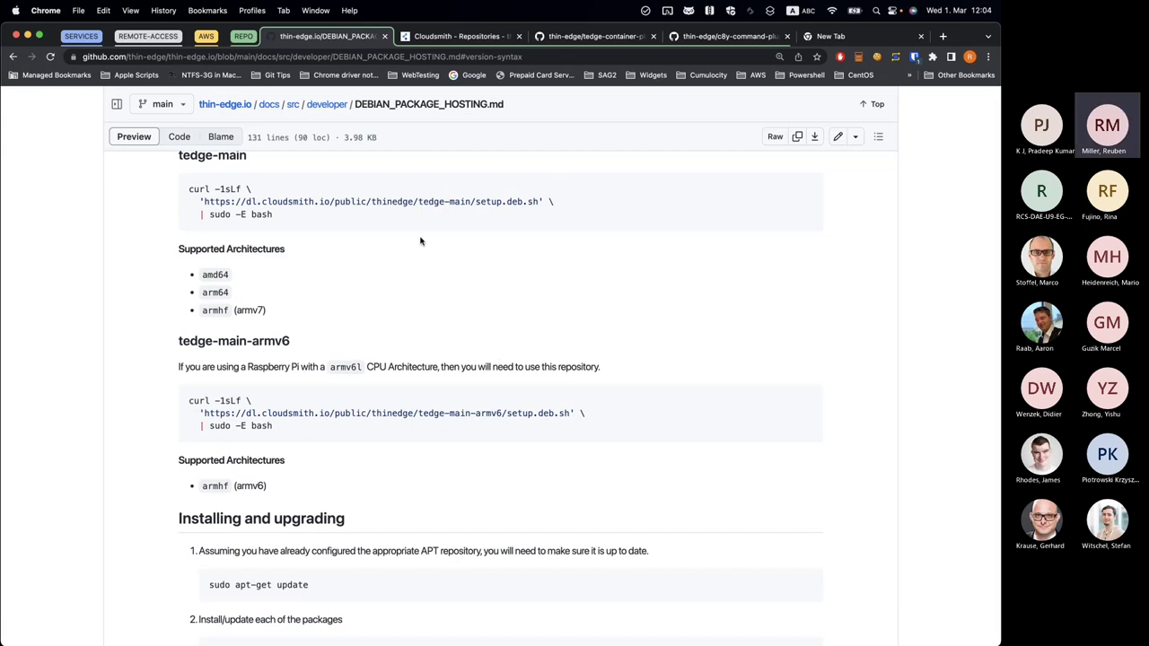
scroll(421, 239, "up", 10)
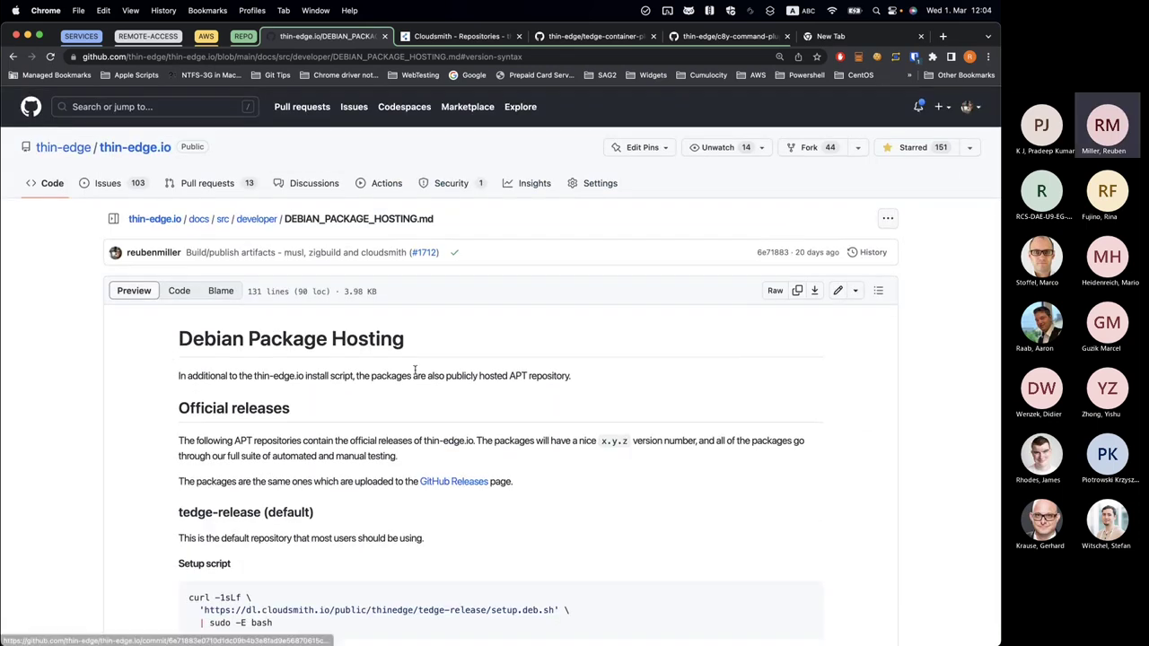